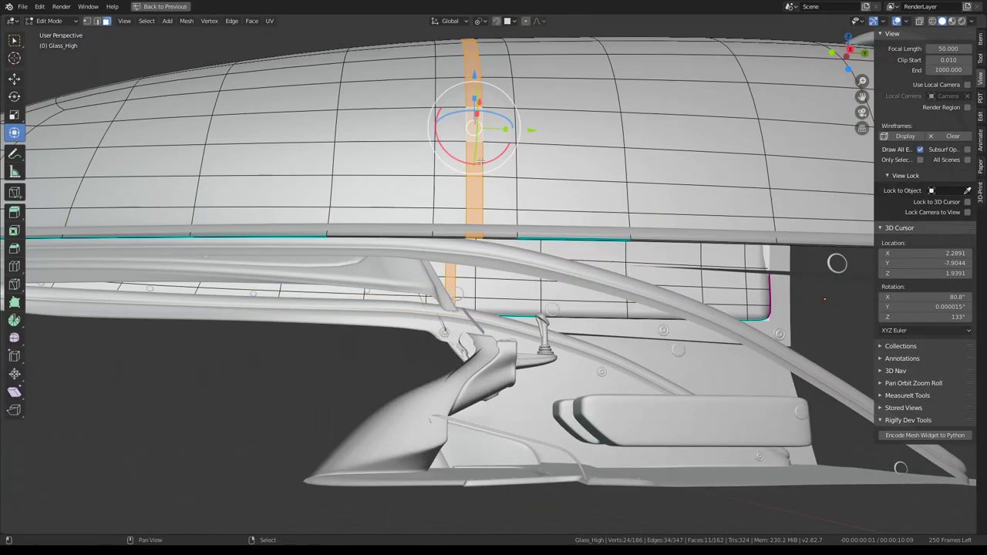
Step: Duplicate the selected canopy face strip in place and separate it into the new object Glass_High.003
mouse_move(480, 162)
middle_down()
mouse_move(549, 248)
mouse_move(546, 308)
middle_up()
key(shift+d)
right_click(549, 248)
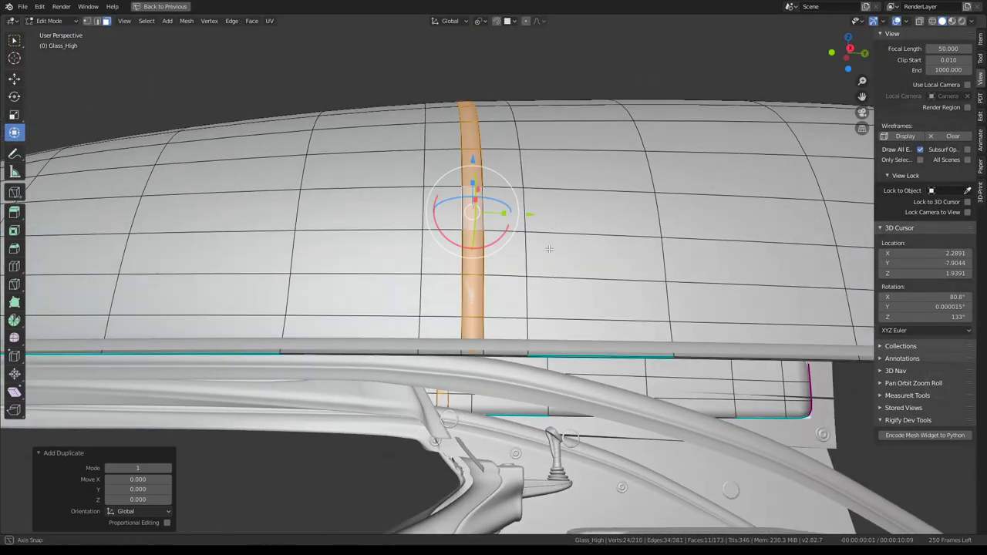
key(p)
click(546, 288)
key(Tab)
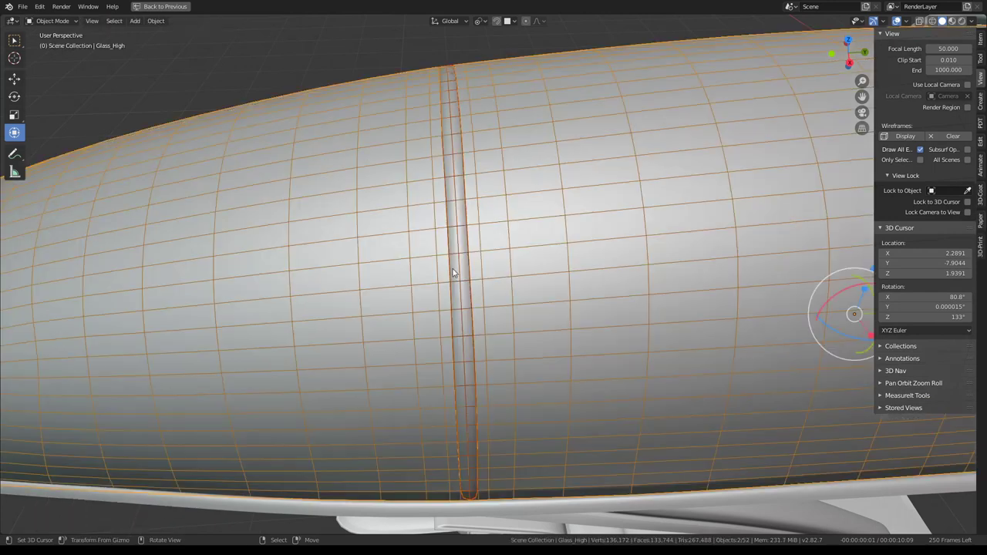
click(452, 229)
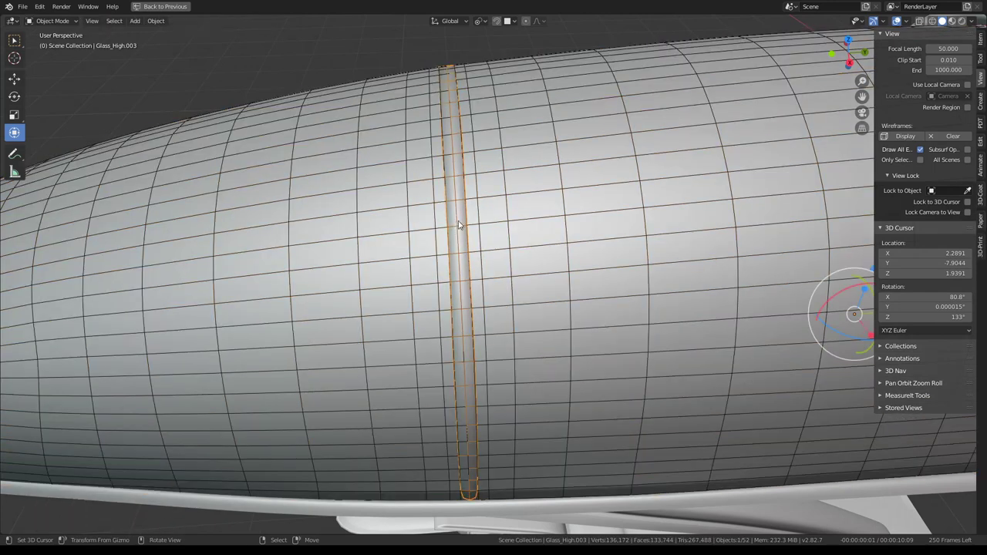
key(ctrl+space)
middle_drag(255, 193, 265, 133)
Step: Move the strip into place and expand its Shrinkwrap settings, keeping the original target
key(g)
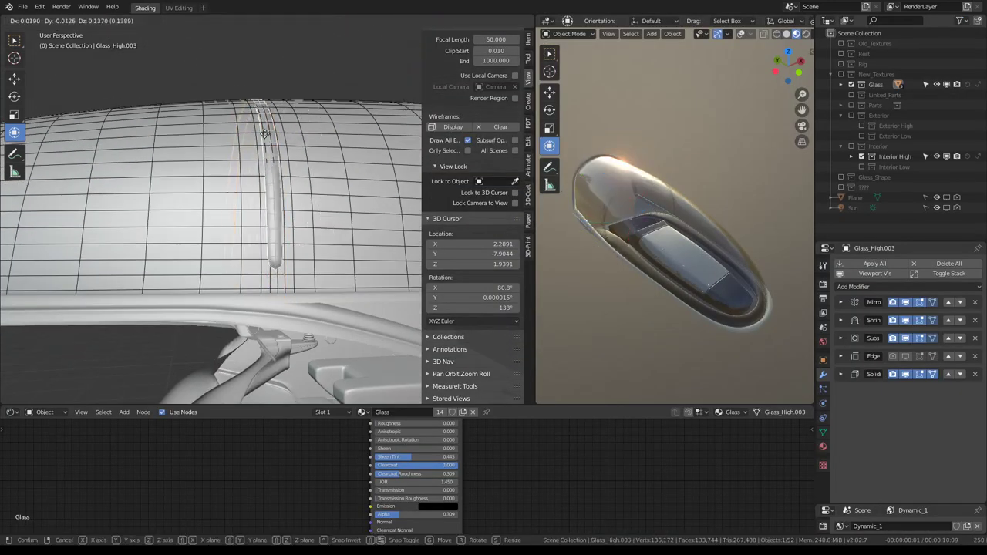
click(265, 134)
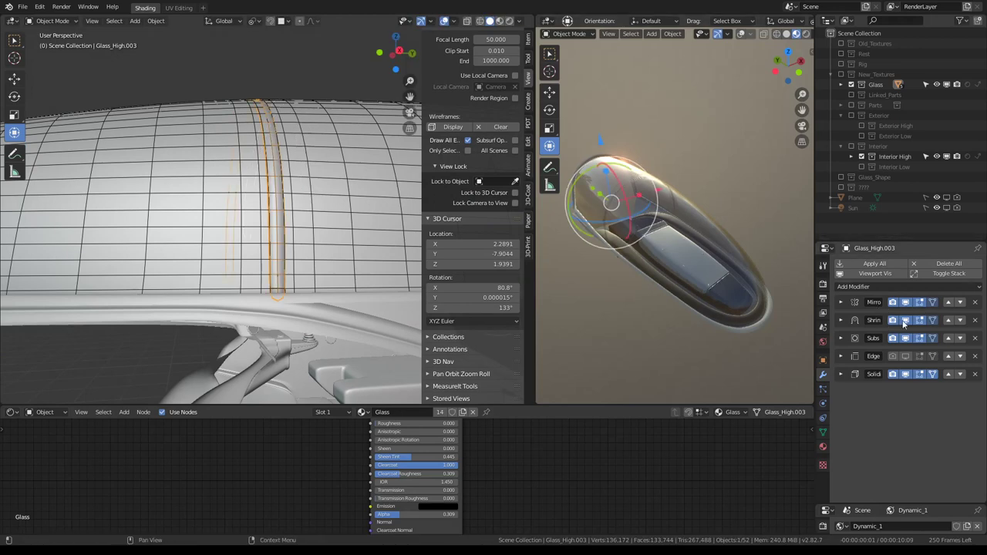
click(841, 320)
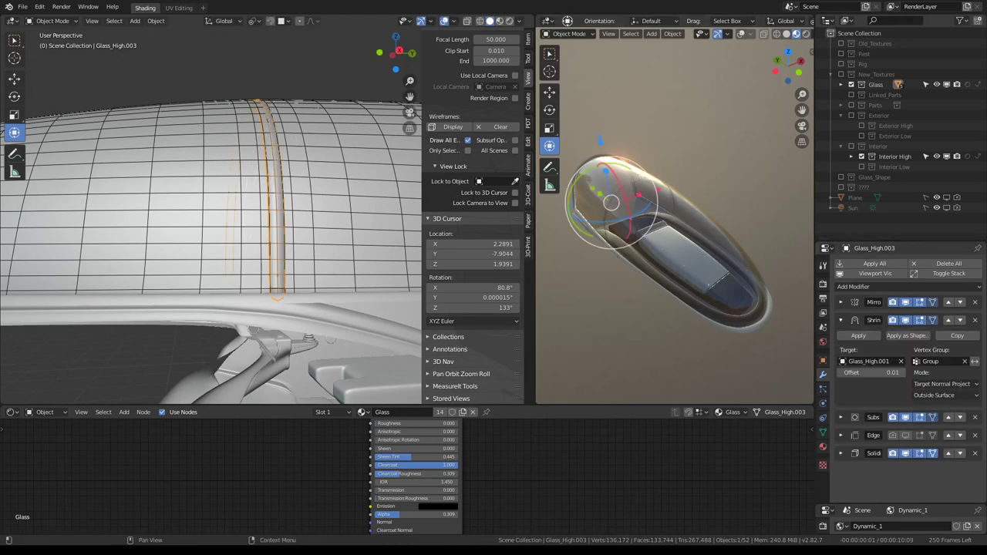
click(901, 361)
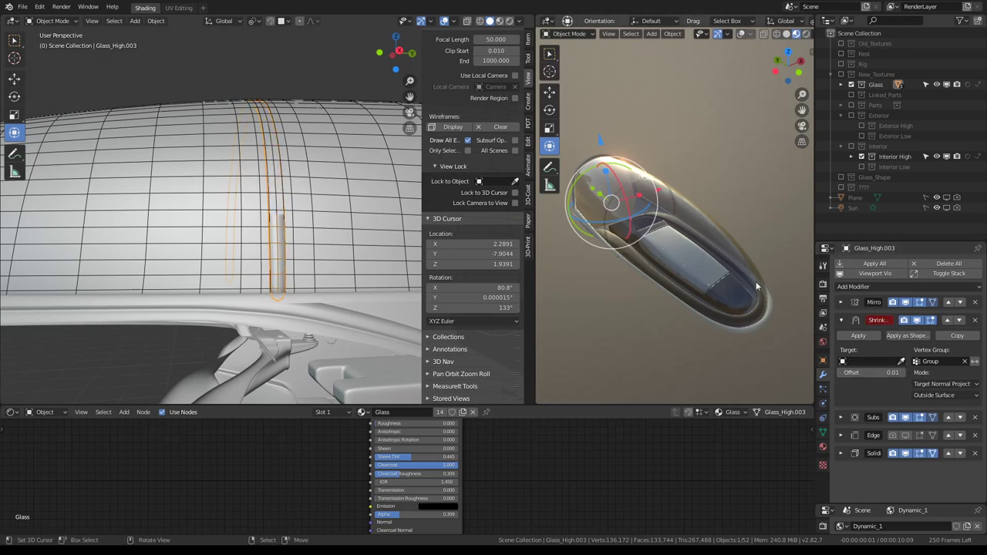
scroll(279, 136, down, 4)
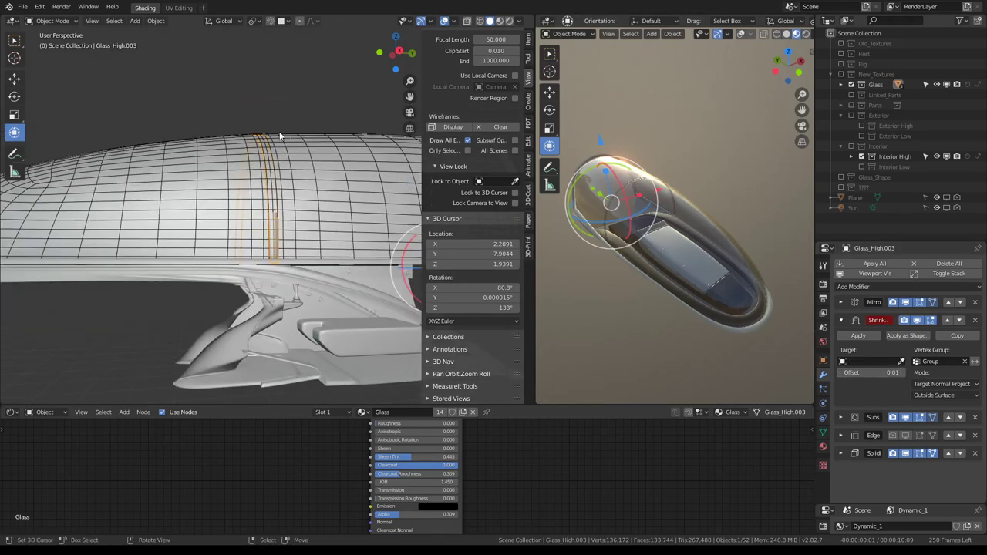
scroll(279, 135, up, 5)
key(ctrl+z)
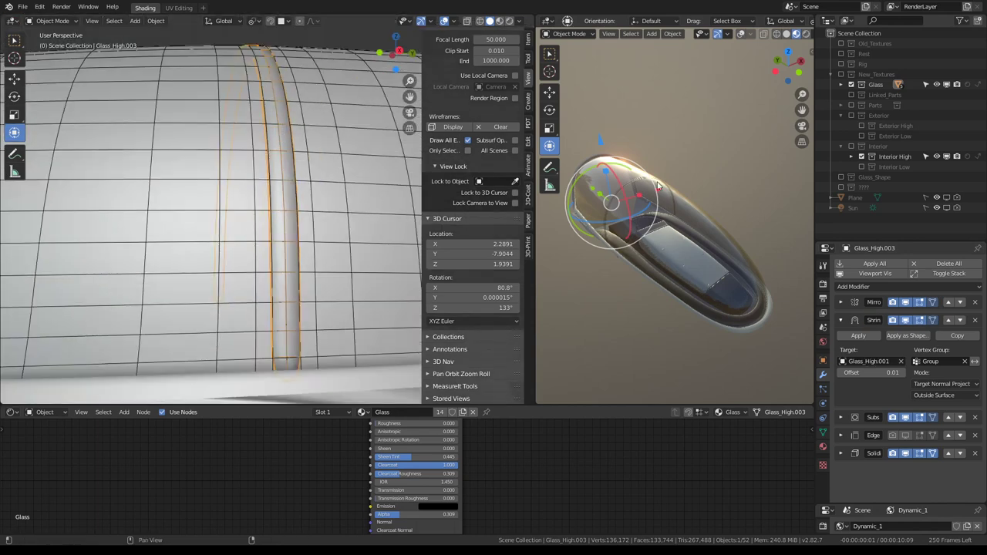
Step: Duplicate the Shrinkwrap modifier, apply the first, and retarget the copy to Glass_High
click(963, 337)
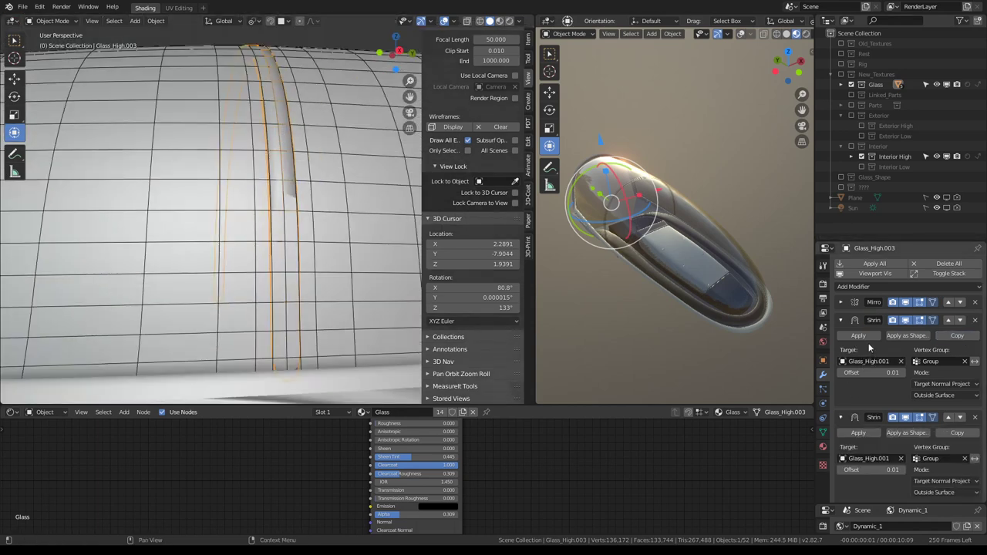
click(870, 335)
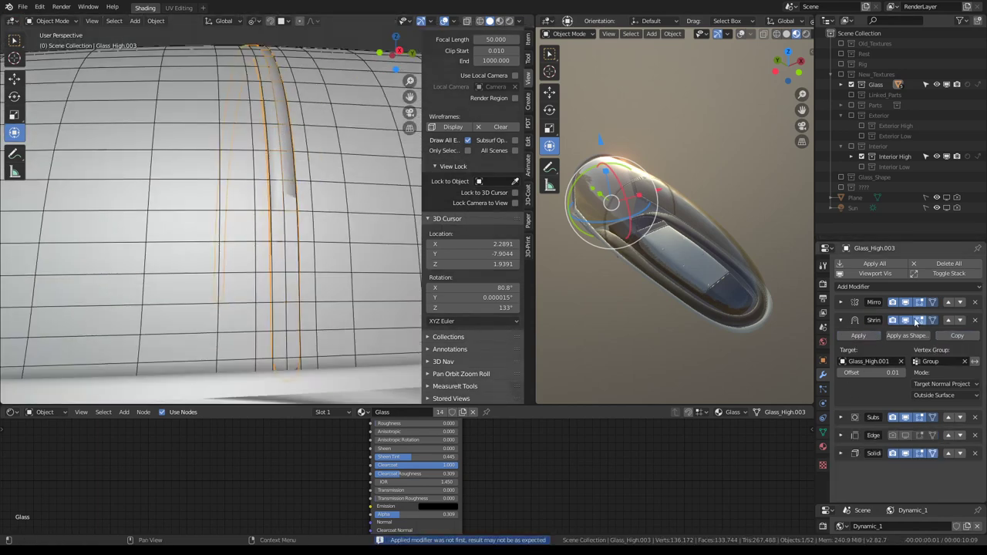
click(907, 321)
click(901, 362)
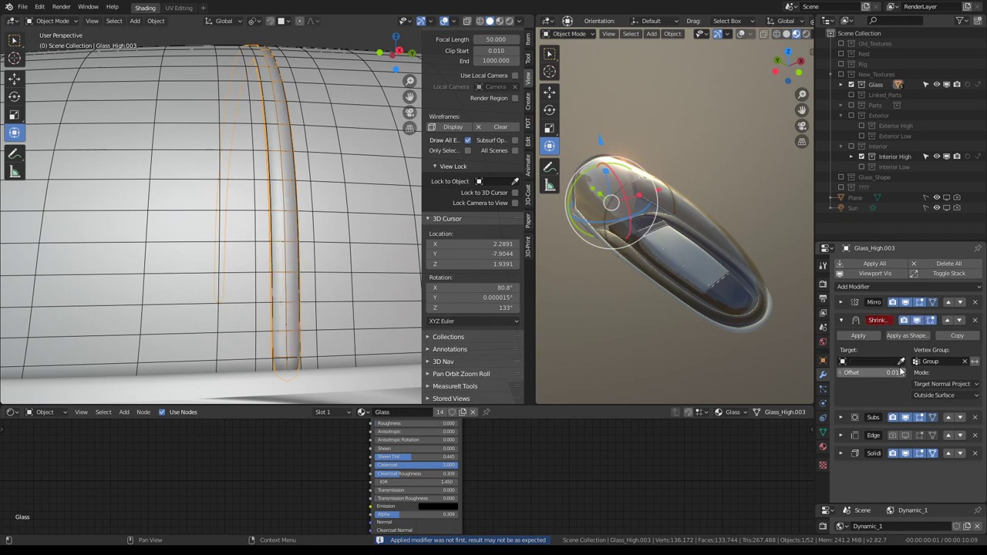
click(899, 373)
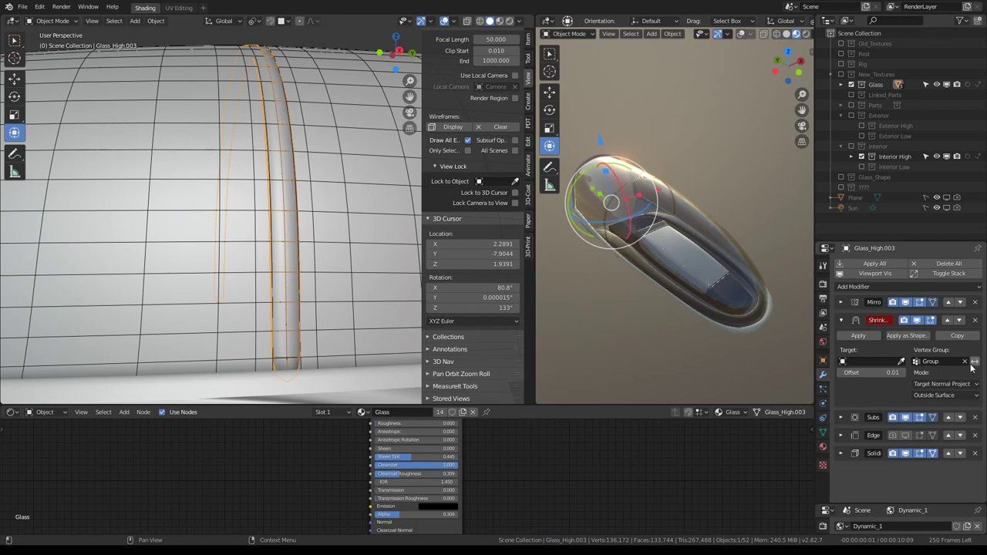
click(901, 362)
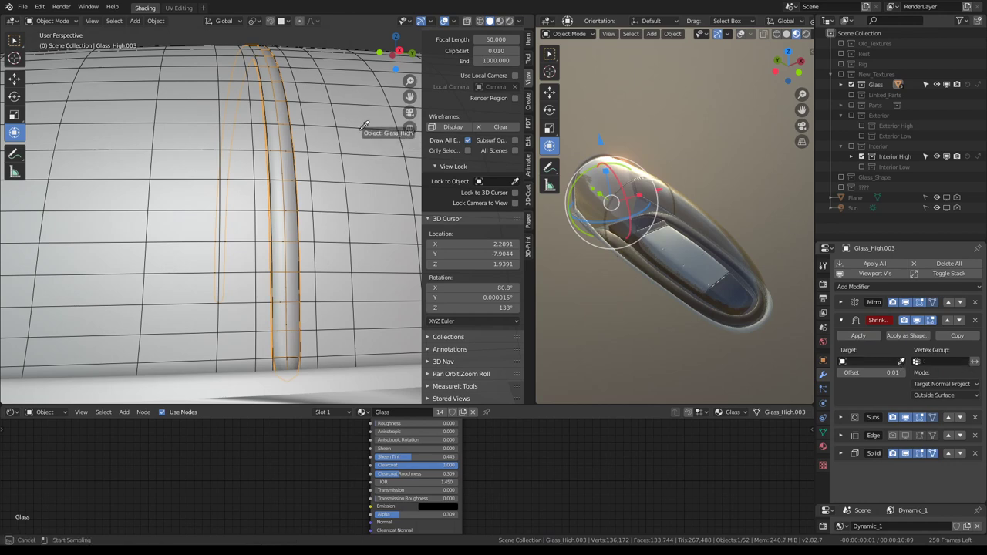
click(144, 64)
middle_drag(144, 64, 293, 103)
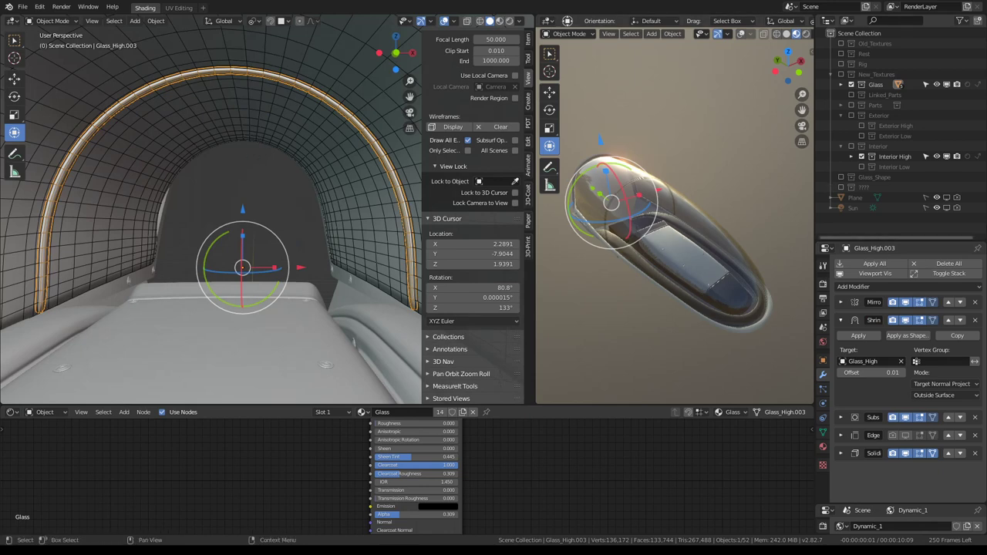
Step: Compare the arch with the Shrinkwrap result hidden and shown, then hide the Solidify shell
click(845, 323)
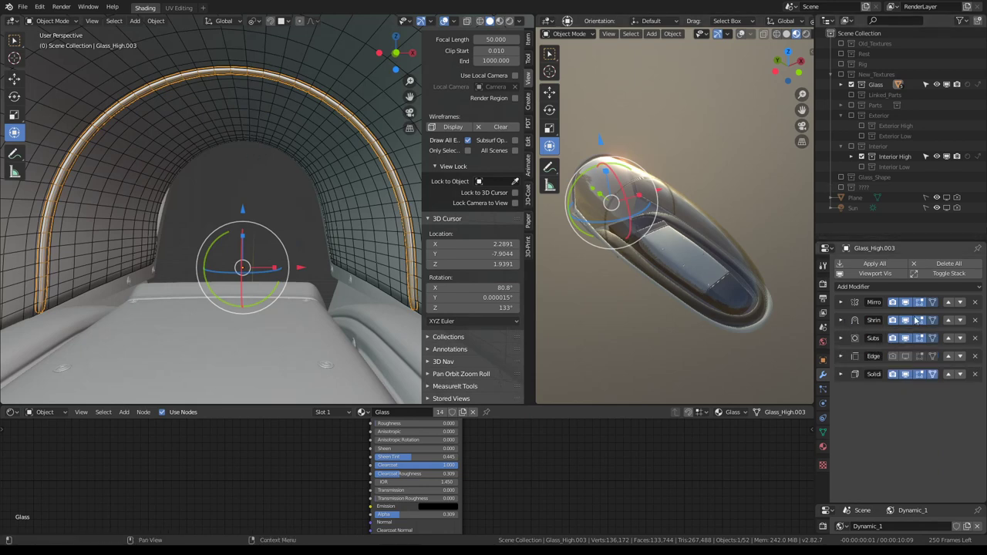
click(906, 321)
click(906, 321)
click(905, 320)
click(906, 321)
click(841, 320)
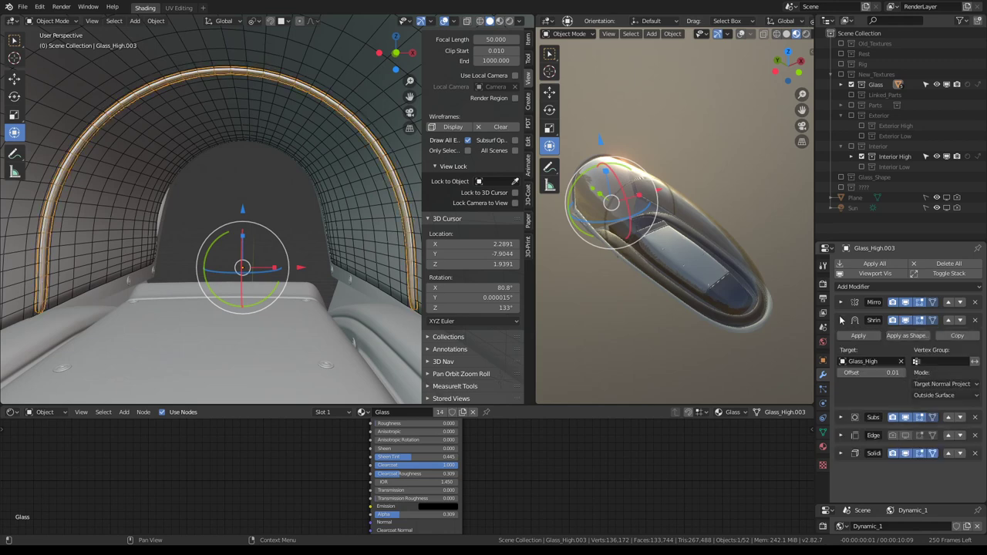
click(841, 320)
click(909, 374)
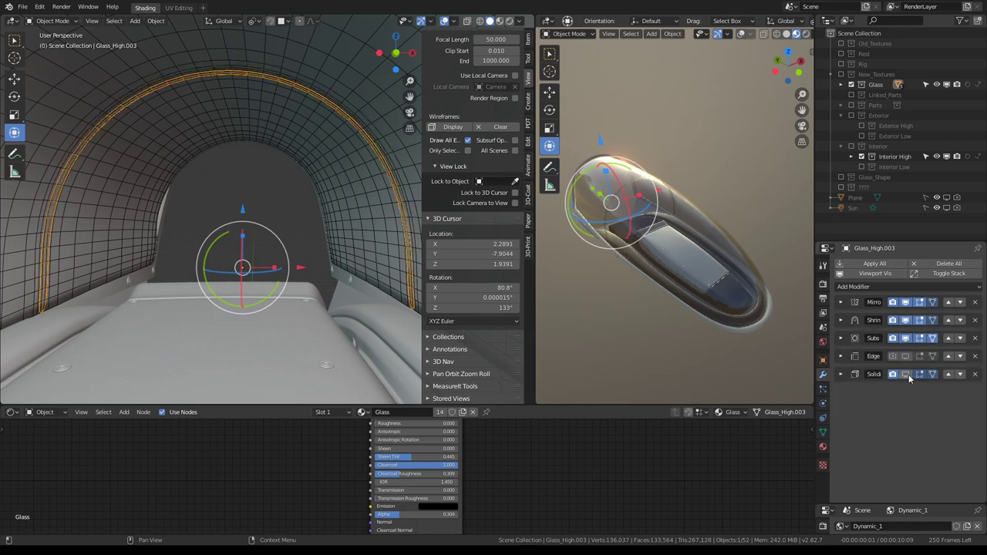
middle_drag(316, 254, 312, 132)
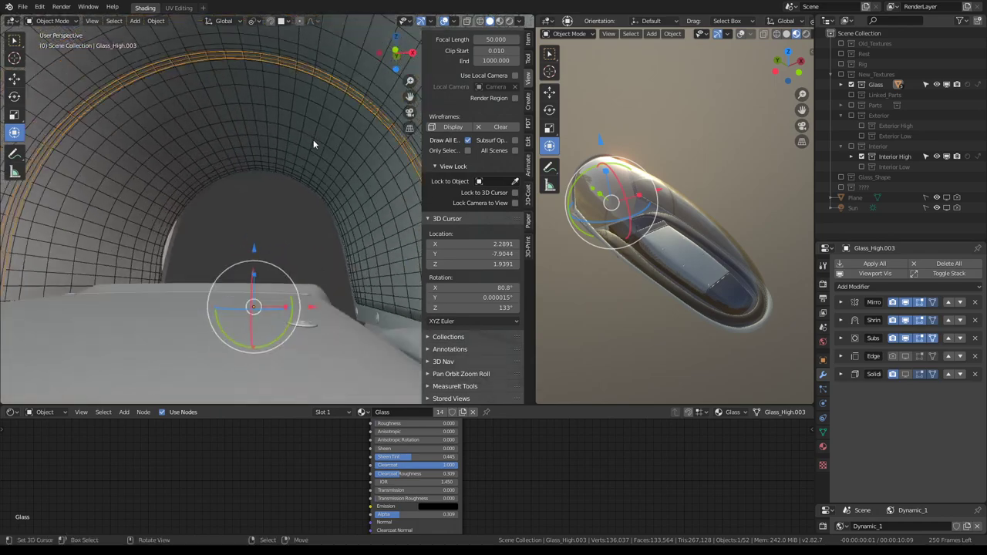
Step: Delete the extra glass canopy copy and select the arched rib
scroll(300, 169, up, 4)
scroll(367, 178, up, 4)
mouse_move(367, 179)
middle_down()
mouse_move(277, 151)
mouse_move(274, 164)
mouse_move(308, 183)
mouse_move(304, 140)
mouse_move(372, 141)
mouse_move(279, 158)
mouse_move(246, 127)
mouse_move(157, 133)
mouse_move(118, 150)
middle_up()
key(Delete)
click(279, 157)
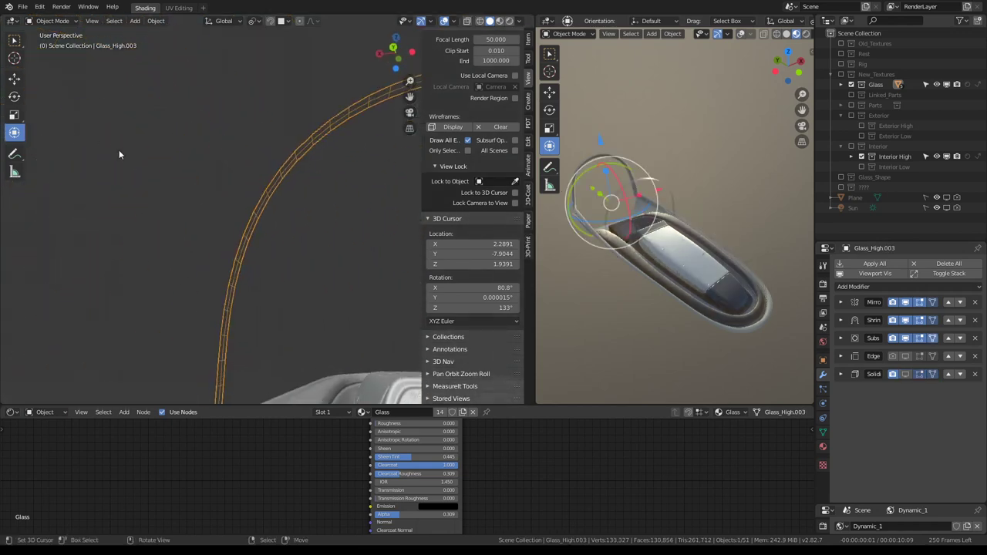
Step: Compare the rib with Shrinkwrap off and on, then show its Glass material settings
click(905, 320)
click(905, 320)
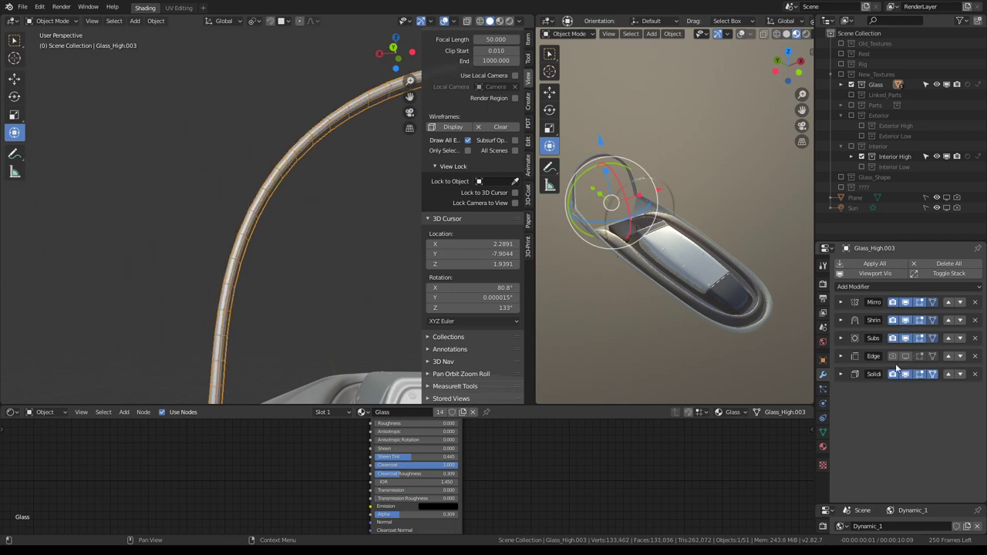
mouse_move(367, 210)
middle_down()
mouse_move(376, 221)
mouse_move(359, 121)
mouse_move(296, 192)
middle_up()
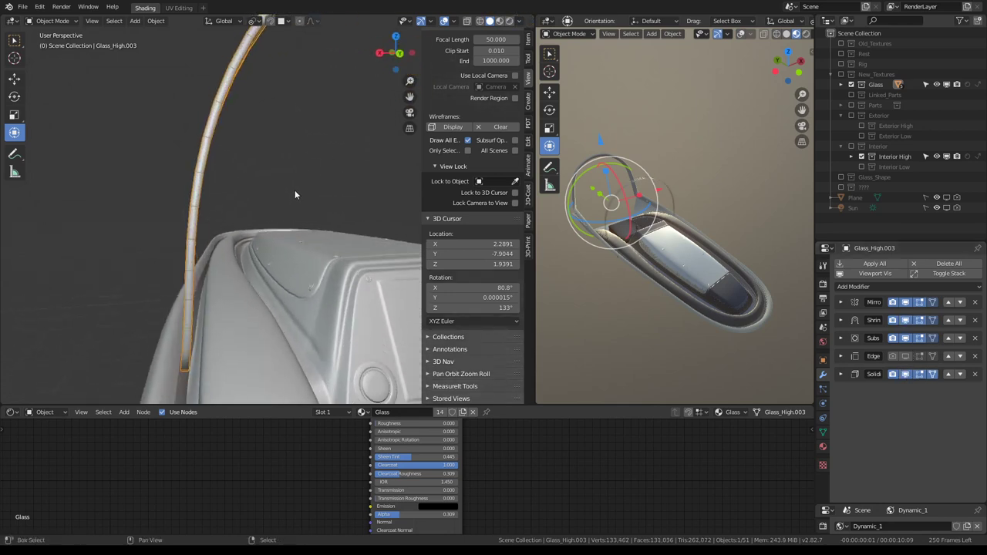
scroll(656, 224, up, 5)
mouse_move(655, 223)
middle_down()
mouse_move(622, 206)
mouse_move(756, 268)
middle_up()
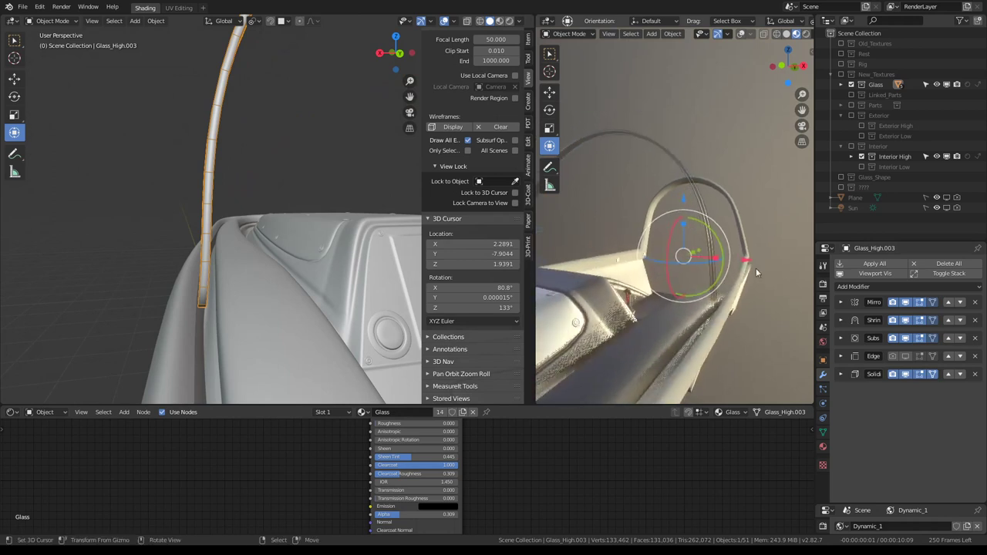
click(822, 446)
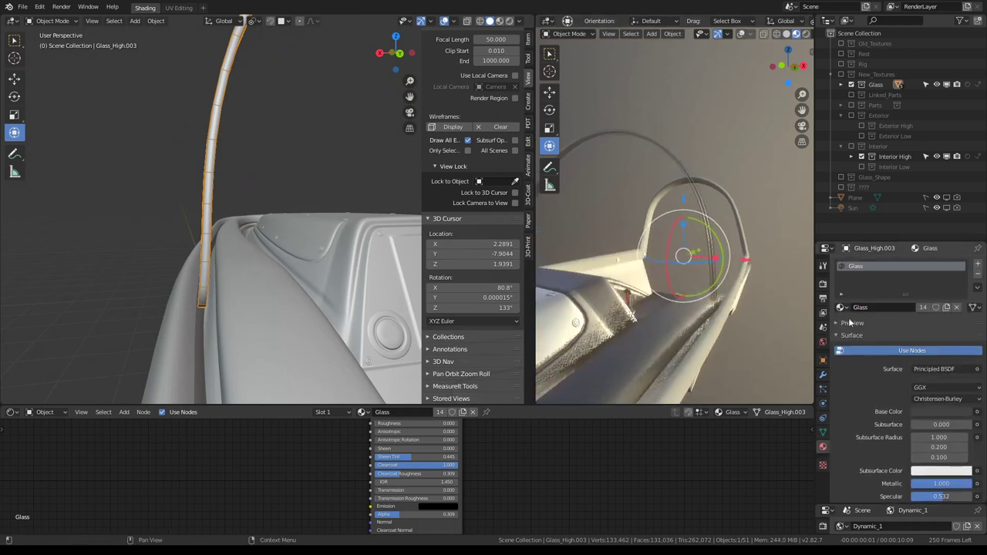
Step: Replace the rib's Glass material with Material.004 and orbit around to check it
click(842, 307)
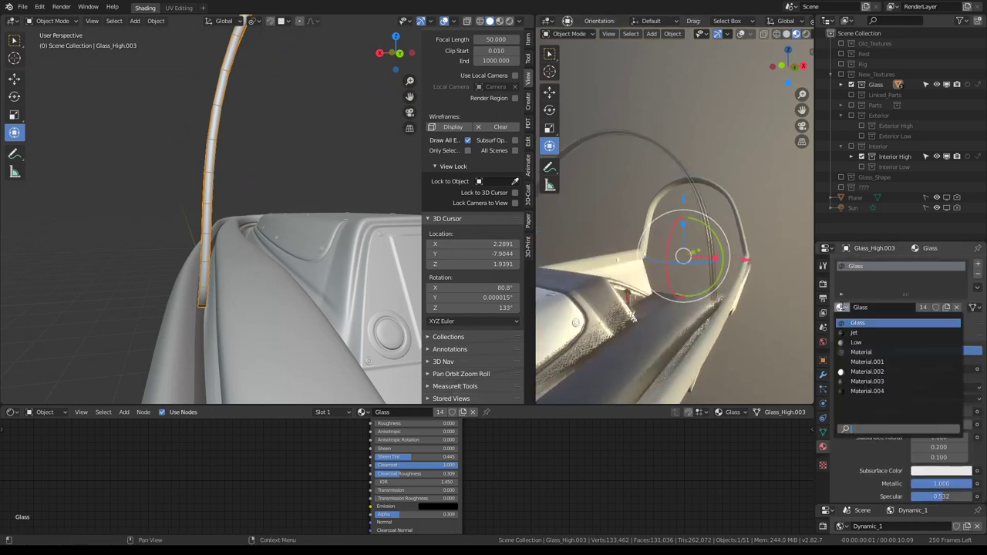
key(Return)
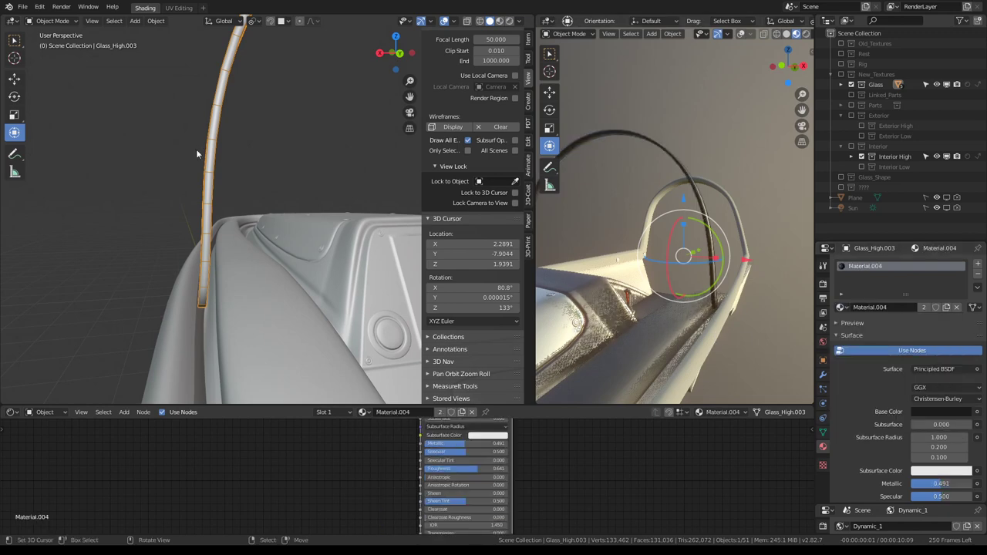
mouse_move(196, 148)
middle_down()
mouse_move(248, 171)
mouse_move(407, 168)
middle_up()
scroll(740, 166, up, 2)
middle_drag(740, 166, 633, 231)
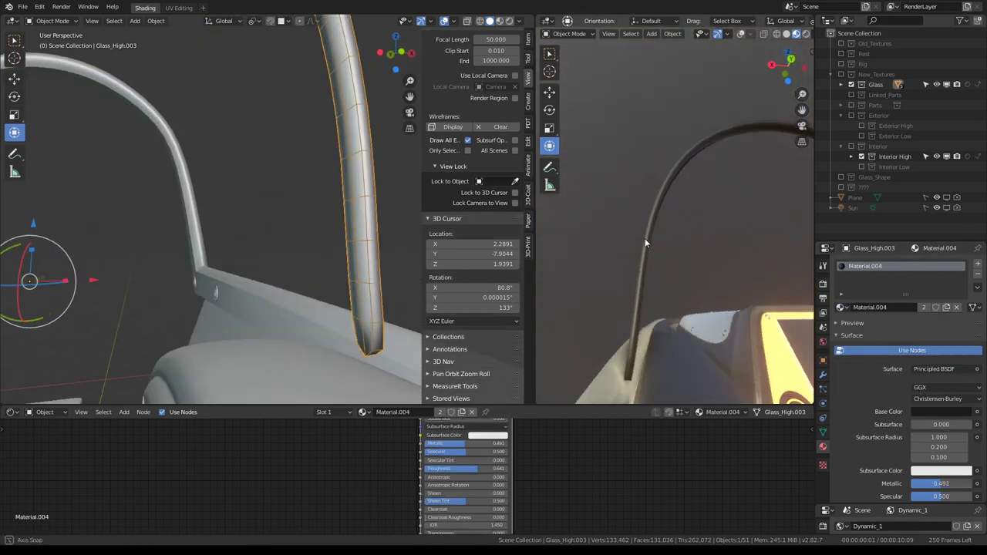
mouse_move(331, 185)
middle_down()
mouse_move(309, 168)
mouse_move(367, 150)
mouse_move(281, 157)
mouse_move(210, 217)
mouse_move(256, 197)
middle_up()
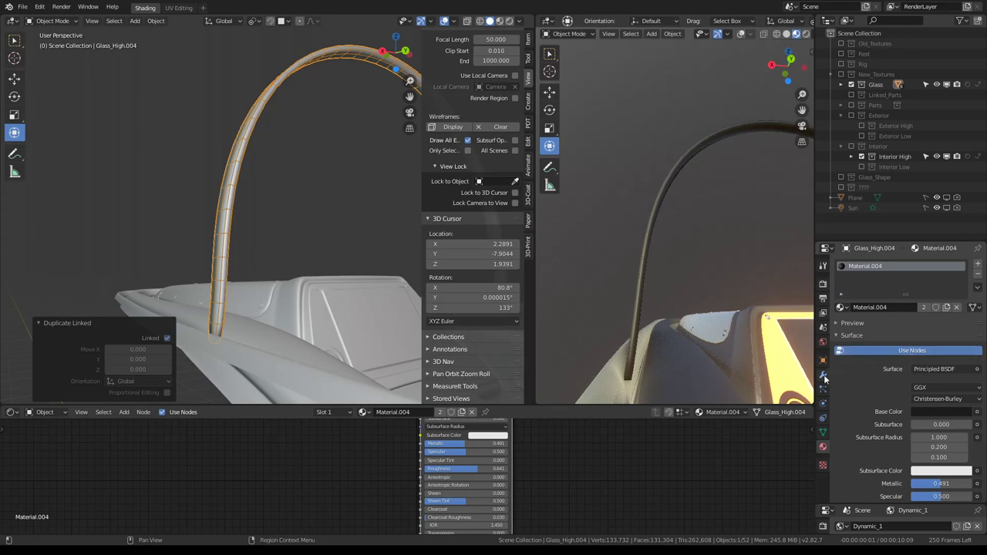
Step: Set the rib copy's Solidify offset to -1 and thin its shell to 0.0194
click(904, 324)
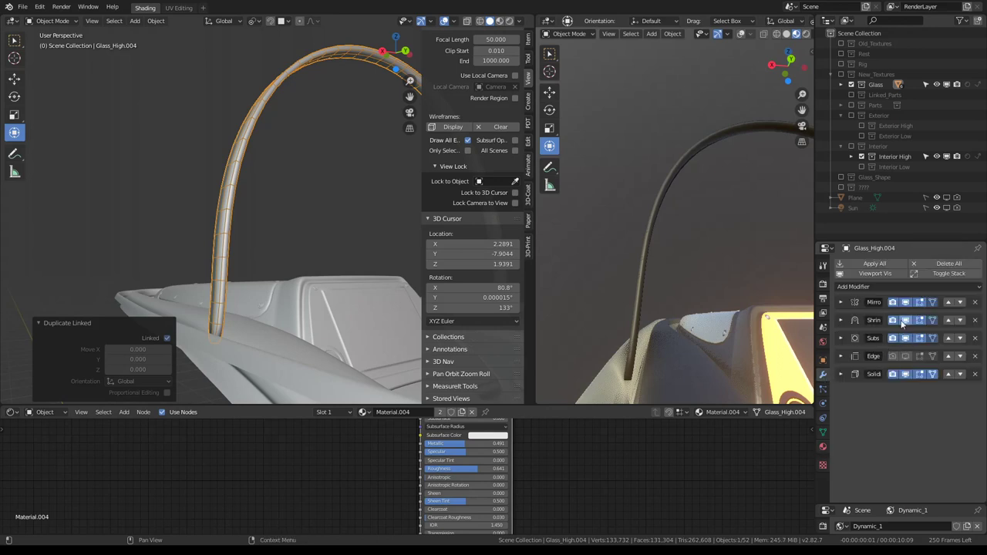
click(841, 374)
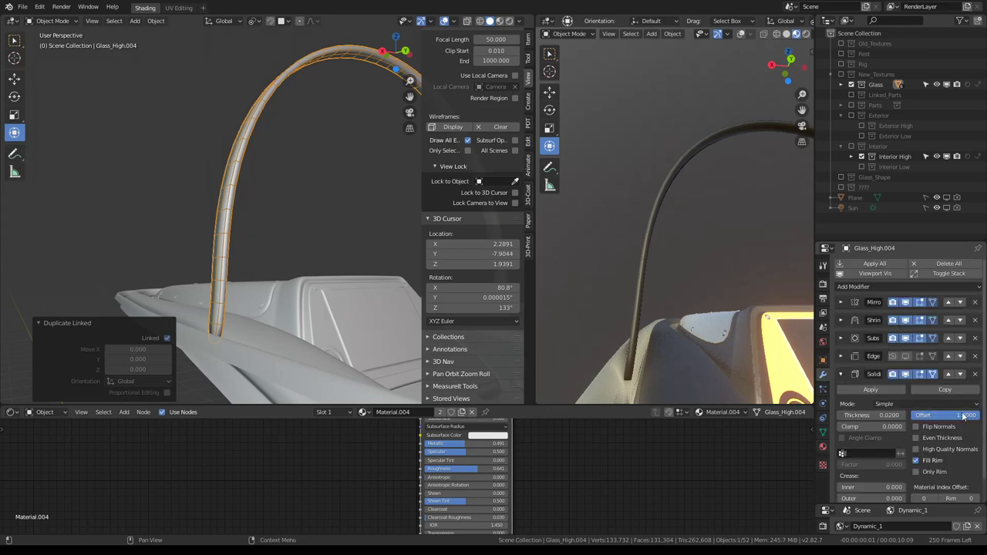
drag(964, 416, 899, 411)
mouse_move(247, 193)
middle_down()
mouse_move(262, 174)
mouse_move(293, 177)
mouse_move(256, 155)
mouse_move(268, 160)
mouse_move(162, 162)
middle_up()
scroll(286, 157, up, 4)
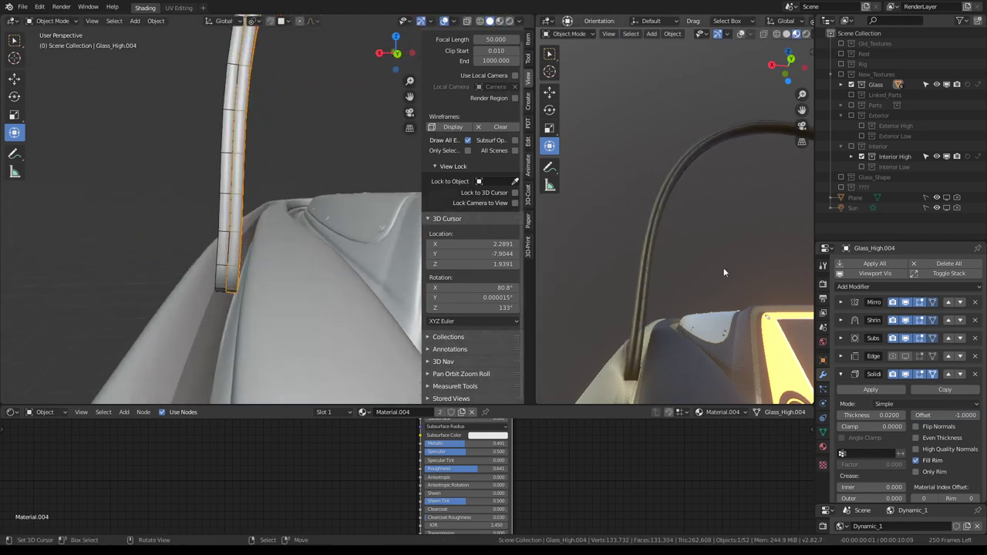
drag(863, 415, 889, 415)
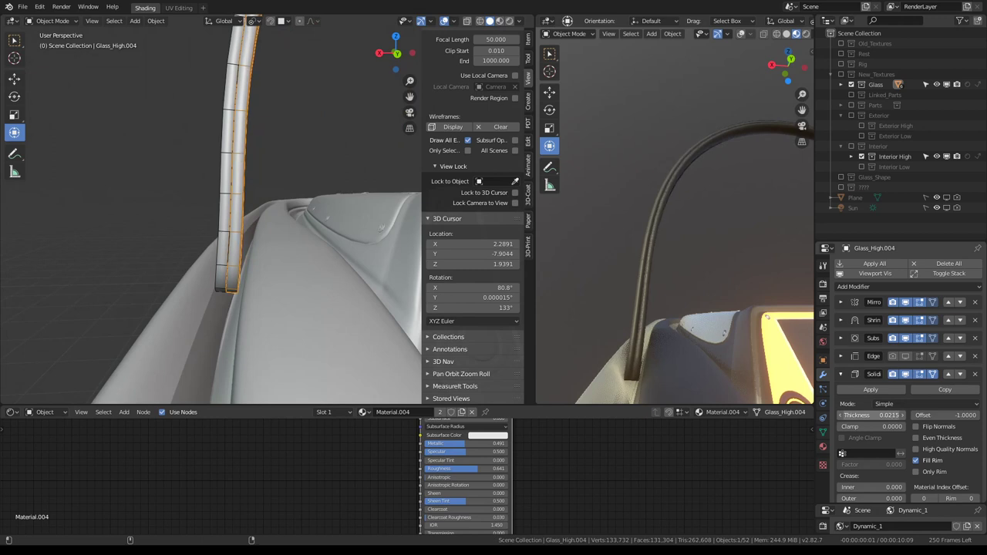
click(841, 374)
Step: Try a 0.02 Shrinkwrap offset, return it to 0.01, and select the Glass_High.003 strip
click(841, 320)
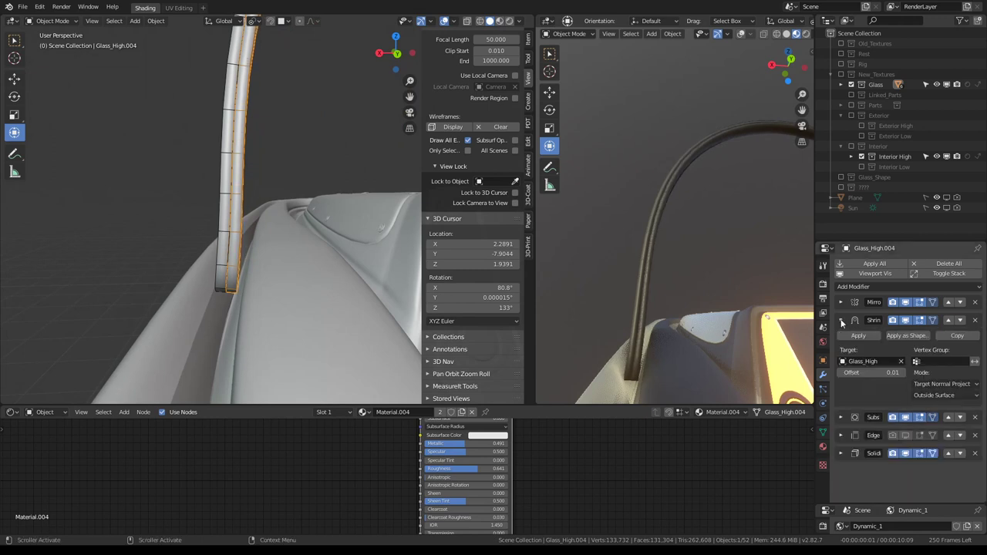
click(903, 374)
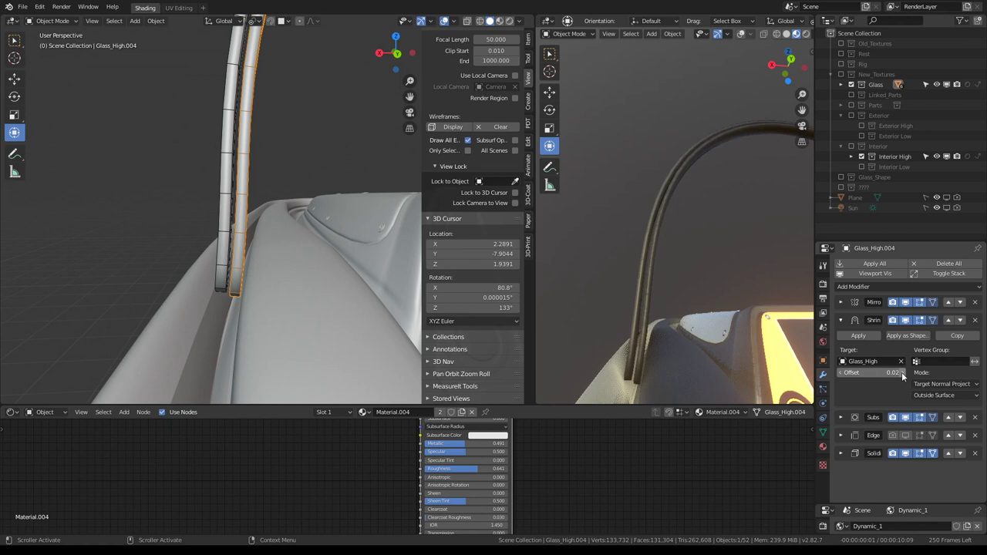
click(840, 373)
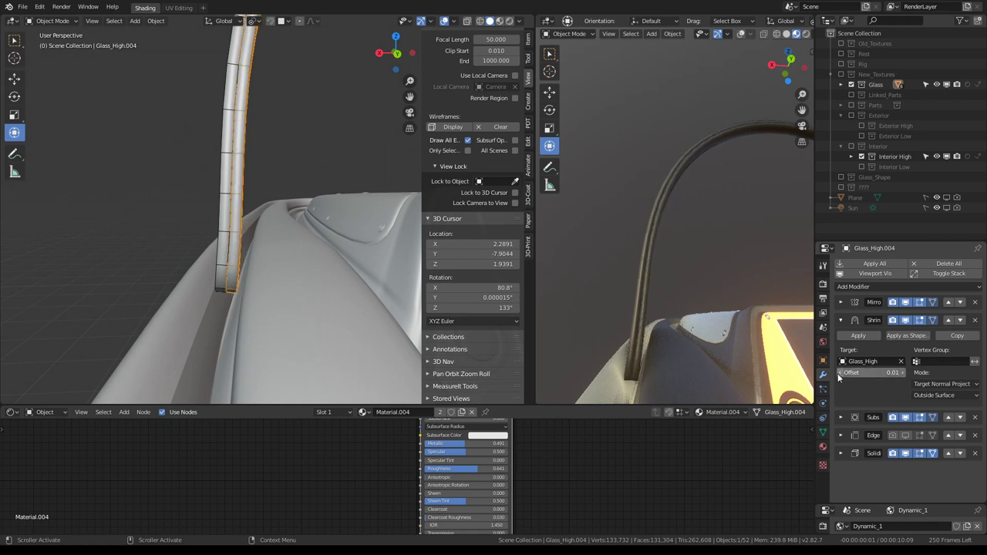
middle_drag(623, 285, 683, 234)
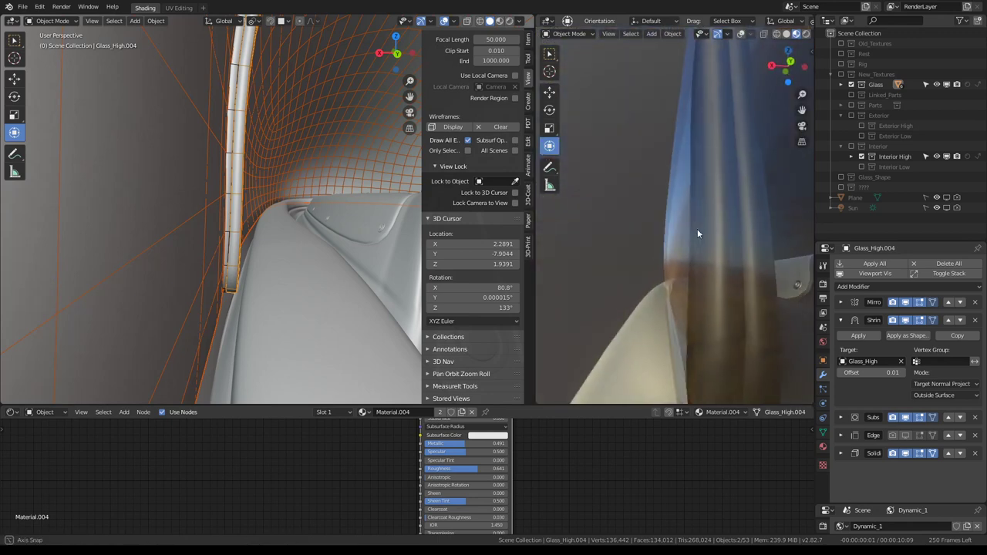
click(683, 228)
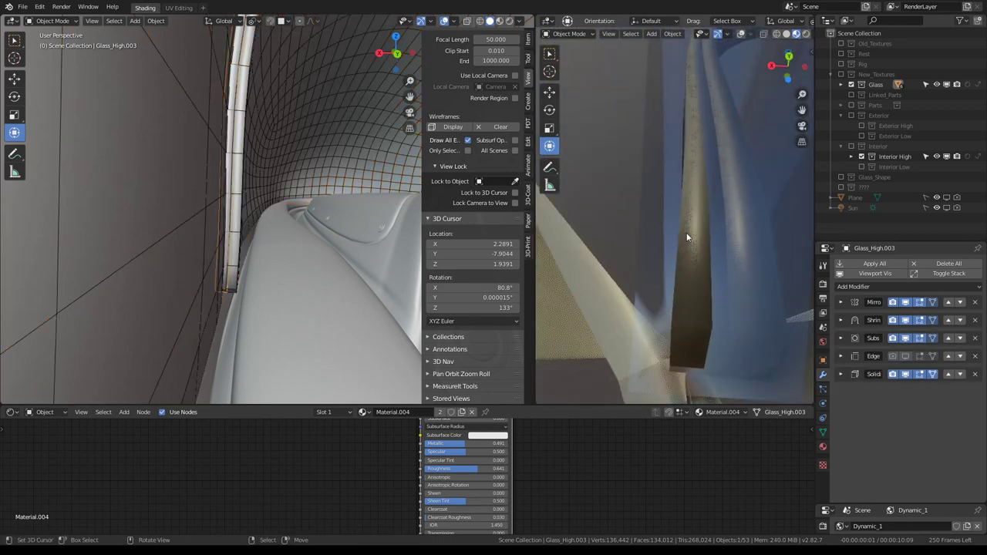
middle_drag(219, 197, 223, 195)
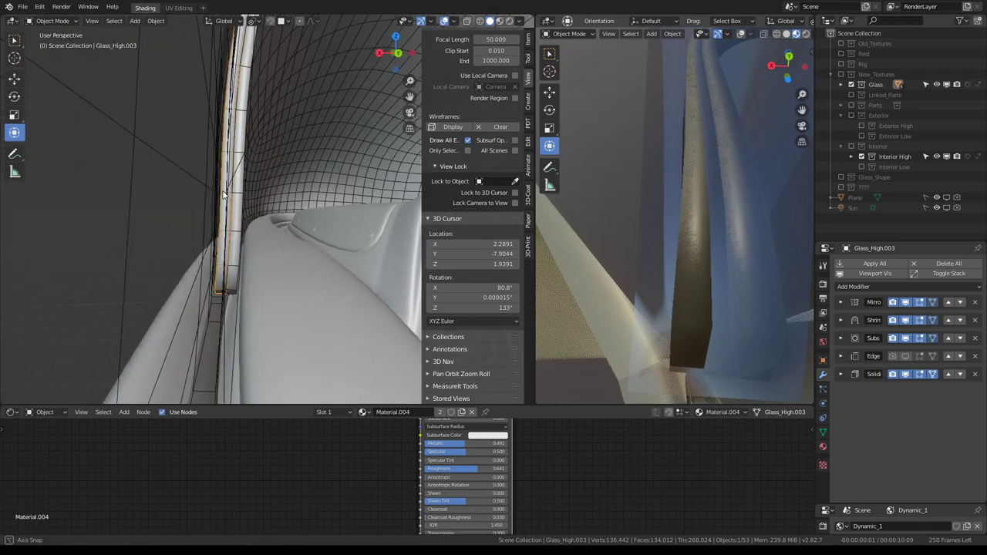
Step: Keep the strip's Shrinkwrap snap mode on Outside Surface after trying Above Surface
click(904, 375)
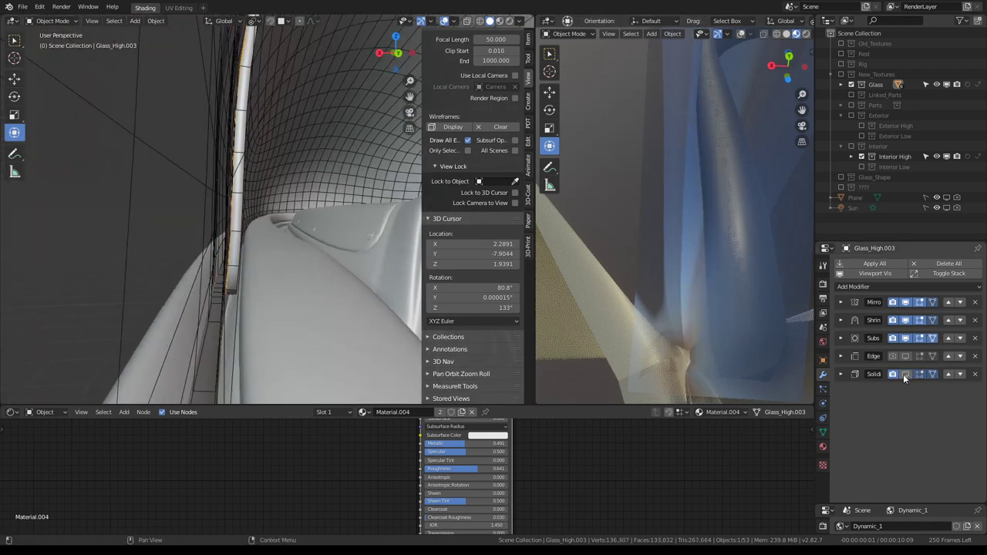
click(905, 375)
click(840, 375)
click(841, 375)
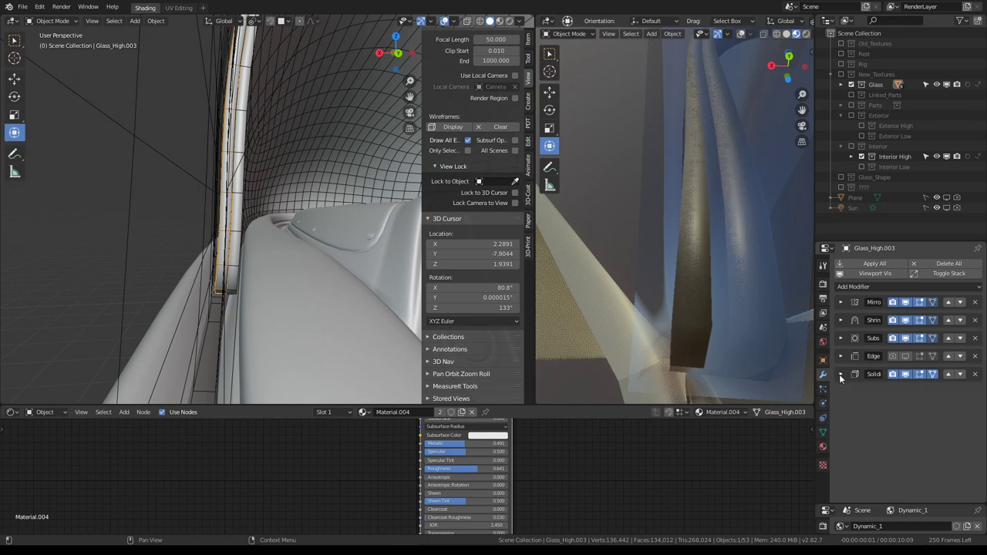
click(841, 323)
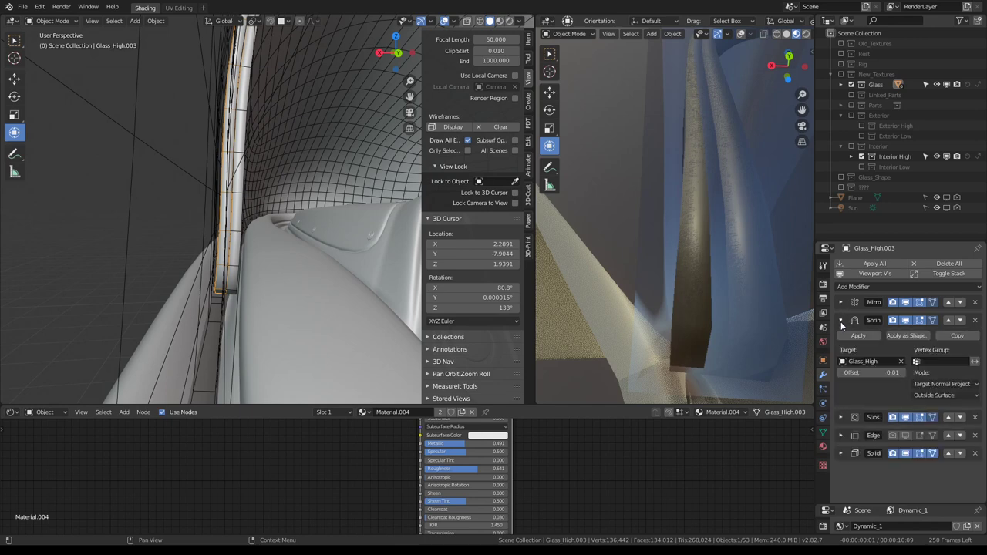
click(932, 396)
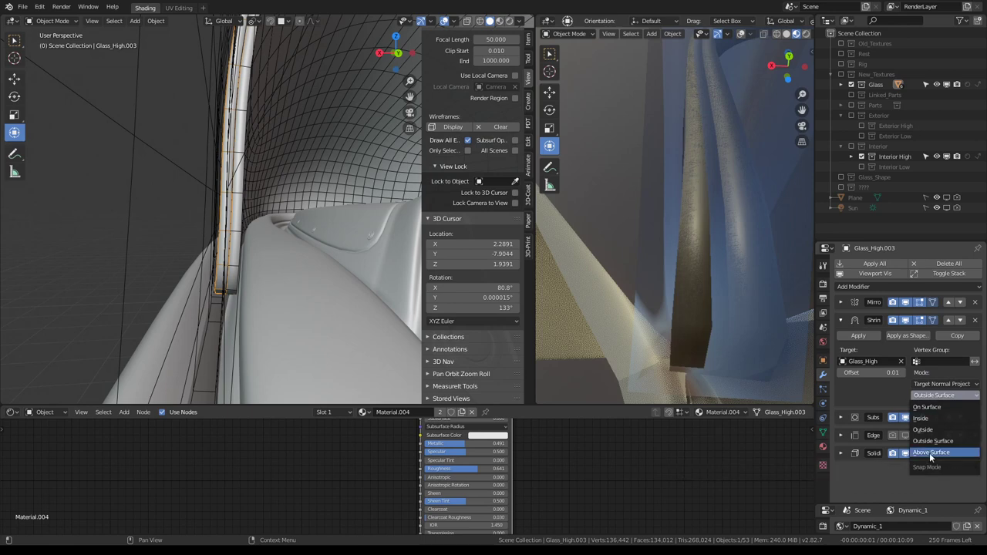
click(930, 453)
click(934, 395)
click(933, 440)
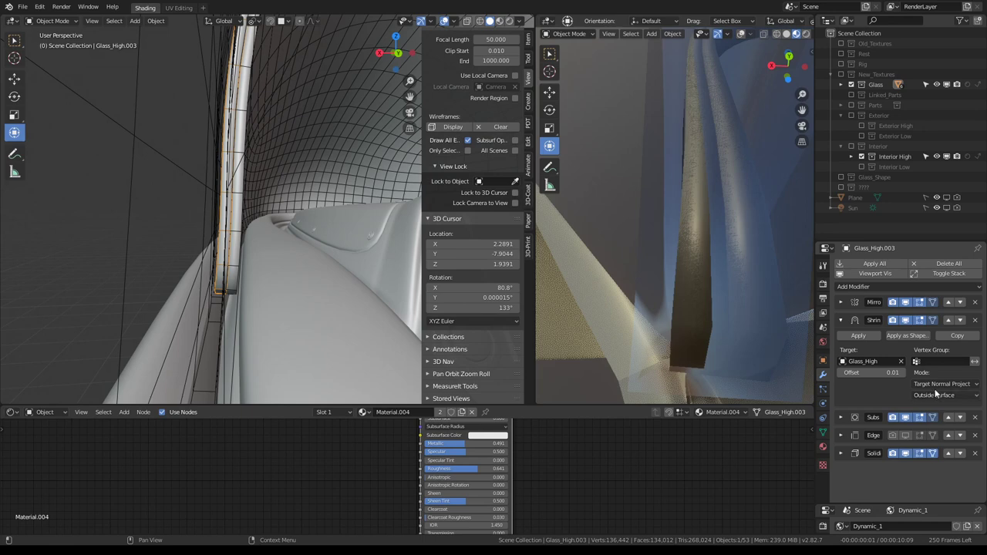
Step: Step the strip's Shrinkwrap offset inward through -0.01 and -0.02, testing -0.03
drag(845, 373, 841, 376)
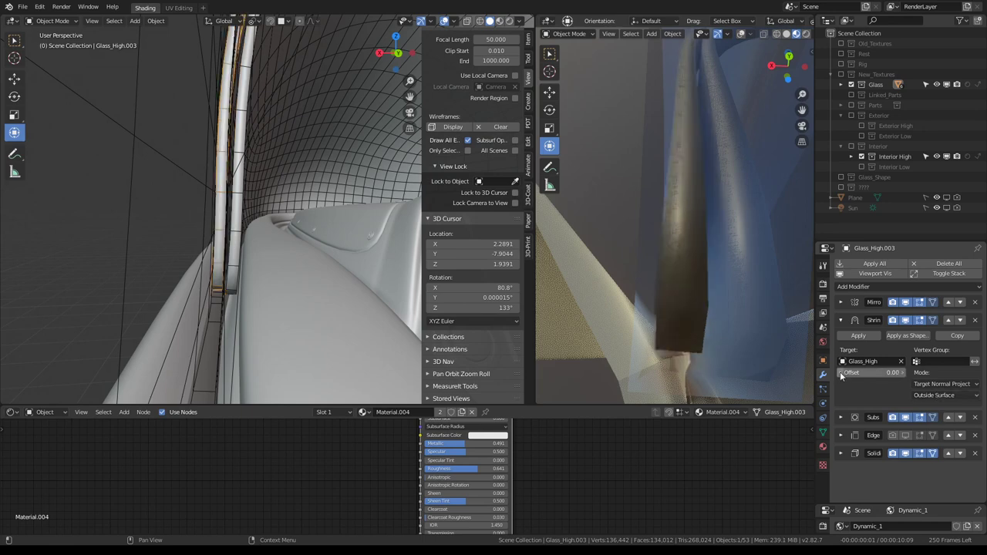
key(ctrl+z)
middle_drag(249, 159, 247, 148)
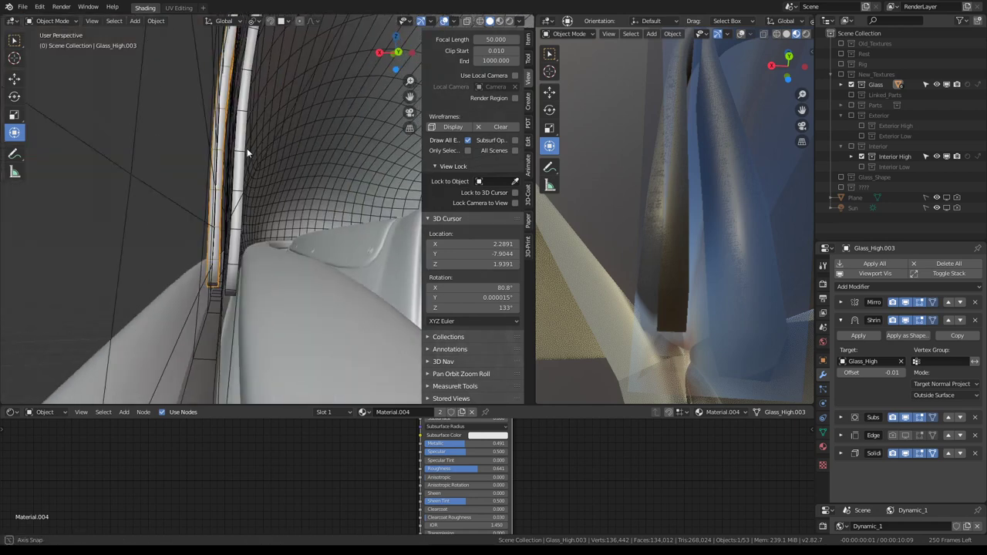
drag(841, 377, 839, 373)
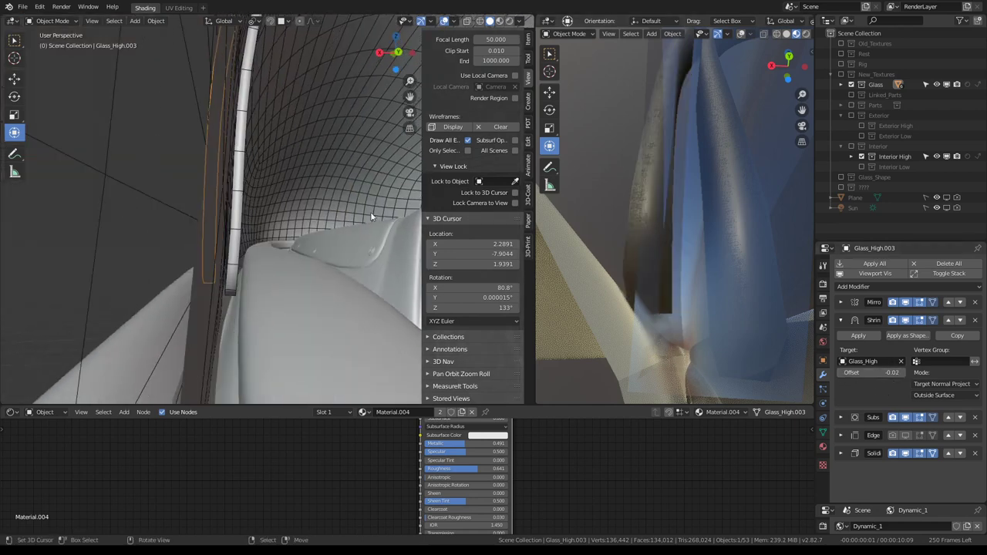
mouse_move(371, 211)
middle_down()
mouse_move(233, 145)
mouse_move(207, 157)
mouse_move(235, 163)
mouse_move(263, 65)
mouse_move(259, 182)
mouse_move(301, 177)
mouse_move(359, 147)
mouse_move(321, 159)
mouse_move(331, 164)
middle_up()
scroll(331, 158, up, 2)
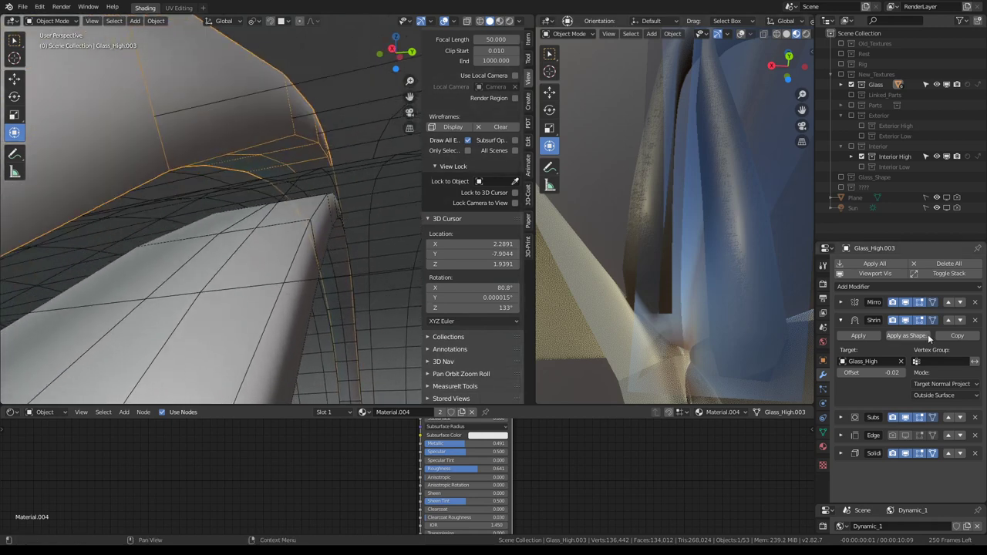
click(841, 375)
key(ctrl+z)
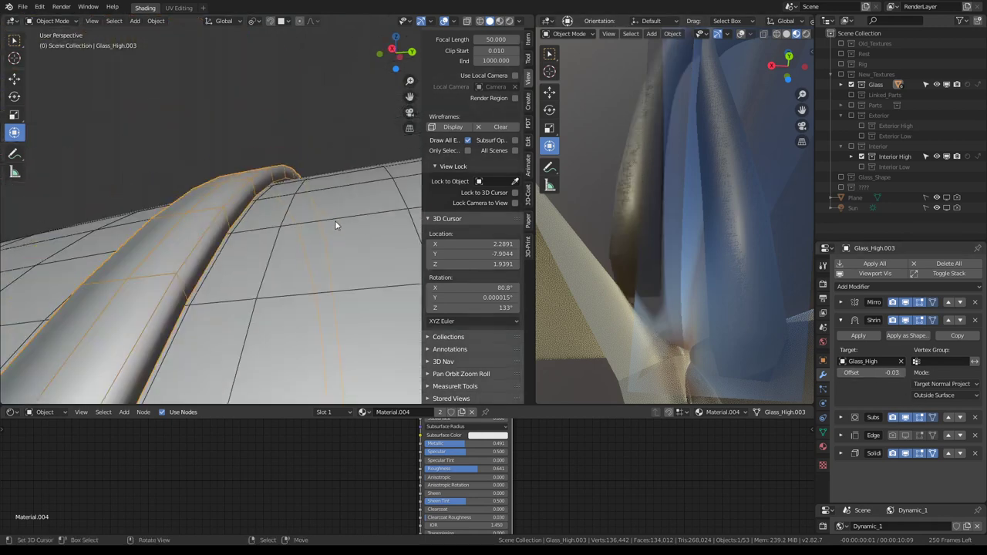
key(ctrl+shift+z)
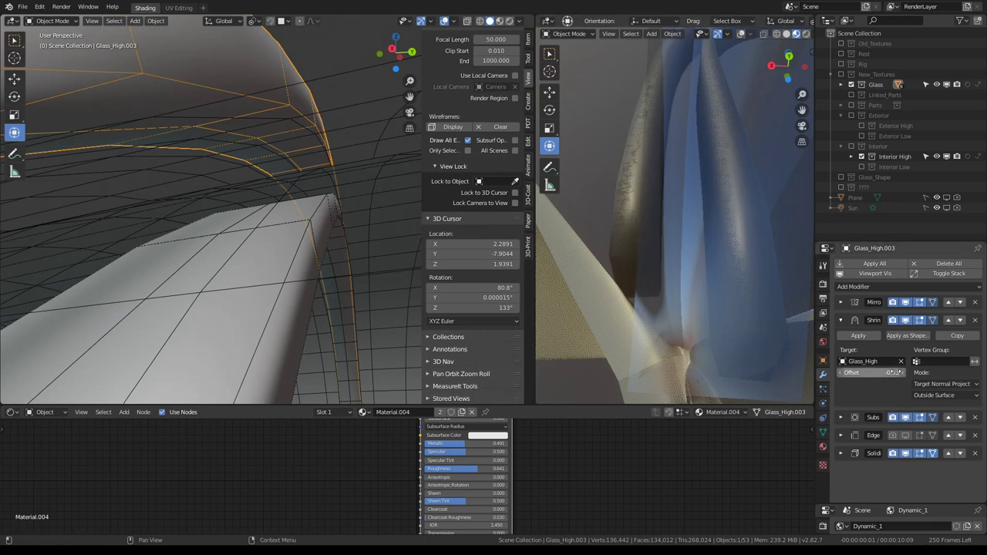
drag(893, 373, 886, 373)
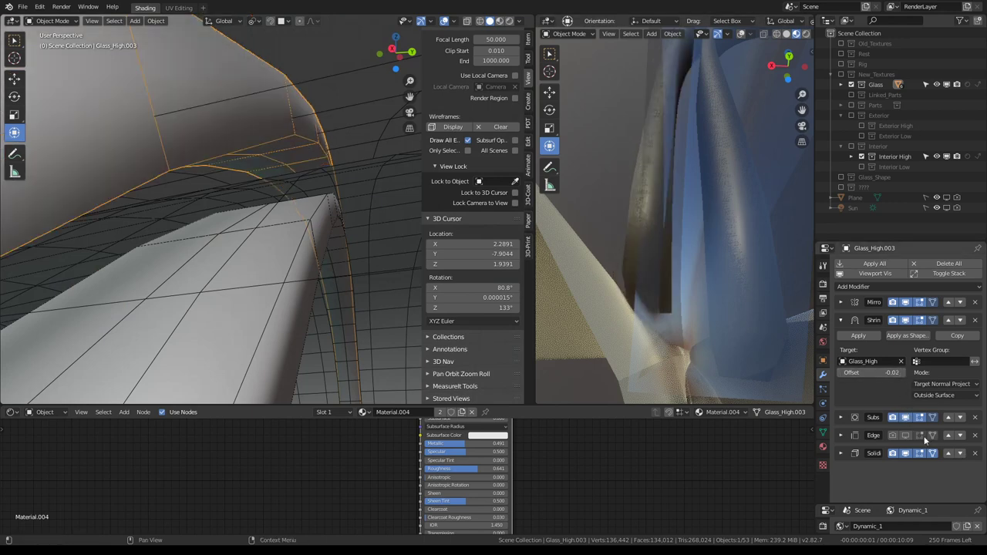
Step: Recheck the strip's Solidify shell and set its Shrinkwrap offset to -0.03
click(841, 454)
scroll(906, 383, down, 2)
scroll(906, 383, down, 1)
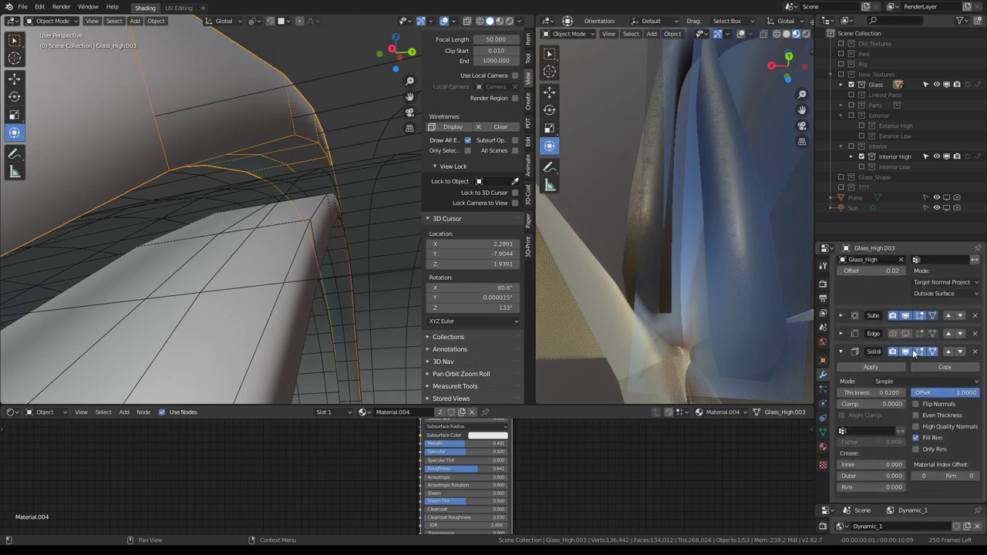
click(907, 352)
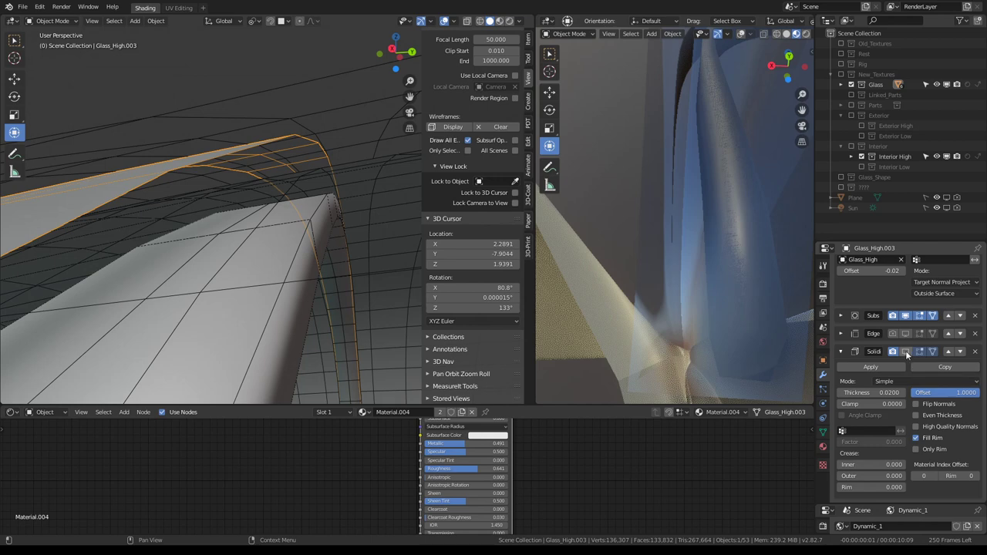
click(906, 353)
scroll(863, 326, up, 3)
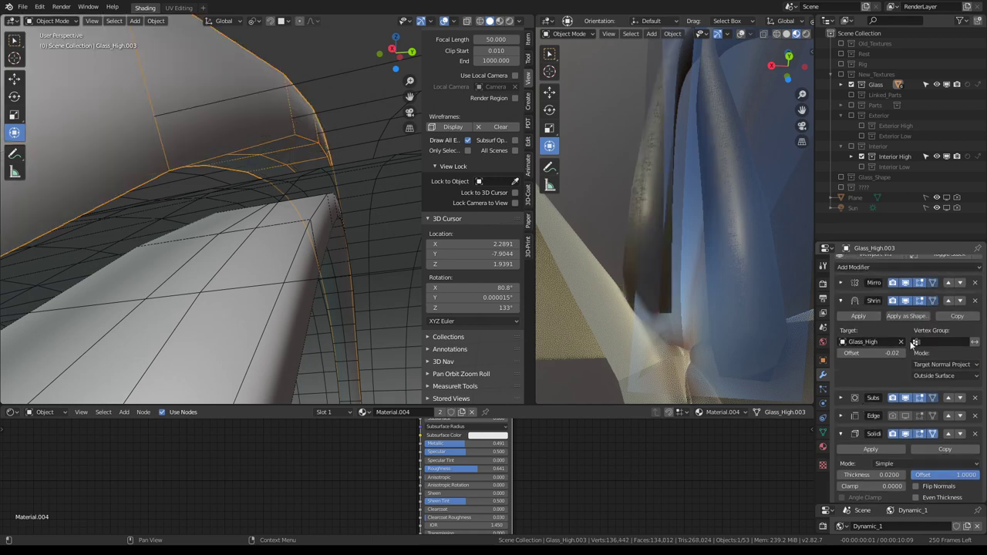
click(906, 354)
click(842, 353)
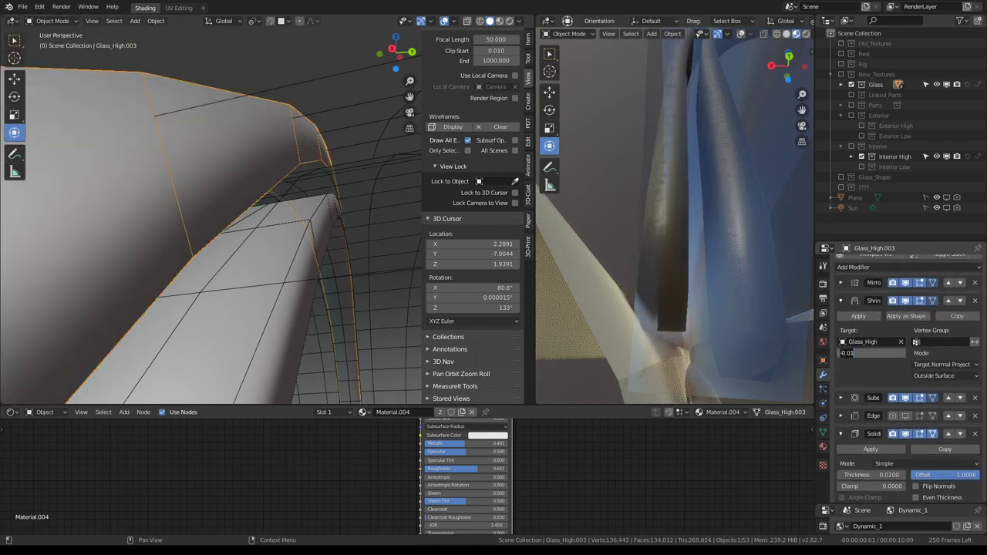
click(843, 352)
click(842, 352)
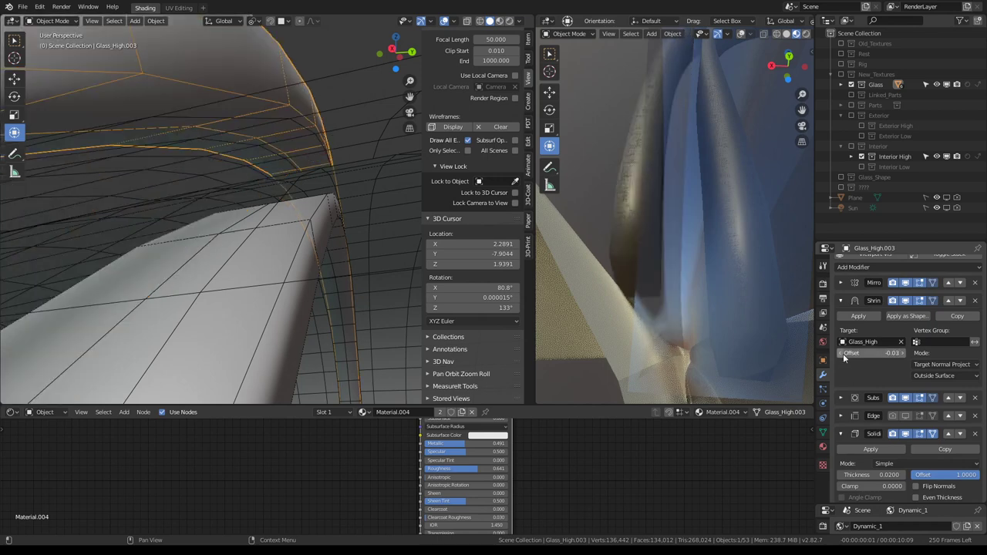
middle_drag(311, 141, 306, 146)
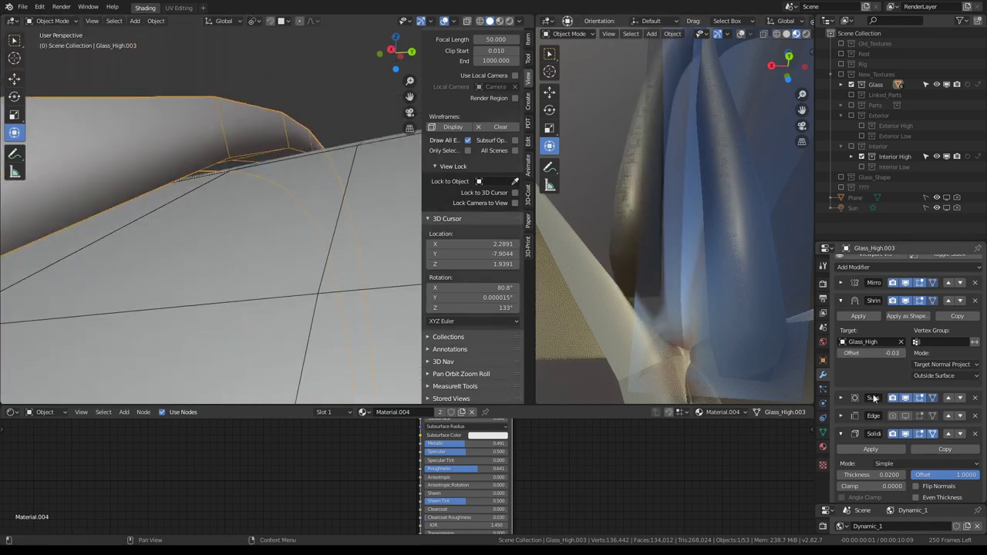
Step: Test a 0.0190 shell thickness, revert to 0.0200, and select the Glass_High.004 tube
scroll(925, 385, down, 3)
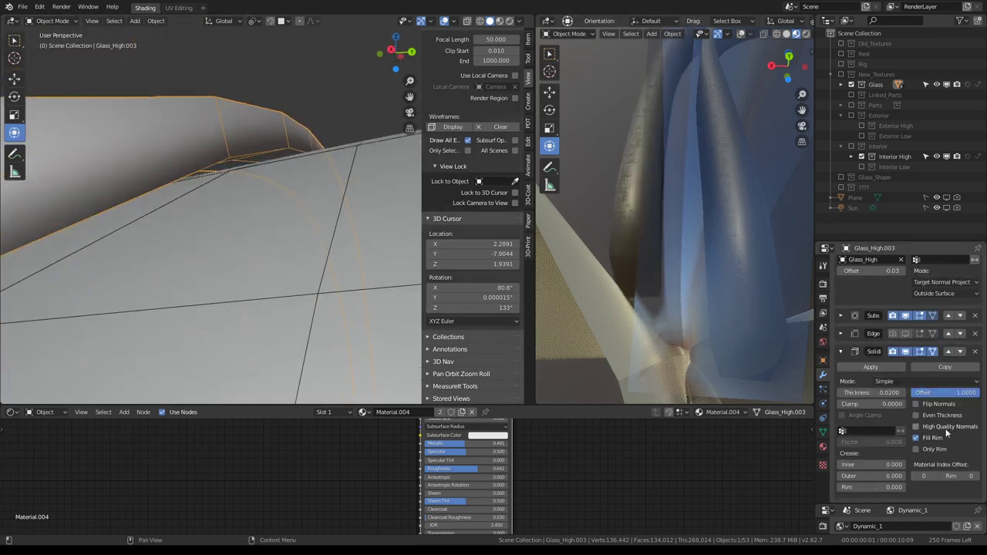
click(839, 393)
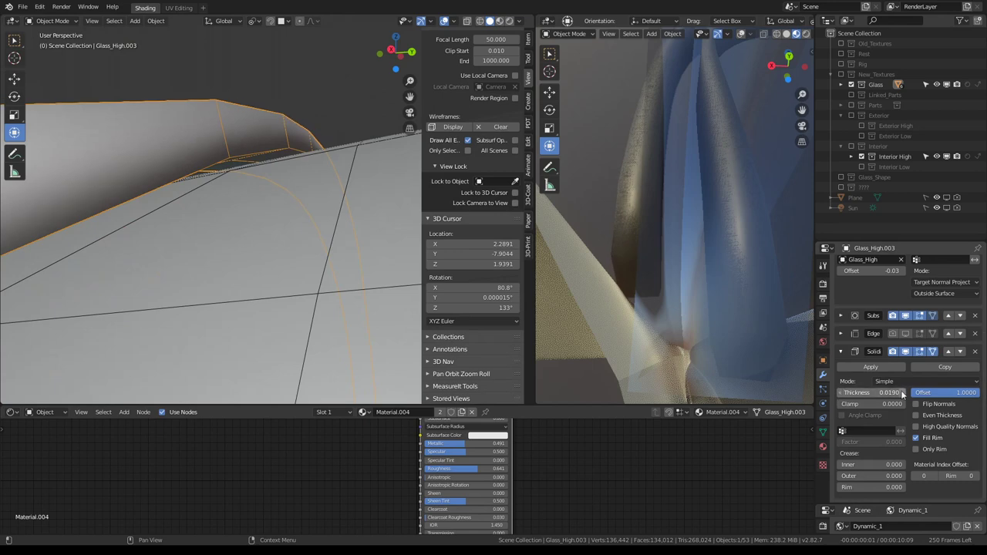
key(ctrl+z)
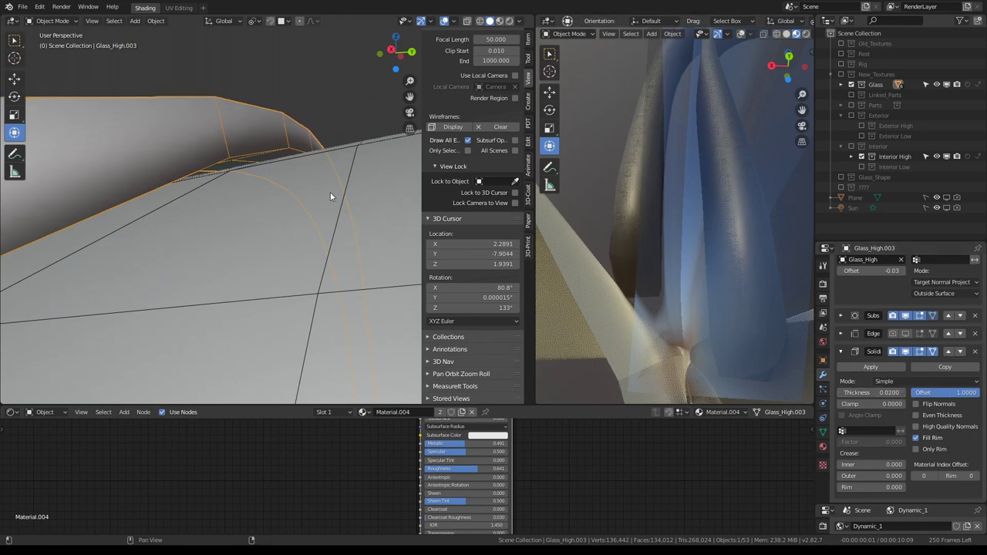
mouse_move(330, 192)
middle_down()
mouse_move(285, 201)
mouse_move(362, 191)
middle_up()
click(290, 194)
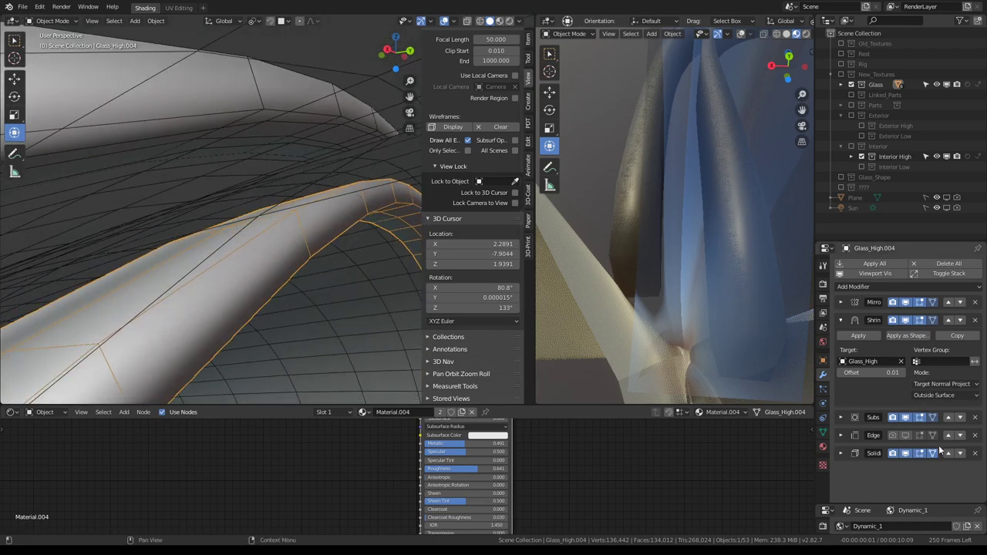
Step: Set the trim strip's Solidify thickness to 0.0200 and its Shrinkwrap offset to 0.00
click(906, 454)
click(906, 454)
click(848, 452)
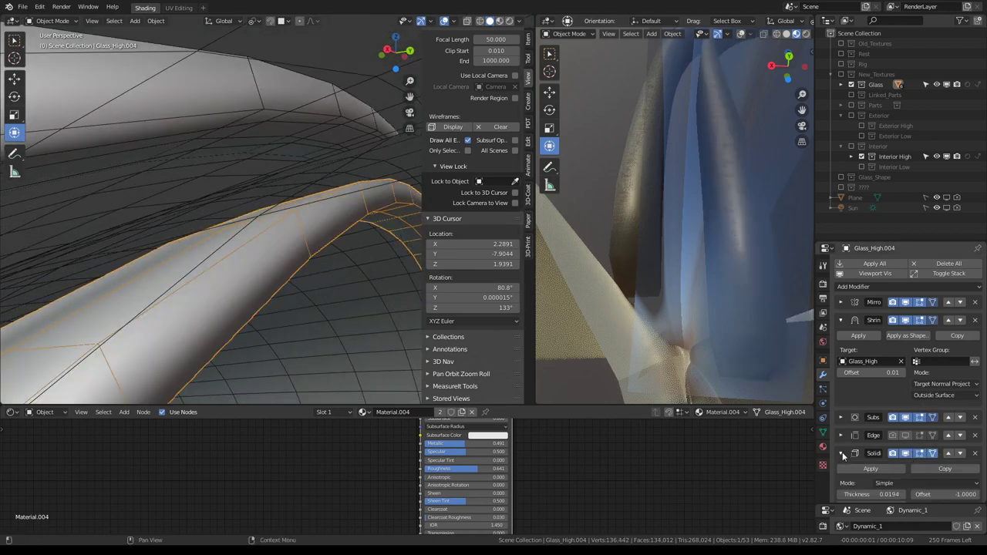
scroll(845, 446, down, 3)
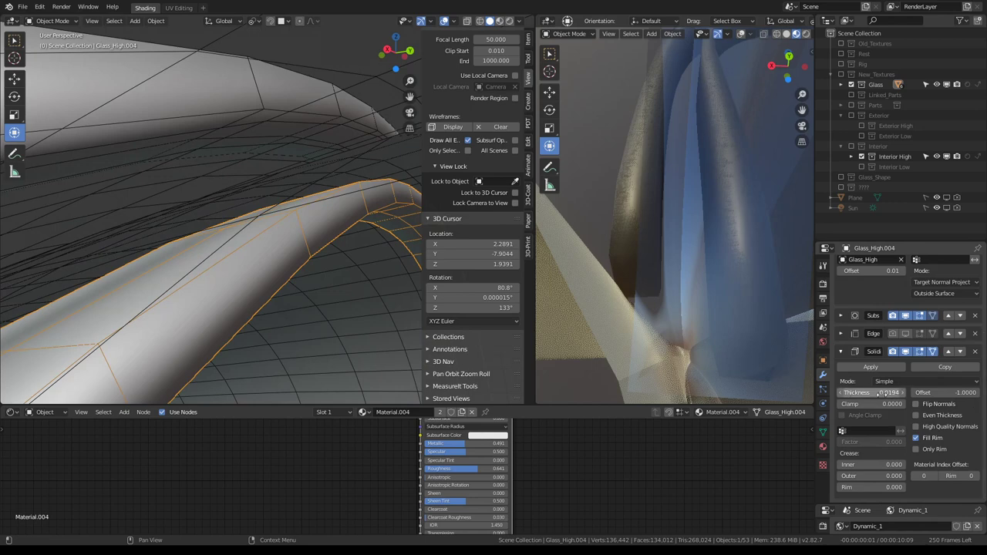
click(868, 392)
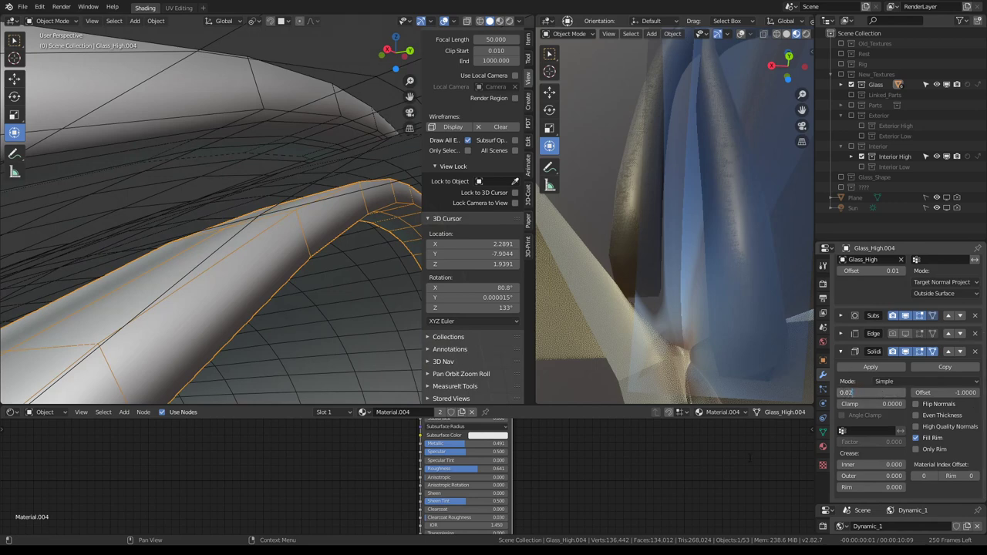
key(Return)
scroll(940, 303, up, 3)
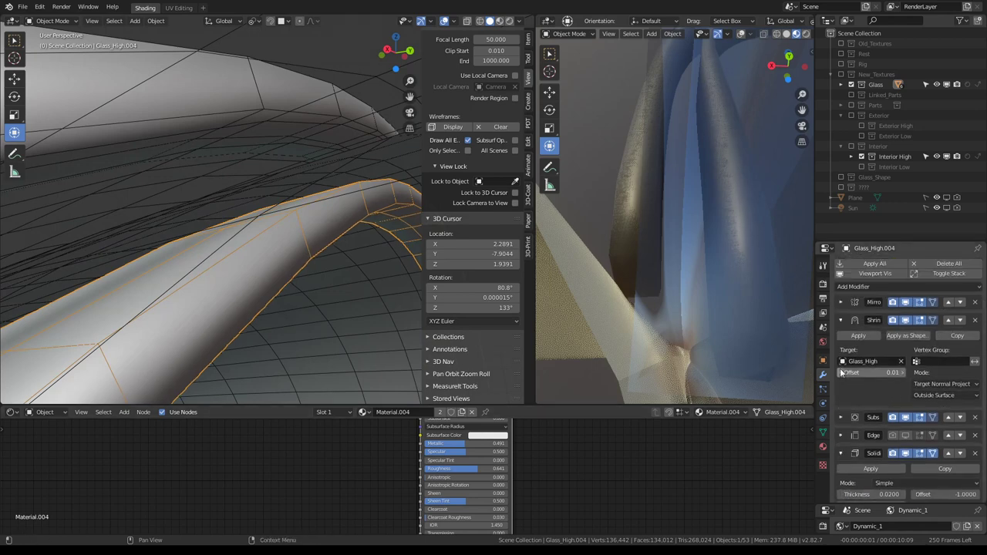
key(BackSpace)
Step: Orbit the rendered and left views to inspect the strip on the curved glass
scroll(315, 206, up, 3)
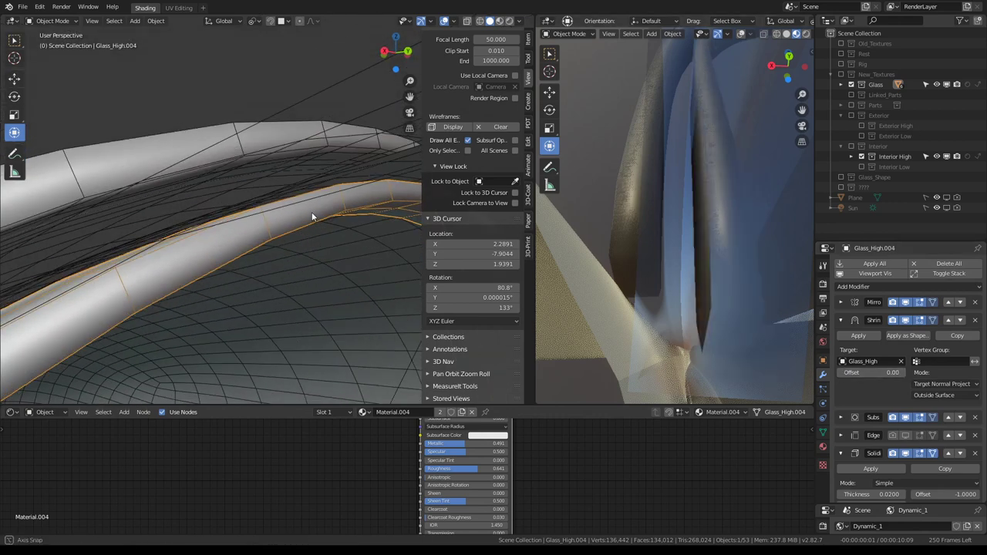
scroll(311, 212, up, 3)
scroll(315, 217, down, 3)
mouse_move(638, 146)
middle_down()
mouse_move(728, 224)
mouse_move(692, 274)
mouse_move(706, 295)
middle_up()
scroll(706, 294, up, 2)
scroll(707, 297, up, 1)
scroll(705, 300, up, 2)
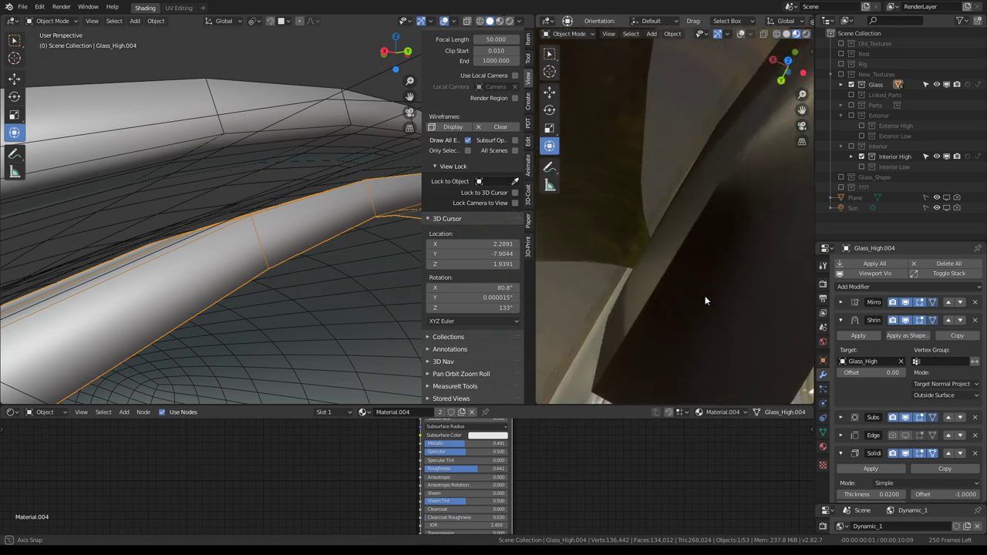
scroll(705, 301, up, 2)
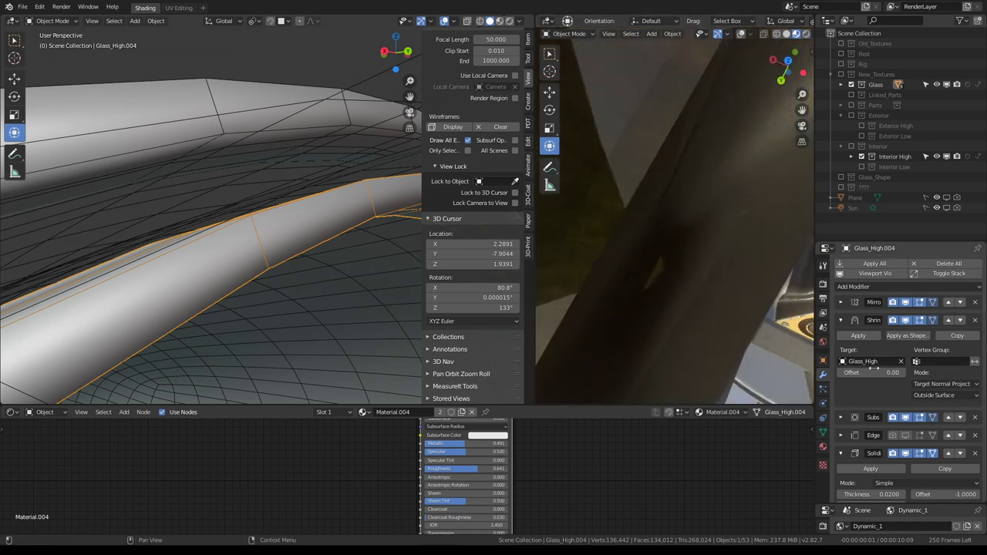
mouse_move(633, 165)
middle_down()
mouse_move(637, 212)
mouse_move(666, 126)
middle_up()
mouse_move(685, 125)
middle_down()
mouse_move(778, 130)
mouse_move(599, 139)
mouse_move(717, 157)
mouse_move(778, 153)
mouse_move(635, 158)
middle_up()
mouse_move(193, 162)
middle_down()
mouse_move(152, 171)
mouse_move(200, 188)
mouse_move(234, 142)
mouse_move(290, 190)
middle_up()
Step: Select the vertical rib strip and inspect it through the cockpit camera view
click(325, 307)
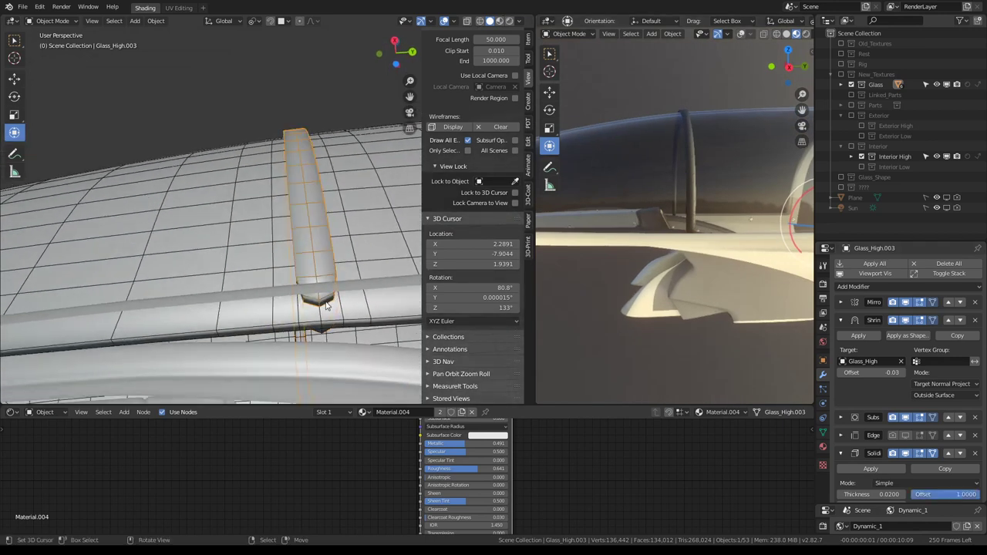
key(KP_0)
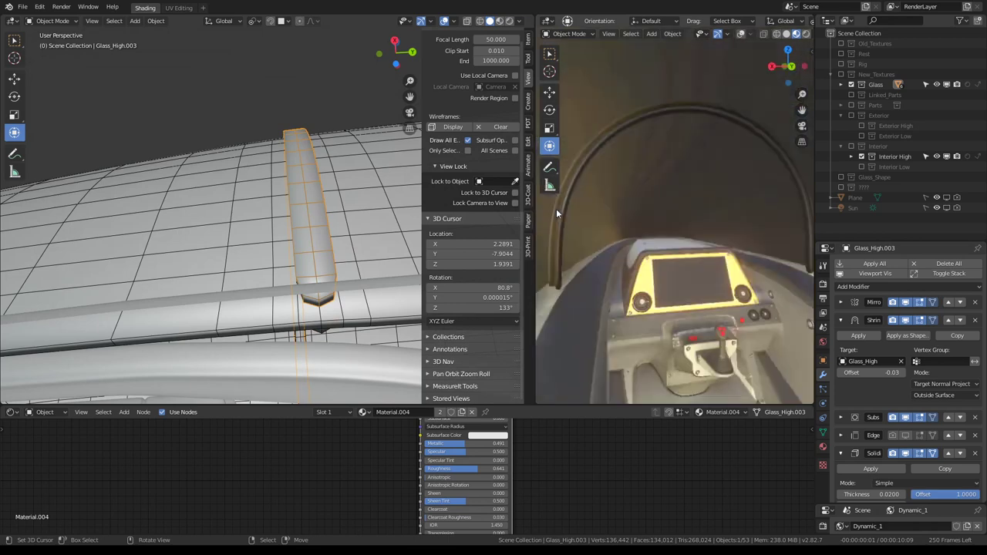
key(ctrl+space)
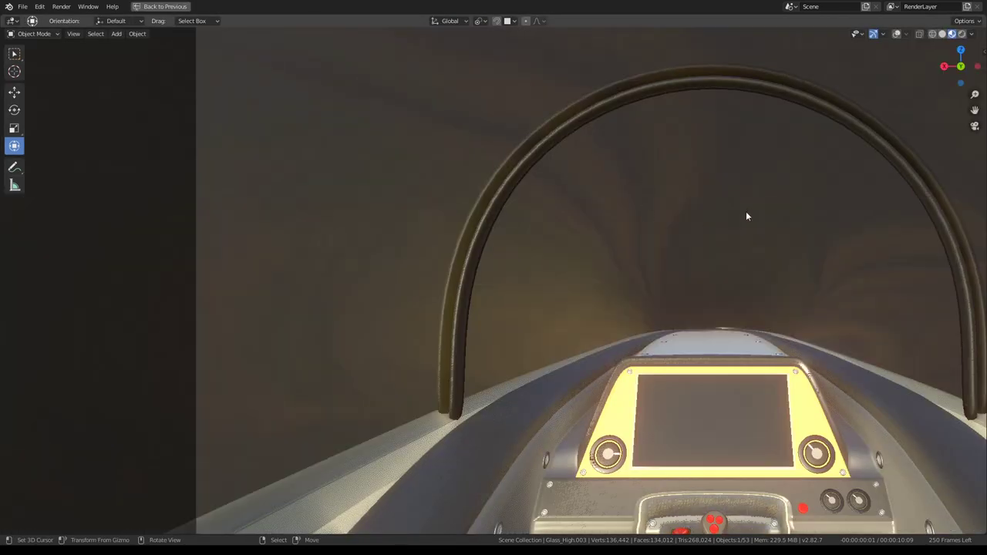
mouse_move(748, 213)
middle_down()
mouse_move(489, 211)
mouse_move(705, 240)
mouse_move(582, 161)
middle_up()
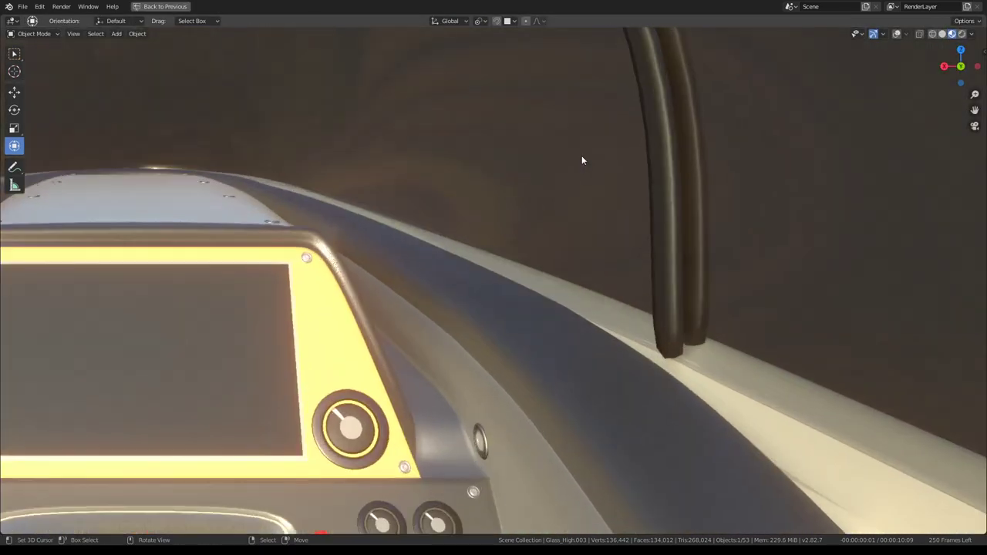
key(KP_0)
middle_drag(452, 157, 611, 229)
key(ctrl+space)
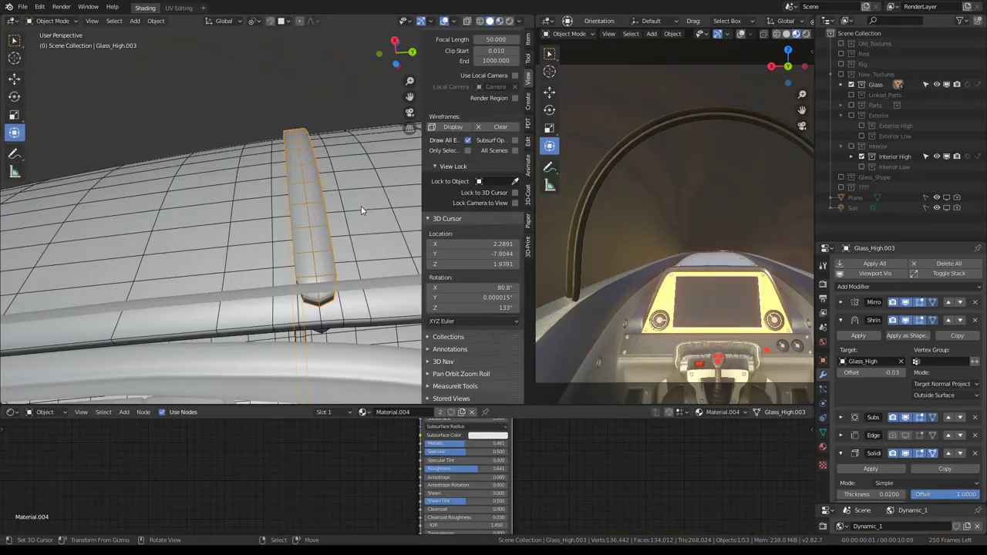
middle_drag(348, 209, 301, 247)
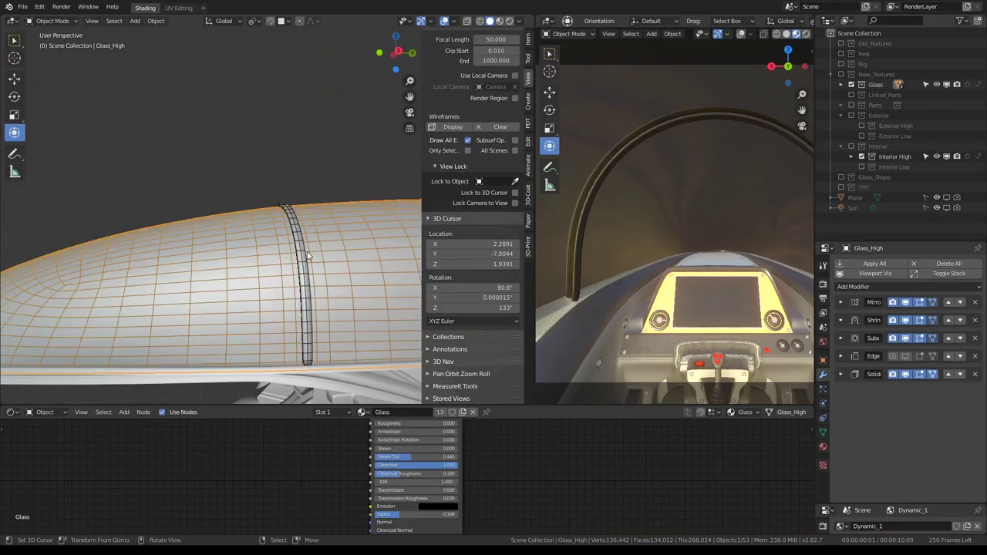
Step: Select a vertical edge loop of the rib in Edit Mode and reshape it
key(Tab)
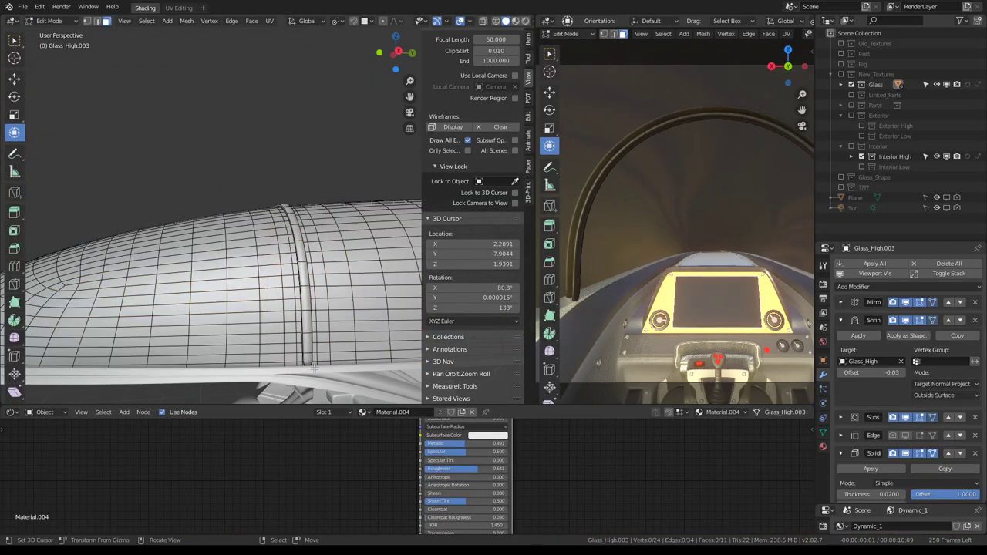
click(307, 360)
key(Tab)
mouse_move(244, 241)
middle_down()
mouse_move(326, 140)
mouse_move(249, 215)
mouse_move(265, 187)
middle_up()
key(Tab)
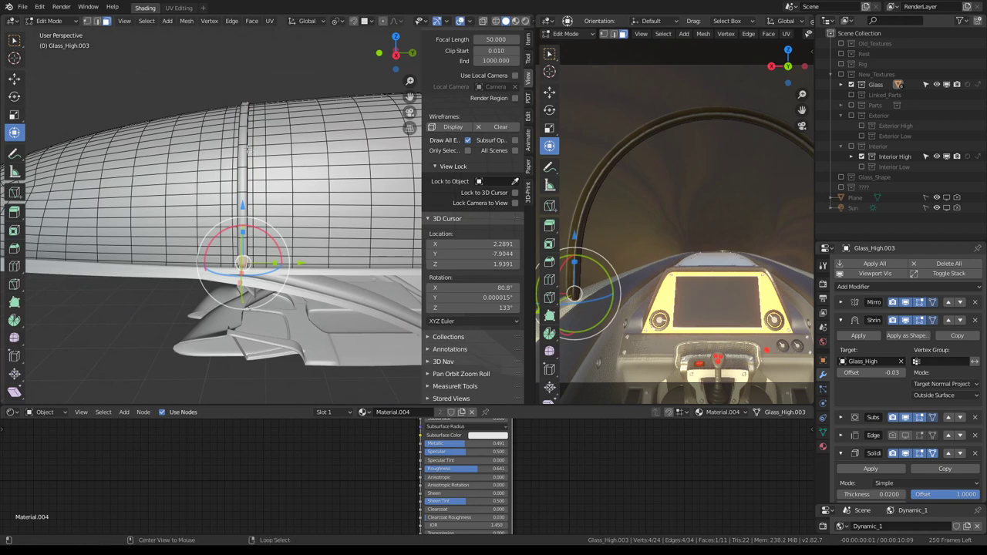
key(Tab)
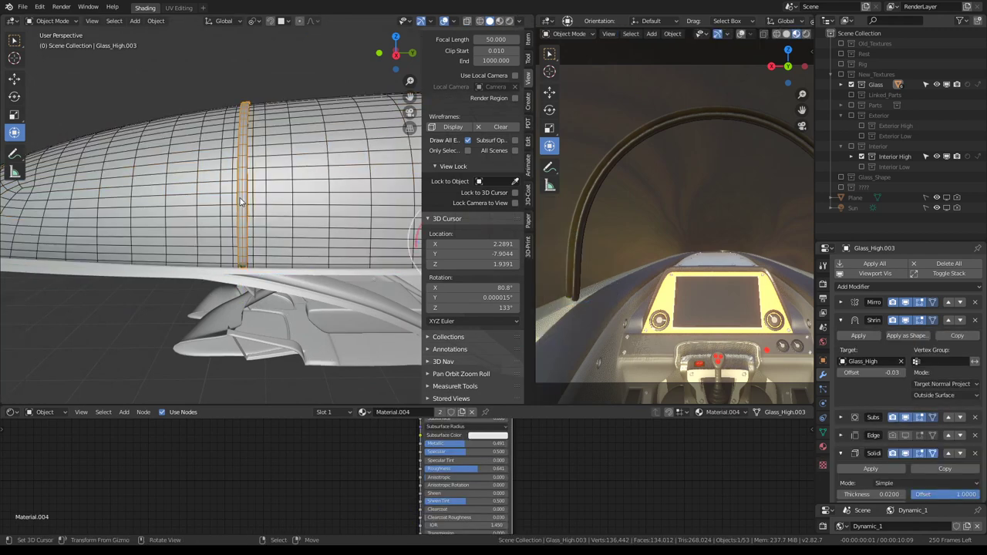
middle_drag(249, 203, 251, 191)
key(Tab)
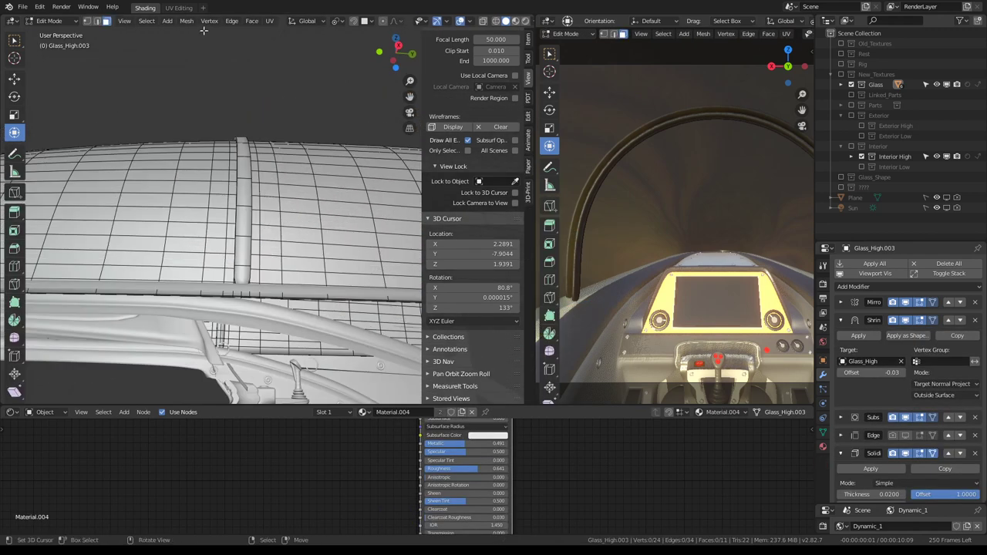
alt+click(248, 185)
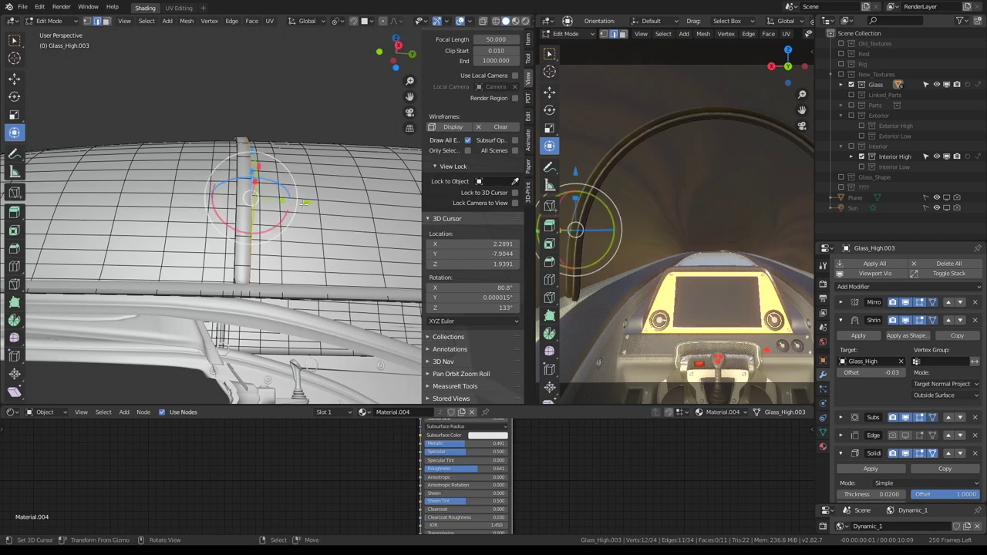
drag(306, 202, 340, 205)
key(Tab)
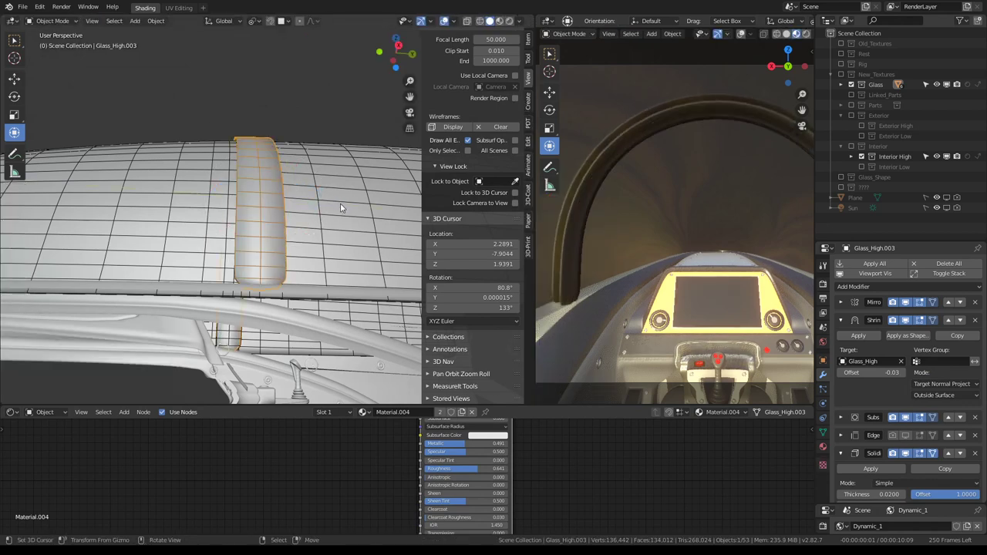
Step: Check the rib through the cockpit camera and slide its section sideways
mouse_move(604, 135)
middle_down()
mouse_move(621, 162)
mouse_move(750, 126)
mouse_move(642, 147)
mouse_move(705, 165)
mouse_move(707, 150)
mouse_move(669, 115)
mouse_move(668, 151)
mouse_move(587, 205)
middle_up()
key(KP_0)
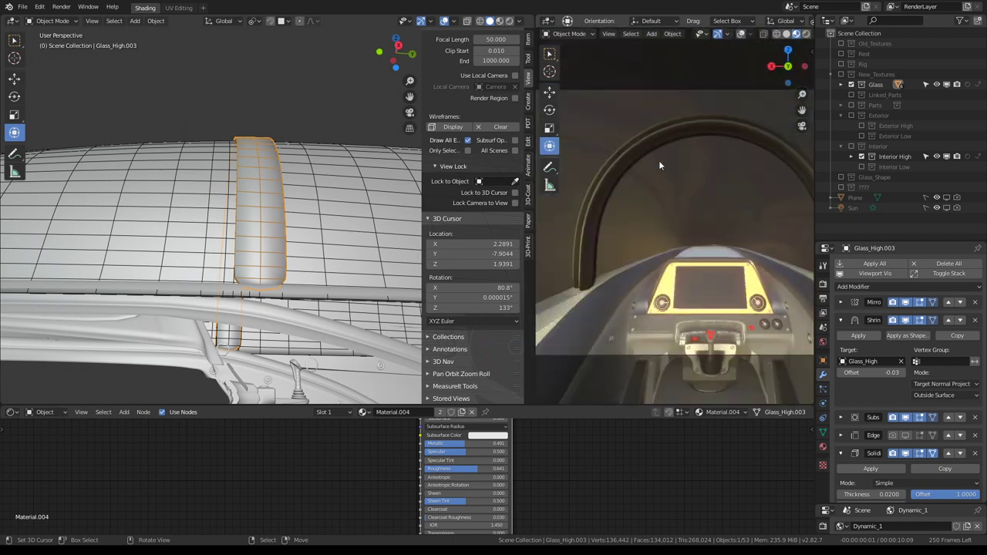
key(Tab)
key(g)
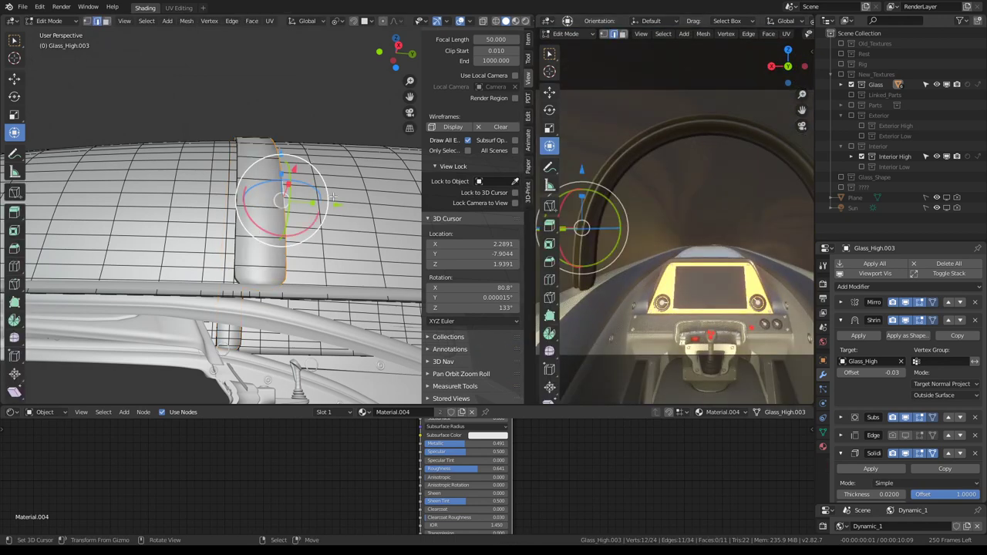
click(312, 201)
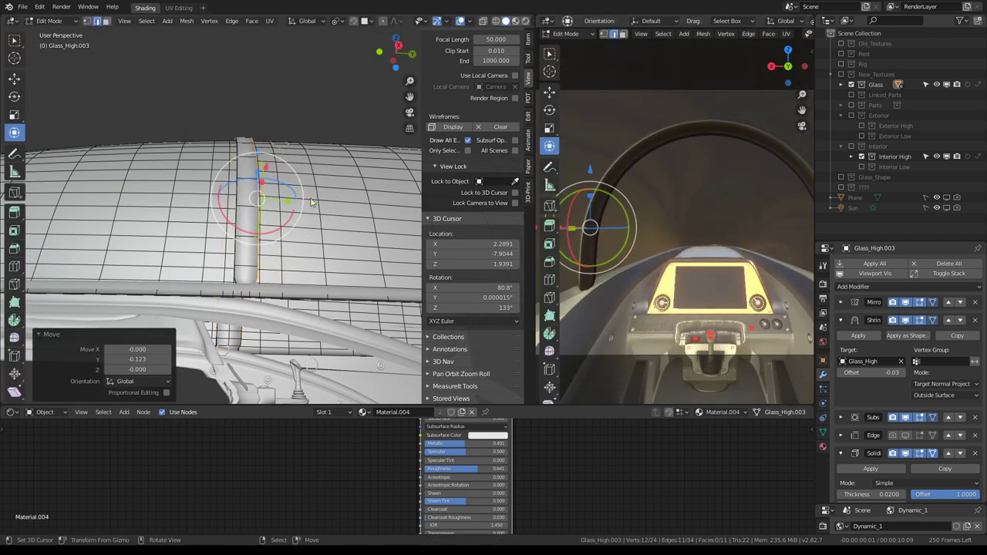
key(Tab)
Step: Move the rib's lower-end vertices along Z down toward the car body
mouse_move(313, 200)
middle_down()
mouse_move(282, 216)
mouse_move(324, 242)
middle_up()
key(Tab)
key(g)
key(z)
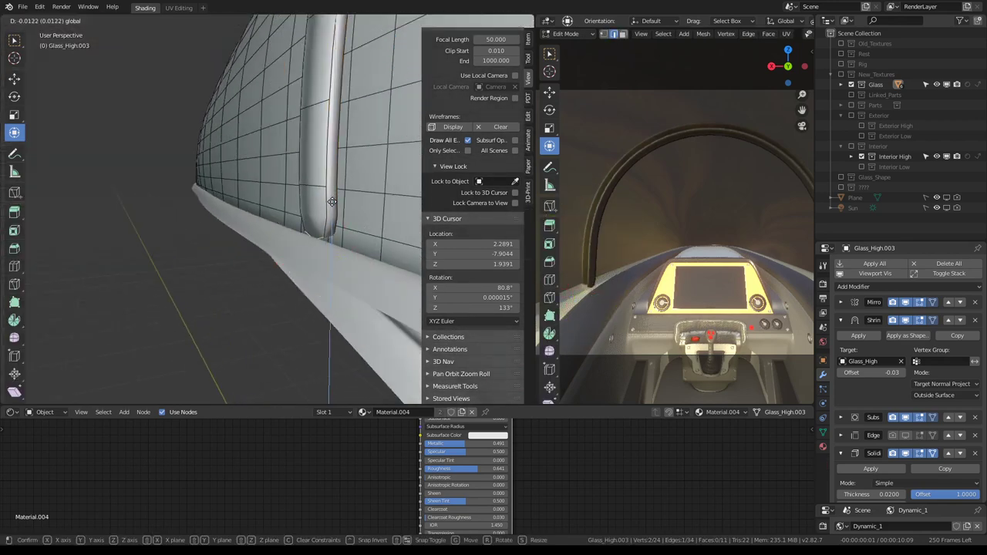
key(o)
key(o)
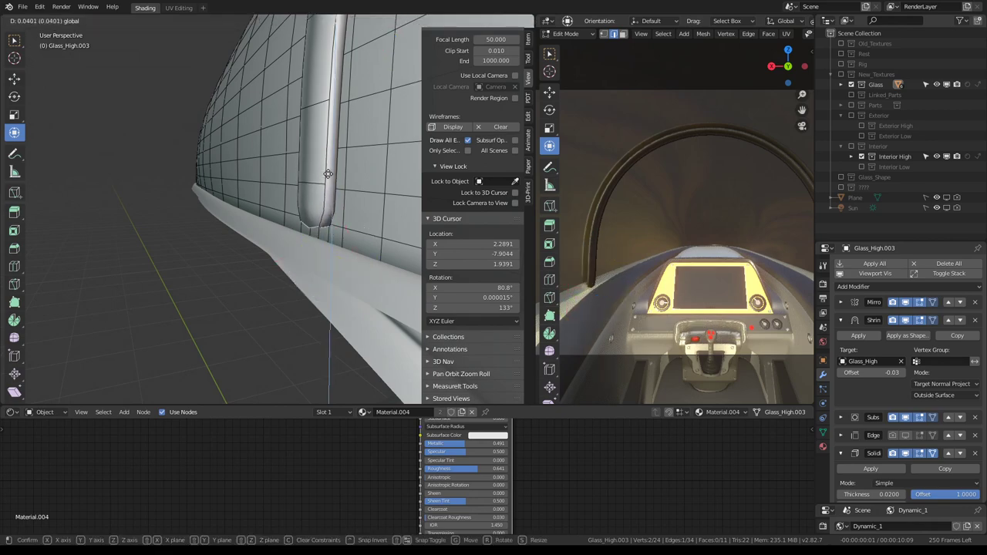
click(321, 221)
mouse_move(321, 221)
middle_down()
mouse_move(354, 137)
mouse_move(240, 159)
middle_up()
scroll(354, 136, down, 5)
key(Tab)
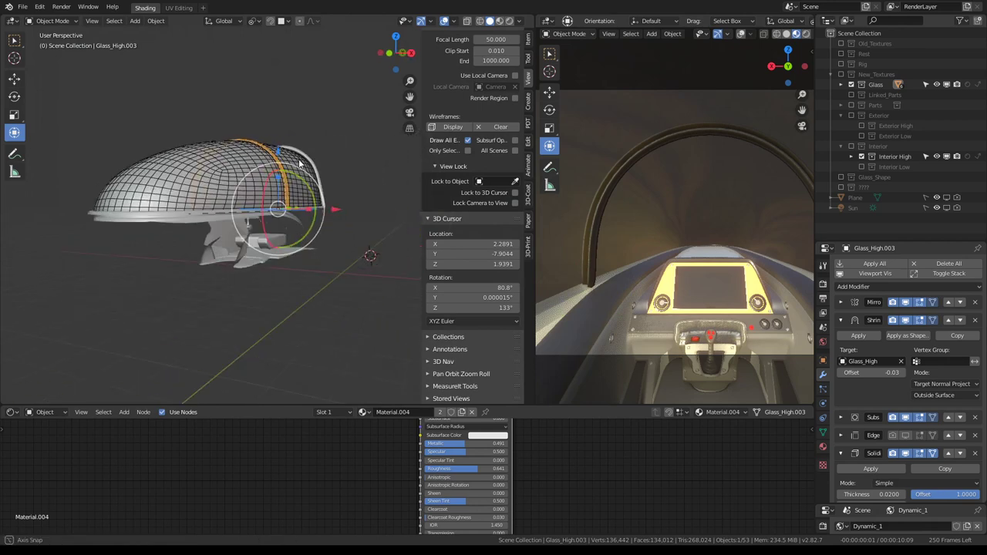
Step: Hide the Glass_High canopy, show the Glass_Shape collection, and select the Circle object
click(330, 163)
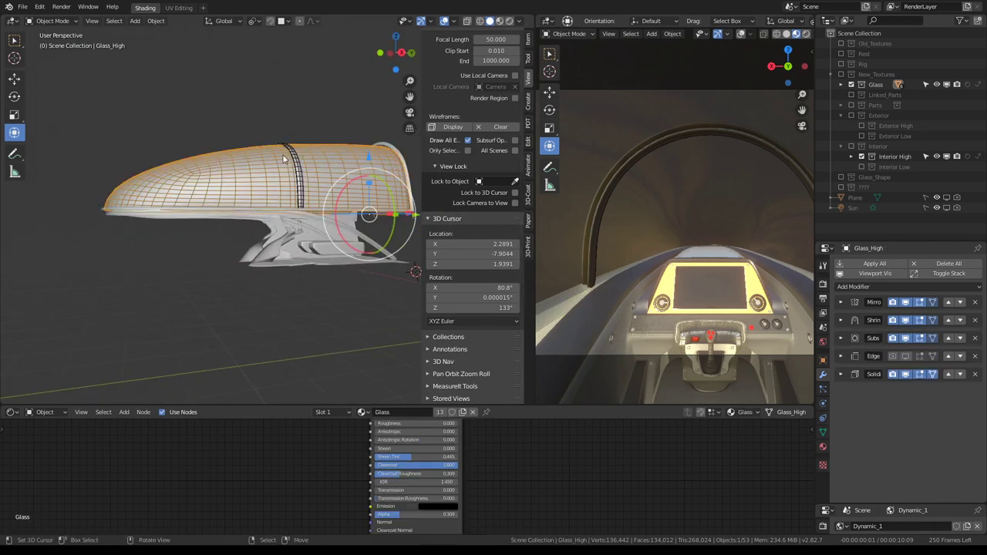
key(h)
middle_drag(282, 154, 322, 240)
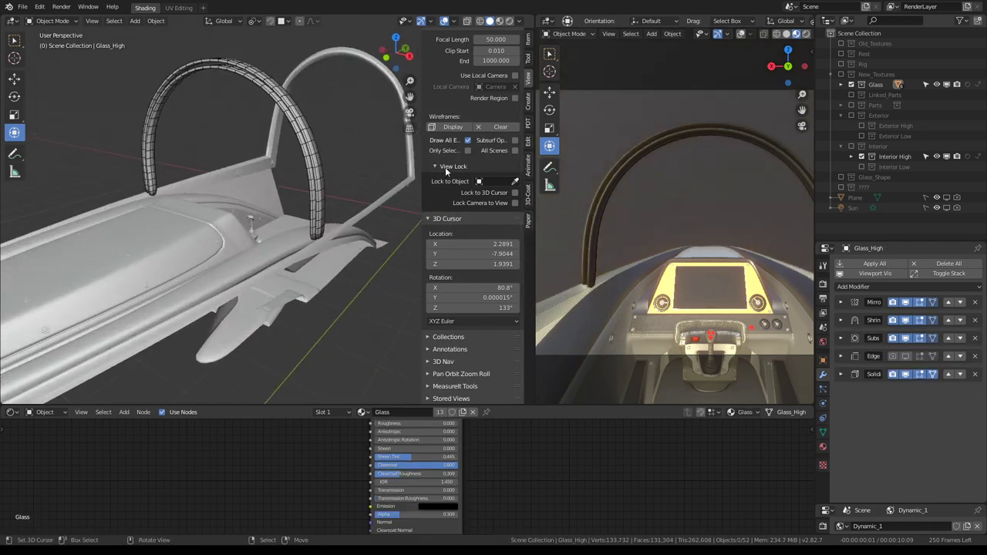
click(841, 177)
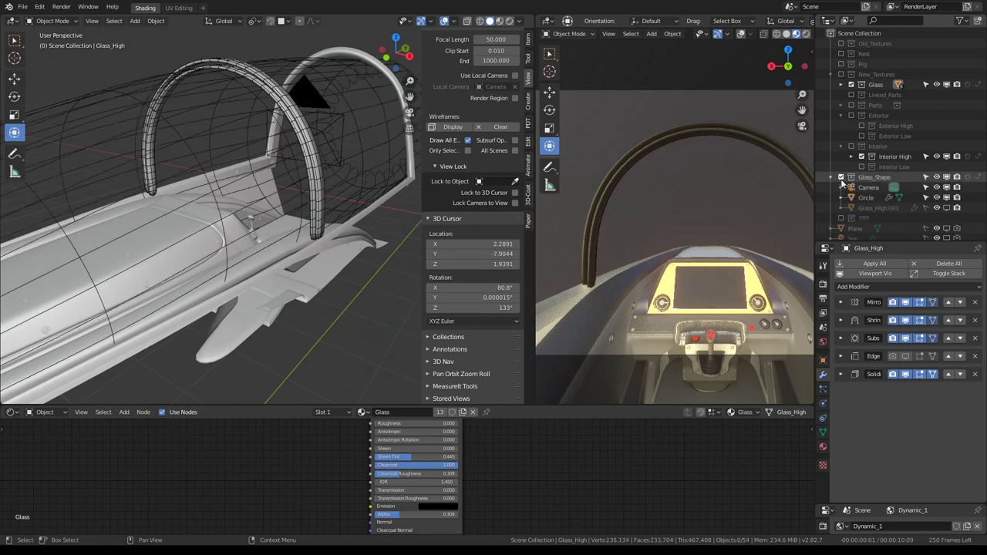
click(208, 173)
mouse_move(212, 160)
middle_down()
mouse_move(271, 115)
mouse_move(160, 164)
middle_up()
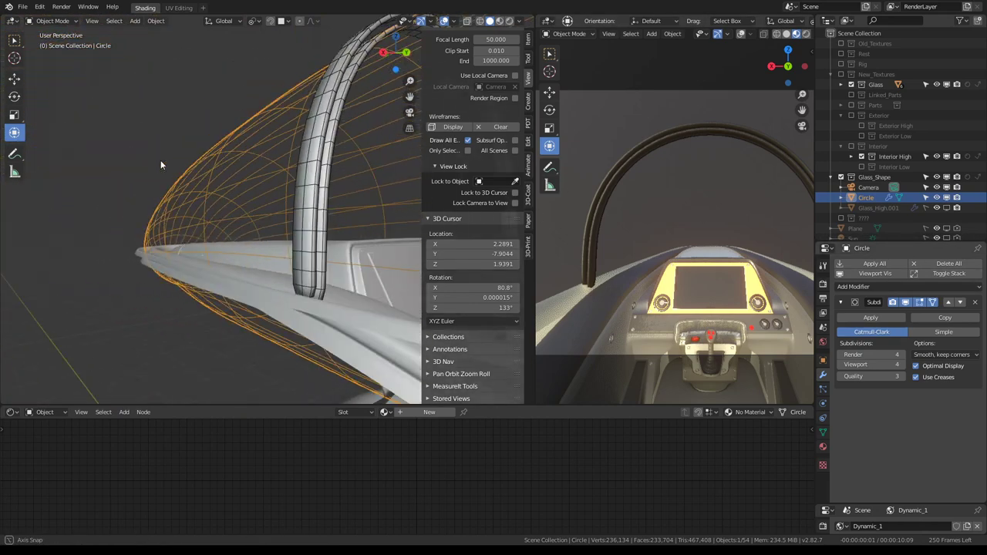
Step: Hide Circle, show Glass_High.001, and clear Glass_High.003's Shrinkwrap target
click(947, 197)
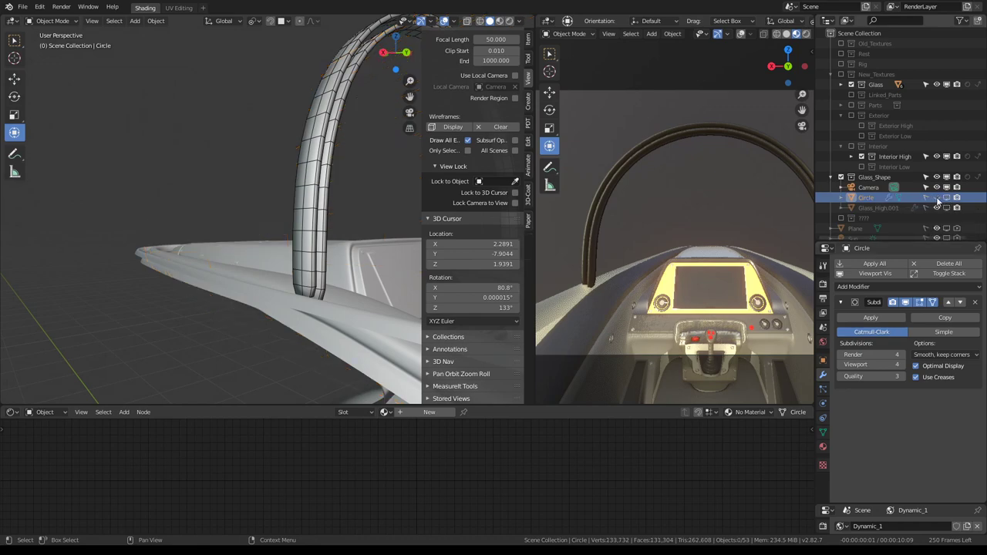
click(936, 207)
mouse_move(296, 194)
middle_down()
mouse_move(320, 205)
mouse_move(259, 205)
mouse_move(247, 228)
mouse_move(267, 218)
middle_up()
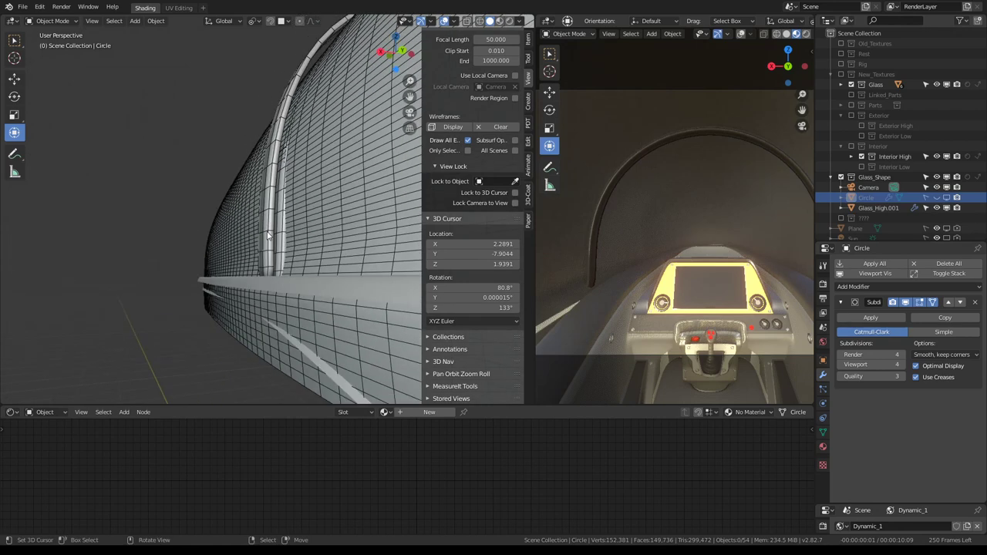
click(268, 218)
click(900, 362)
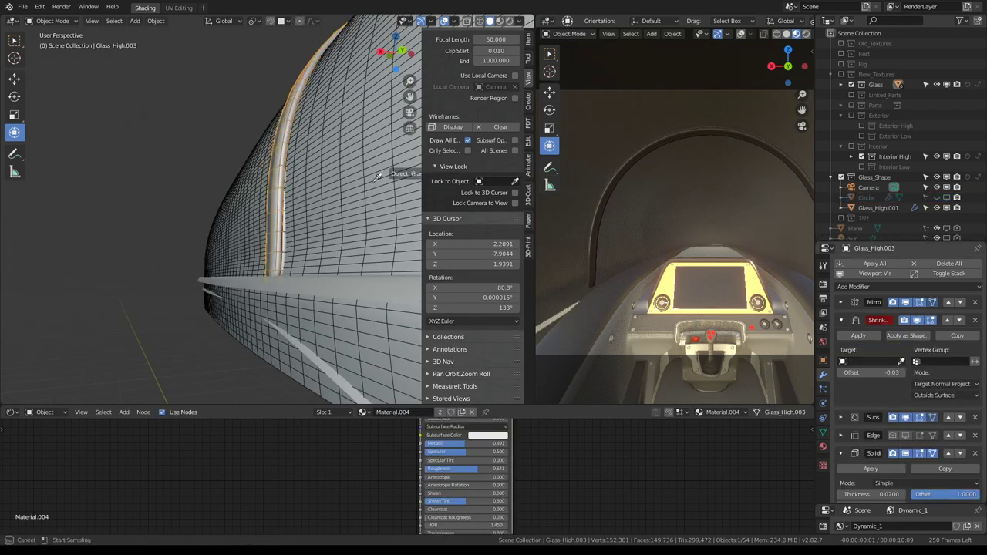
Step: Set Glass_High.001 as Shrinkwrap target for strips Glass_High.003 and Glass_High.004
click(237, 211)
mouse_move(333, 258)
middle_down()
mouse_move(300, 151)
mouse_move(281, 159)
mouse_move(292, 161)
mouse_move(286, 152)
middle_up()
click(205, 305)
click(208, 299)
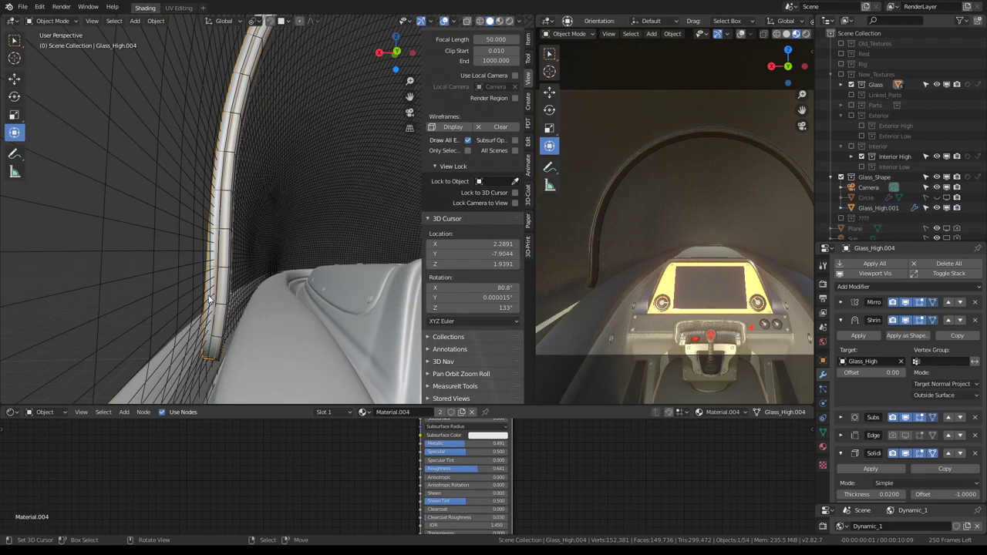
click(901, 362)
click(903, 362)
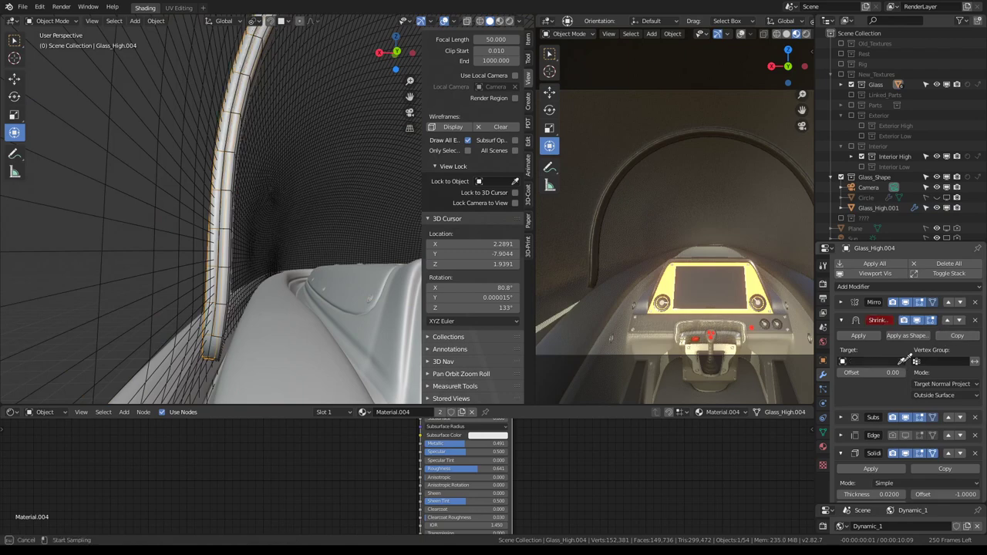
click(134, 164)
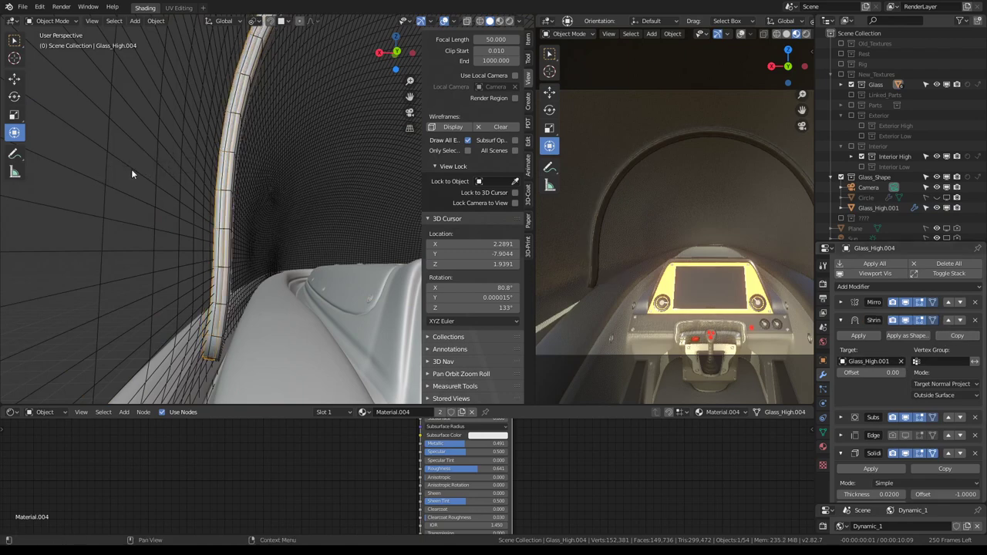
Step: Retarget the Glass_High canopy's Shrinkwrap modifier to Glass_High.001
mouse_move(131, 169)
middle_down()
mouse_move(171, 125)
mouse_move(223, 131)
mouse_move(198, 120)
mouse_move(208, 116)
middle_up()
scroll(198, 119, up, 3)
scroll(176, 118, up, 3)
scroll(171, 115, up, 2)
scroll(184, 120, down, 5)
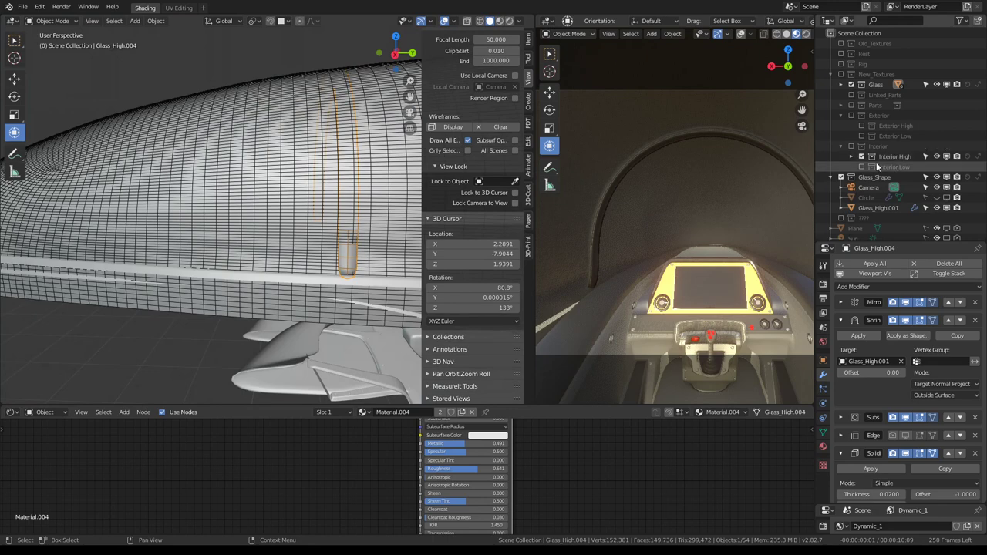
scroll(876, 166, down, 1)
scroll(231, 143, up, 2)
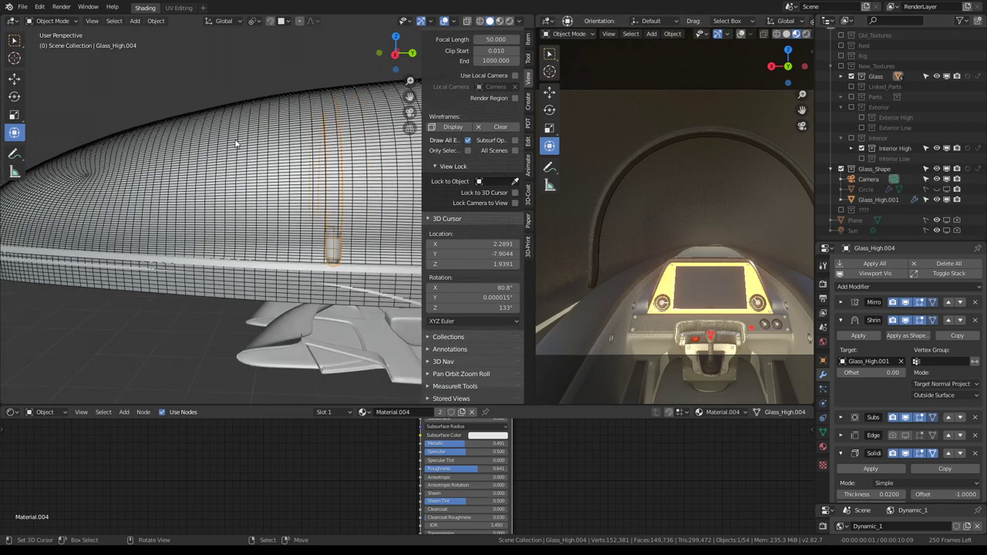
click(239, 141)
click(315, 162)
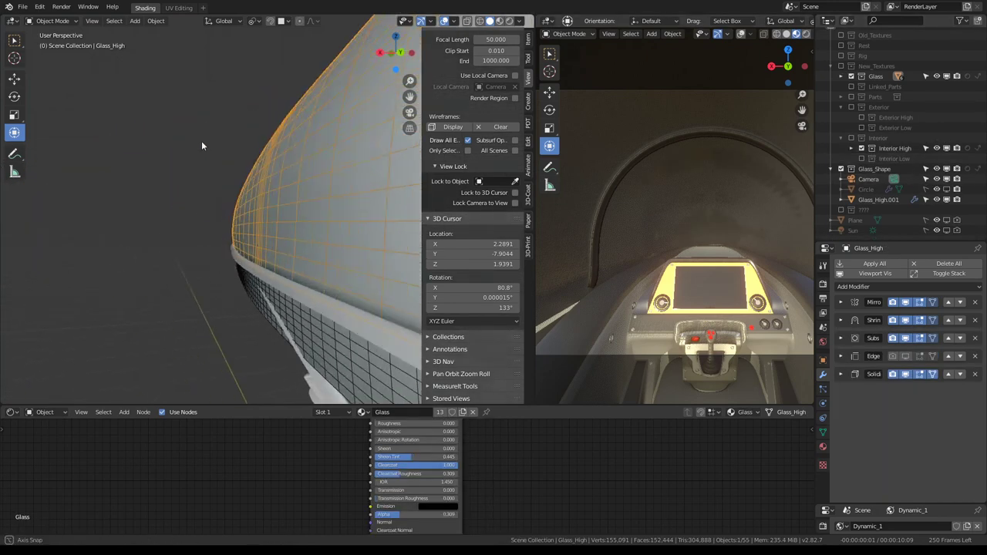
mouse_move(306, 160)
middle_down()
mouse_move(186, 139)
mouse_move(271, 202)
middle_up()
scroll(186, 139, up, 2)
scroll(274, 202, down, 3)
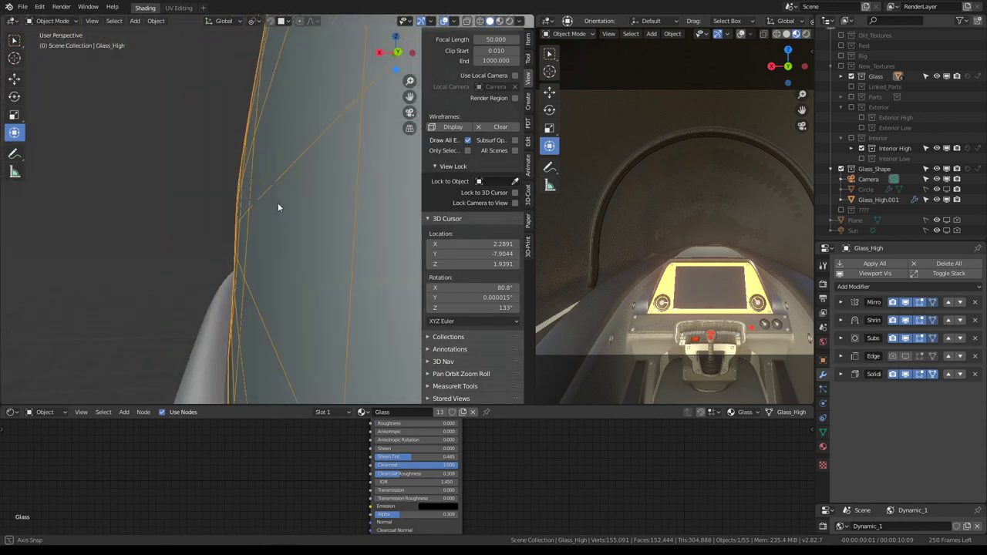
scroll(239, 185, down, 2)
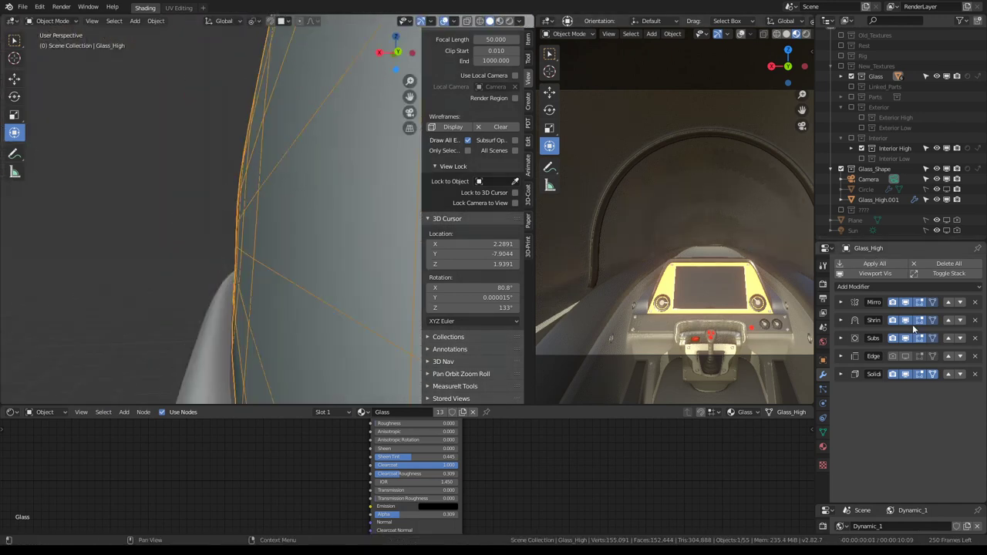
click(841, 320)
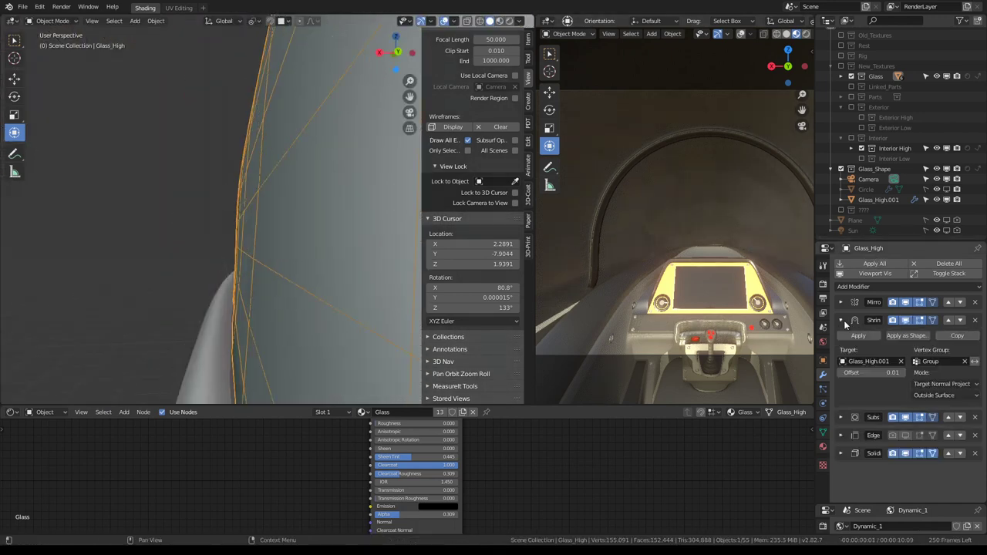
click(900, 361)
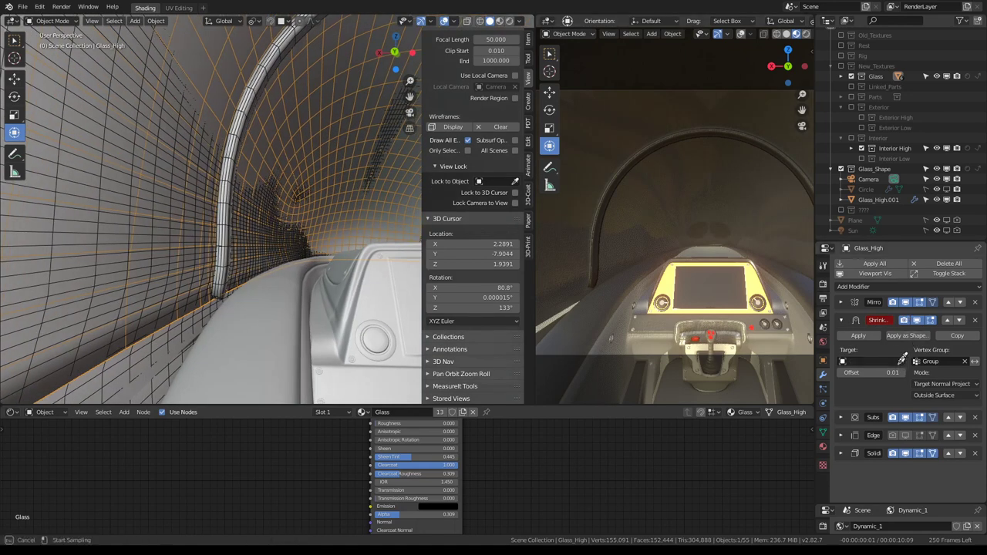
click(130, 135)
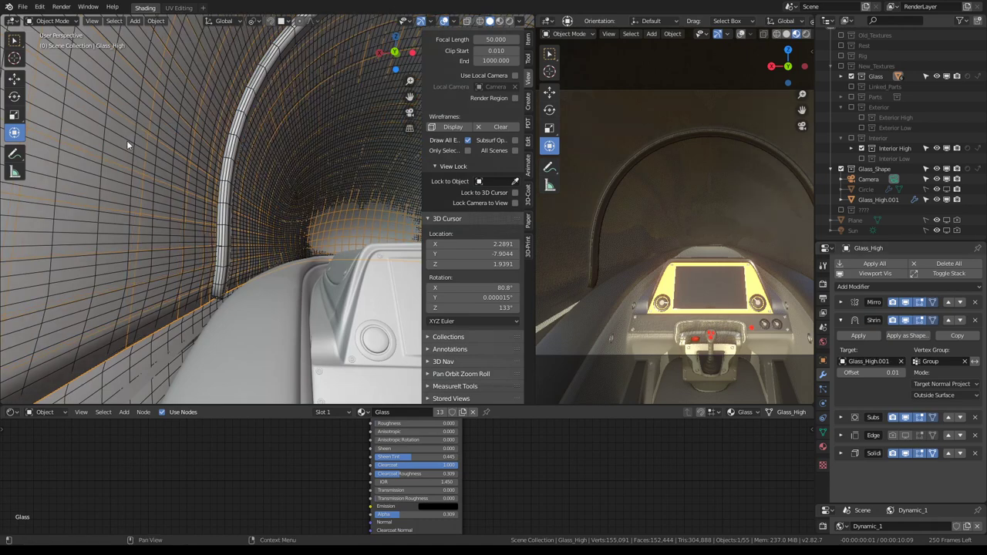
Step: Make Circle unselectable and hide Glass_High.001 in the Outliner
middle_drag(139, 136, 236, 187)
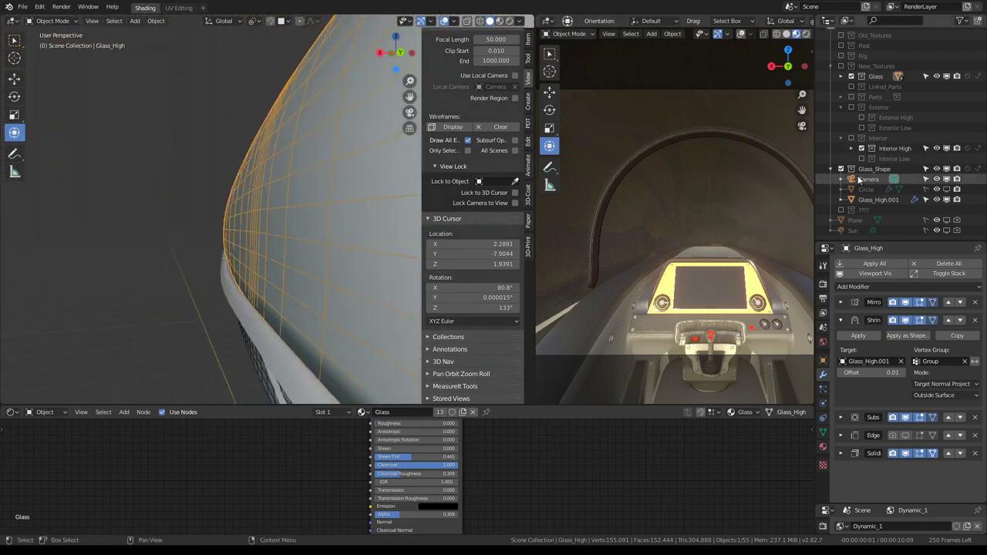
click(926, 189)
click(936, 200)
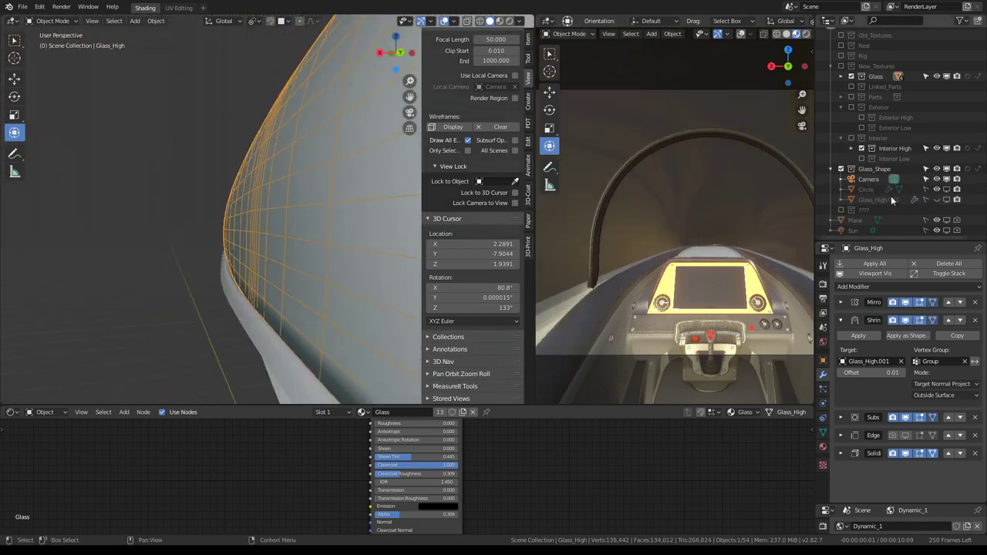
mouse_move(270, 185)
middle_down()
mouse_move(296, 179)
mouse_move(247, 149)
mouse_move(269, 155)
mouse_move(258, 162)
middle_up()
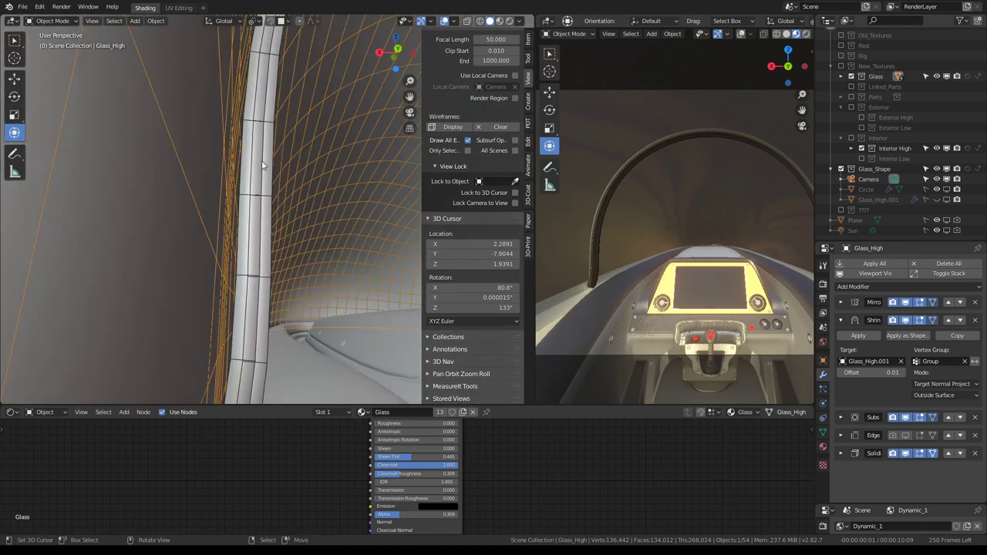
Step: Select Glass_High.004 and raise its Shrinkwrap offset to 0.03, then 0.04
click(255, 178)
click(869, 361)
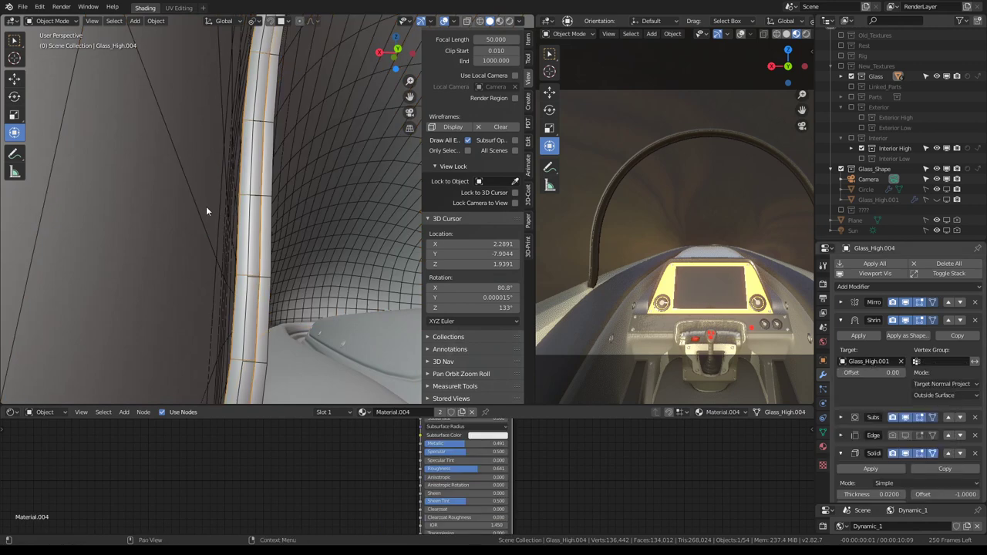
click(198, 175)
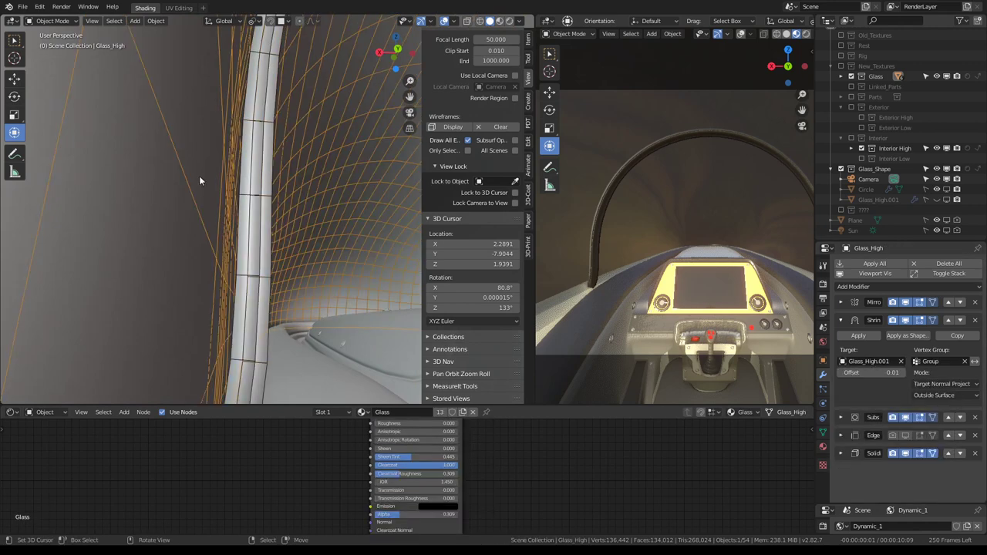
click(244, 183)
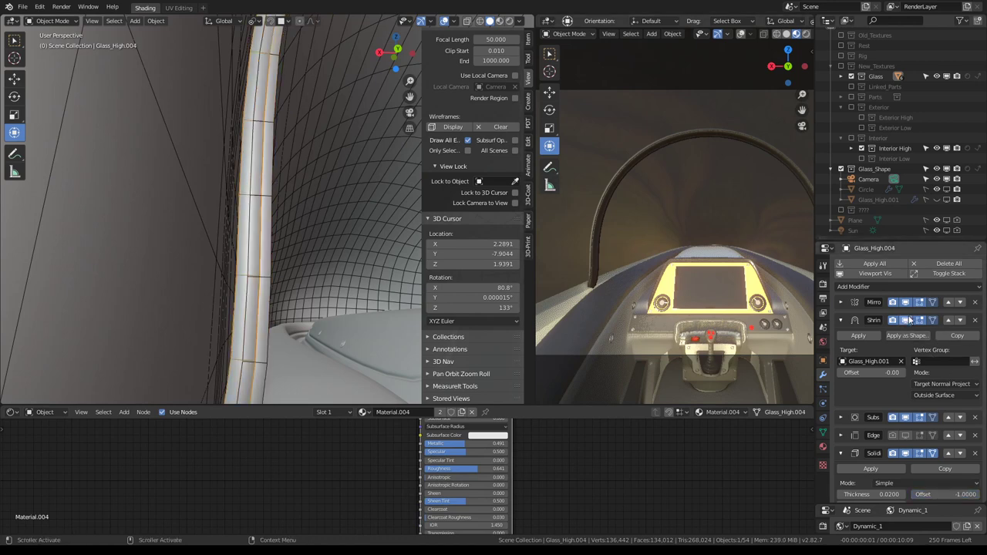
scroll(194, 152, up, 2)
scroll(198, 155, up, 2)
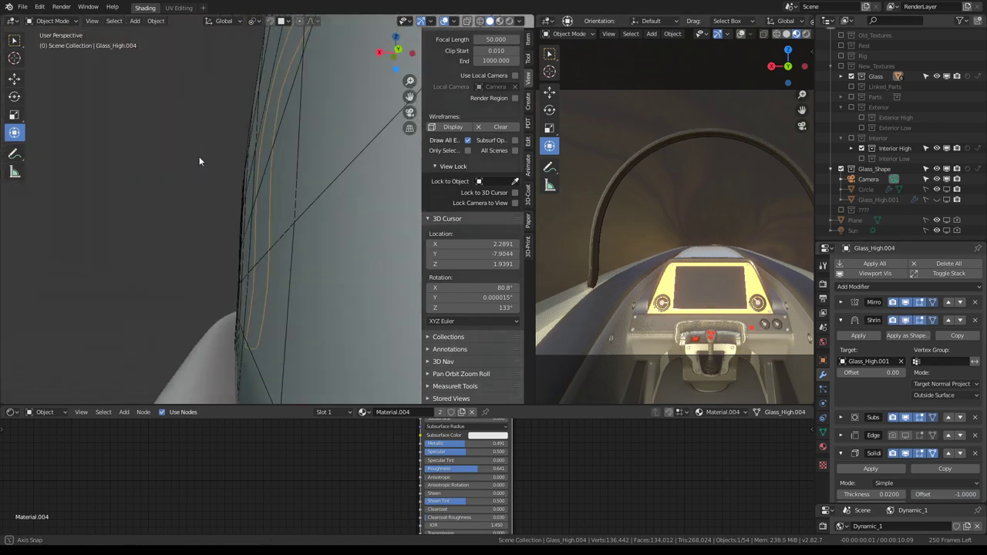
scroll(202, 157, up, 2)
scroll(199, 161, up, 2)
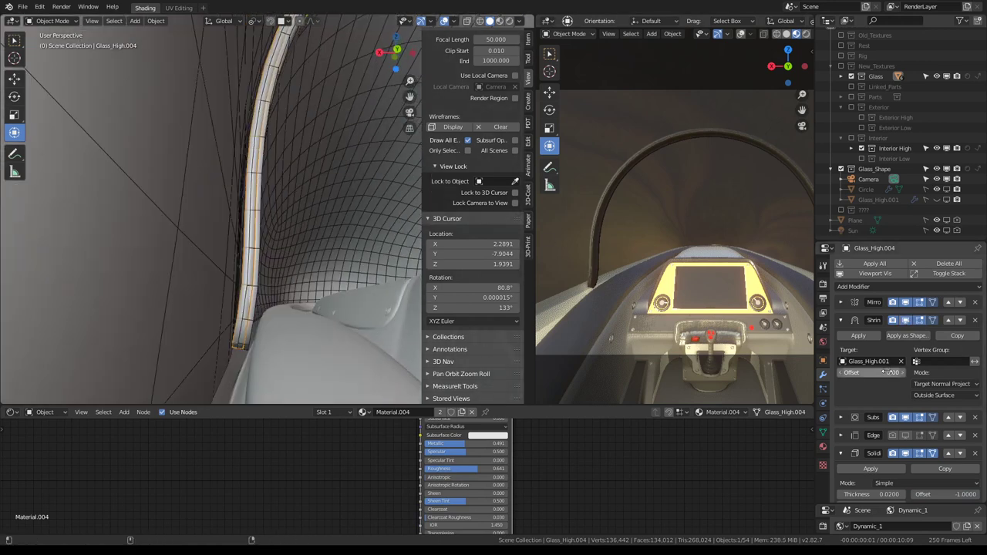
drag(890, 372, 906, 372)
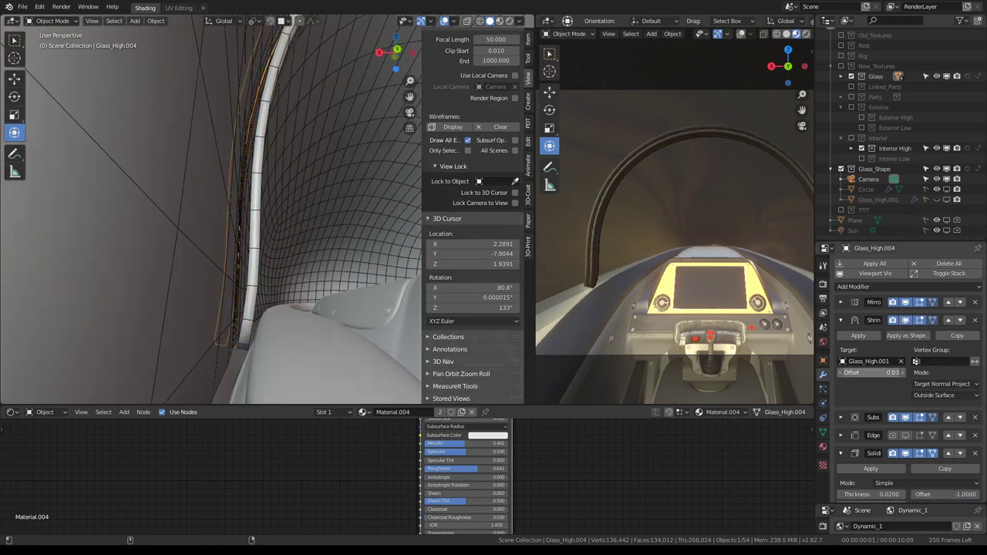
mouse_move(289, 239)
middle_down()
mouse_move(313, 240)
mouse_move(303, 238)
middle_up()
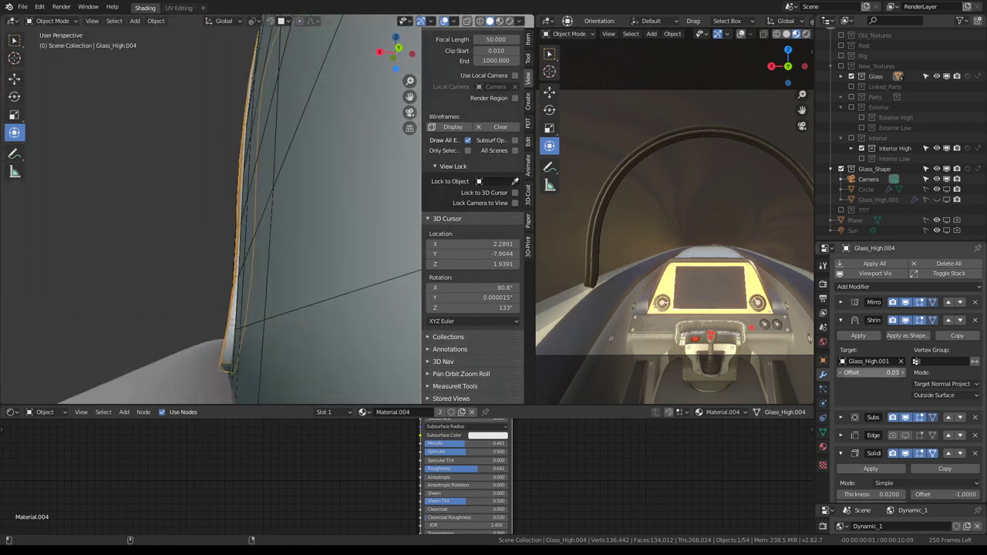
drag(890, 373, 898, 372)
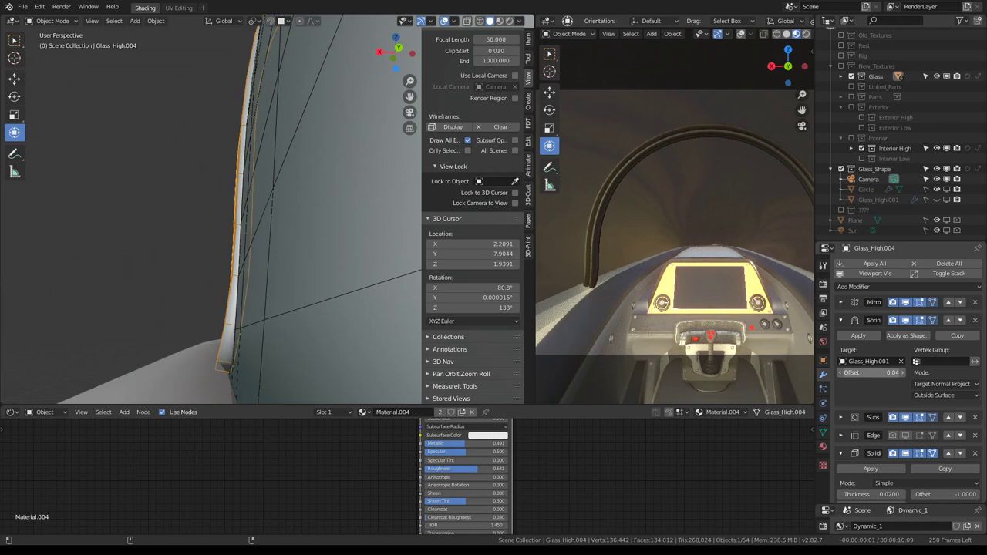
Step: Reselect Glass_High.004 and push its Shrinkwrap offset further out to 0.06
middle_drag(364, 260, 451, 279)
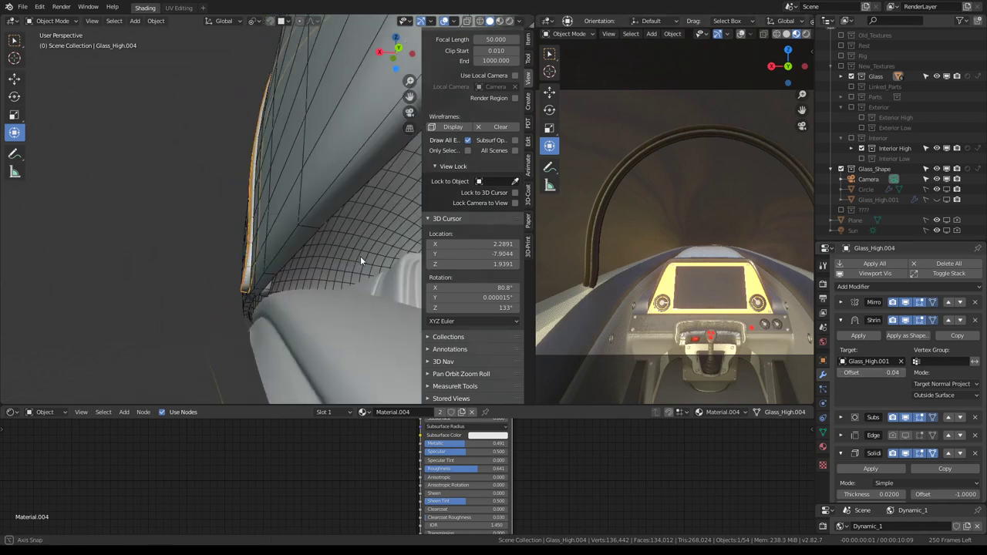
middle_drag(255, 173, 207, 187)
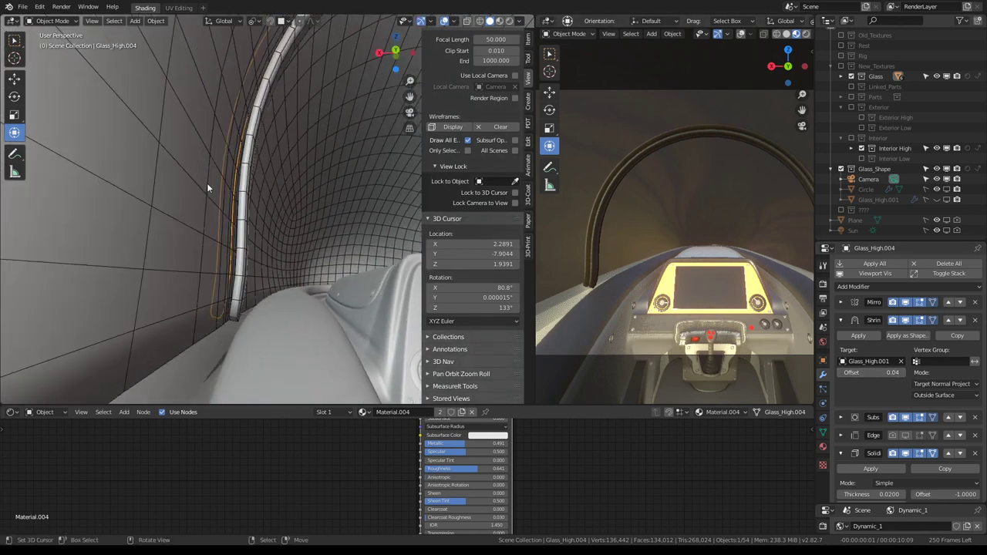
click(238, 266)
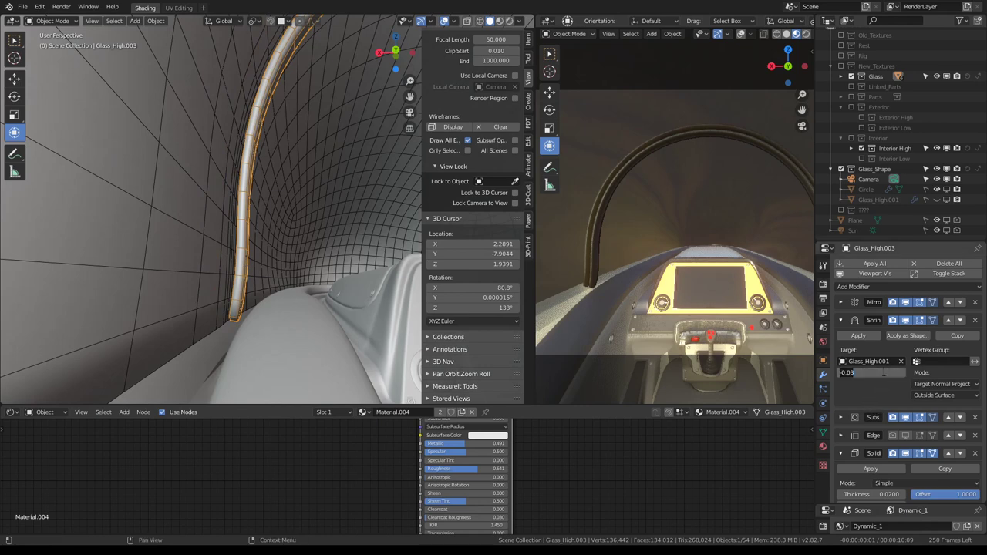
mouse_move(238, 266)
middle_down()
mouse_move(225, 253)
mouse_move(262, 215)
mouse_move(278, 219)
middle_up()
click(283, 240)
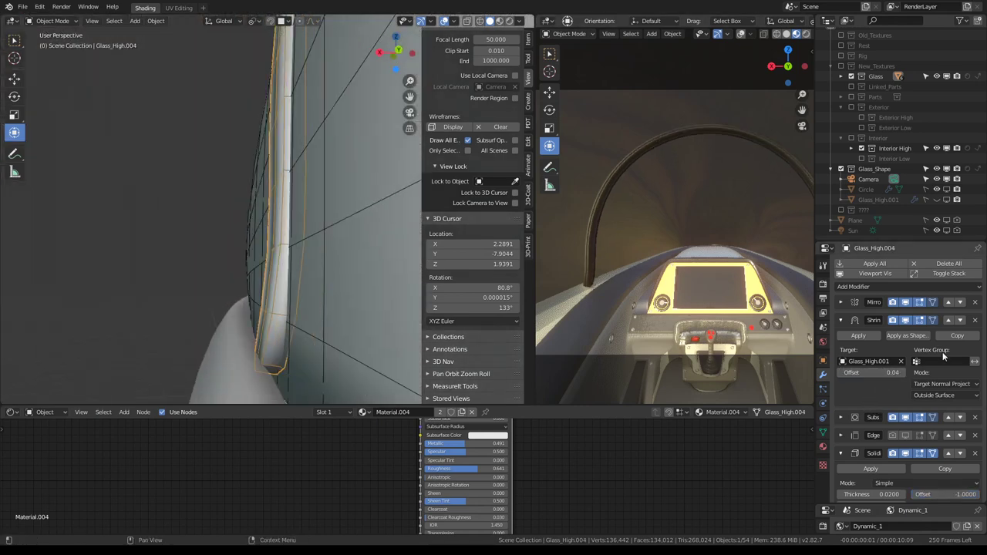
key(Return)
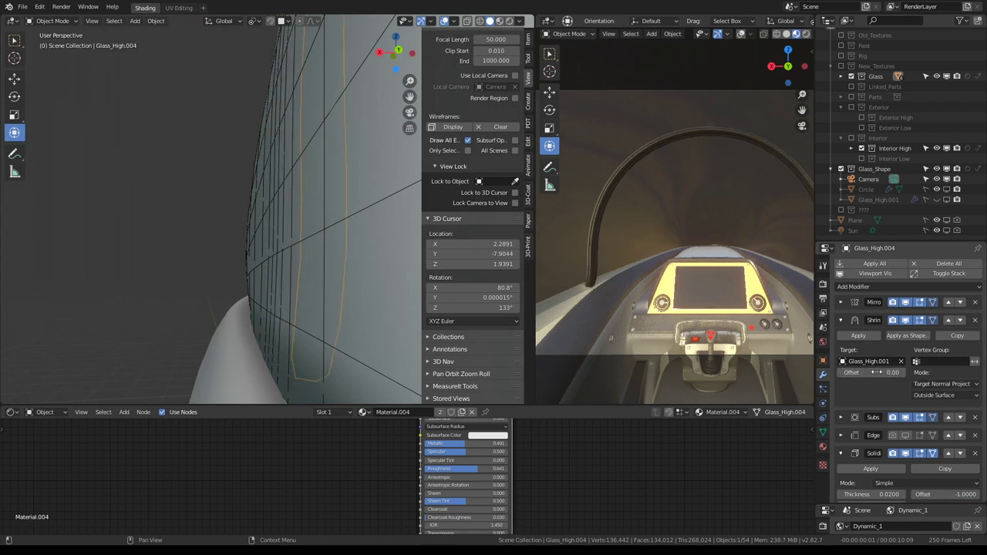
drag(871, 373, 902, 372)
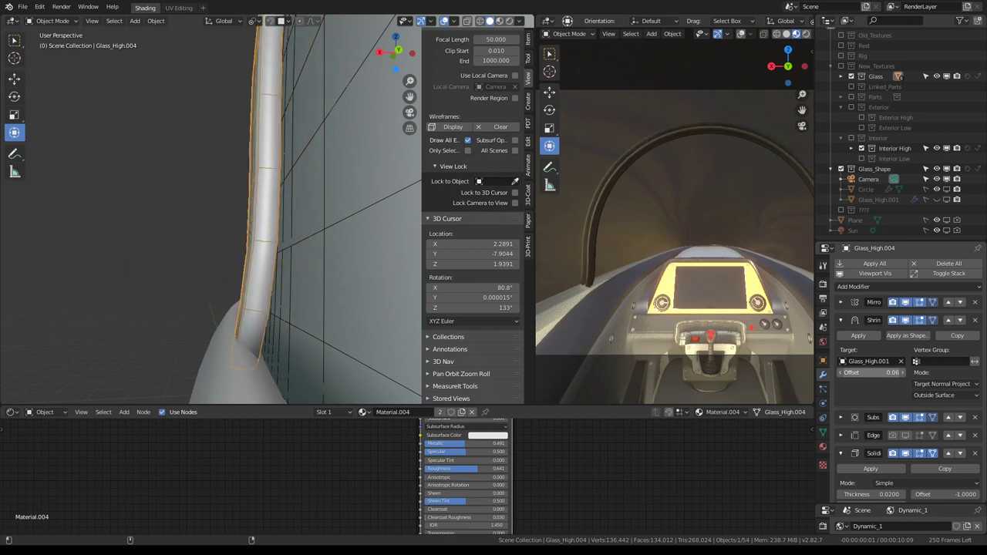
Step: Select the strip's end edges in Edit Mode and move them along Z
key(Tab)
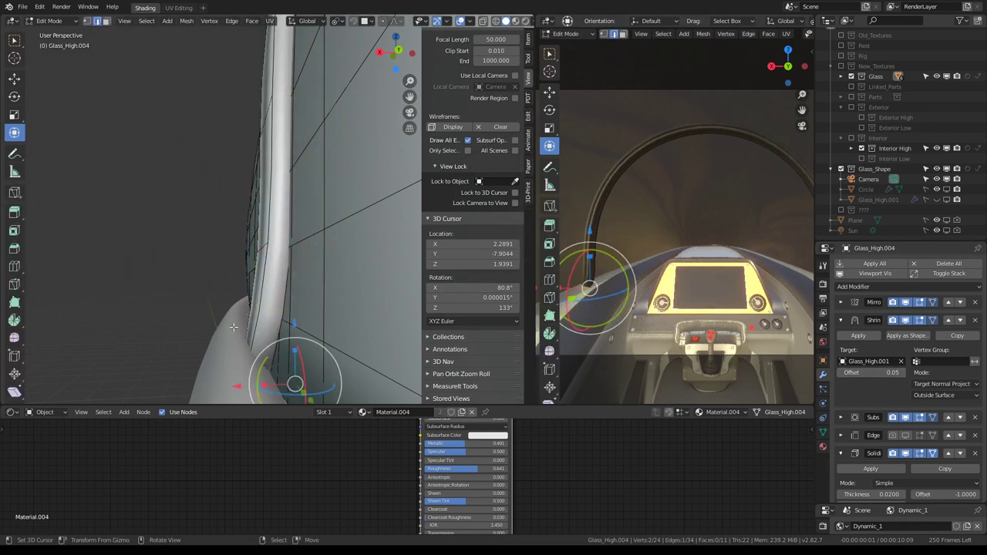
shift+middle_drag(251, 340, 265, 277)
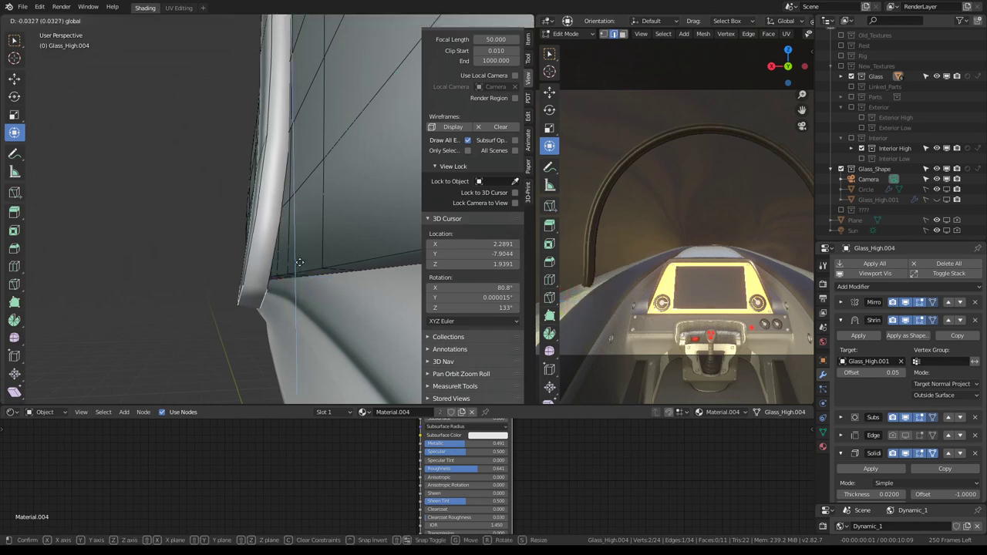
click(295, 276)
click(253, 282)
click(231, 269)
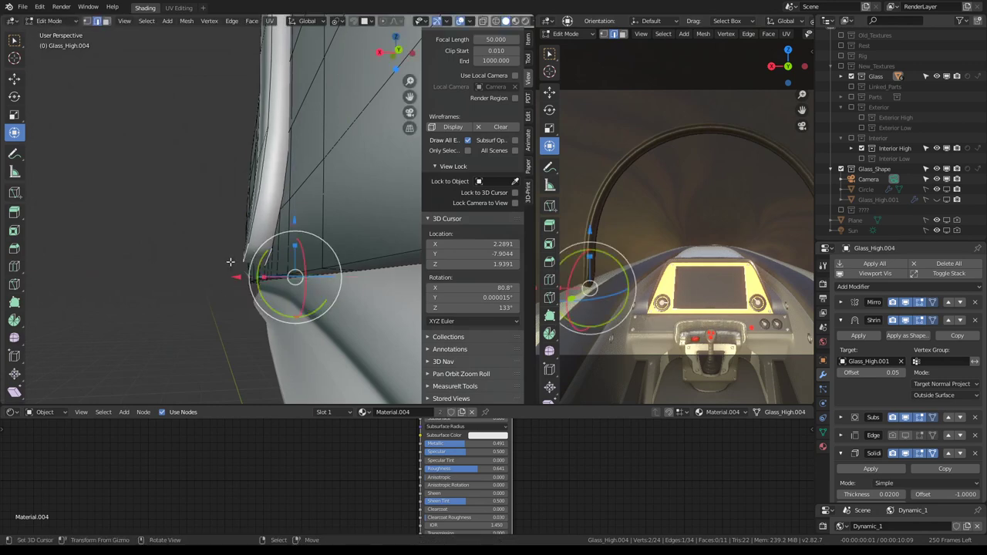
click(254, 280)
click(294, 276)
mouse_move(295, 276)
middle_down()
mouse_move(318, 172)
mouse_move(386, 228)
middle_up()
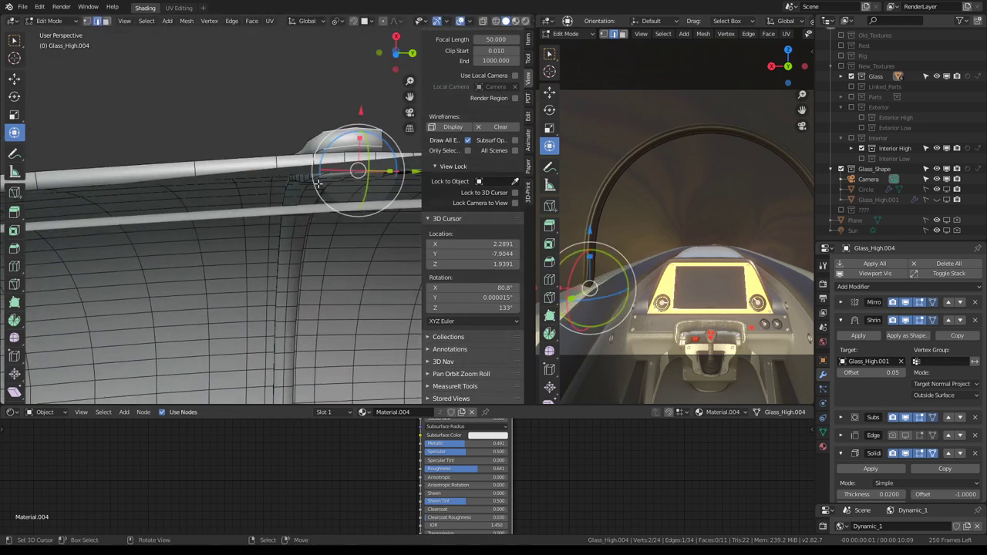
key(g)
key(z)
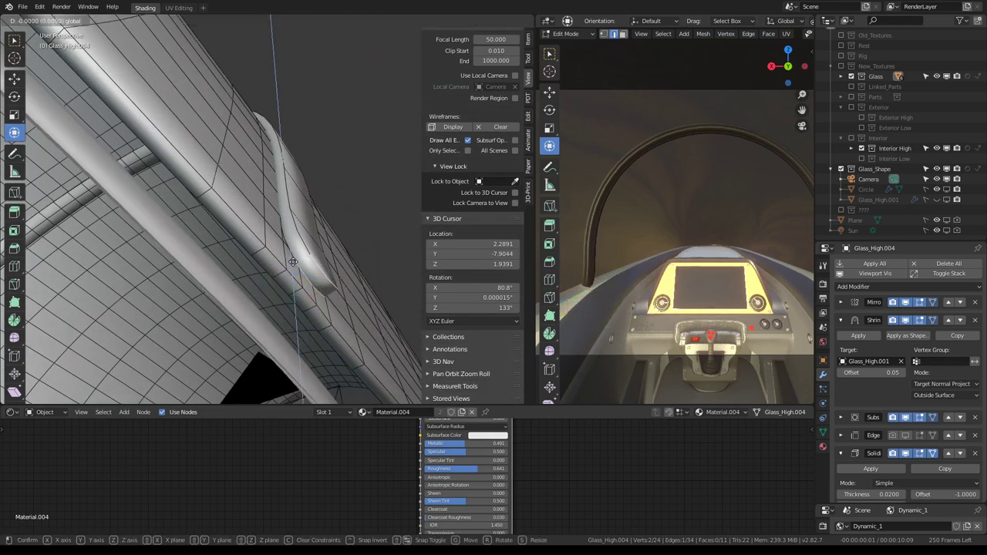
click(264, 320)
key(Tab)
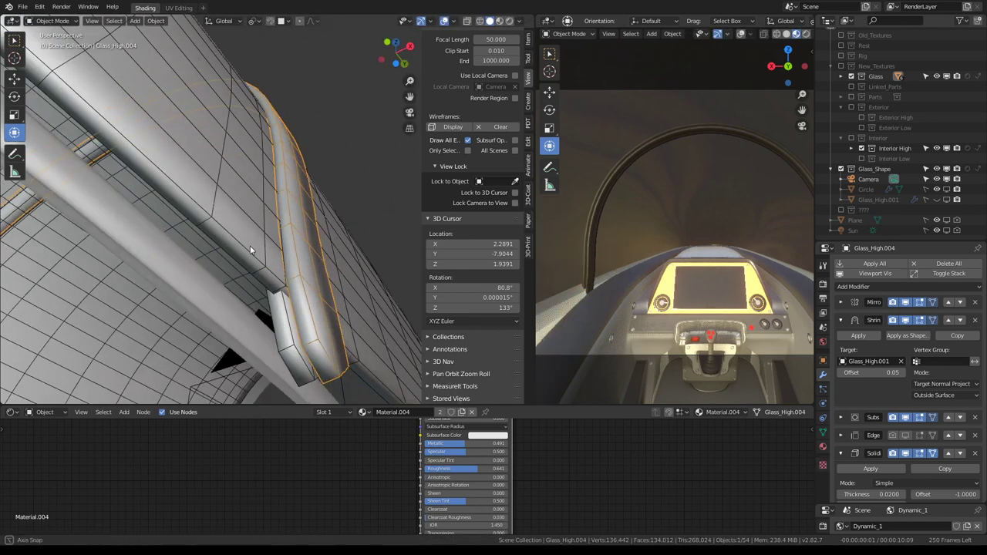
Step: Slide the end edges along X and set Glass_High.003's Shrinkwrap snap mode to Inside
middle_drag(286, 258, 293, 295)
key(Tab)
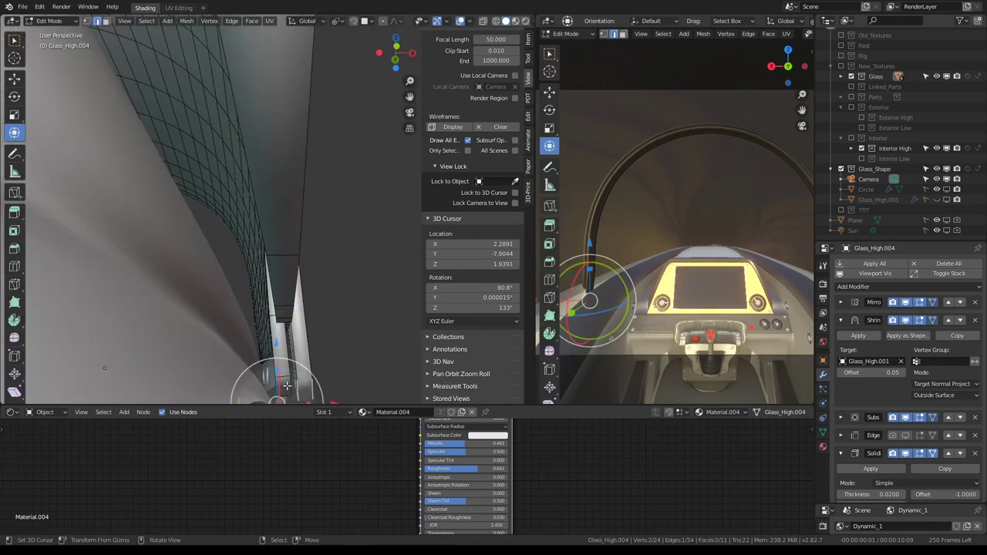
middle_drag(286, 385, 318, 357)
key(g)
key(x)
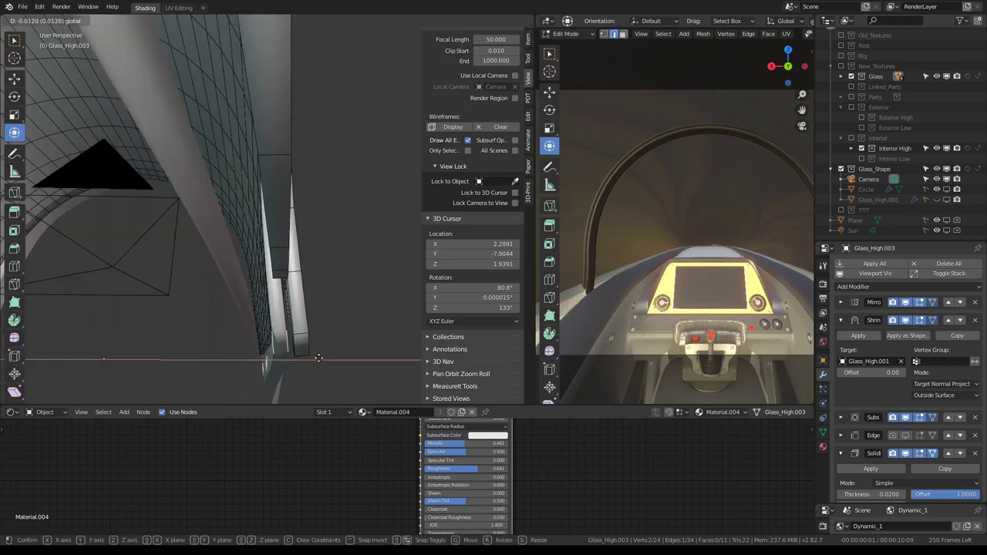
click(319, 358)
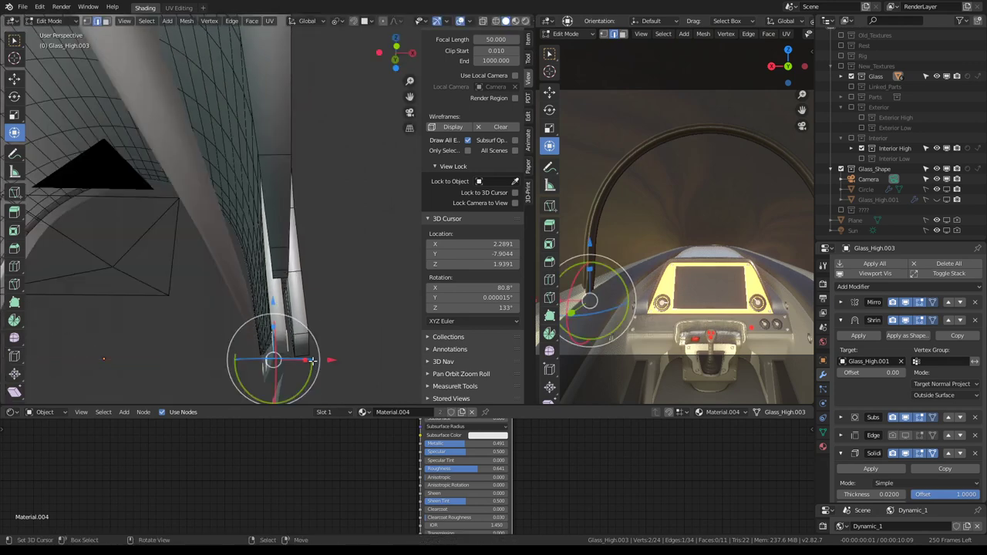
click(943, 396)
click(934, 421)
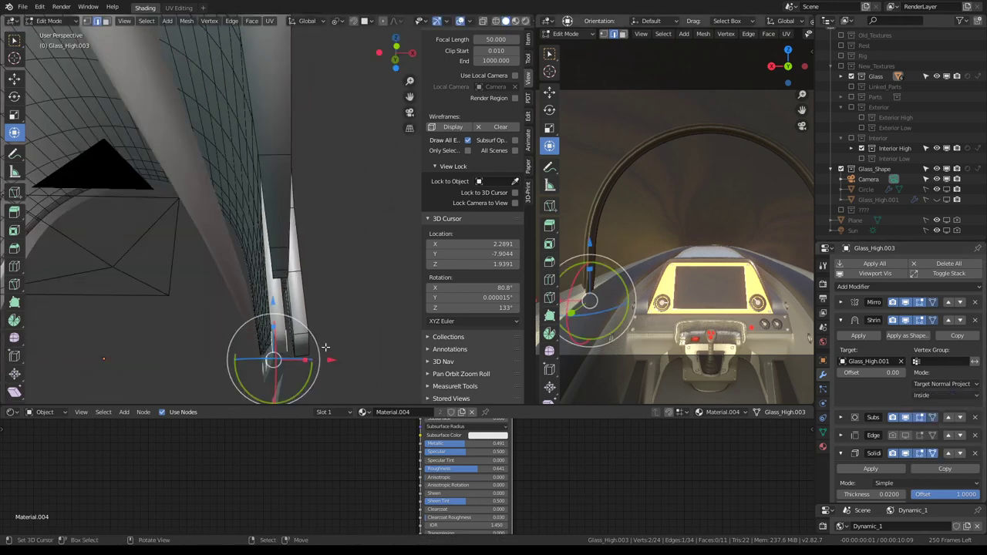
key(g)
key(x)
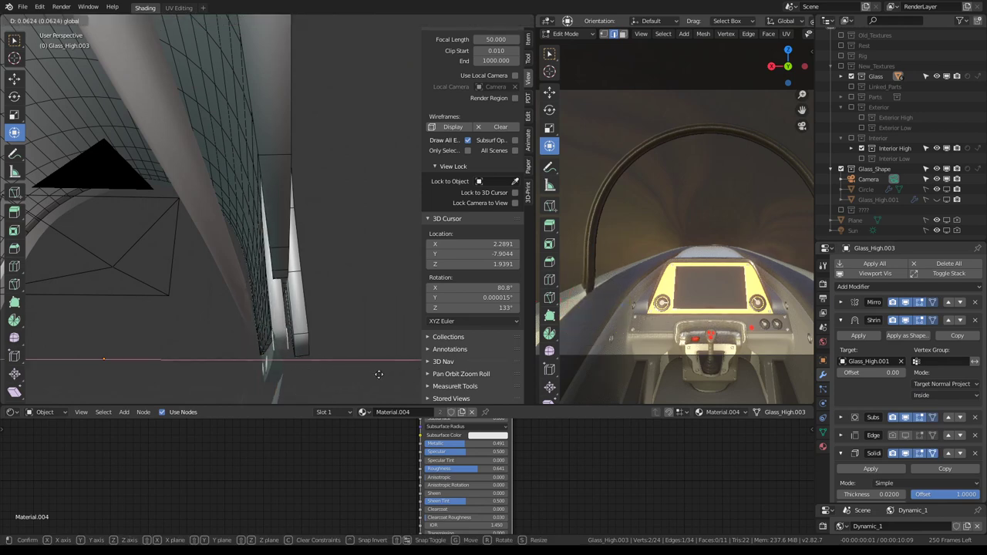
click(320, 385)
Step: Set Glass_High.004's Shrinkwrap snap mode to Outside
click(304, 330)
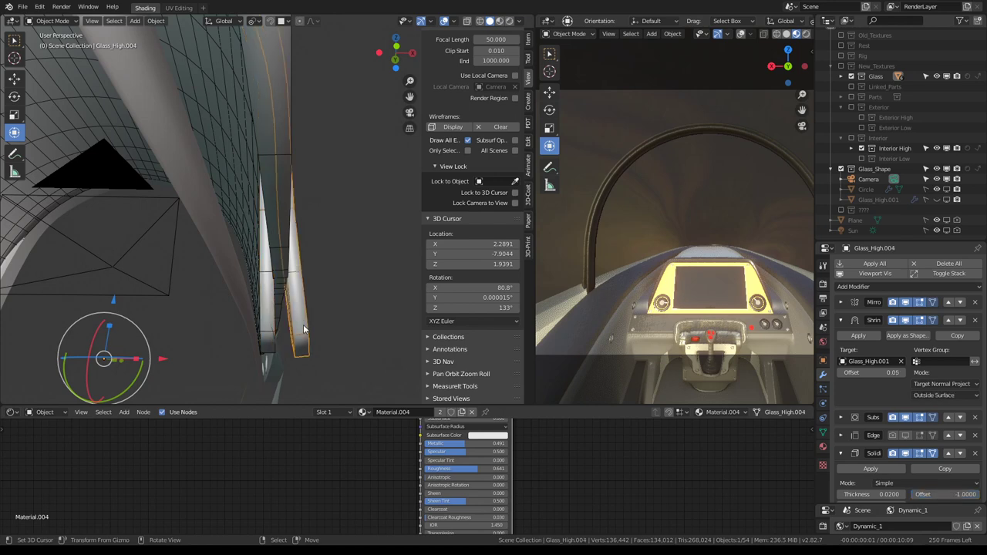
click(948, 397)
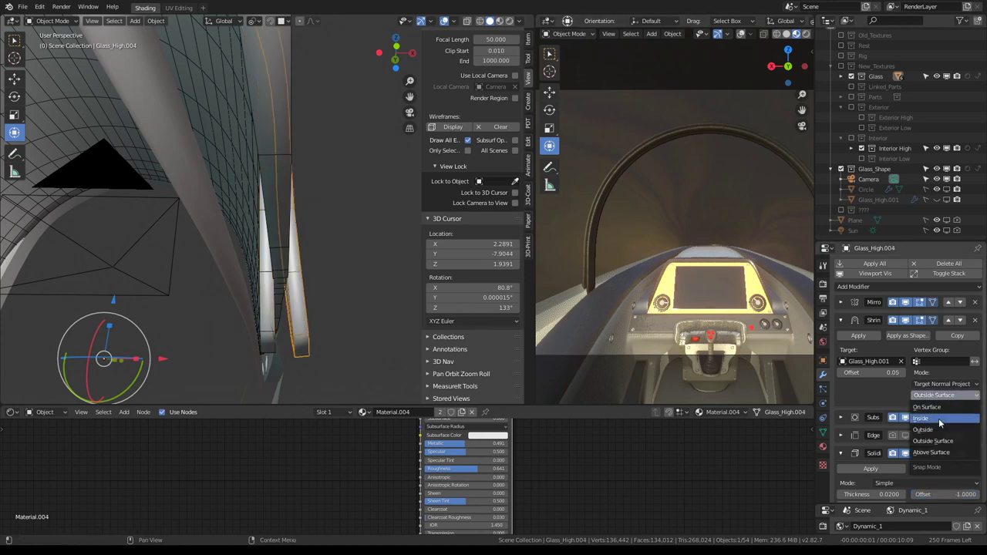
click(922, 429)
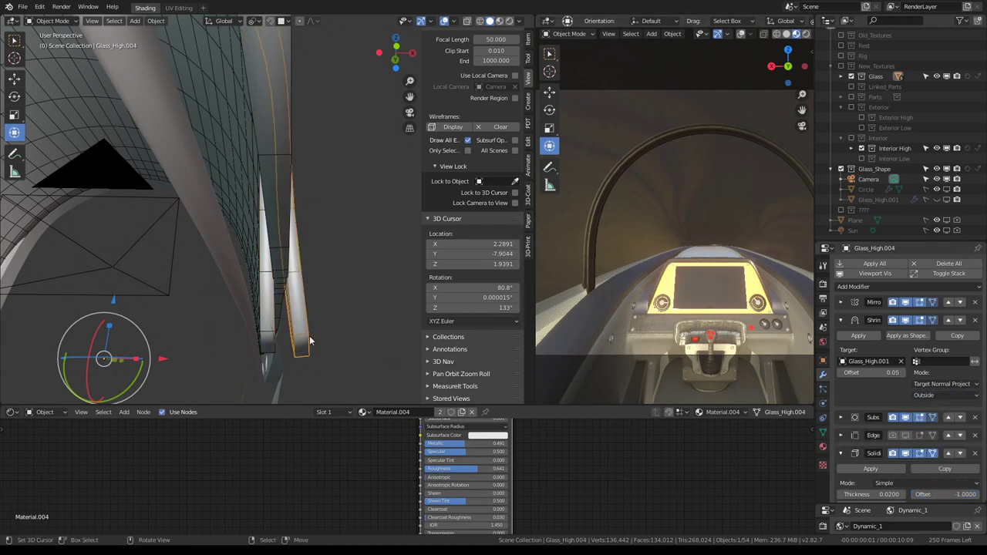
key(Tab)
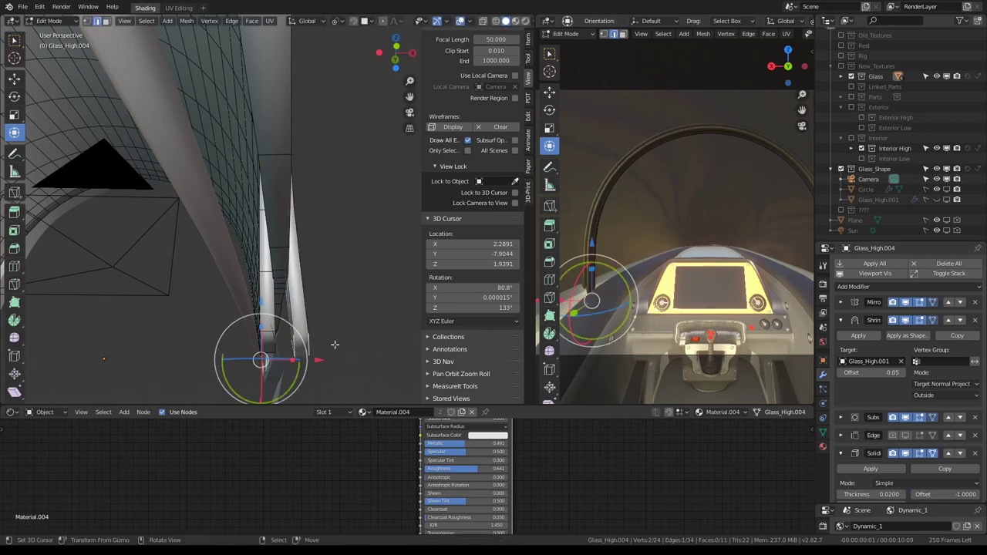
key(Tab)
mouse_move(293, 208)
middle_down()
mouse_move(254, 152)
mouse_move(272, 153)
middle_up()
click(266, 166)
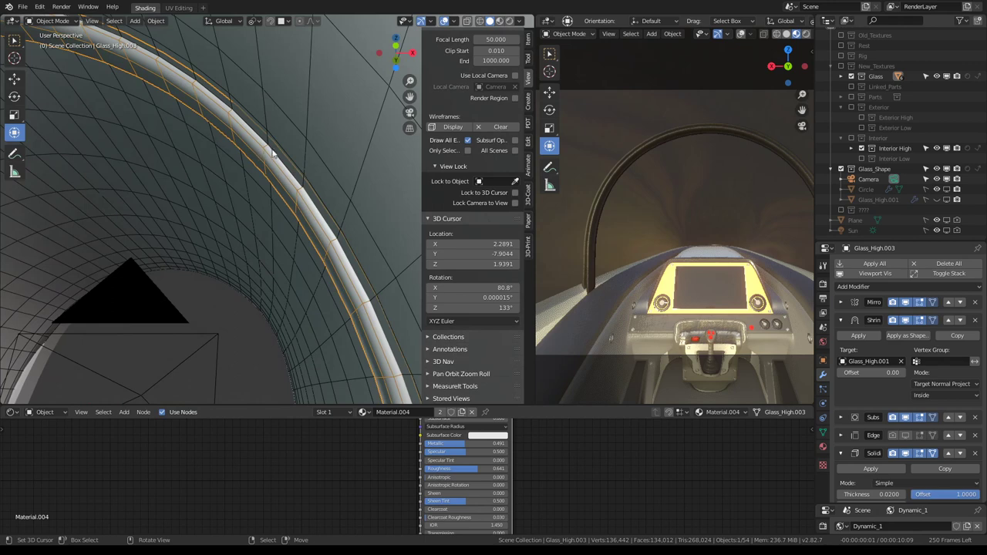
Step: Toggle the Solidify viewport display and reopen its settings on the glass rib
click(841, 319)
click(847, 375)
click(906, 375)
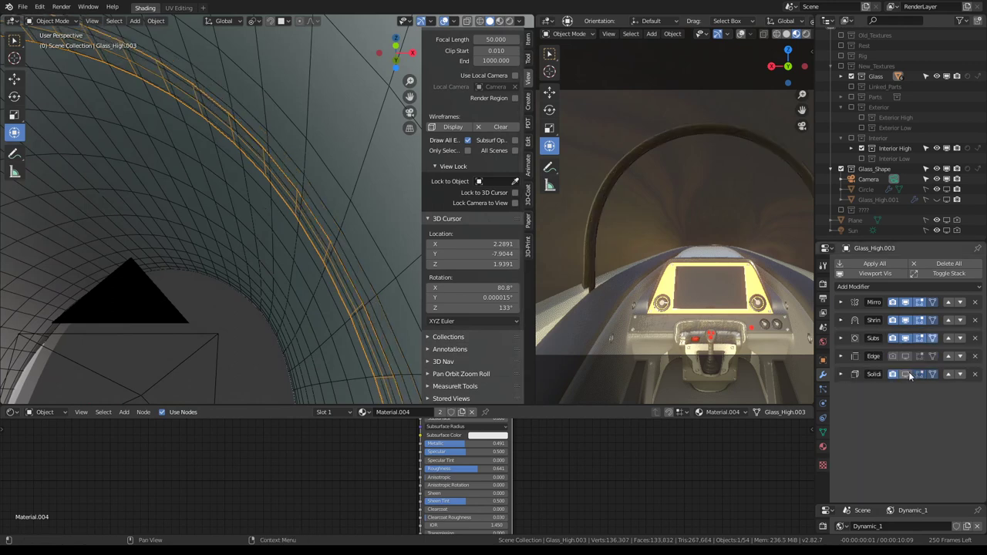
click(909, 375)
mouse_move(247, 181)
middle_down()
mouse_move(279, 195)
mouse_move(308, 260)
mouse_move(340, 274)
mouse_move(329, 231)
mouse_move(263, 181)
mouse_move(269, 176)
middle_up()
click(906, 375)
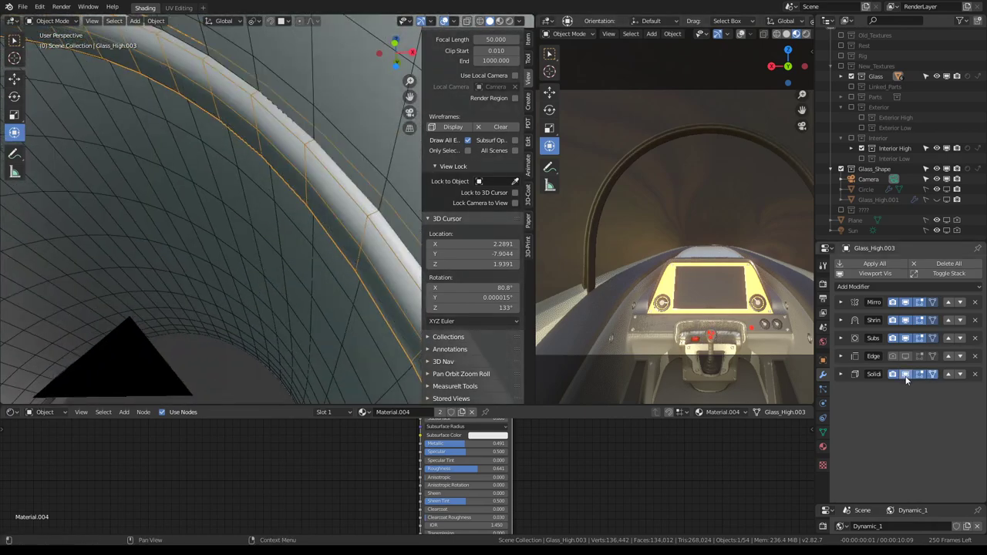
click(849, 375)
scroll(864, 402, down, 1)
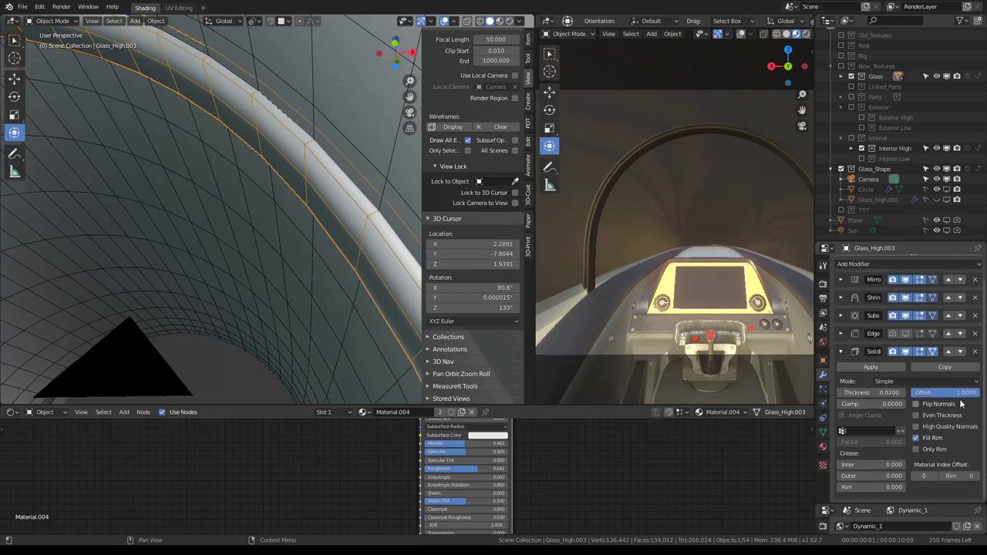
Step: Flip the rib's Solidify offset to -1 and set its thickness to 0.02
drag(954, 397, 914, 395)
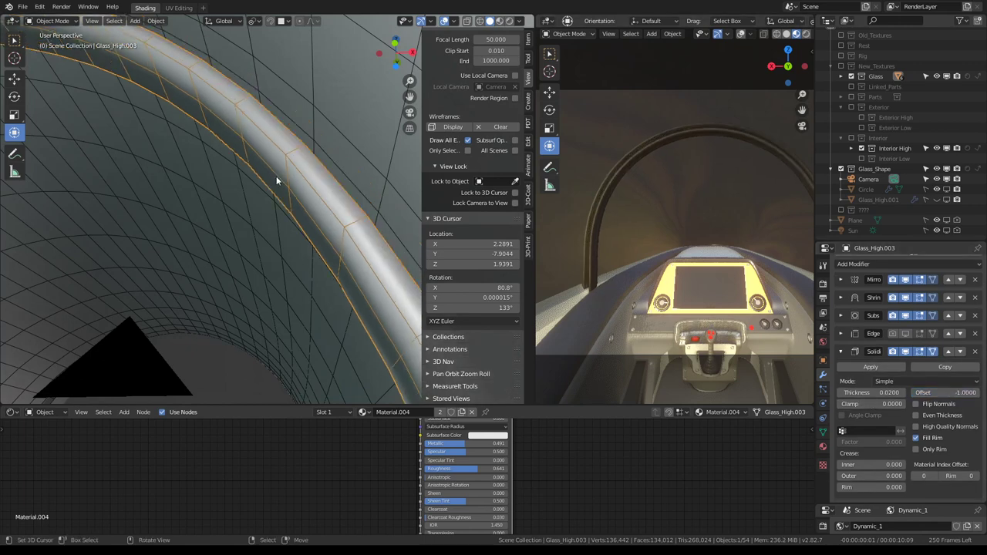
text(0)
key(Return)
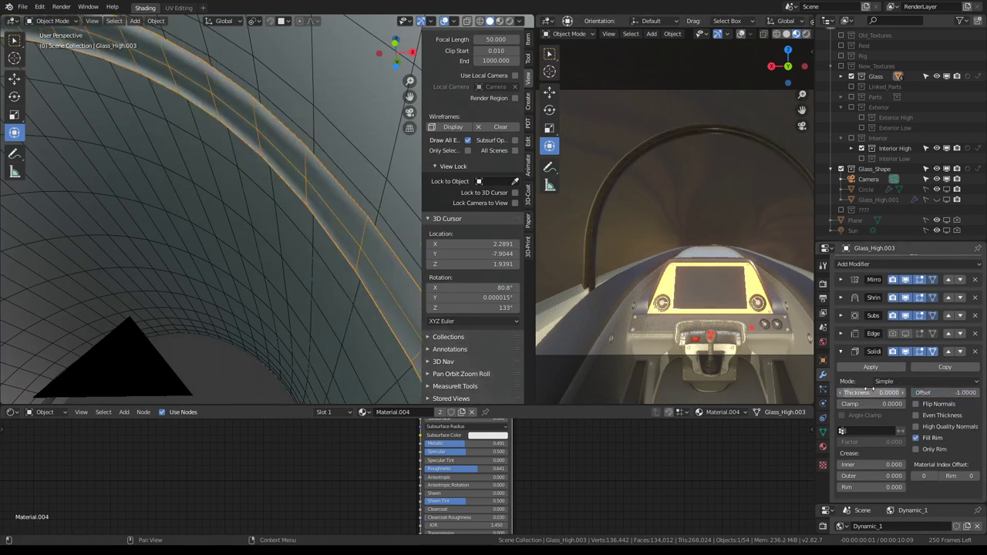
drag(902, 393, 917, 393)
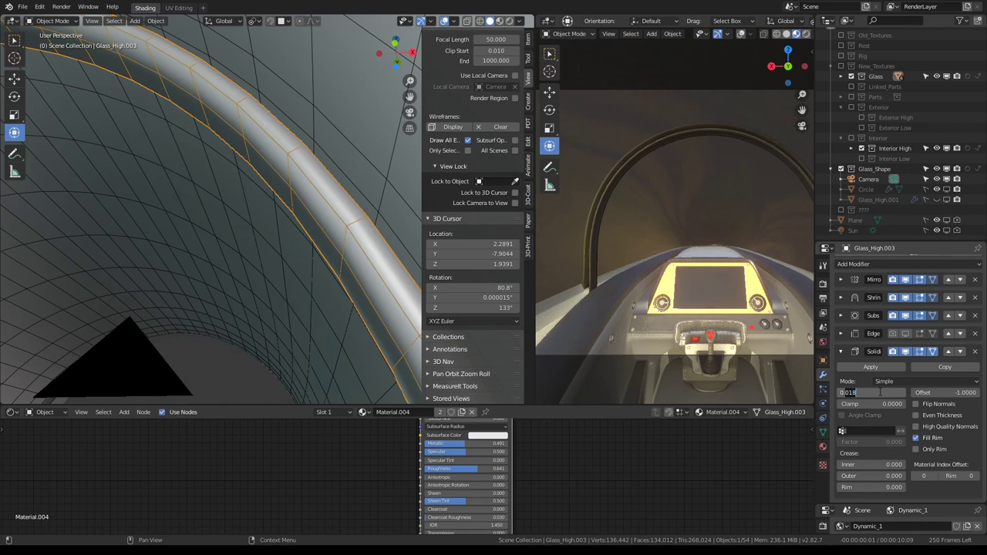
key(Return)
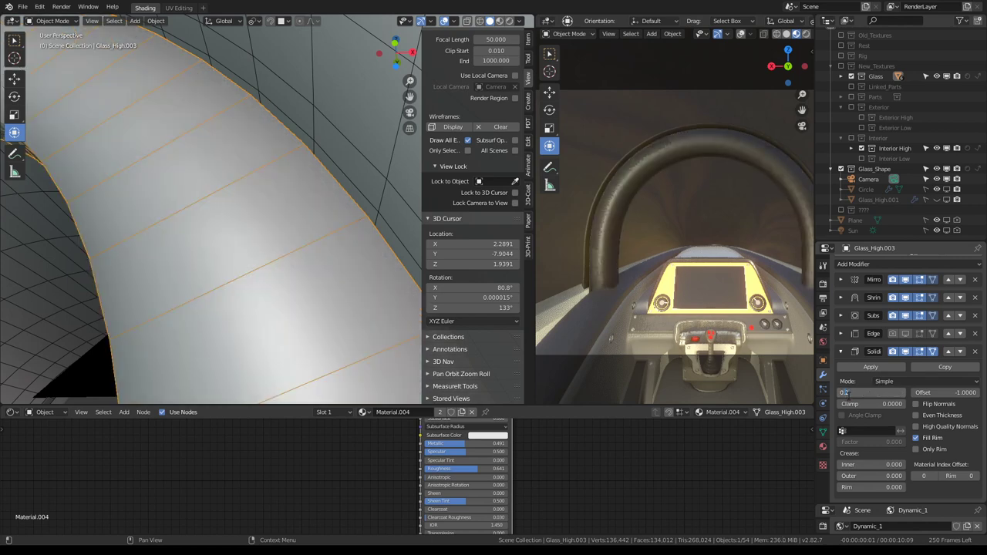
text(2)
key(Return)
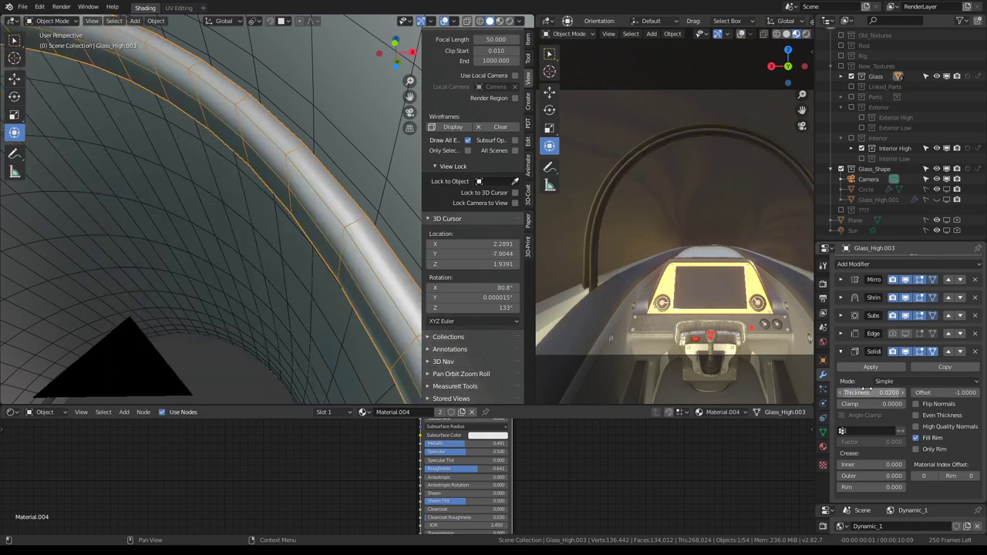
mouse_move(297, 200)
middle_down()
mouse_move(337, 181)
mouse_move(337, 171)
middle_up()
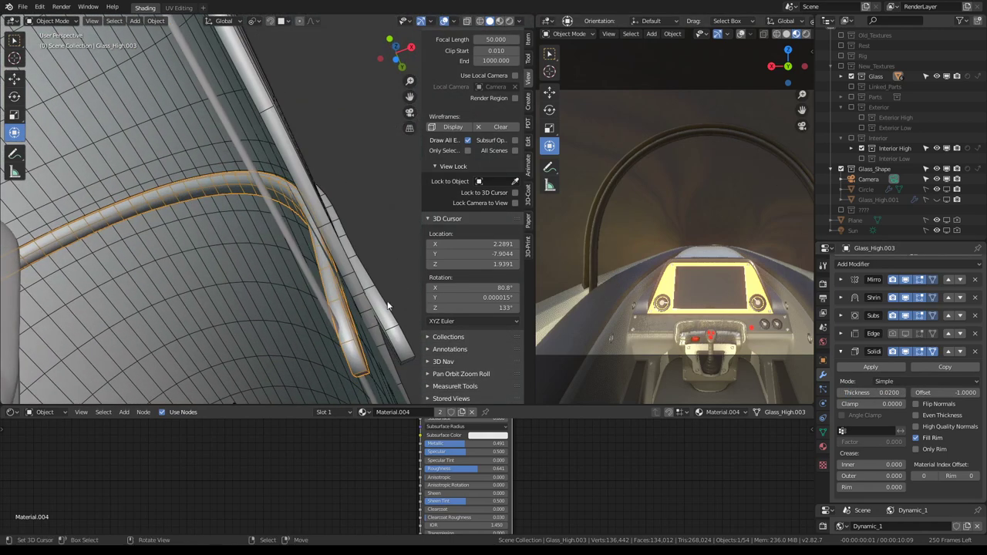
Step: Select the main Glass_High object and set its Shrinkwrap offset to 0
click(349, 287)
middle_drag(349, 288, 354, 276)
click(355, 276)
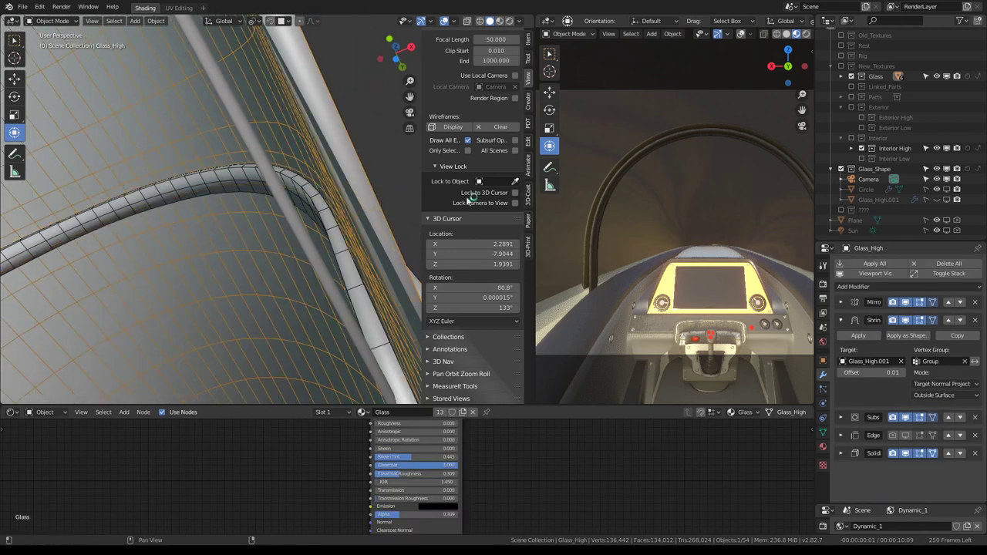
click(841, 321)
click(841, 321)
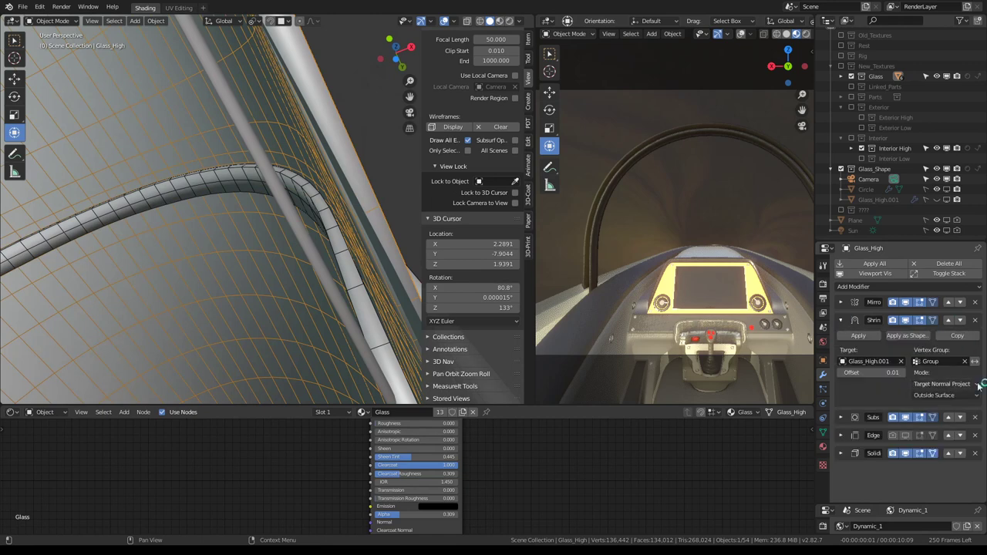
click(895, 373)
text(0)
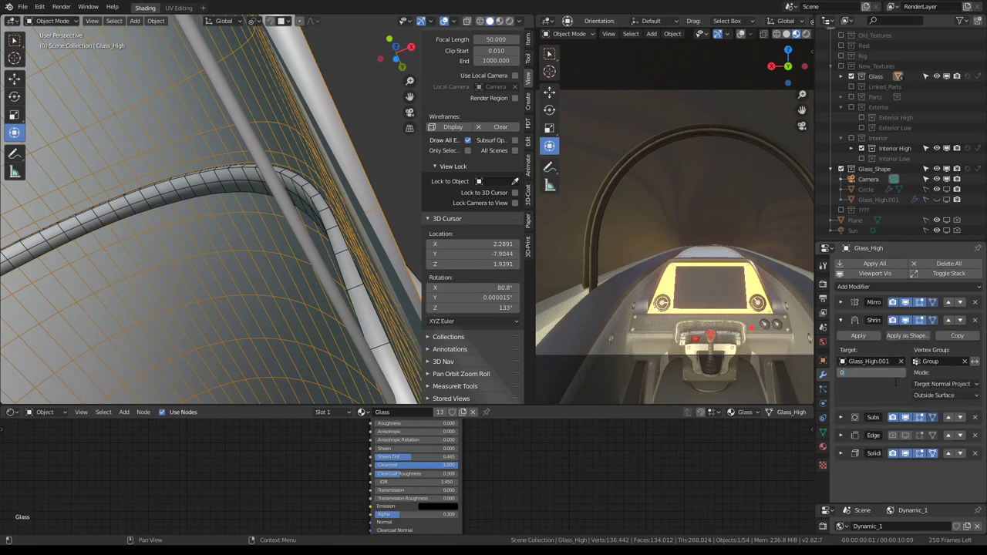
key(Return)
Step: Select Glass_High.003 and set its Solidify offset to -1
mouse_move(371, 152)
middle_down()
mouse_move(284, 199)
mouse_move(331, 314)
middle_up()
click(330, 314)
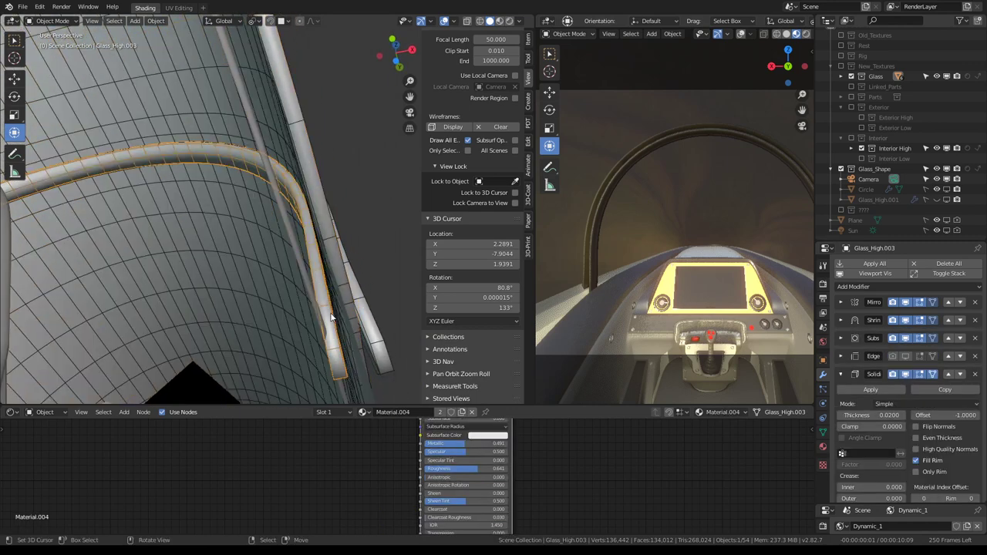
click(842, 320)
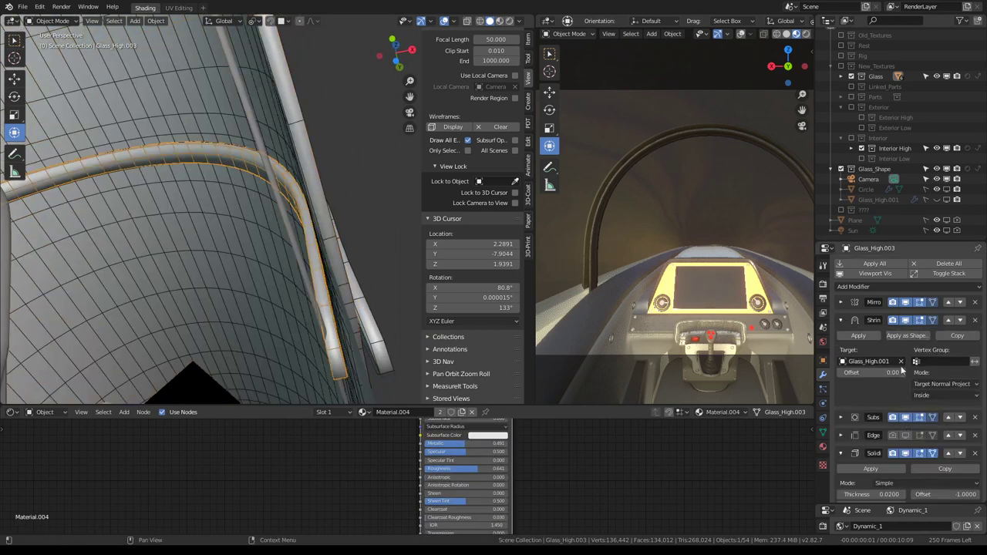
click(843, 321)
text(0)
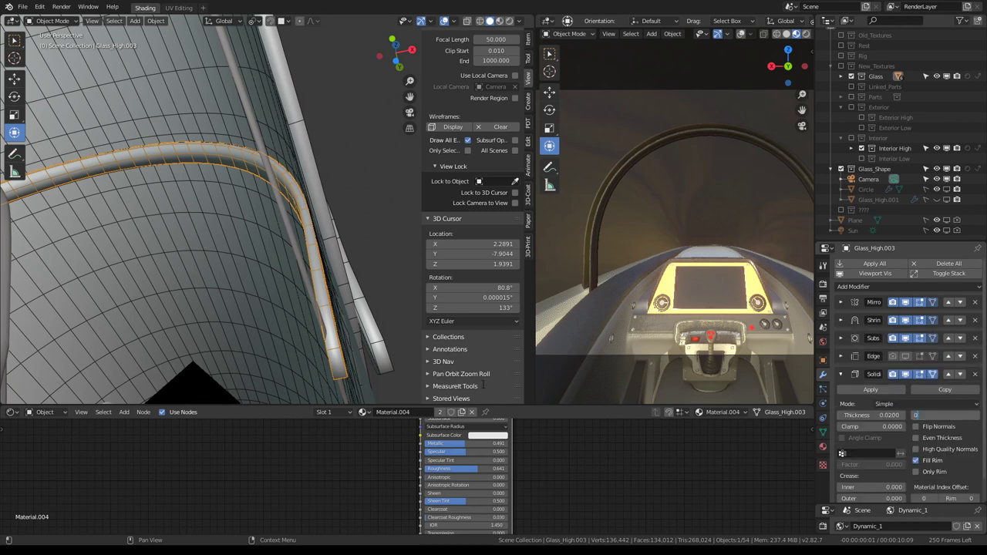
key(Return)
mouse_move(248, 195)
middle_down()
mouse_move(263, 231)
mouse_move(340, 278)
mouse_move(313, 280)
mouse_move(316, 234)
mouse_move(292, 212)
mouse_move(315, 225)
middle_up()
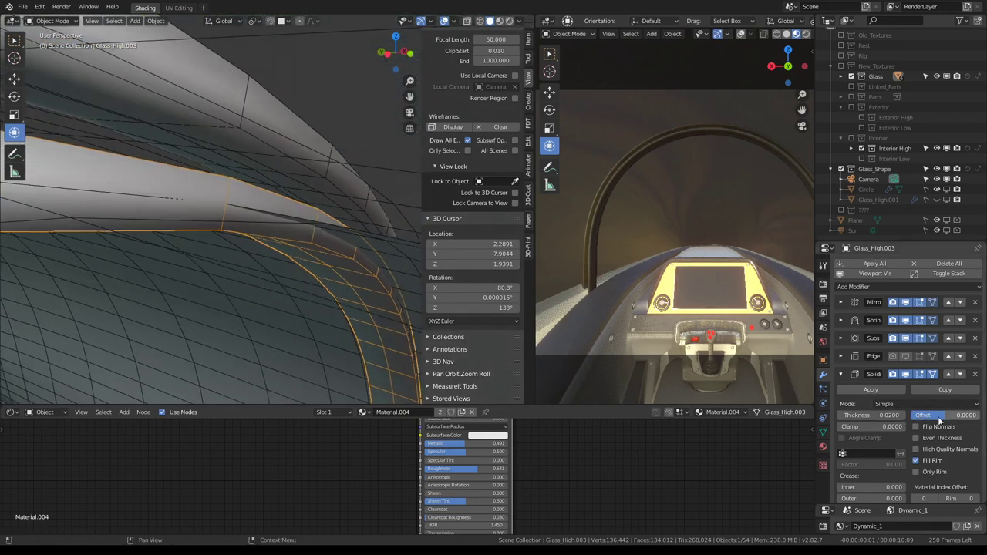
drag(939, 420, 879, 420)
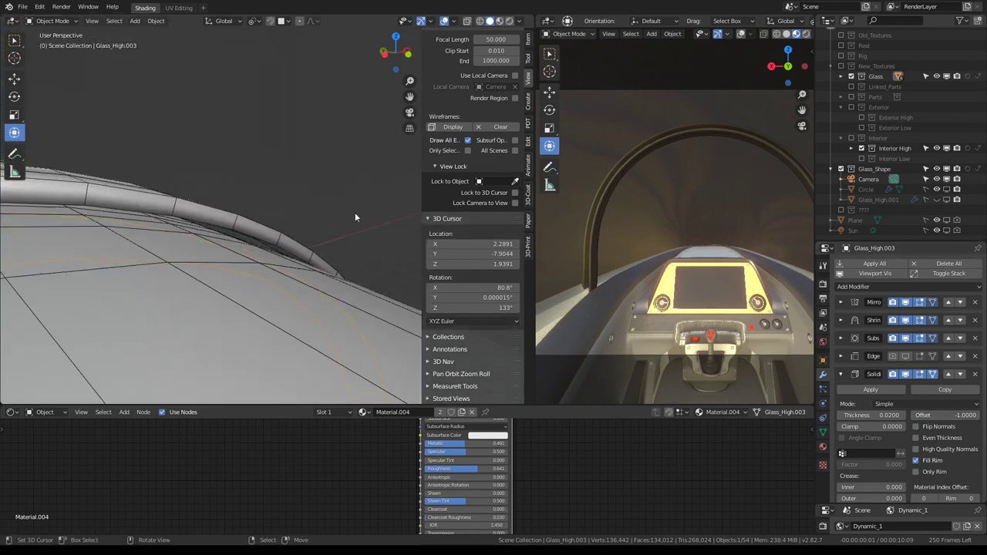
Step: On Glass_High.004, set Shrinkwrap offset to 0 and flip Solidify offset to 1
click(256, 225)
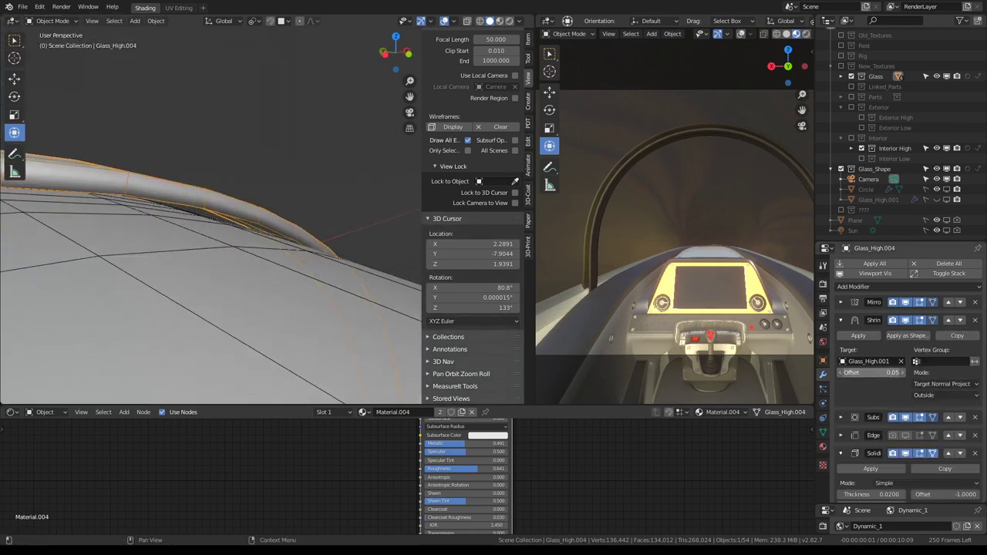
drag(892, 372, 871, 372)
scroll(326, 244, up, 5)
scroll(306, 219, up, 2)
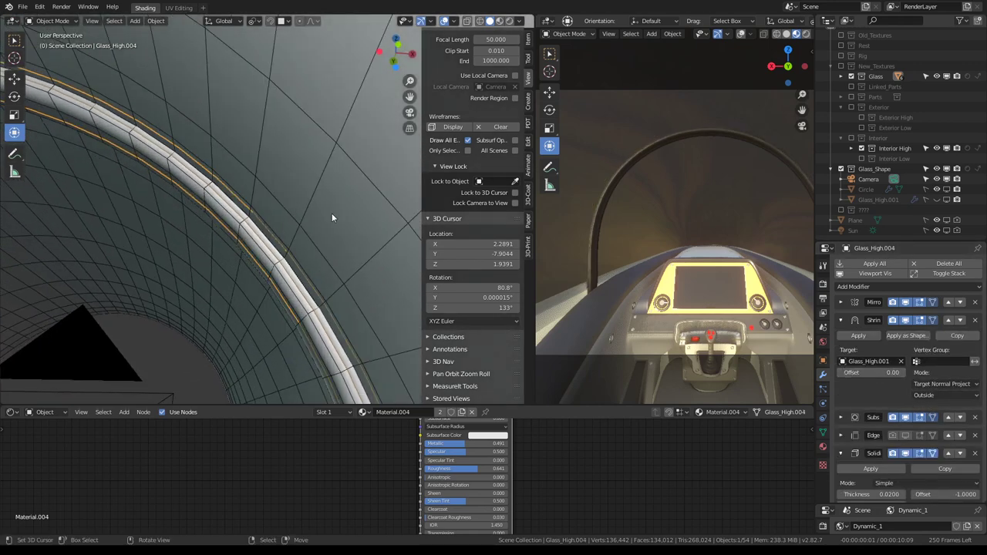
click(841, 320)
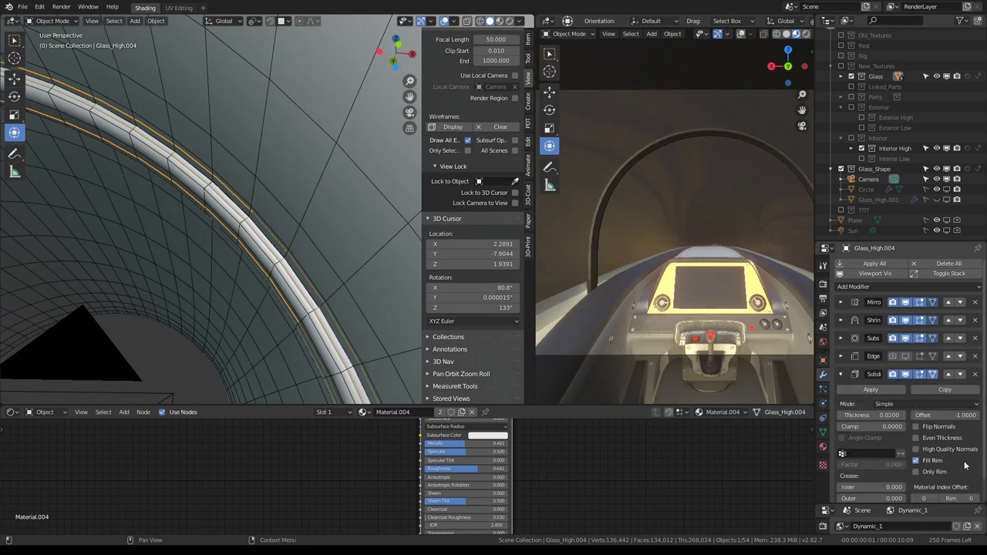
drag(944, 415, 968, 415)
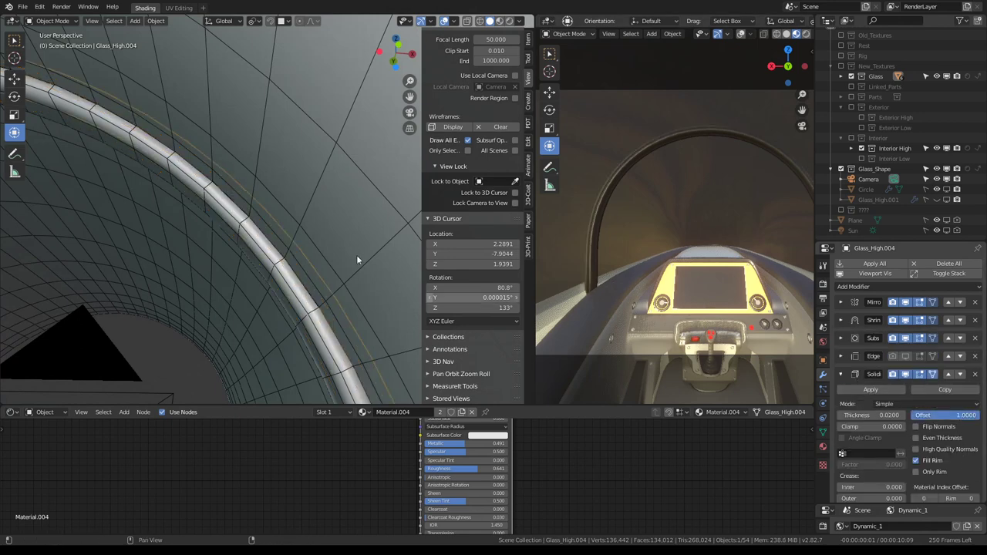
mouse_move(356, 254)
middle_down()
mouse_move(255, 228)
mouse_move(245, 185)
middle_up()
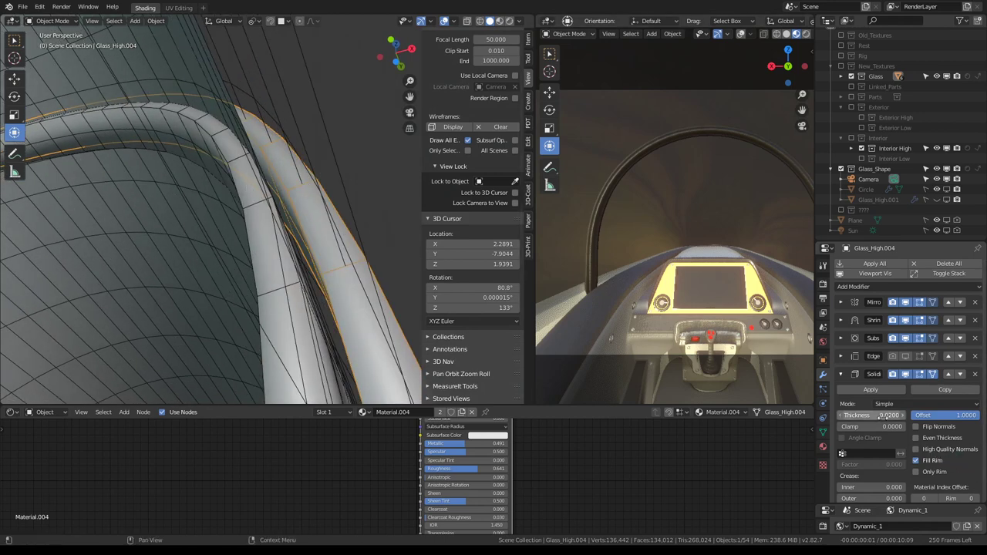
scroll(879, 410, down, 1)
click(841, 351)
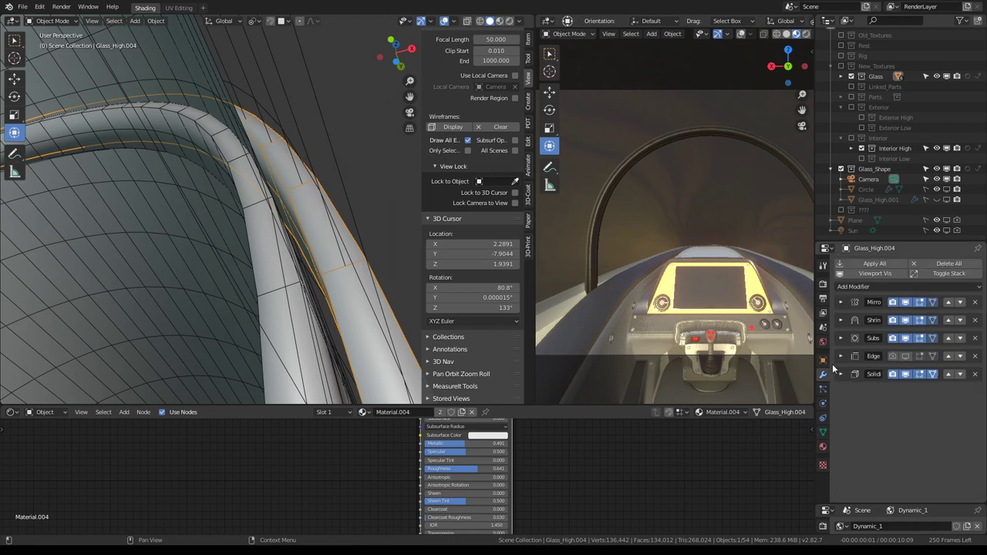
mouse_move(235, 177)
middle_down()
mouse_move(212, 159)
mouse_move(221, 149)
middle_up()
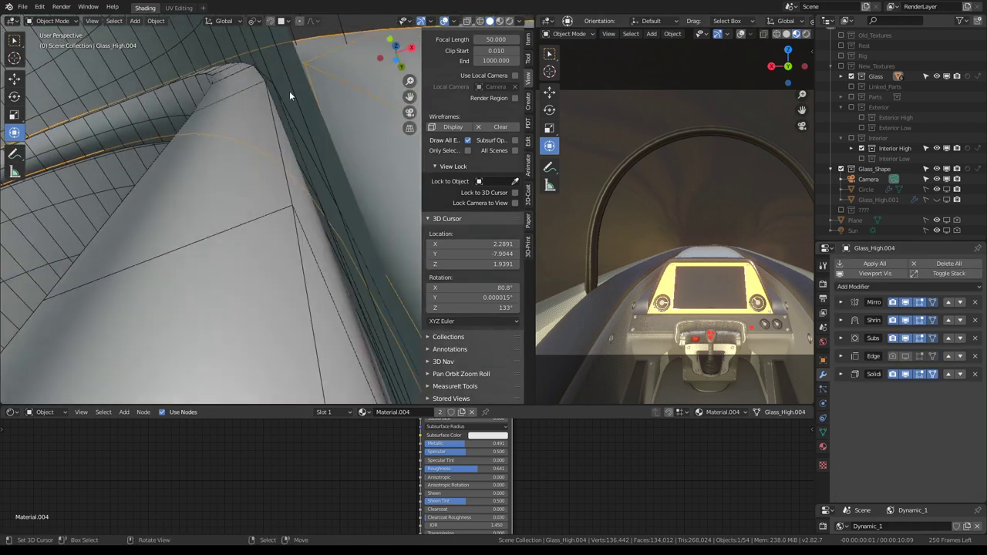
Step: Review the Shrinkwrap target and mode on Glass_High and Glass_High.003
click(290, 92)
click(841, 320)
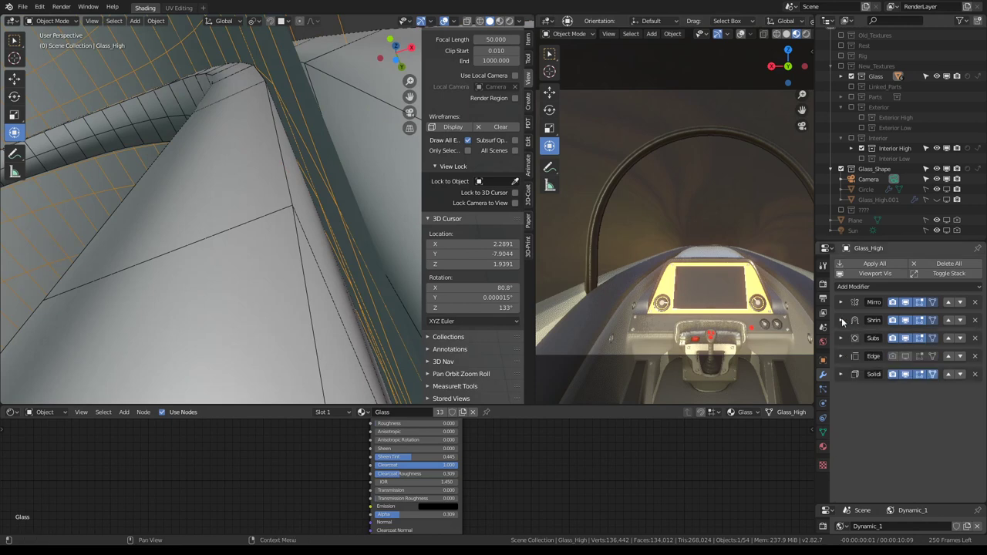
click(841, 320)
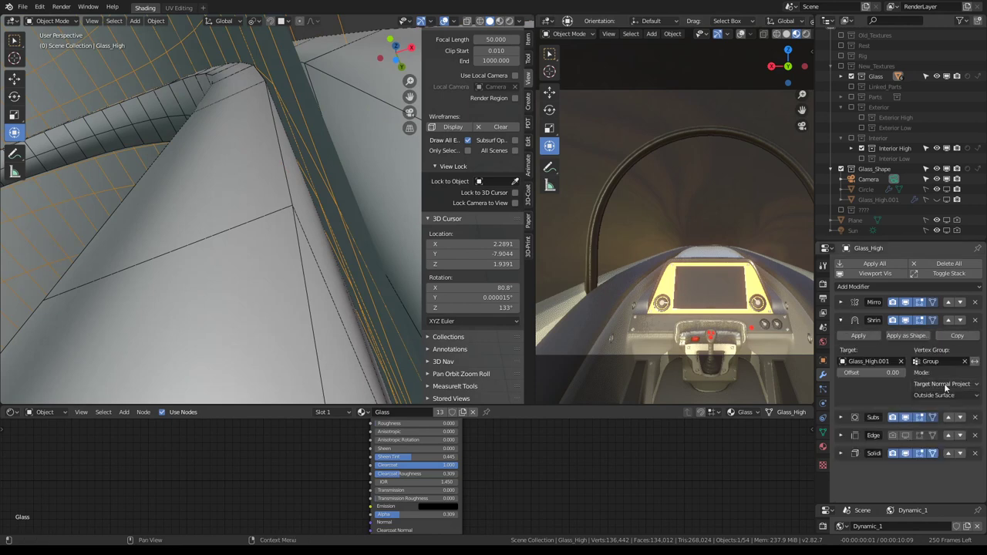
click(841, 320)
click(216, 183)
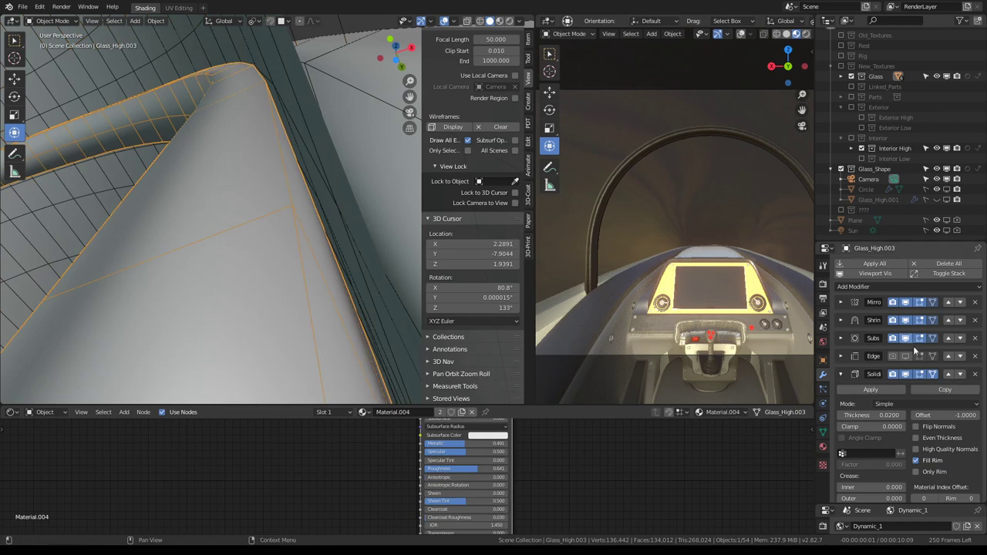
click(841, 321)
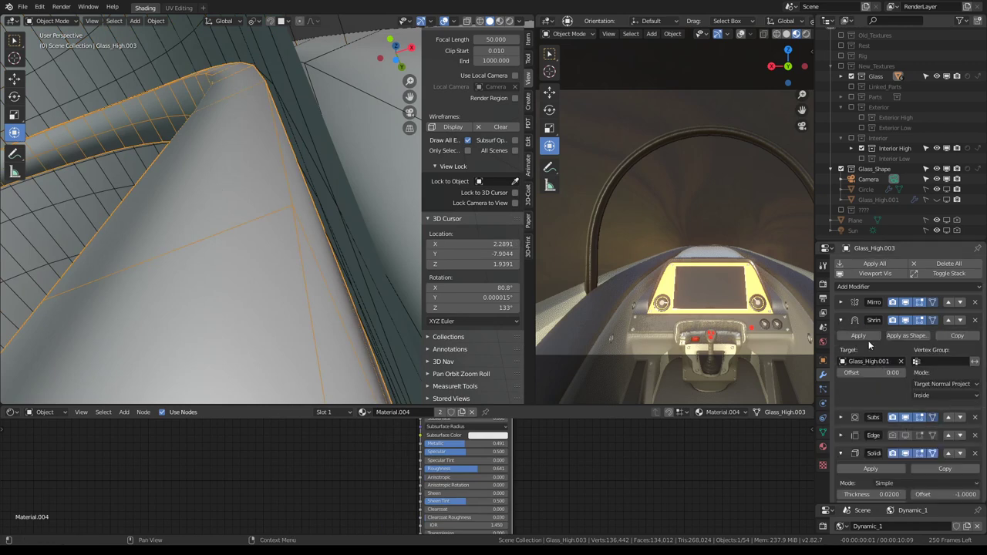
click(842, 320)
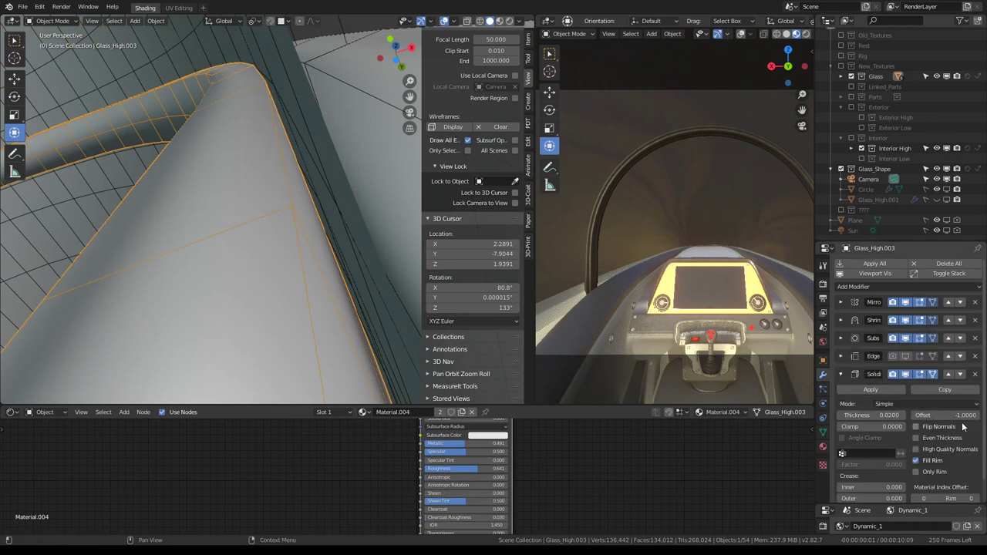
Step: Set Glass_High's Solidify offset to 1
click(307, 106)
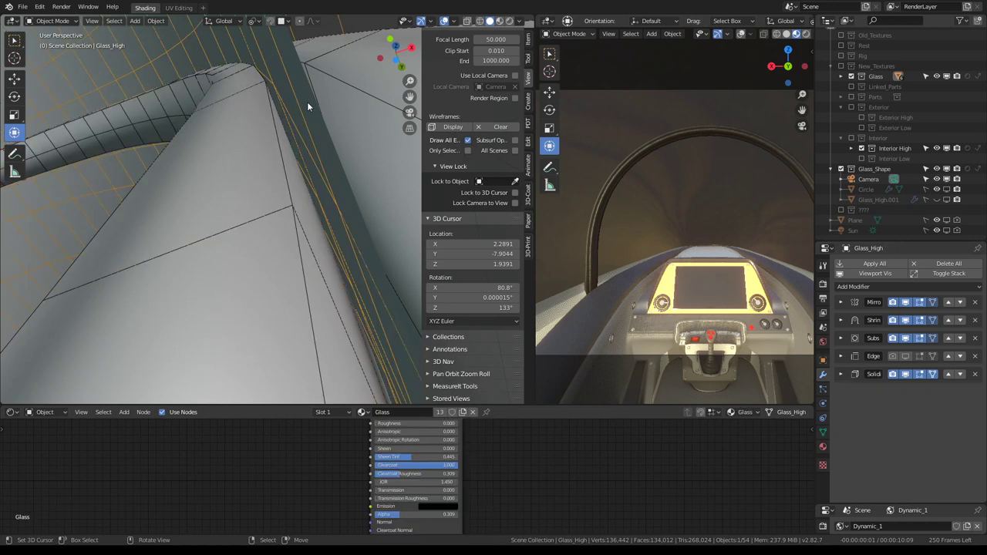
click(840, 374)
drag(974, 417, 887, 417)
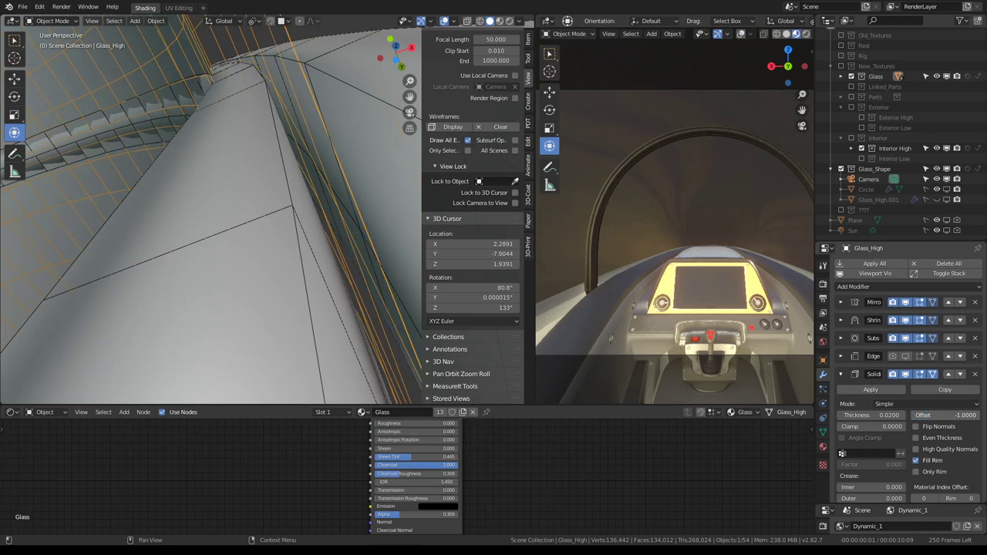
drag(887, 415, 974, 415)
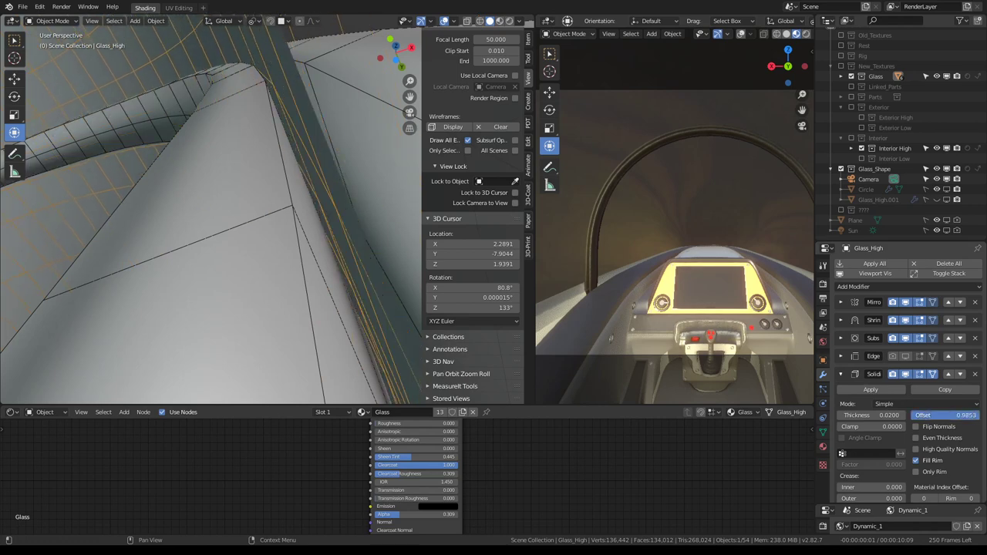
scroll(248, 176, down, 3)
scroll(282, 190, down, 3)
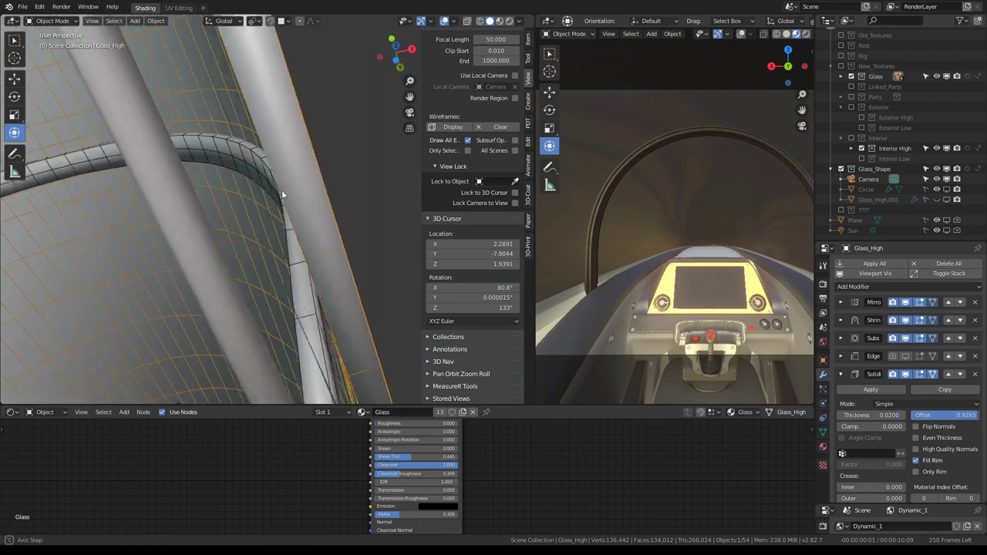
scroll(281, 190, down, 2)
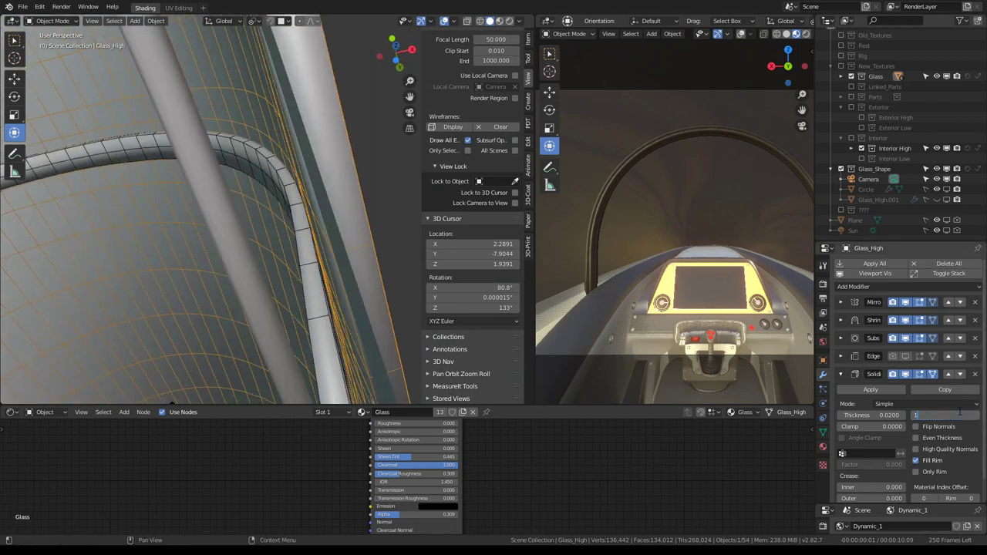
scroll(265, 108, up, 2)
scroll(260, 118, up, 2)
scroll(263, 118, up, 2)
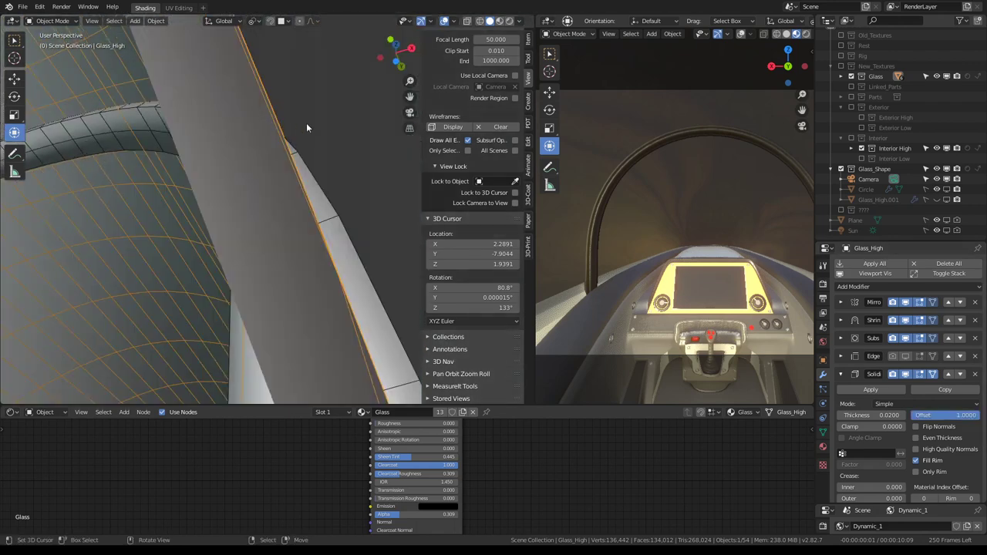
Step: Raise Glass_High.004's Shrinkwrap offset to 0.03 so the strip sits just off the glass
click(306, 127)
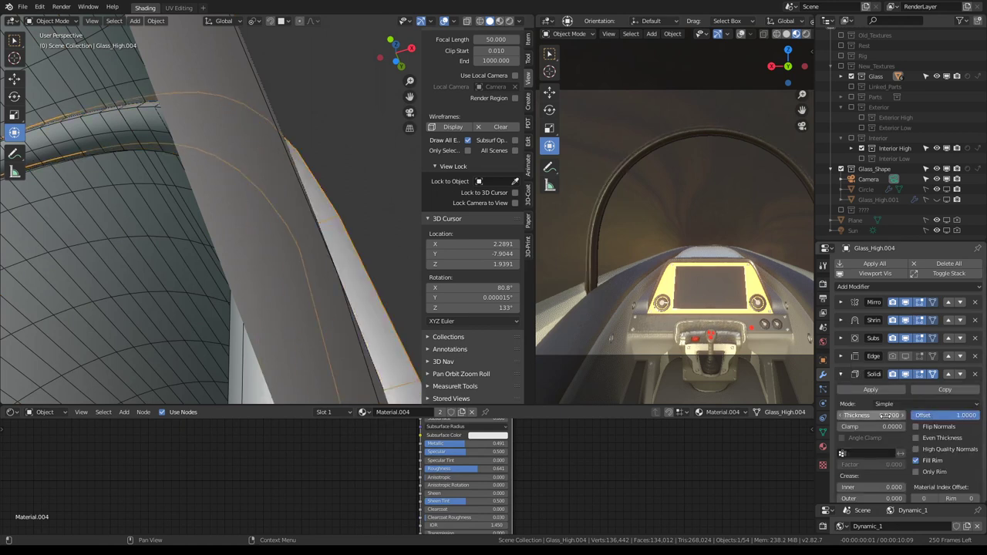
click(841, 370)
click(840, 319)
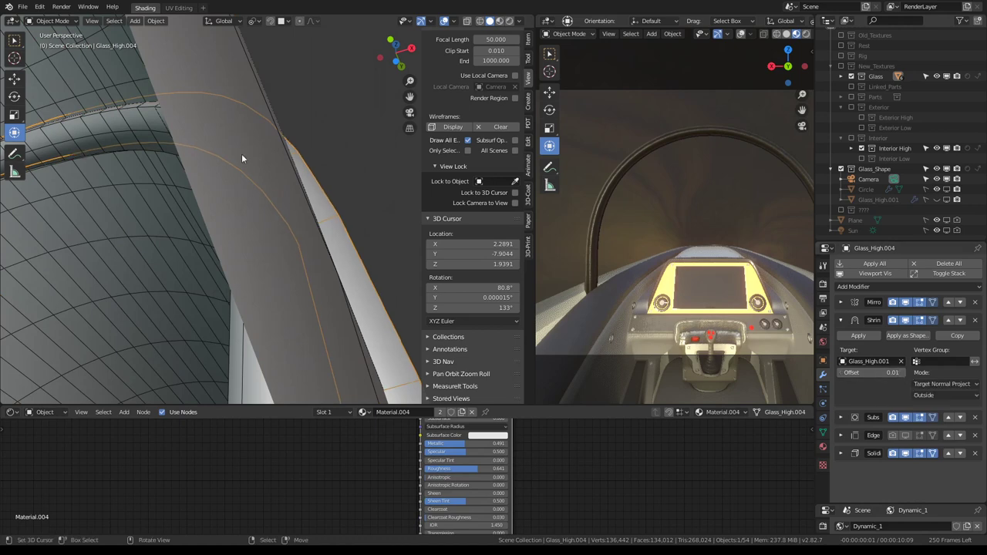
mouse_move(241, 154)
middle_down()
mouse_move(145, 149)
mouse_move(349, 236)
mouse_move(257, 207)
mouse_move(294, 225)
mouse_move(255, 199)
middle_up()
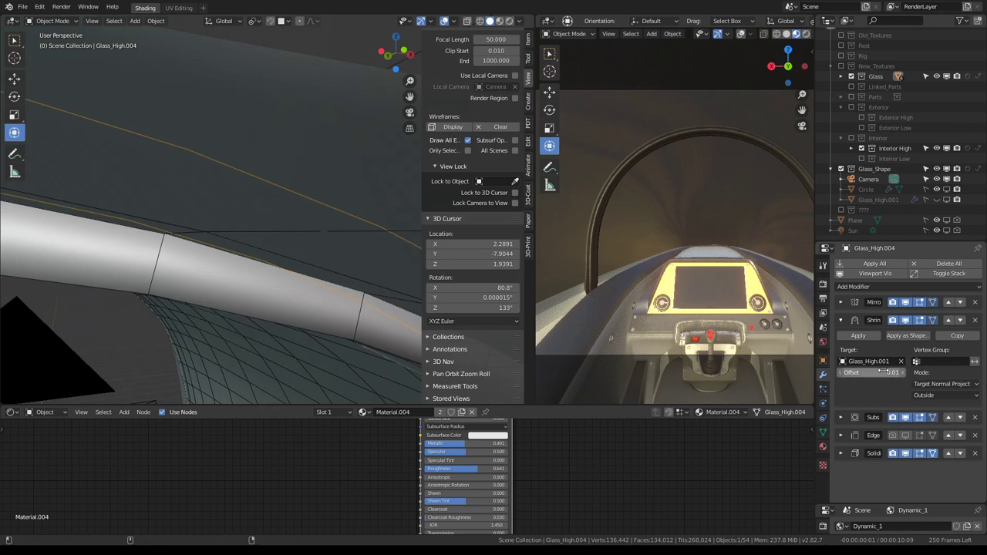
mouse_move(287, 205)
middle_down()
mouse_move(293, 223)
mouse_move(286, 218)
middle_up()
drag(871, 372, 895, 372)
mouse_move(401, 186)
middle_down()
mouse_move(322, 183)
mouse_move(281, 218)
mouse_move(404, 194)
mouse_move(432, 211)
mouse_move(403, 203)
mouse_move(465, 185)
mouse_move(357, 306)
middle_up()
Step: Maximize the 3D view and slide an edge along the strip in Edit Mode
key(ctrl+space)
key(Tab)
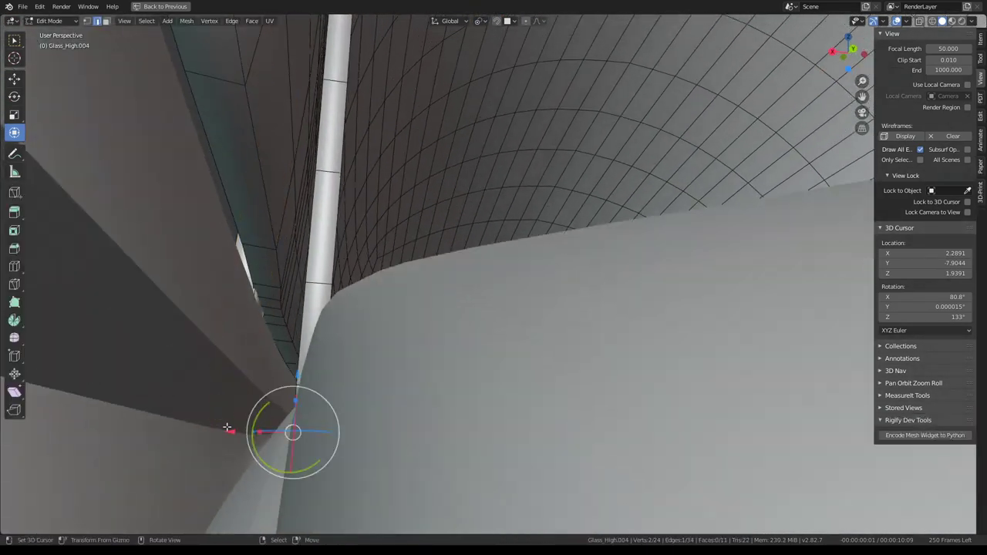
key(KP_Decimal)
key(g)
key(x)
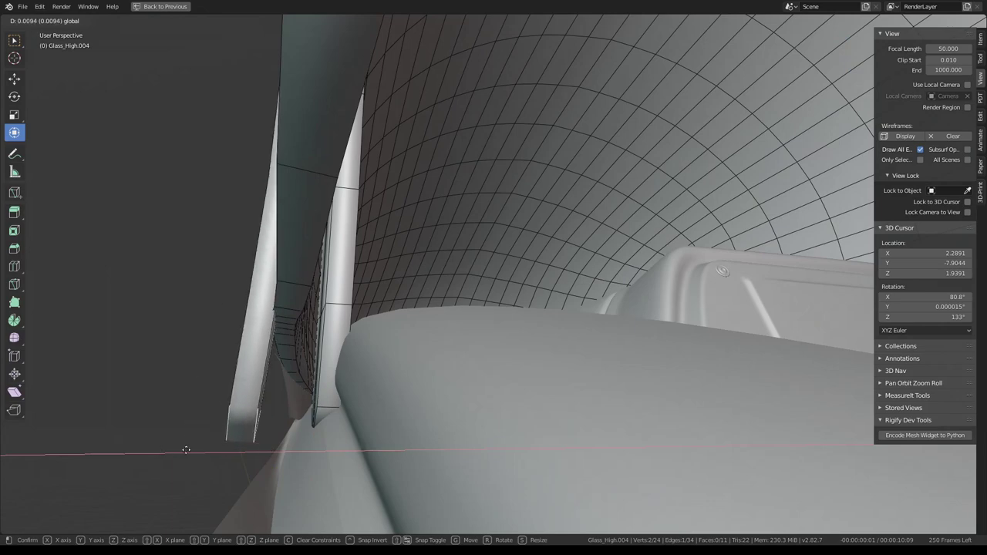
key(Escape)
mouse_move(337, 375)
middle_down()
mouse_move(366, 361)
mouse_move(324, 372)
middle_up()
key(g)
key(g)
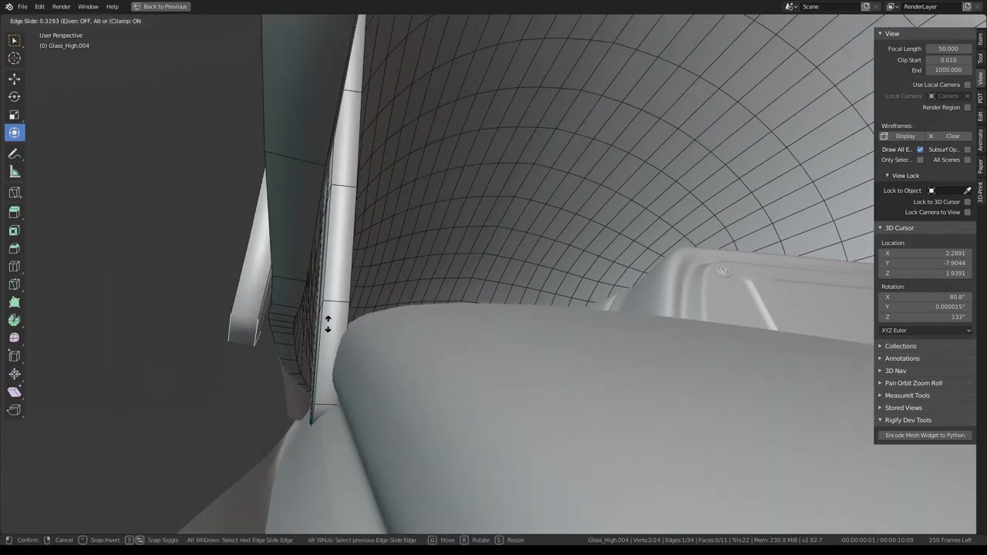
click(330, 316)
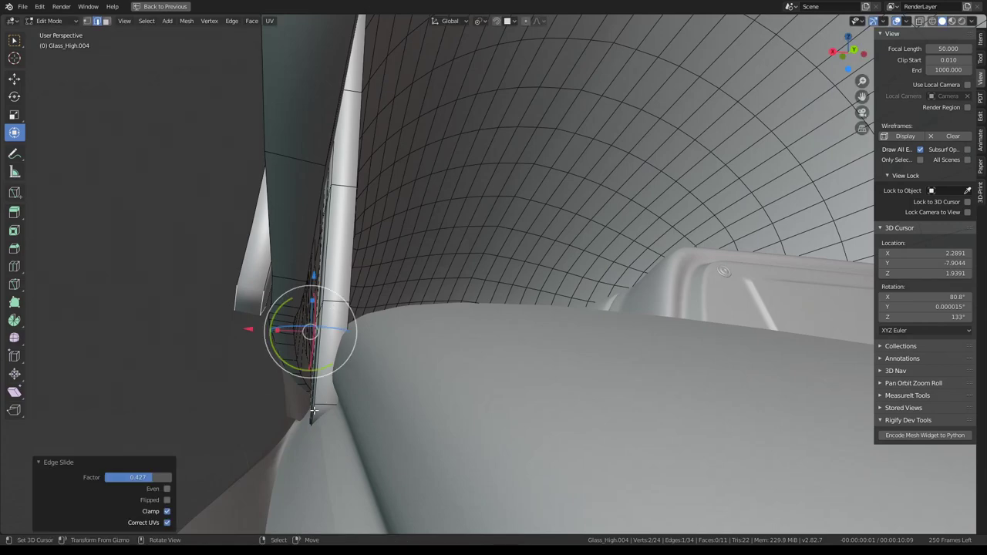
key(Tab)
mouse_move(320, 407)
middle_down()
mouse_move(312, 332)
mouse_move(339, 311)
middle_up()
Step: Shift Glass_High.003's end vertices along X, then inspect Glass_High.004's mesh
click(329, 313)
key(Tab)
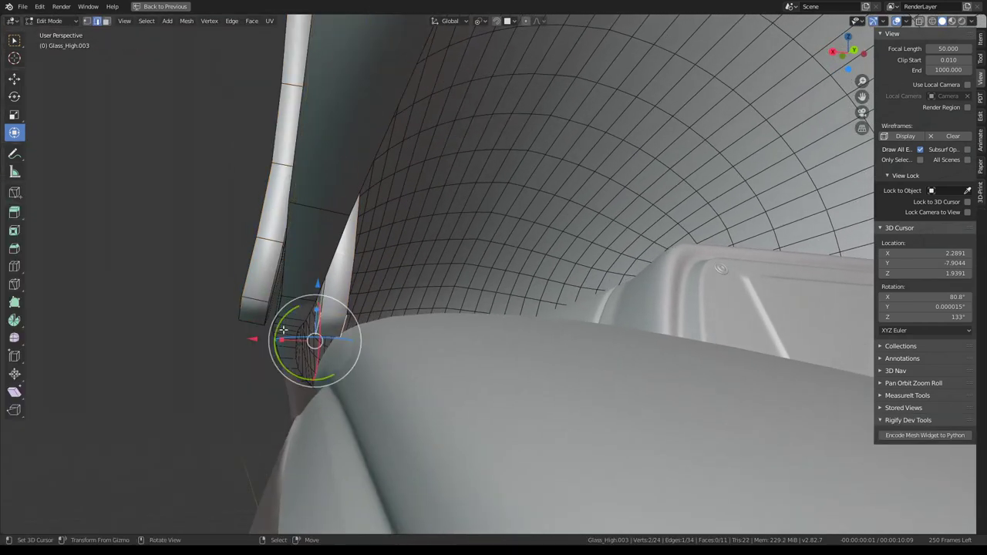
drag(252, 340, 235, 340)
key(Tab)
click(262, 320)
key(Tab)
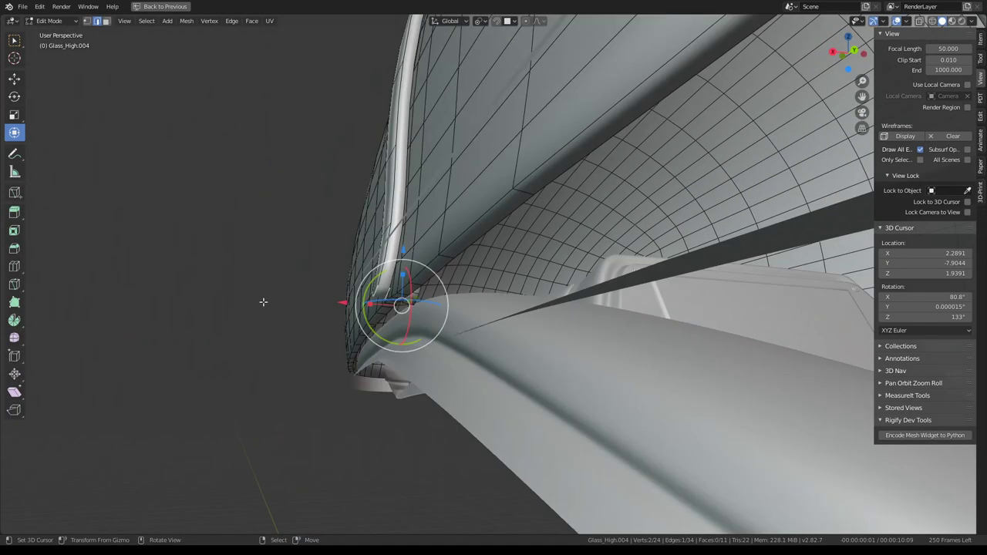
mouse_move(239, 339)
middle_down()
mouse_move(457, 309)
mouse_move(364, 297)
mouse_move(376, 306)
middle_up()
key(Tab)
Step: Extrude the end of the Glass_High.003 rail downward along Z
click(364, 298)
key(Tab)
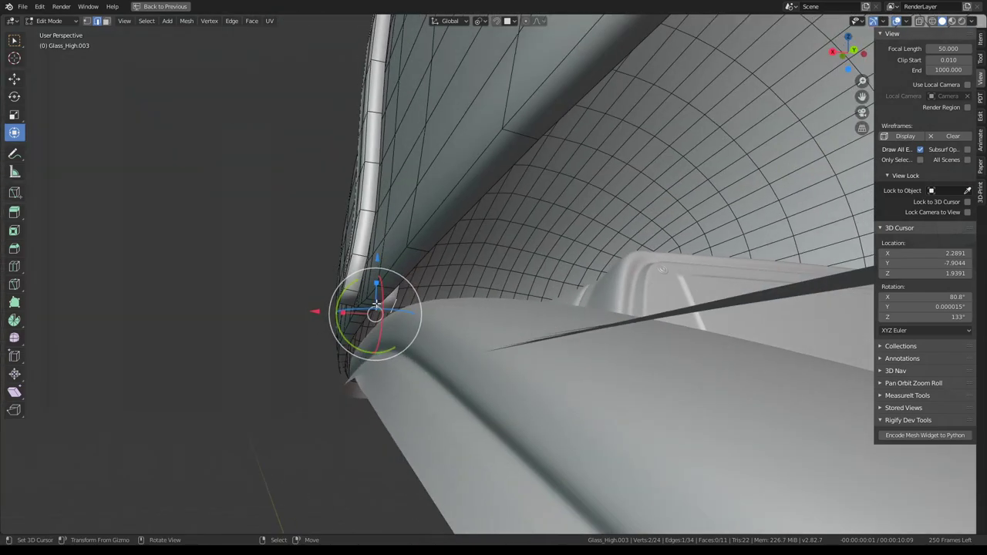
key(e)
key(z)
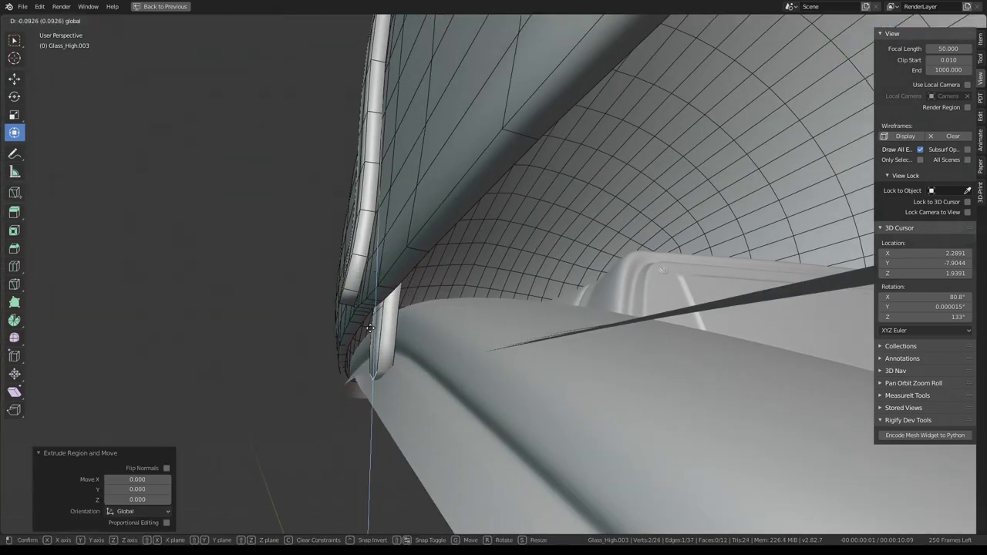
click(367, 340)
key(Tab)
mouse_move(368, 339)
middle_down()
mouse_move(313, 266)
mouse_move(403, 289)
mouse_move(541, 290)
mouse_move(423, 296)
mouse_move(525, 276)
middle_up()
Step: Duplicate the rib ring and shift the copy about 1.14 units toward the canopy front
key(Tab)
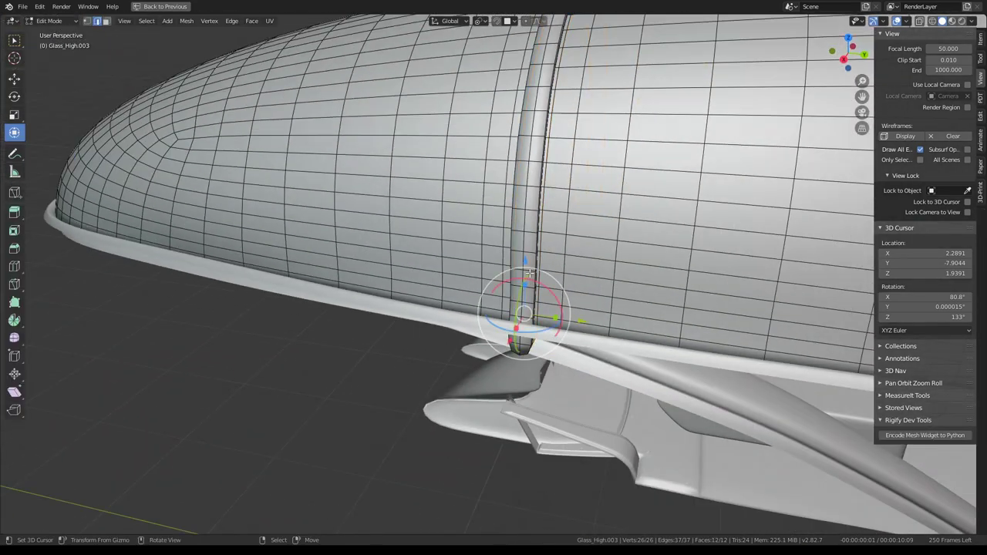
key(KP_1)
scroll(552, 307, down, 1)
scroll(552, 307, down, 1)
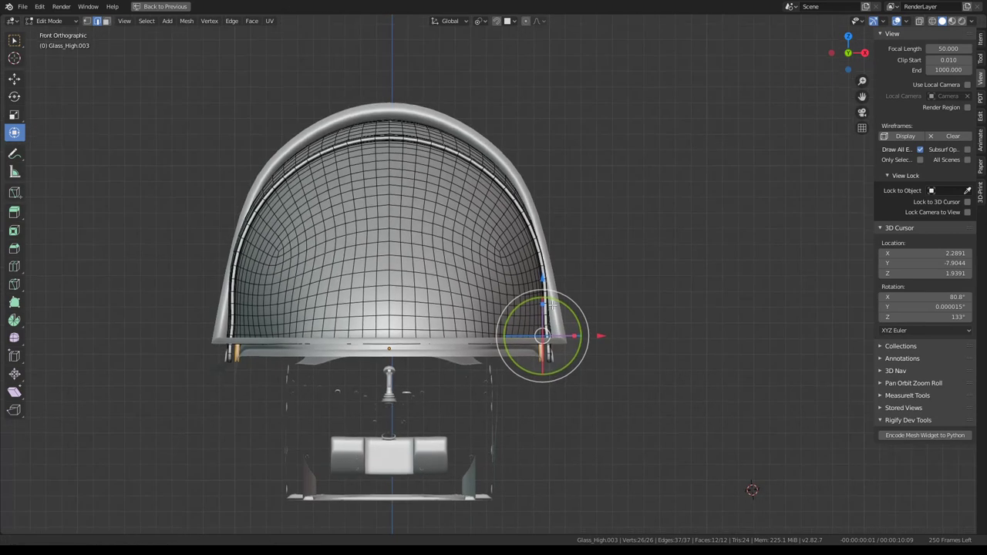
key(KP_3)
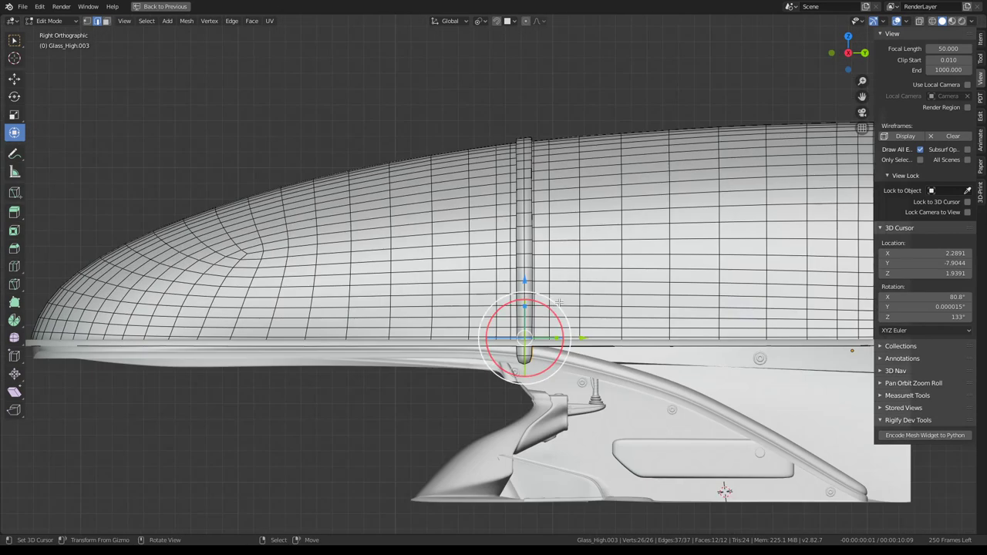
key(shift+d)
right_click(611, 304)
drag(582, 337, 530, 333)
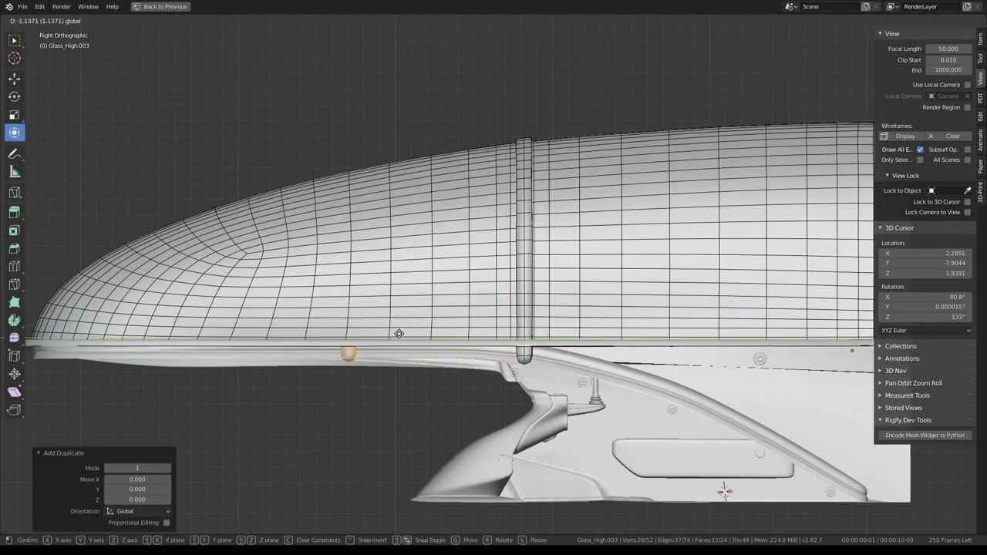
click(306, 337)
mouse_move(306, 337)
middle_down()
mouse_move(342, 256)
mouse_move(468, 246)
middle_up()
scroll(468, 247, up, 5)
Step: Inspect the canopy from the side and through the camera, then select the arched ribs
scroll(481, 236, down, 10)
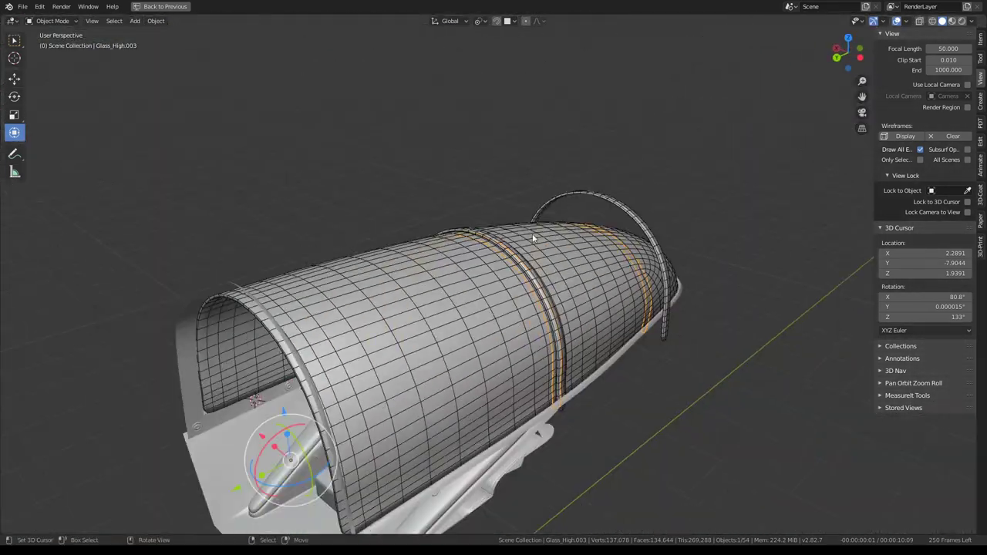
middle_drag(532, 238, 391, 185)
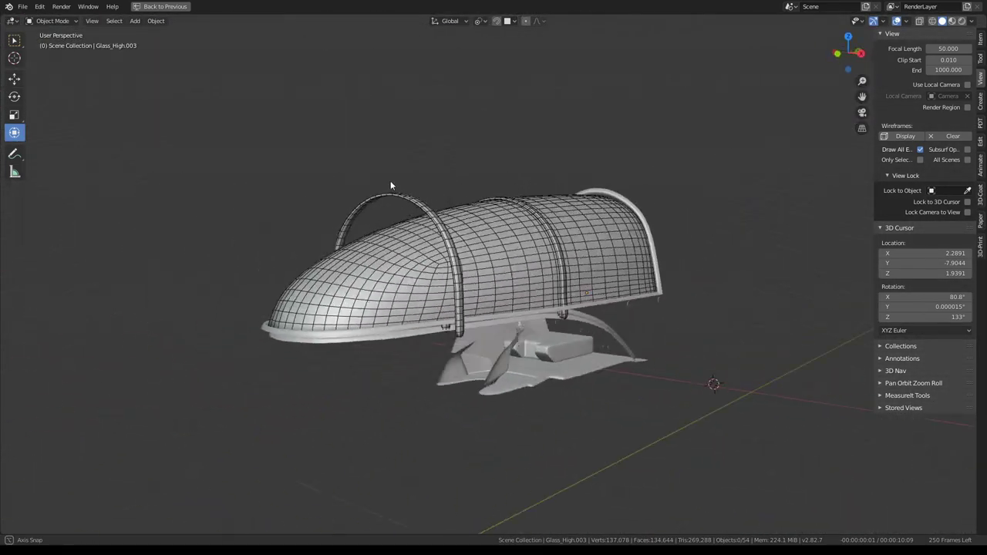
scroll(390, 185, up, 3)
mouse_move(390, 185)
middle_down()
mouse_move(679, 205)
mouse_move(571, 233)
mouse_move(484, 97)
middle_up()
key(KP_0)
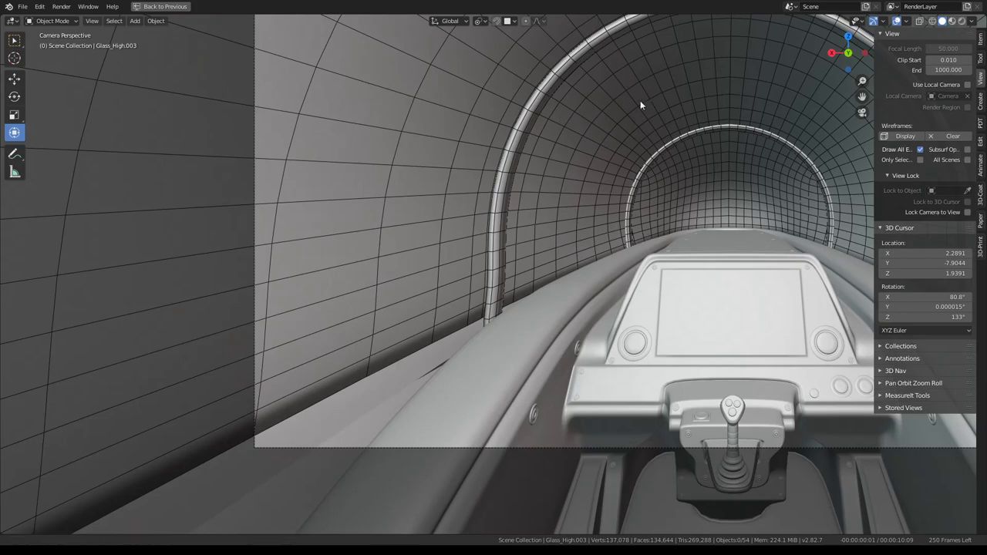
mouse_move(640, 100)
middle_down()
mouse_move(512, 180)
mouse_move(567, 167)
mouse_move(515, 166)
mouse_move(459, 142)
middle_up()
scroll(567, 167, down, 4)
click(514, 166)
scroll(459, 142, up, 3)
scroll(459, 143, up, 2)
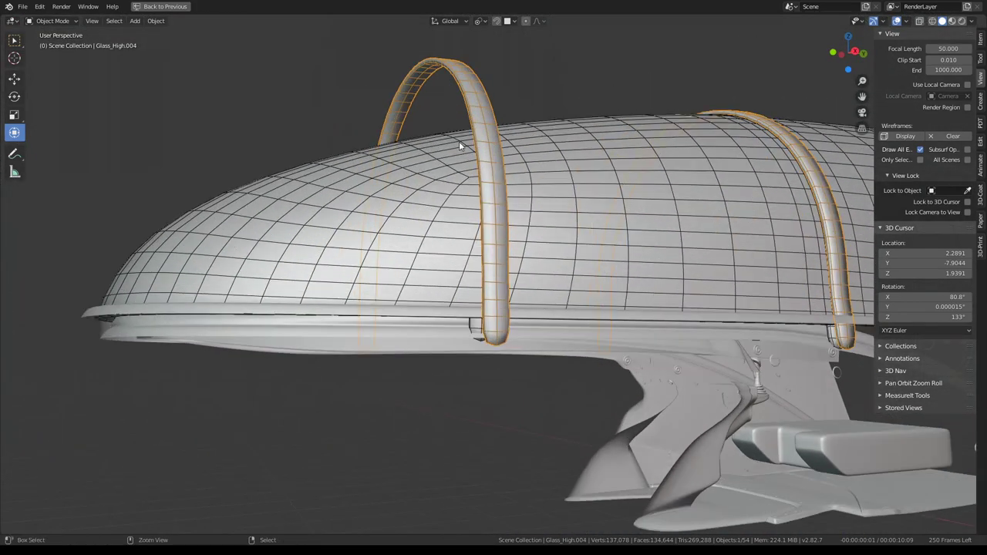
Step: Set the arched ribs' Shrinkwrap snap mode to Outside Surface
key(ctrl+space)
click(842, 323)
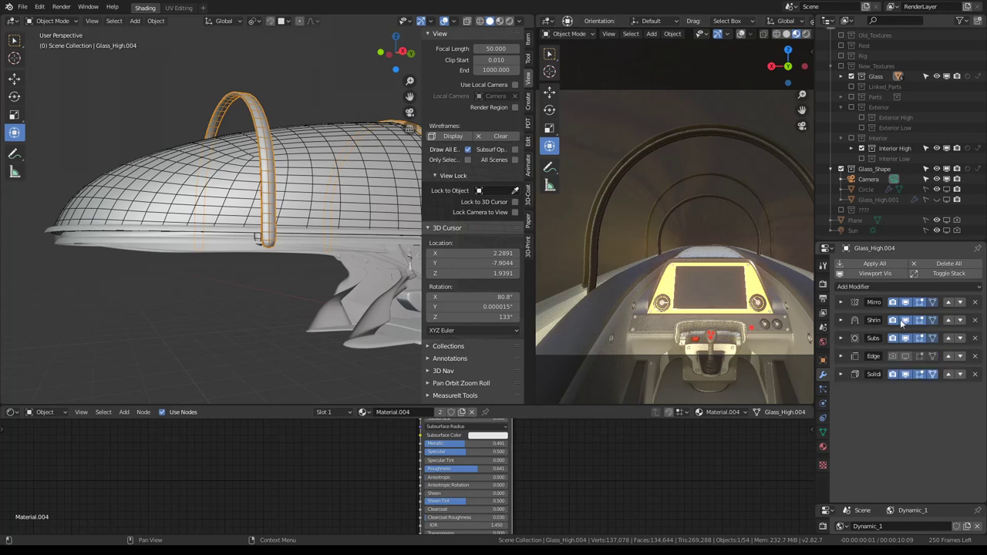
click(905, 320)
click(905, 320)
click(839, 320)
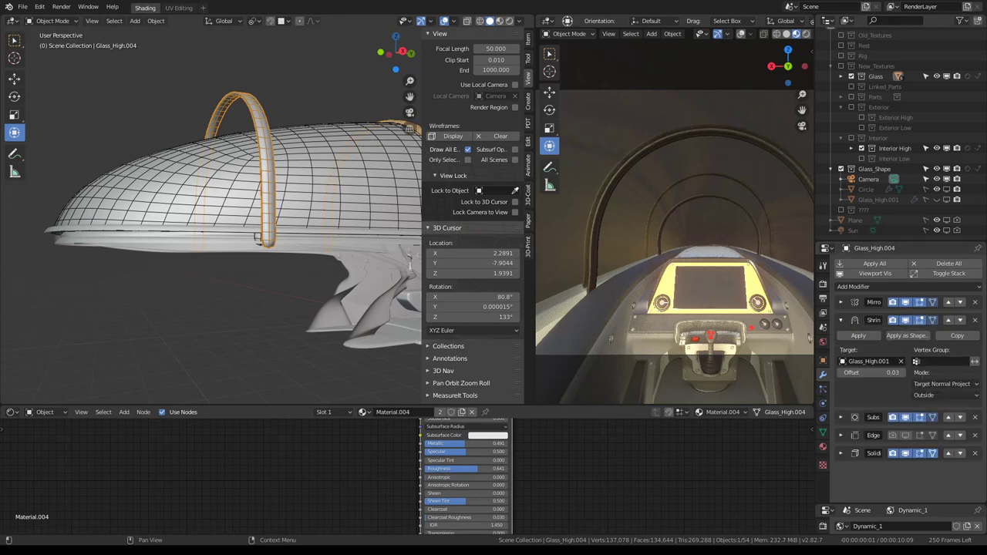
click(927, 396)
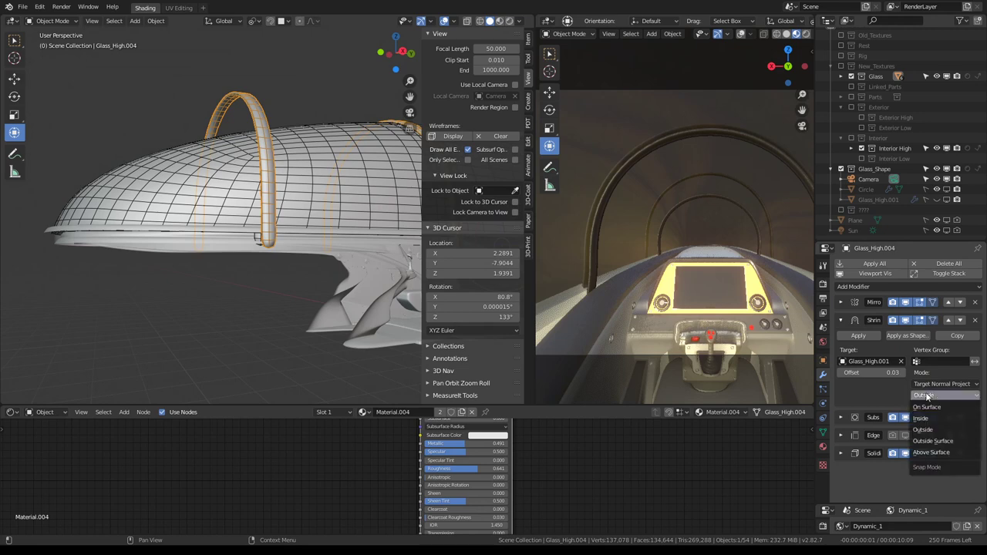
click(942, 441)
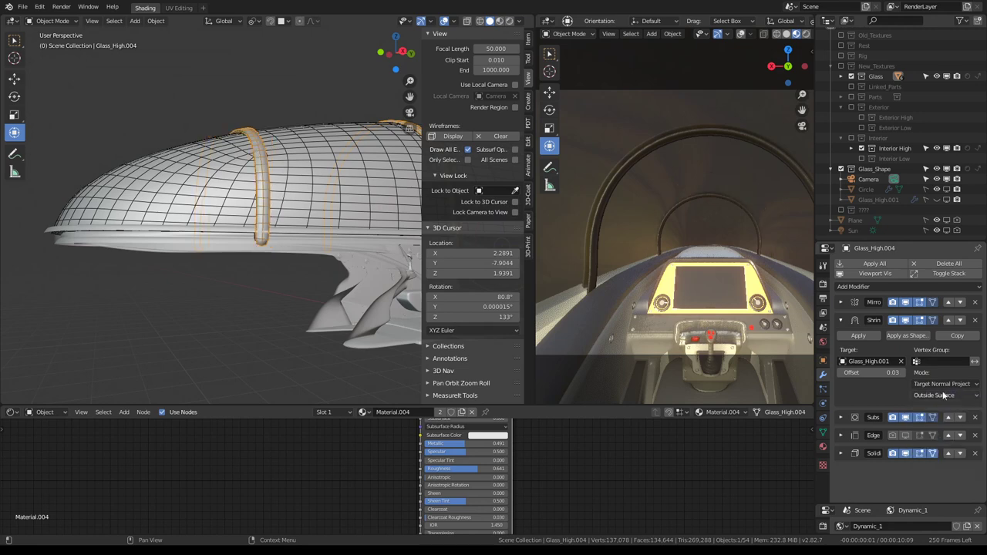
Step: Switch the trim strips' Shrinkwrap snap mode to Outside Surface after trying Above Surface
mouse_move(943, 395)
middle_drag(181, 225, 359, 204)
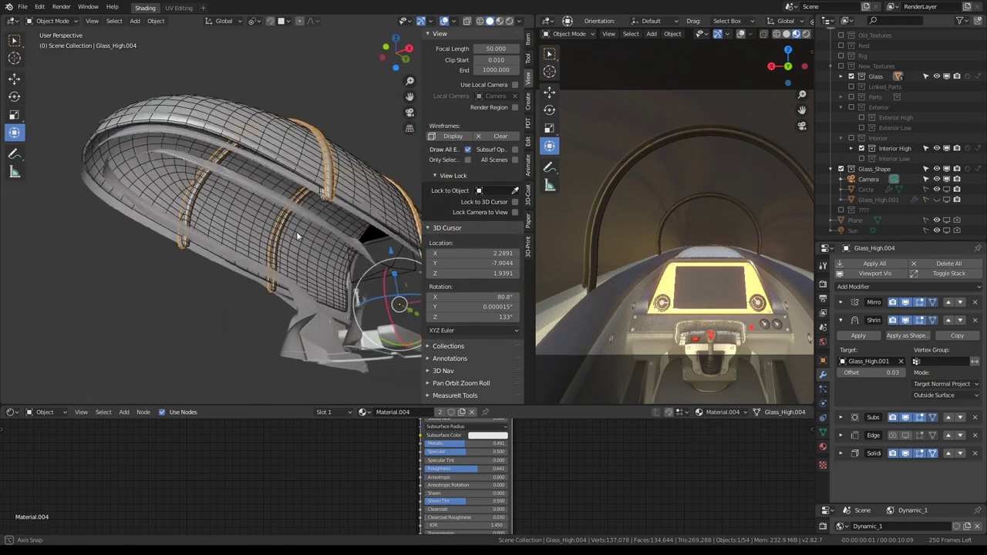
click(352, 203)
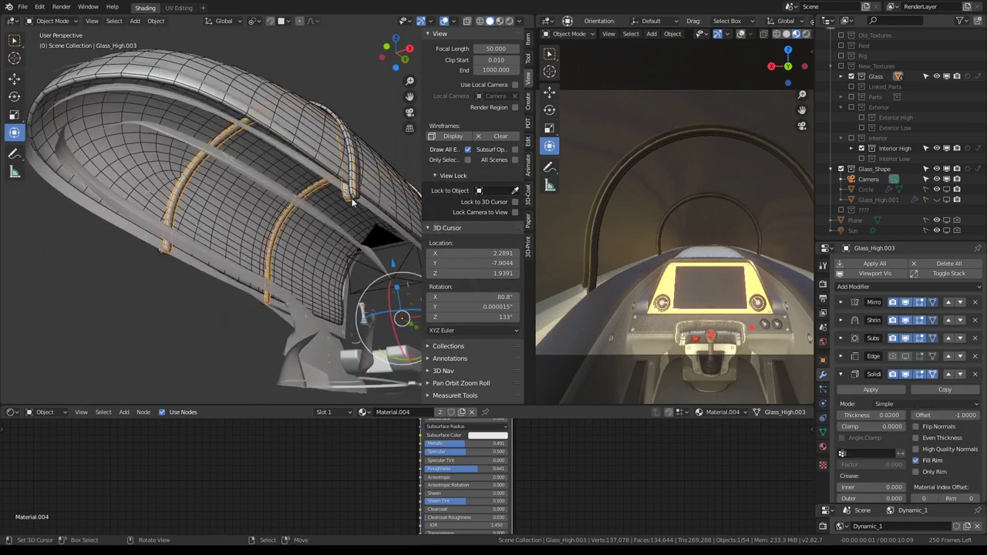
click(841, 376)
click(841, 320)
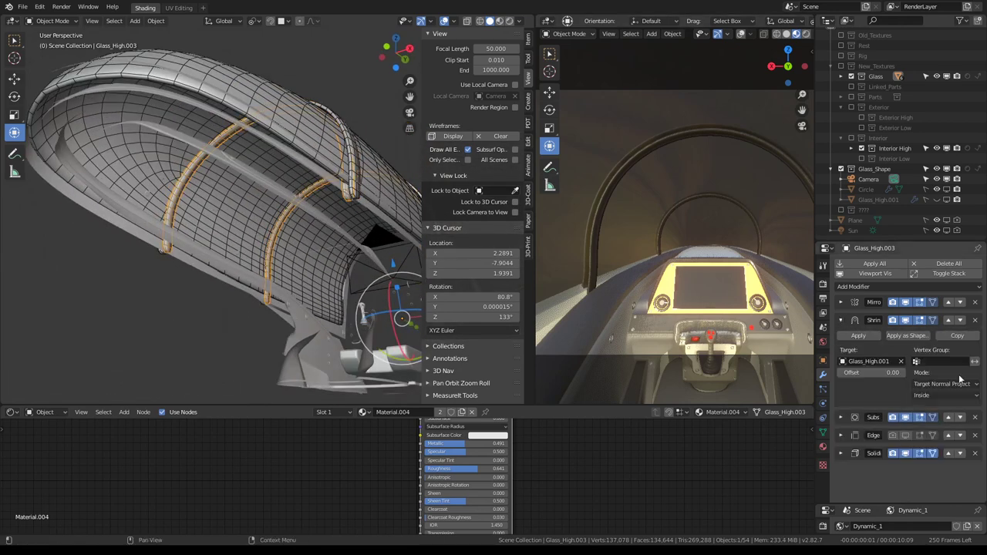
click(933, 396)
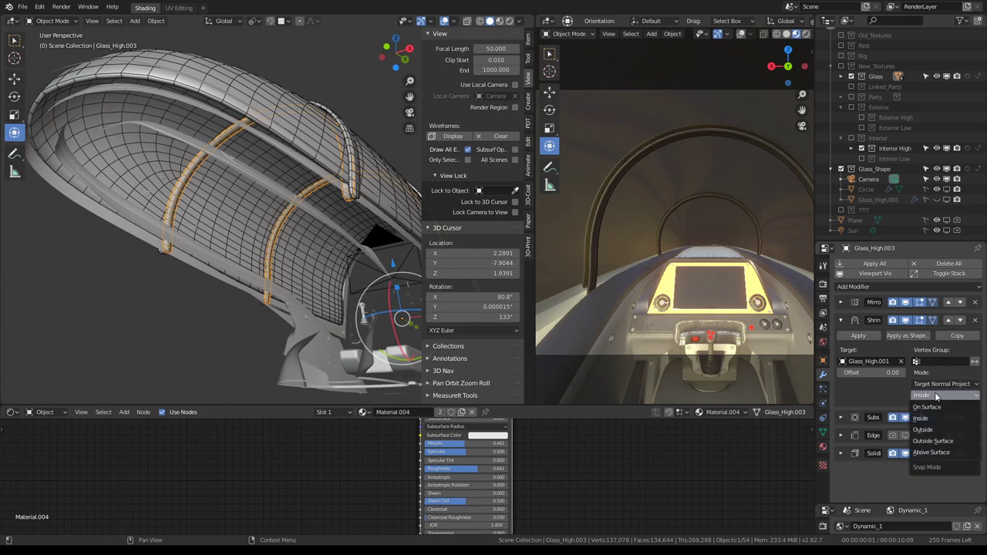
click(929, 452)
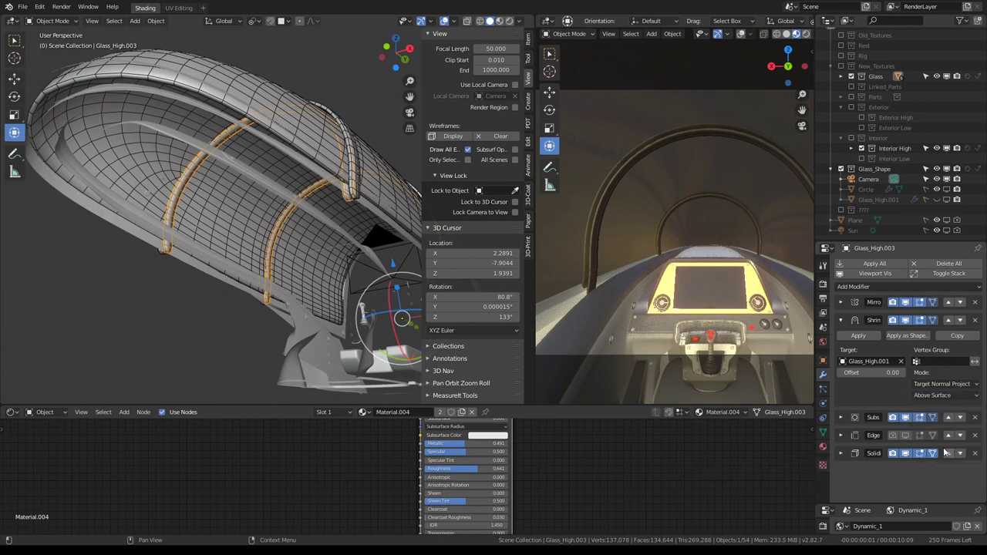
click(947, 396)
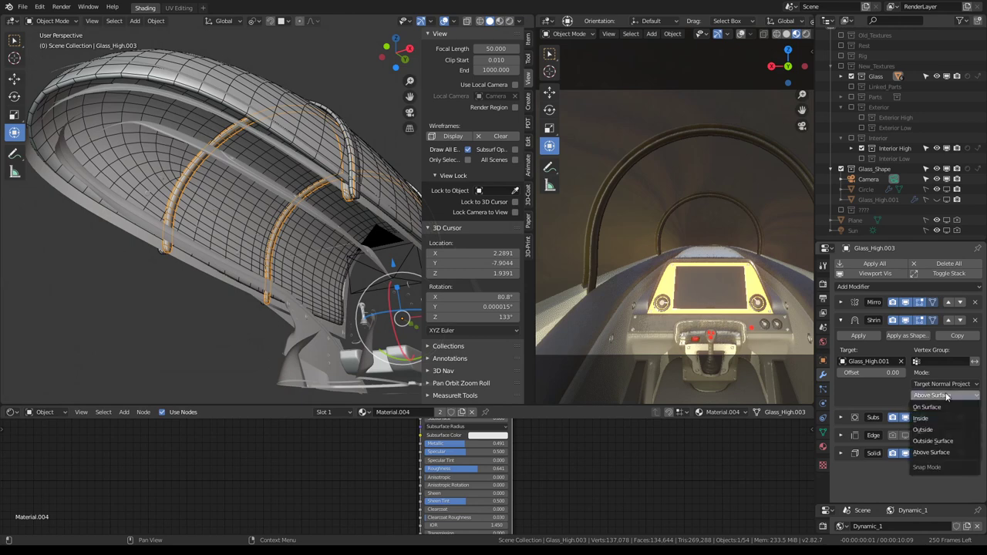
click(934, 441)
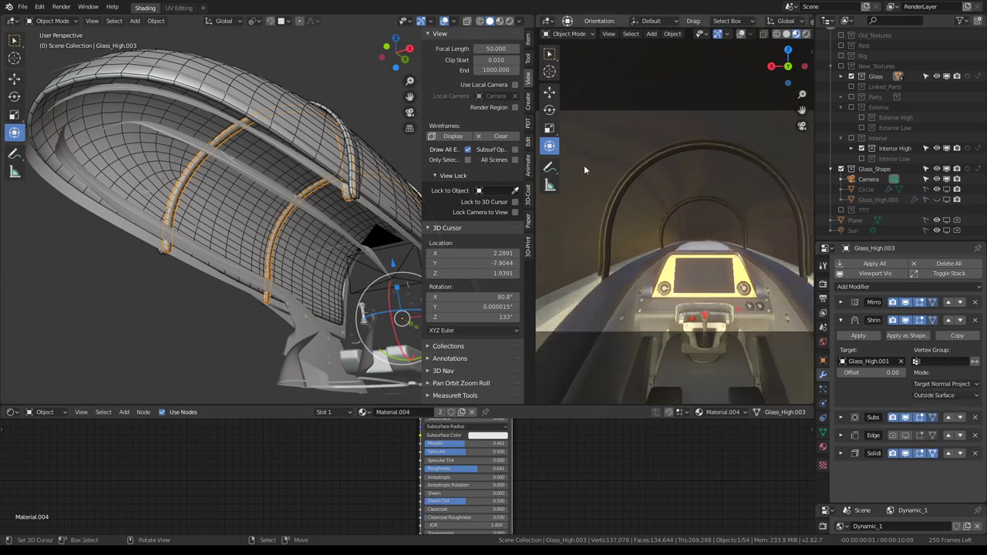
Step: Scroll through the properties panel and enlarge the camera viewport to fill the window
scroll(586, 167, up, 5)
scroll(623, 177, down, 2)
scroll(640, 191, down, 2)
scroll(660, 205, down, 3)
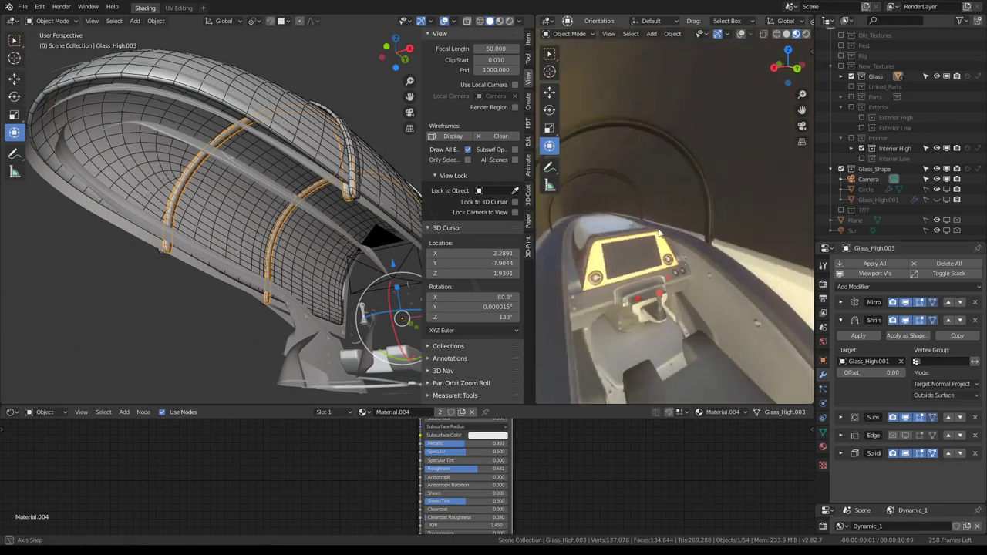
scroll(671, 210, down, 3)
scroll(705, 216, down, 3)
scroll(674, 213, down, 2)
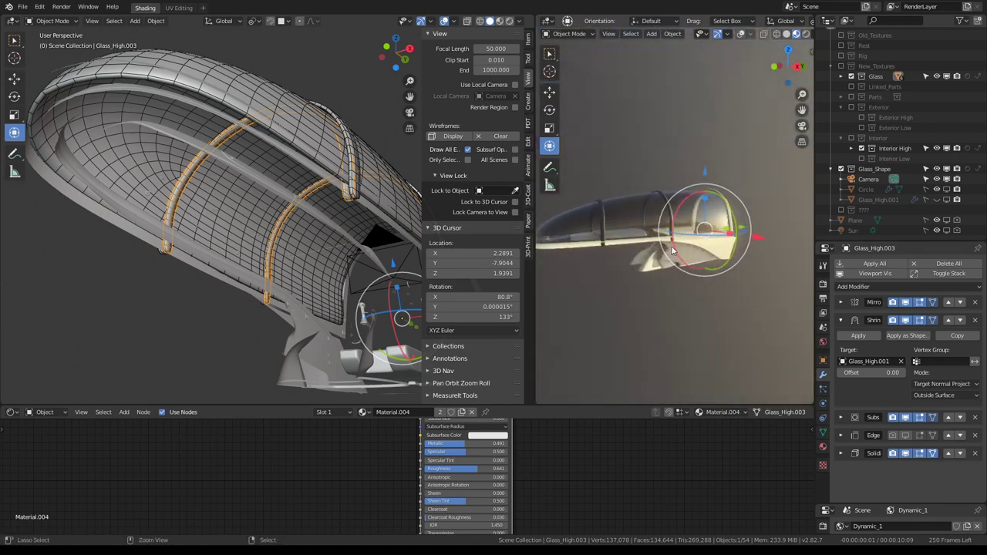
key(ctrl+alt+space)
Step: Rotate the rib strip upright in Edit Mode
mouse_move(687, 286)
middle_down()
mouse_move(590, 247)
mouse_move(652, 229)
mouse_move(763, 226)
mouse_move(777, 273)
mouse_move(738, 326)
mouse_move(655, 322)
mouse_move(600, 239)
mouse_move(546, 226)
middle_up()
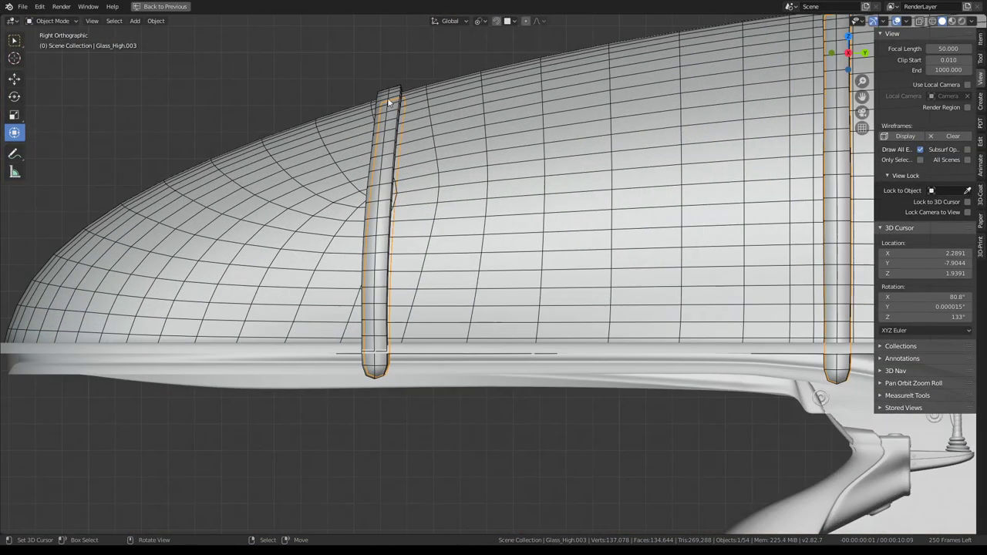
key(Tab)
key(r)
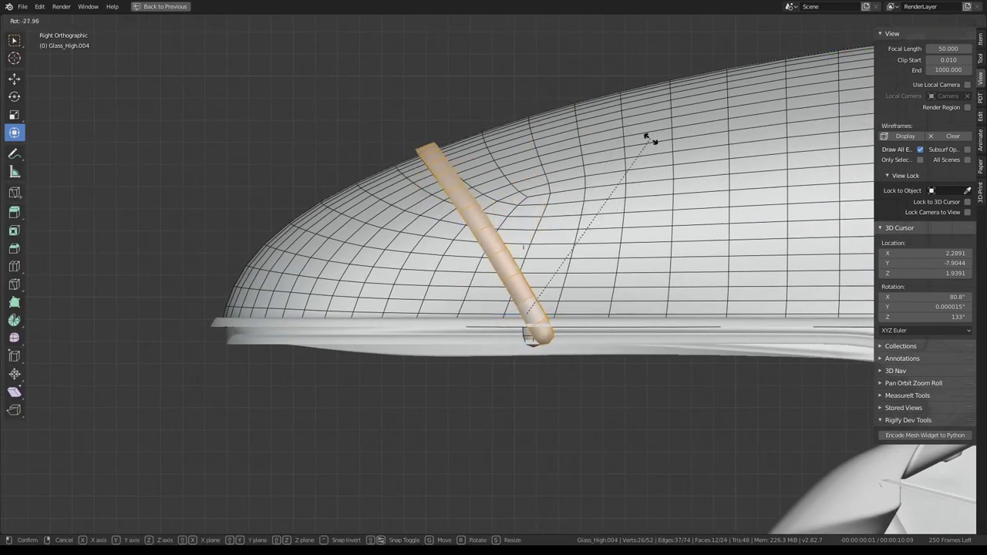
click(672, 226)
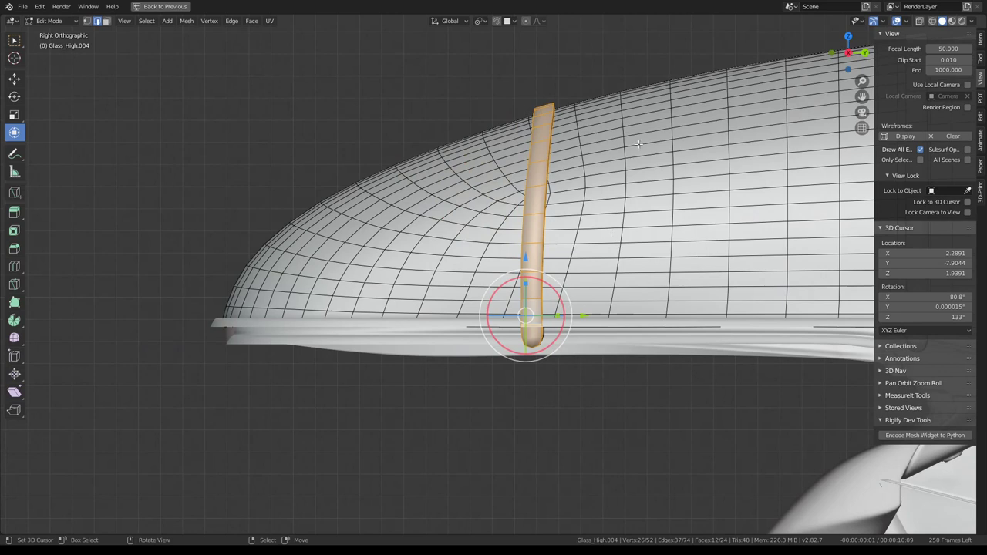
scroll(638, 143, down, 1)
key(g)
key(Escape)
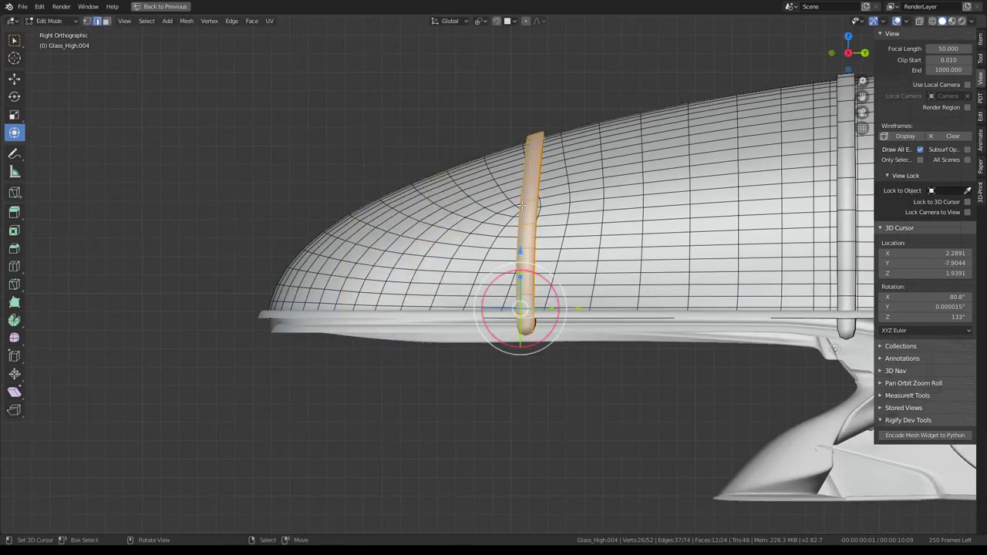
Step: Move the strip toward the canopy's front, tilt it about 20°, and view it through the scene camera
key(g)
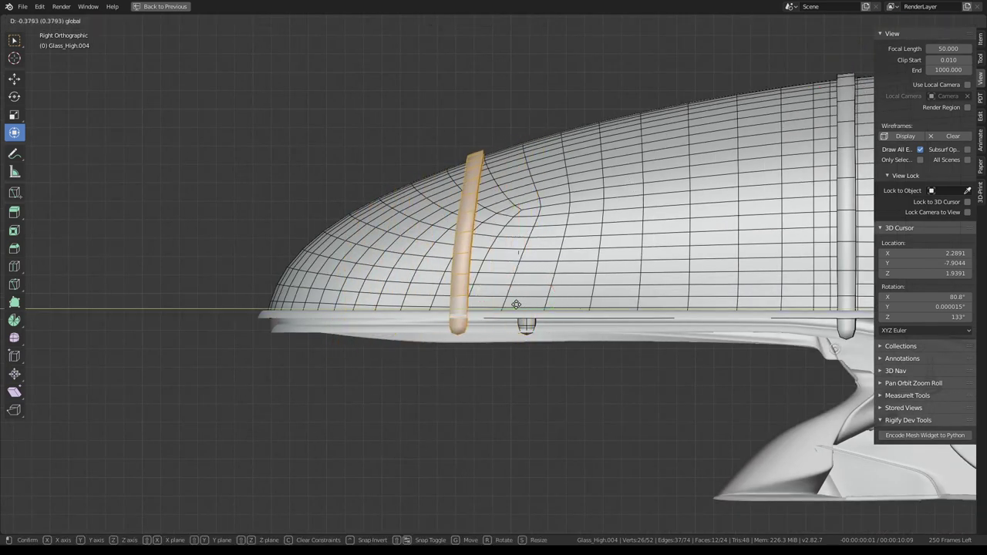
click(495, 307)
key(r)
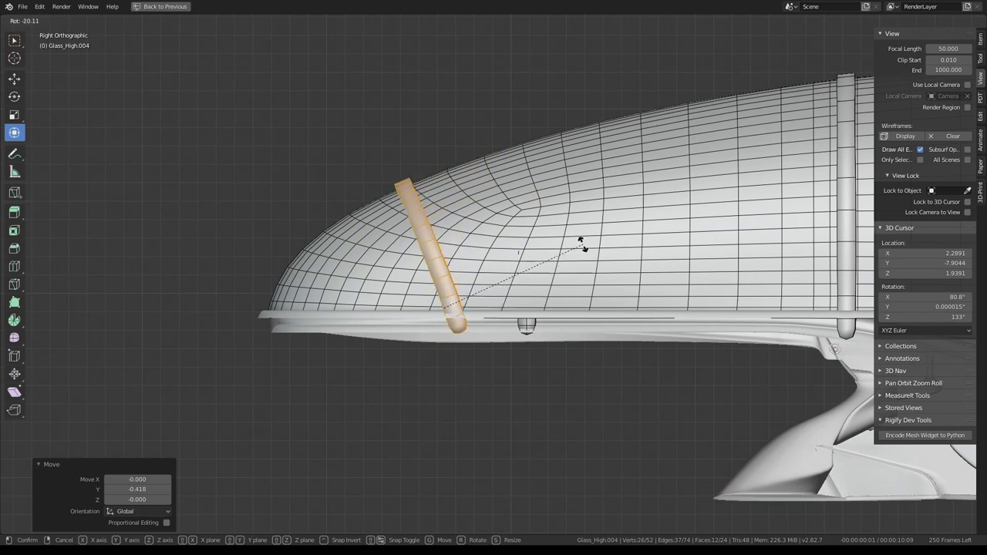
click(579, 239)
key(Tab)
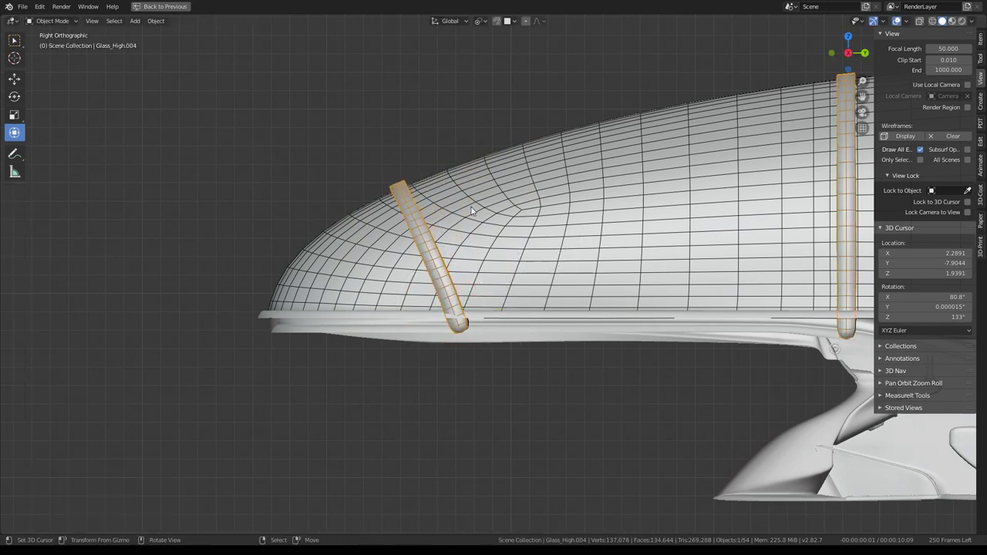
key(KP_0)
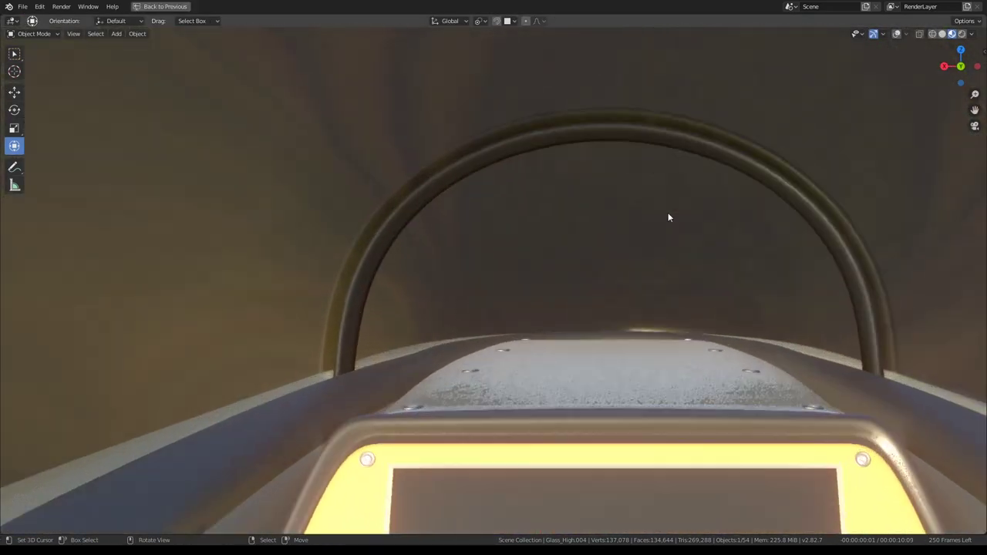
Step: Leave the camera view, restore the Shading layout, and view the canopy from the right side in Edit Mode
key(KP_0)
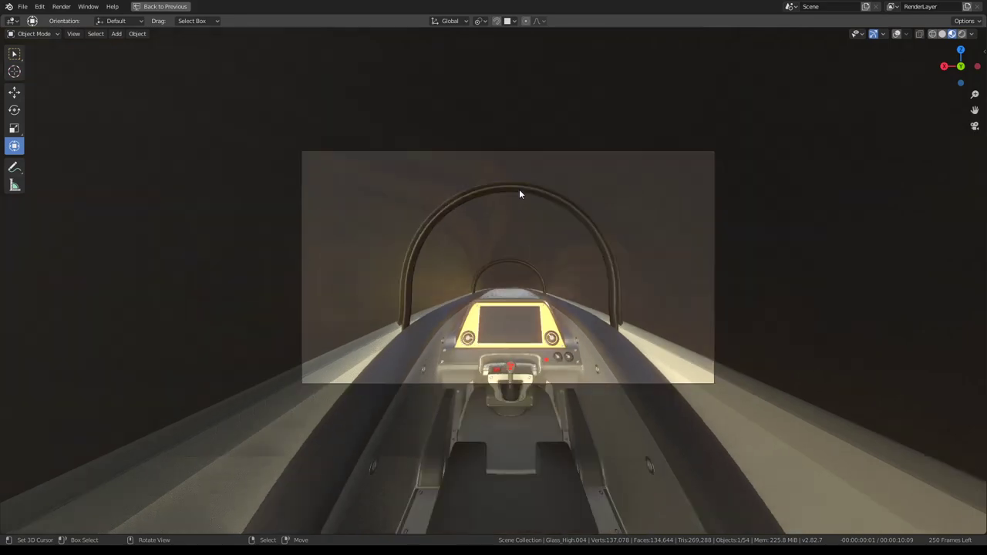
key(ctrl+space)
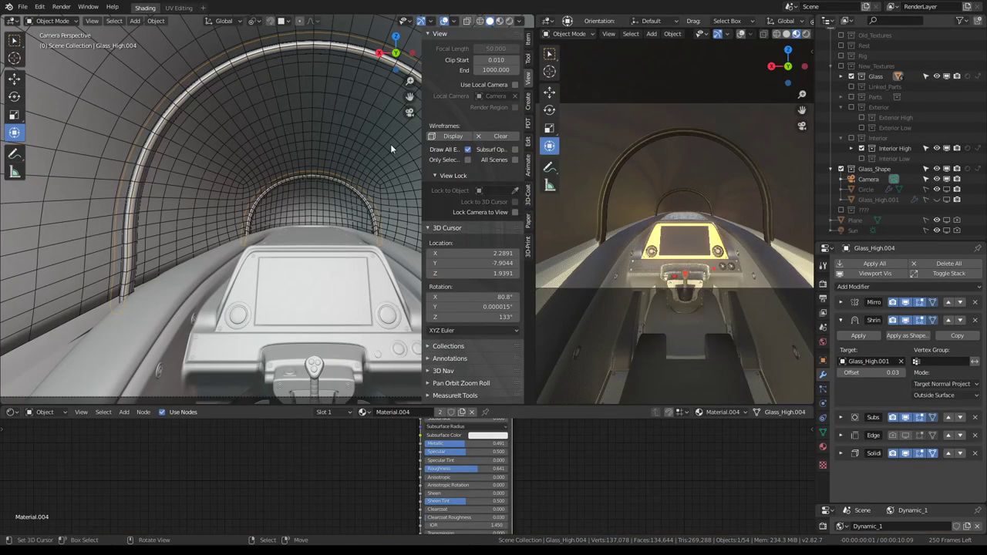
mouse_move(390, 144)
middle_down()
mouse_move(210, 171)
mouse_move(295, 176)
middle_up()
key(KP_1)
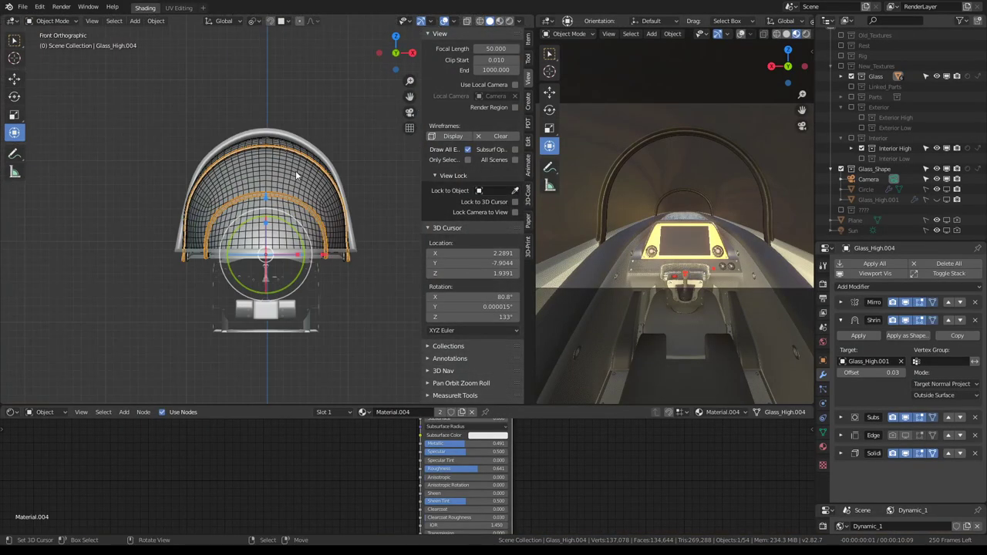
key(KP_3)
scroll(296, 170, up, 3)
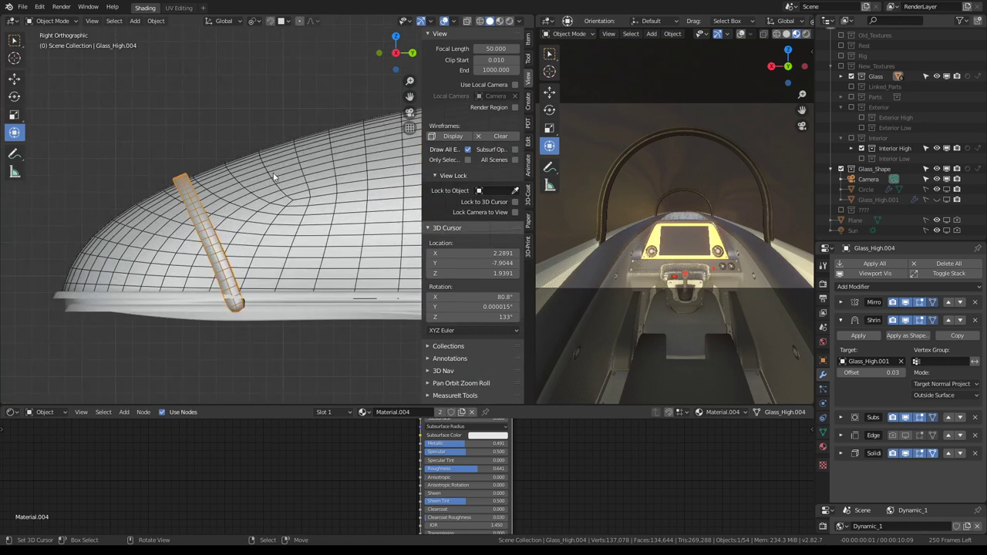
key(Tab)
Step: Rotate the rib piece and orbit to check its angle against the canopy
key(g)
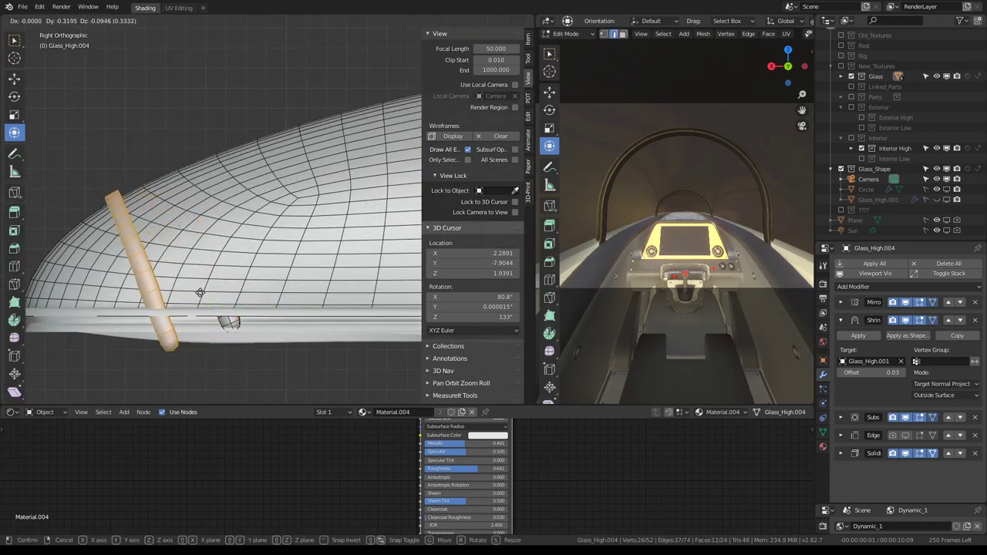
key(r)
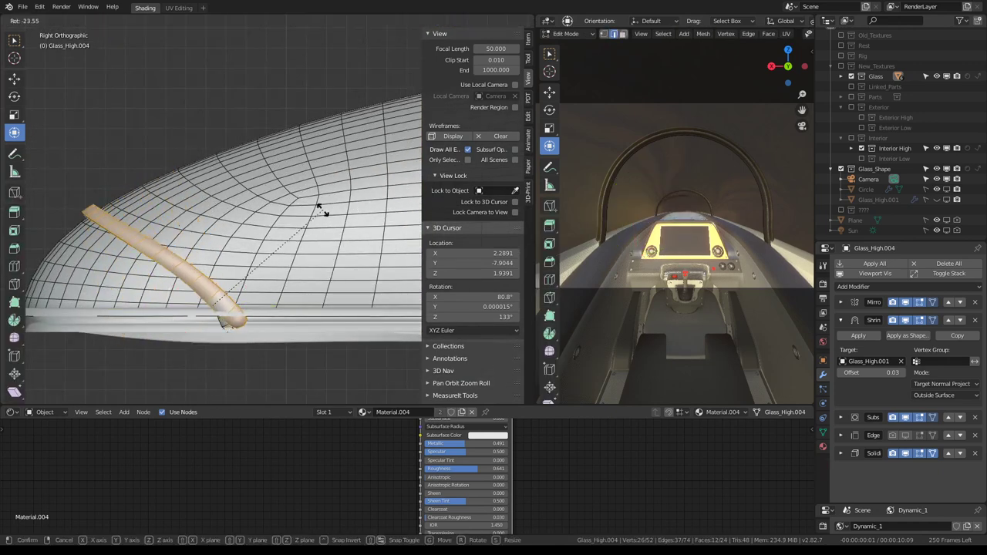
click(319, 214)
mouse_move(320, 213)
middle_down()
mouse_move(298, 194)
mouse_move(308, 179)
mouse_move(309, 218)
middle_up()
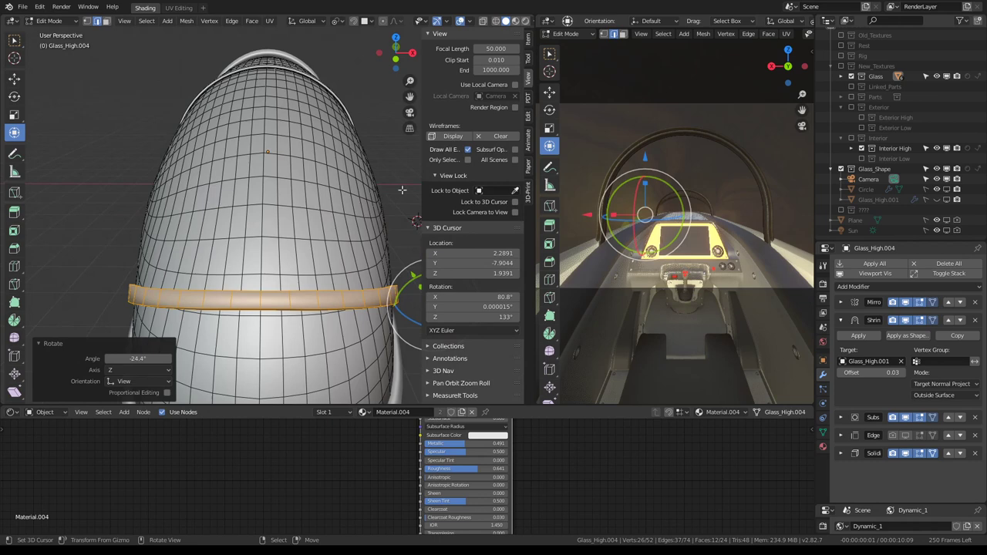
scroll(714, 260, up, 2)
scroll(713, 260, up, 2)
scroll(714, 260, up, 3)
key(Tab)
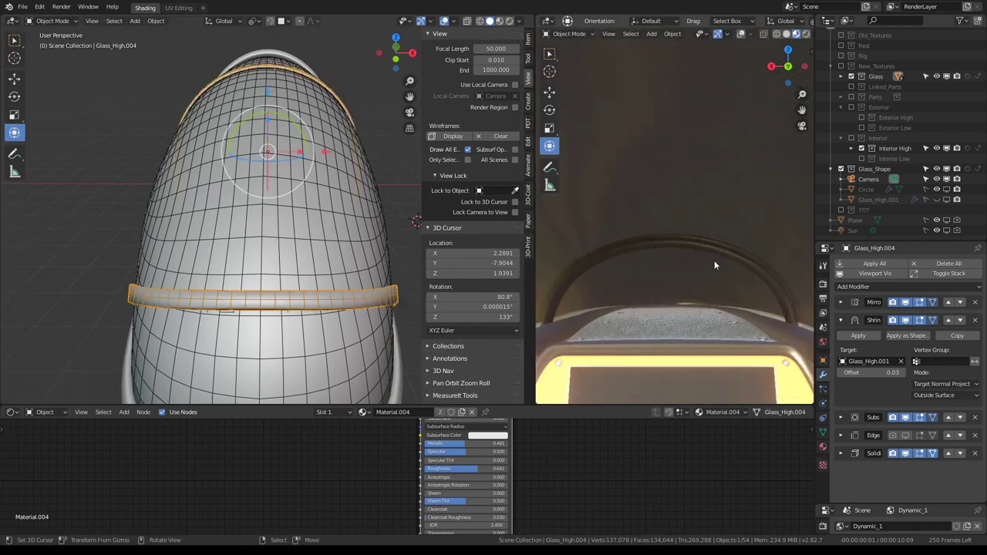
scroll(714, 264, down, 3)
key(Tab)
Step: From the right view, rotate the rib upright and move it about 0.185 Y along the canopy
key(KP_3)
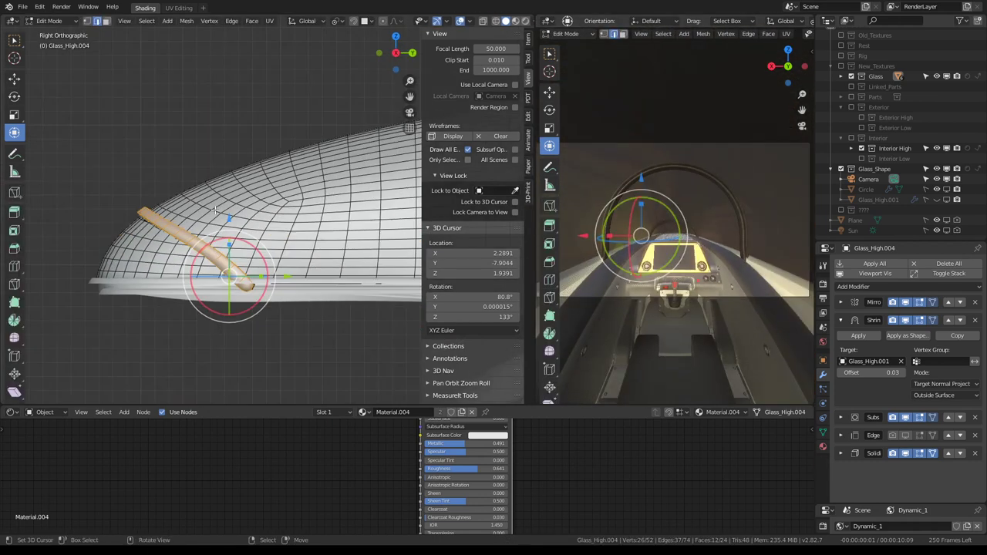
scroll(215, 210, down, 2)
key(r)
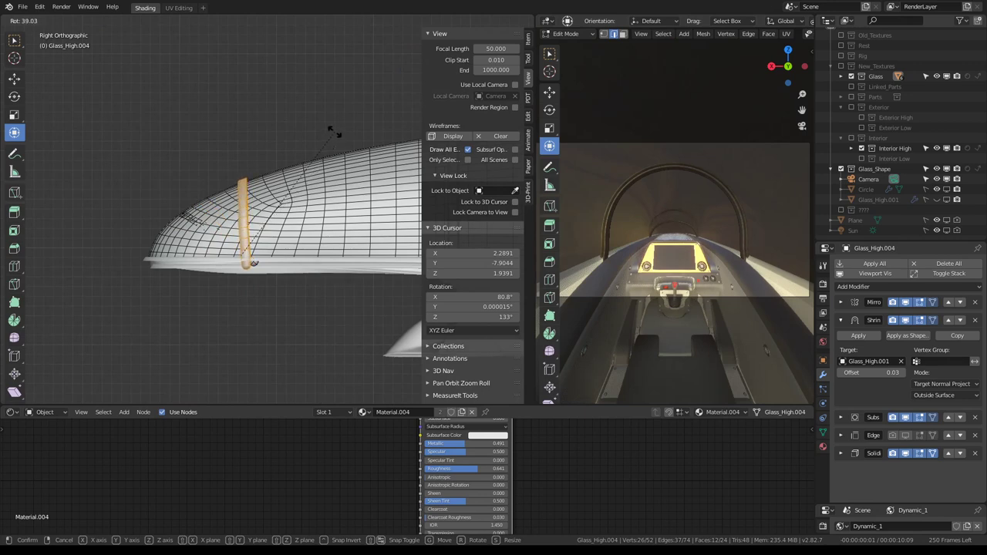
click(336, 131)
key(g)
click(376, 123)
key(r)
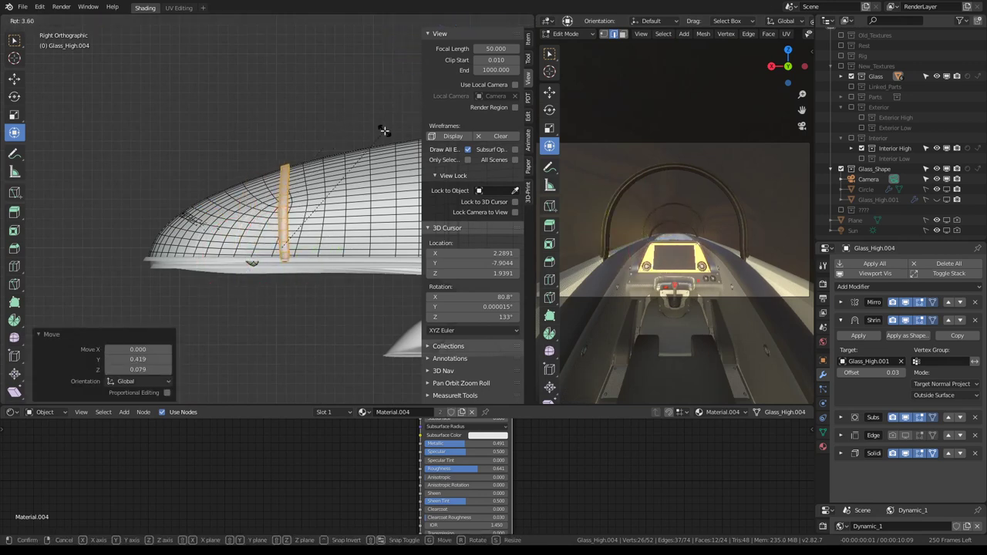
click(384, 131)
key(g)
click(403, 130)
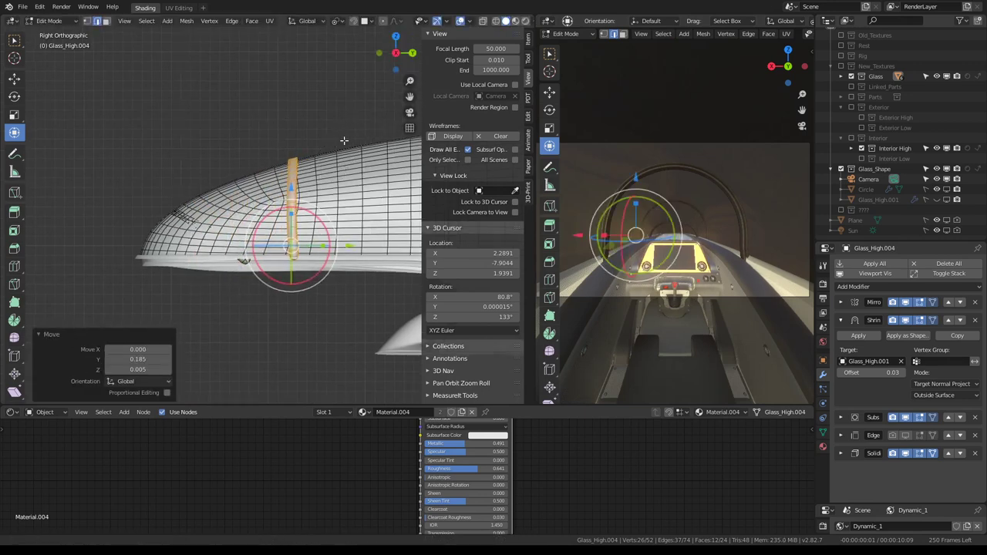
Step: Center on the rib, zoom out to the whole canopy, and collapse the Shrinkwrap panel
key(Tab)
key(KP_Decimal)
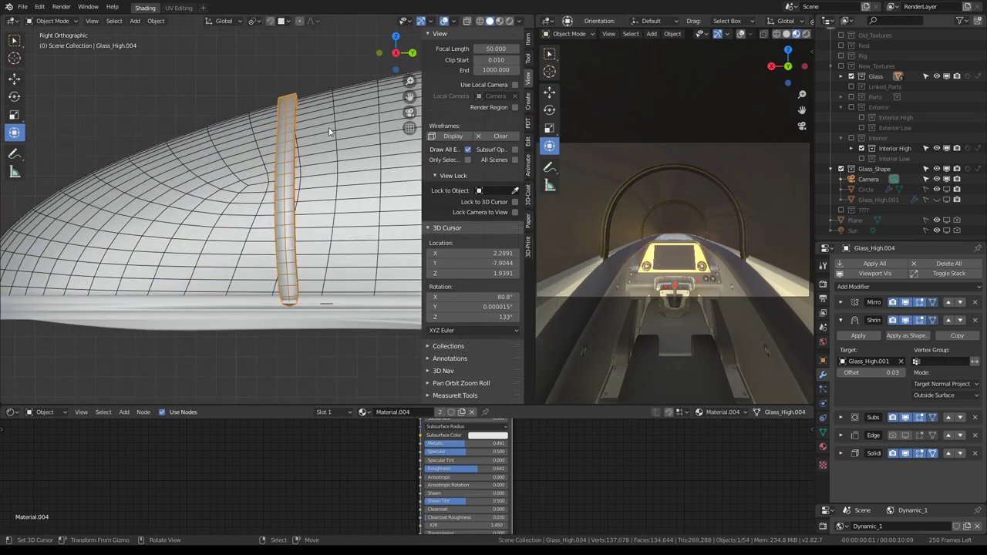
key(Tab)
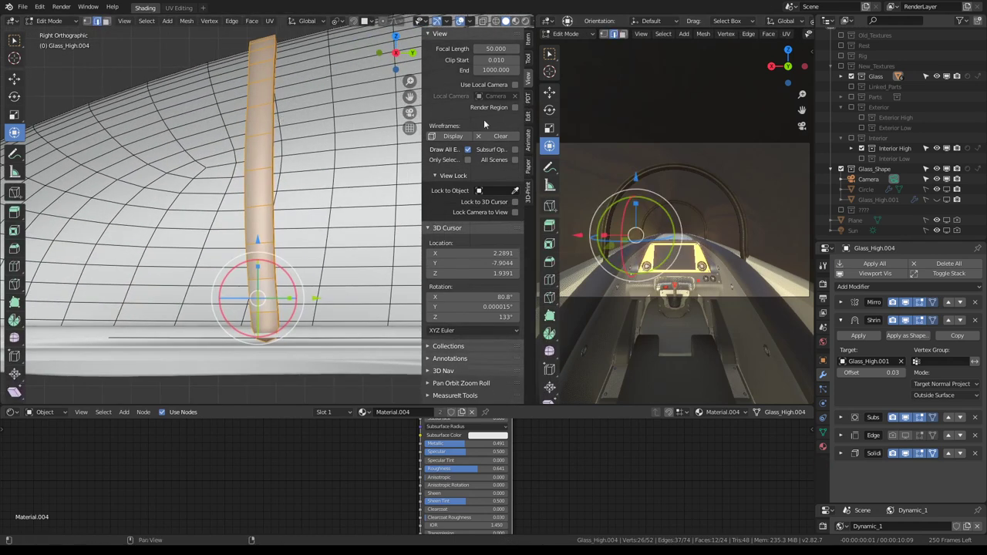
key(KP_Decimal)
key(KP_Subtract)
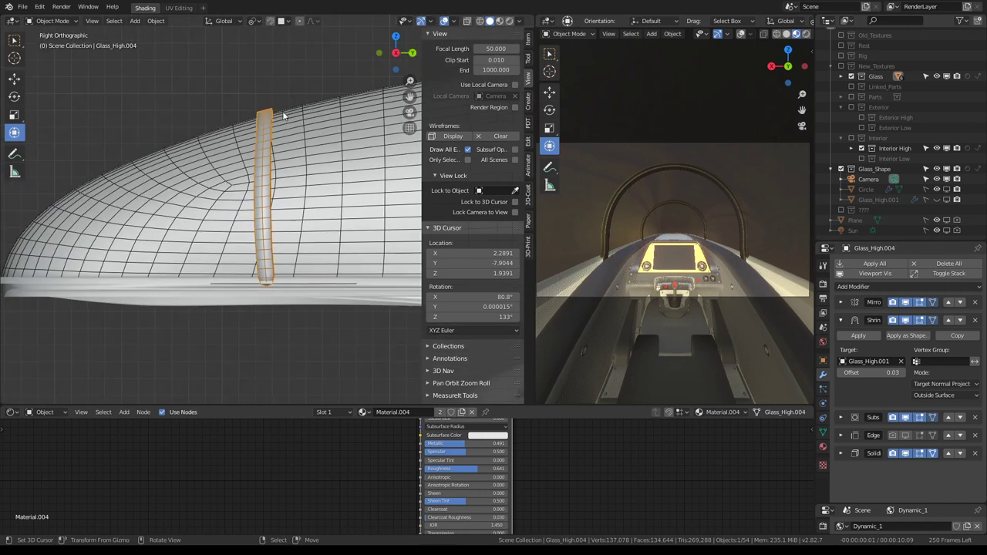
key(Tab)
click(851, 318)
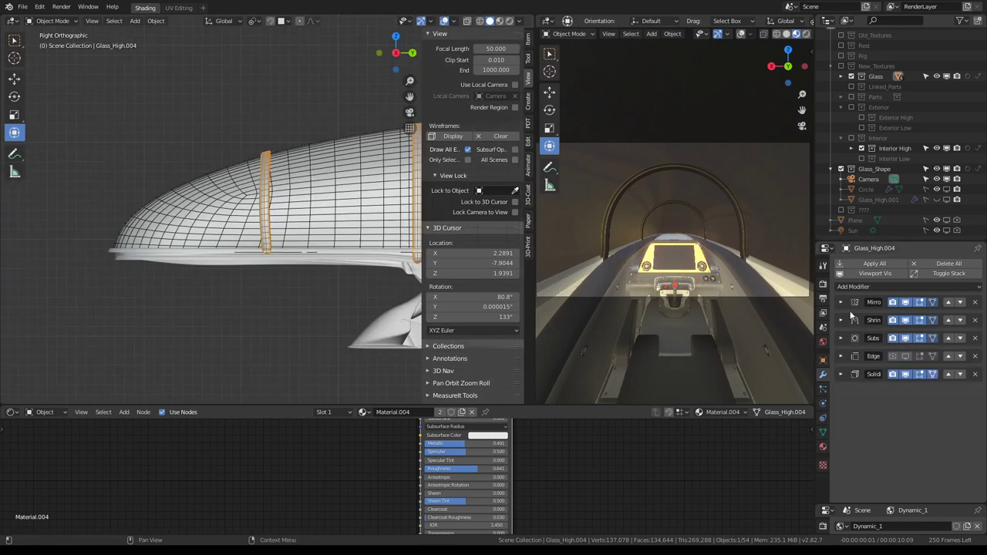
Step: Hide modifier effects in the viewport and rotate the bar about 4° in Edit Mode
click(885, 277)
key(Tab)
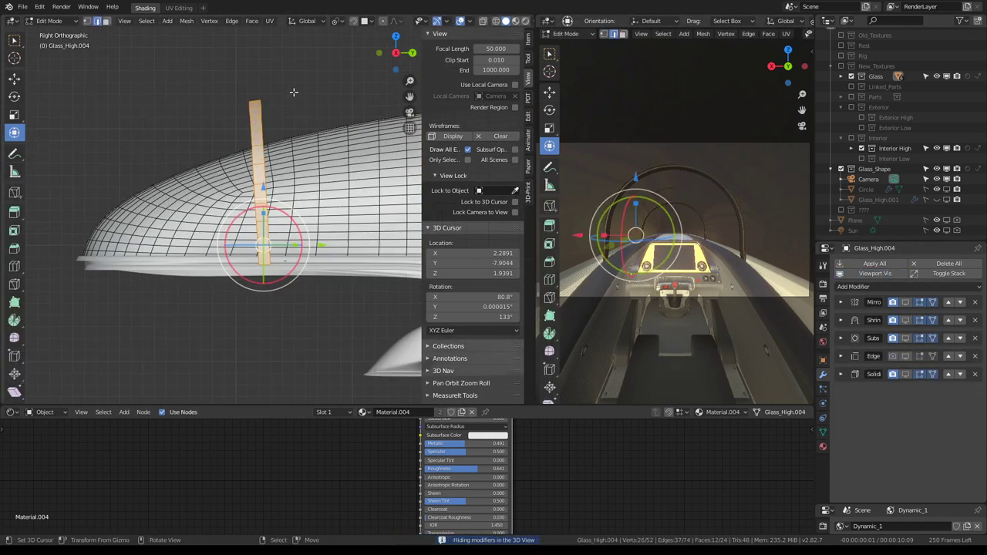
key(r)
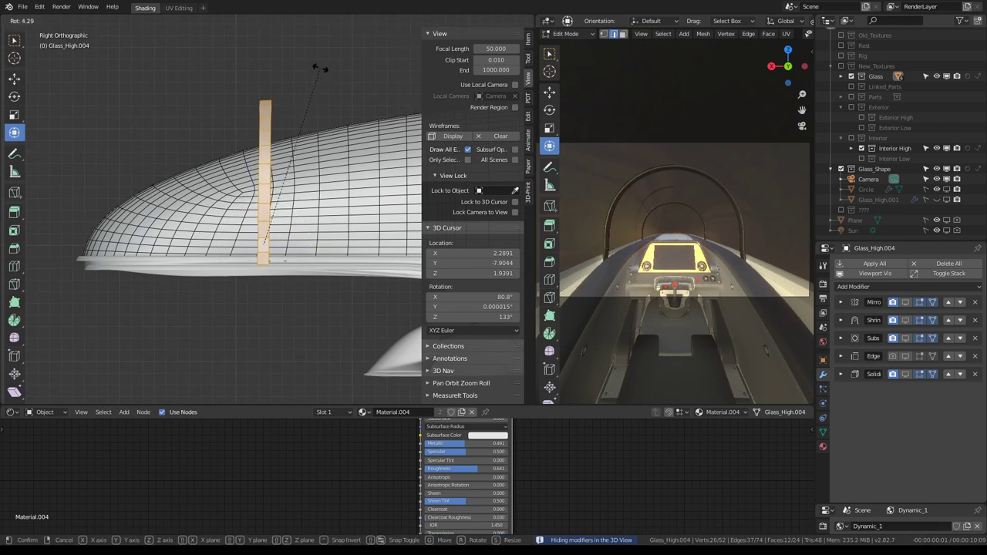
click(317, 68)
Step: Flatten both end edges of the bar to zero along Y
alt+click(270, 116)
key(s)
key(y)
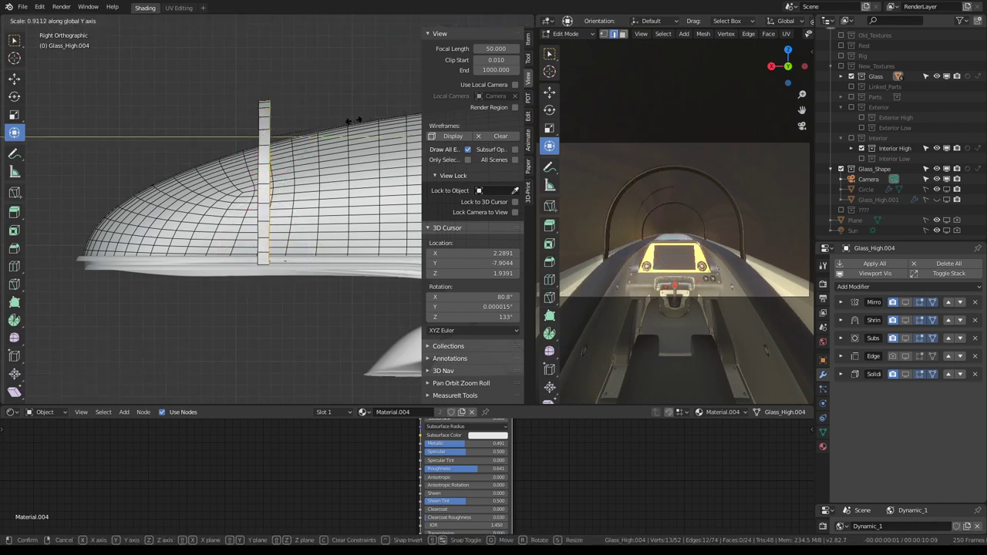
key(Return)
alt+click(266, 108)
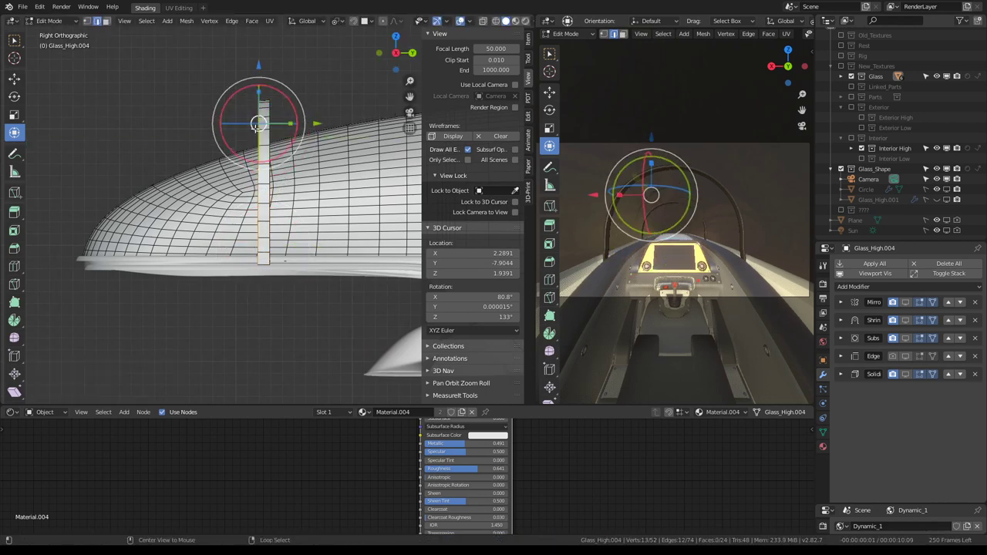
key(s)
key(y)
key(Return)
Step: Show the modifiers in the viewport again so the rib wraps onto the canopy
key(Tab)
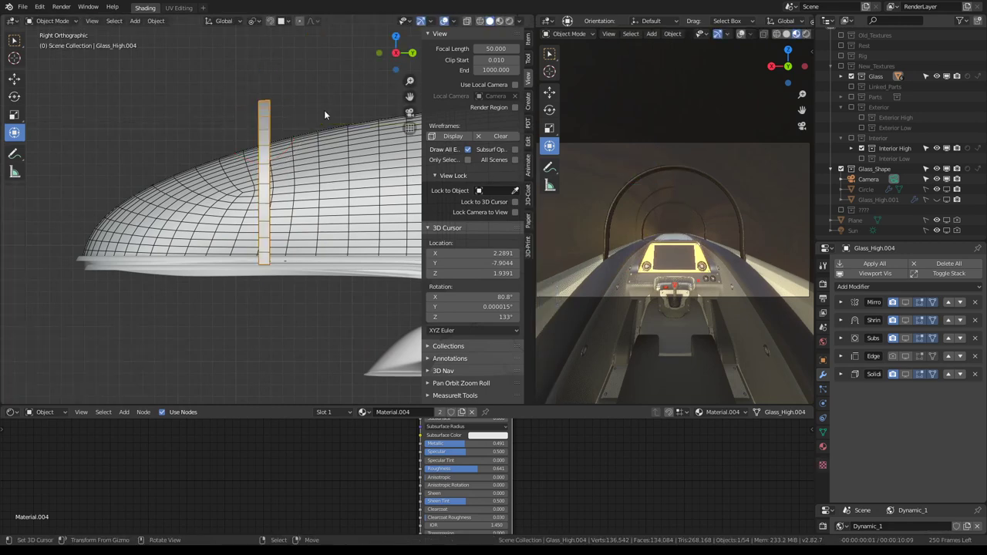
click(884, 275)
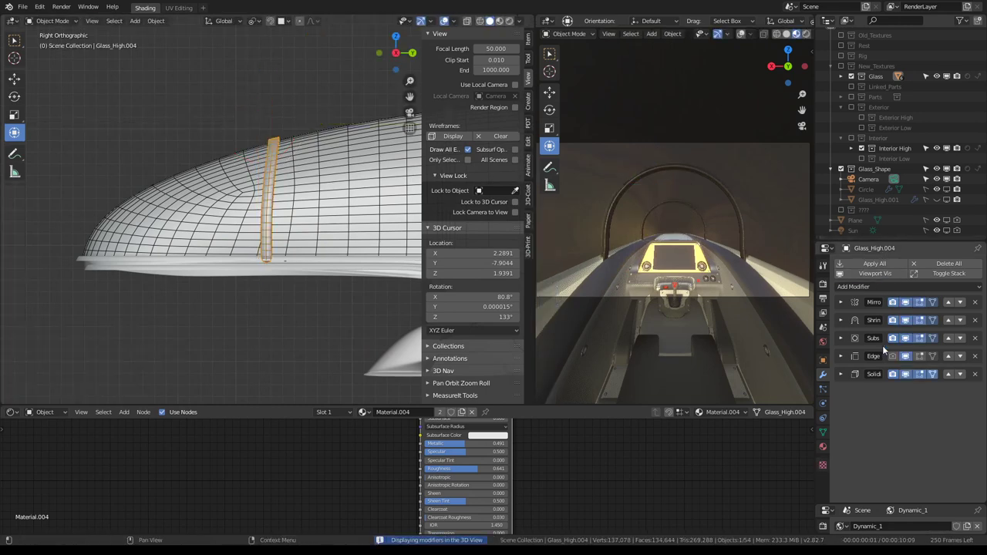
scroll(357, 171, up, 1)
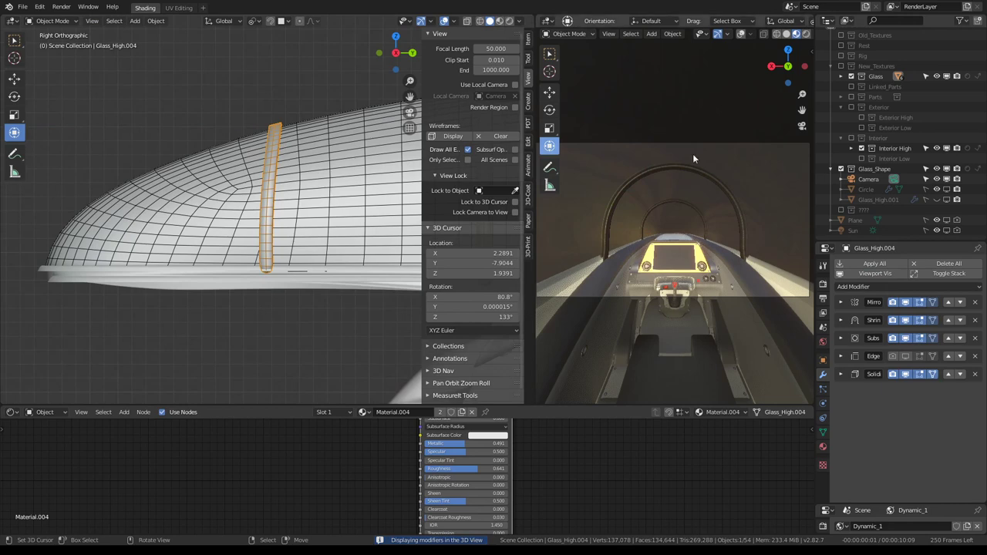
key(Tab)
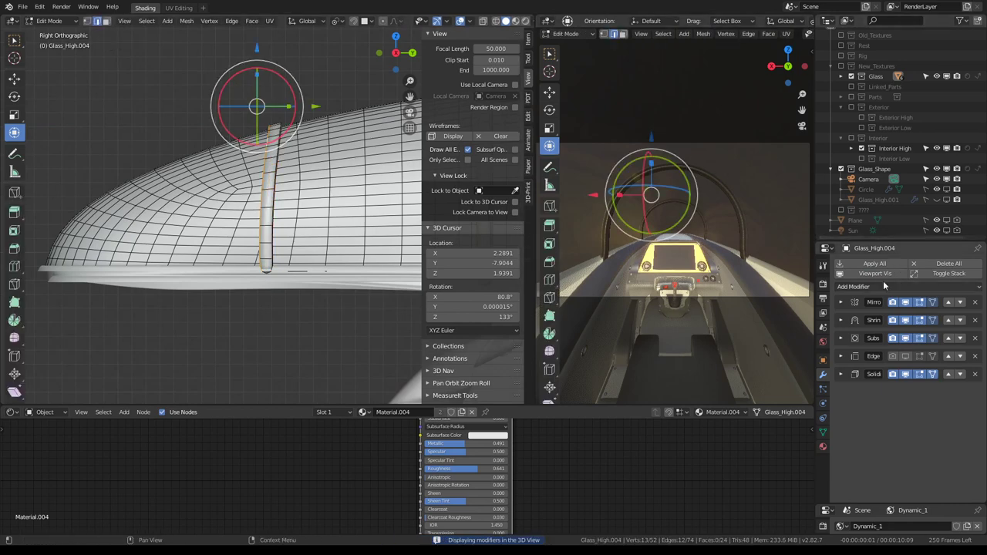
Step: From top view, select the rib ring, move it along X, then start moving it along Y
middle_drag(255, 255, 266, 173)
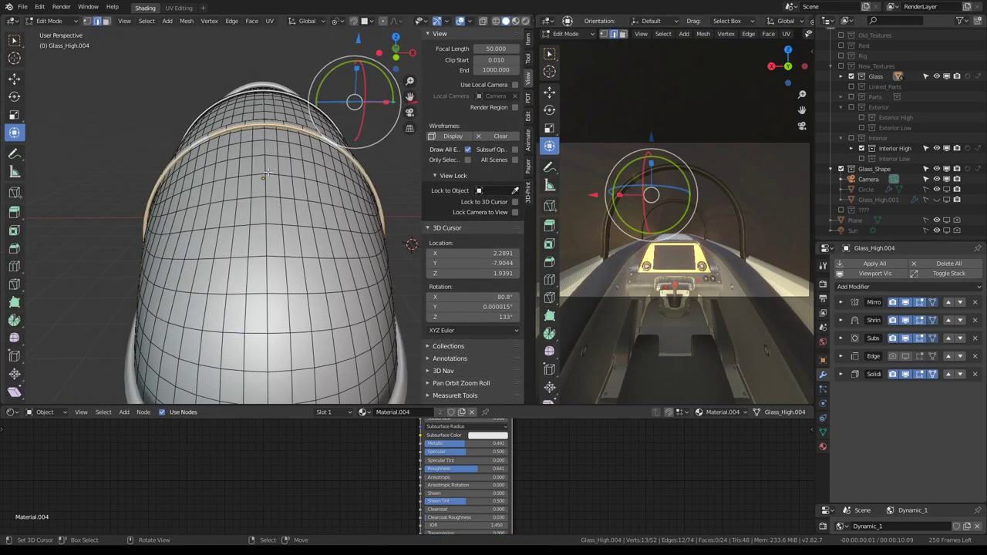
key(KP_7)
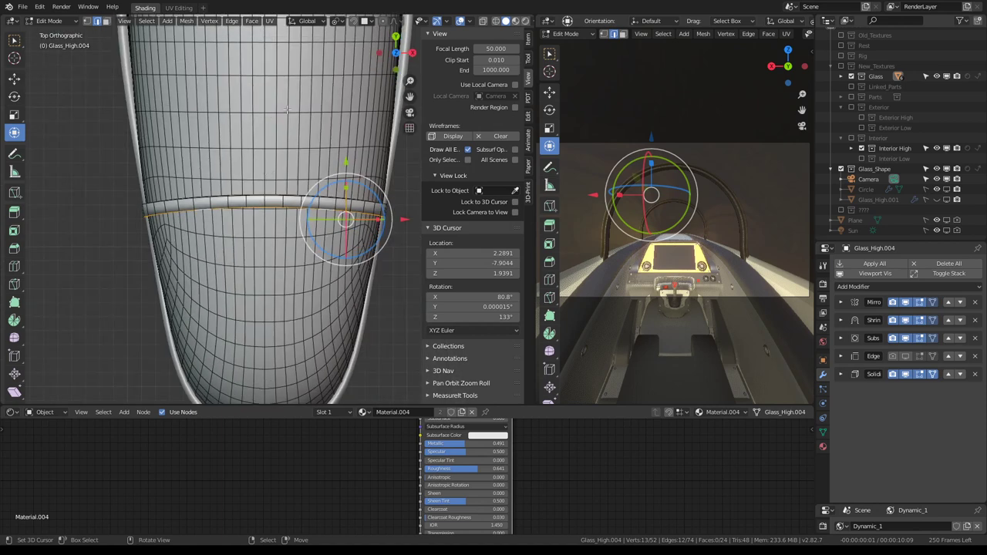
key(l)
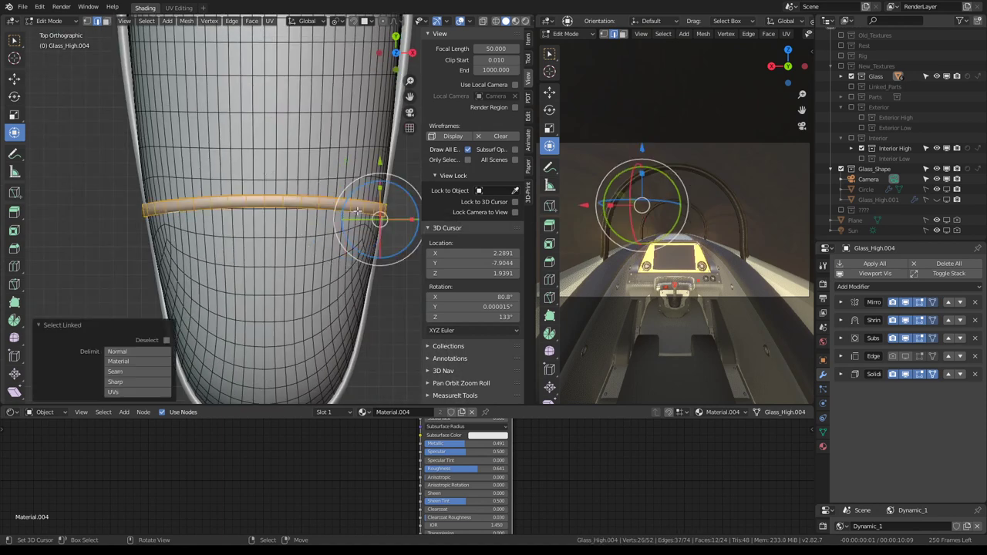
scroll(400, 215, down, 2)
key(g)
key(x)
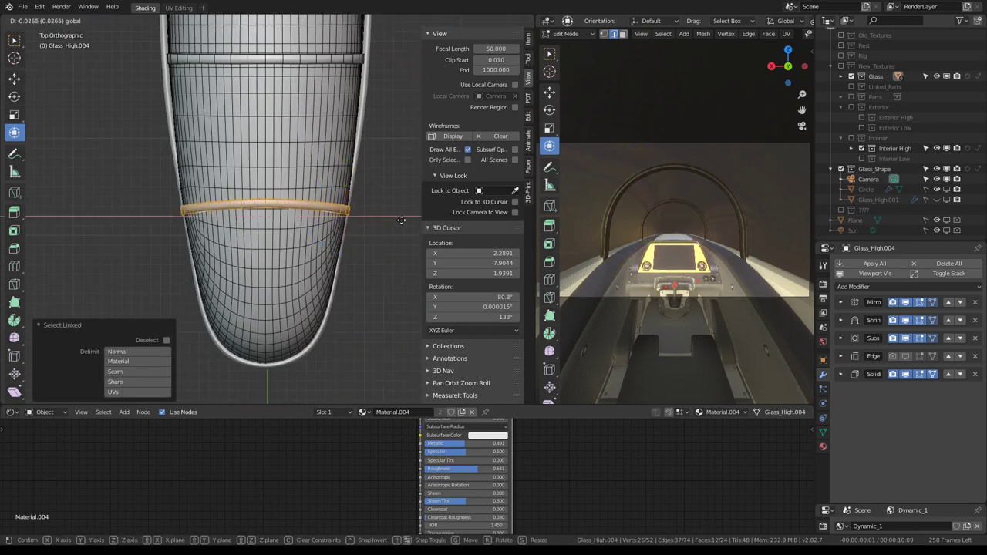
click(401, 220)
key(g)
key(y)
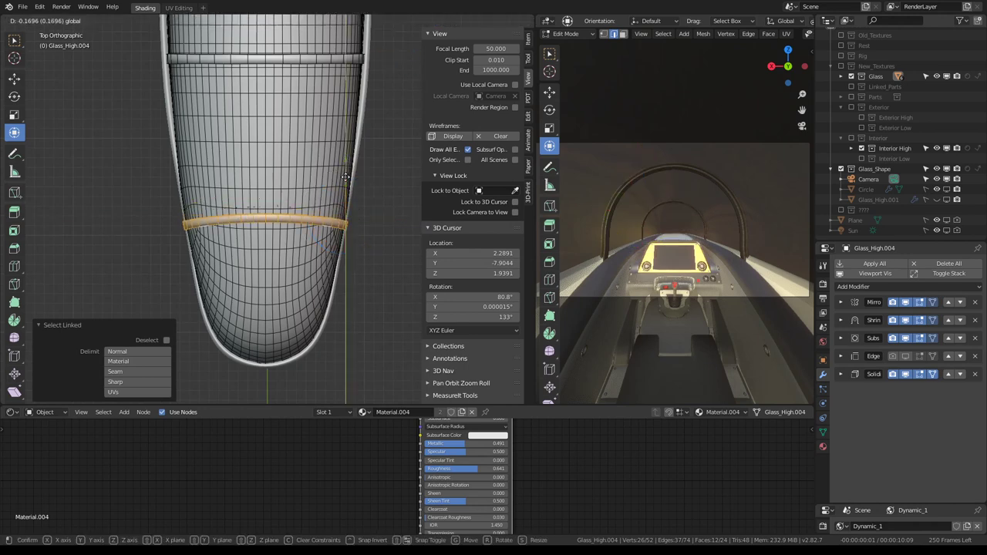
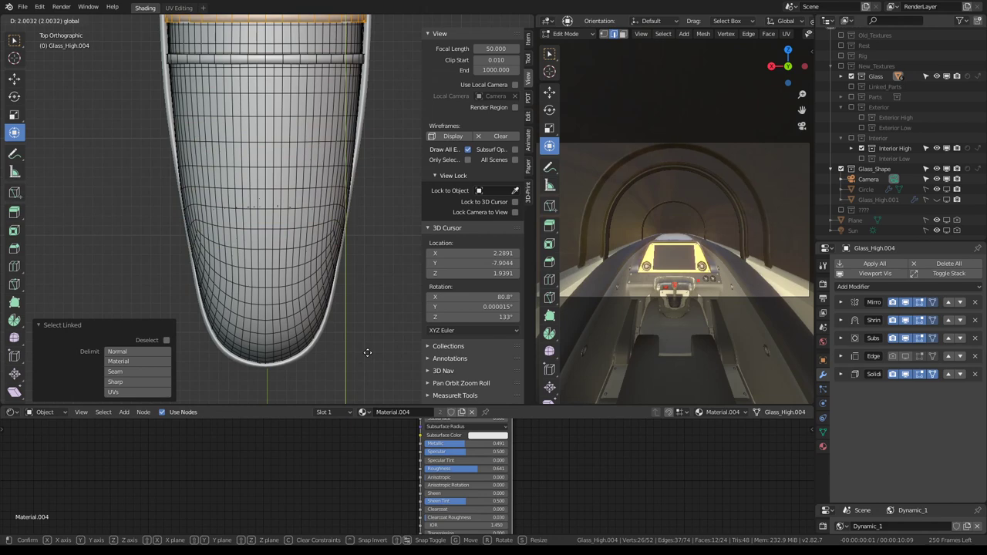
Step: Confirm the rib's new position at Y -0.662 and return to Object Mode
click(335, 219)
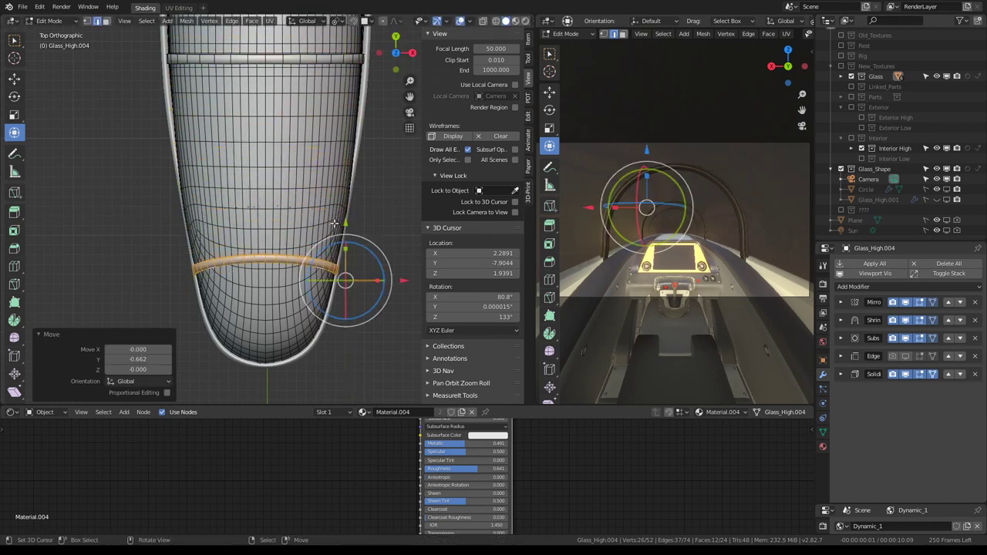
key(Tab)
scroll(769, 200, up, 2)
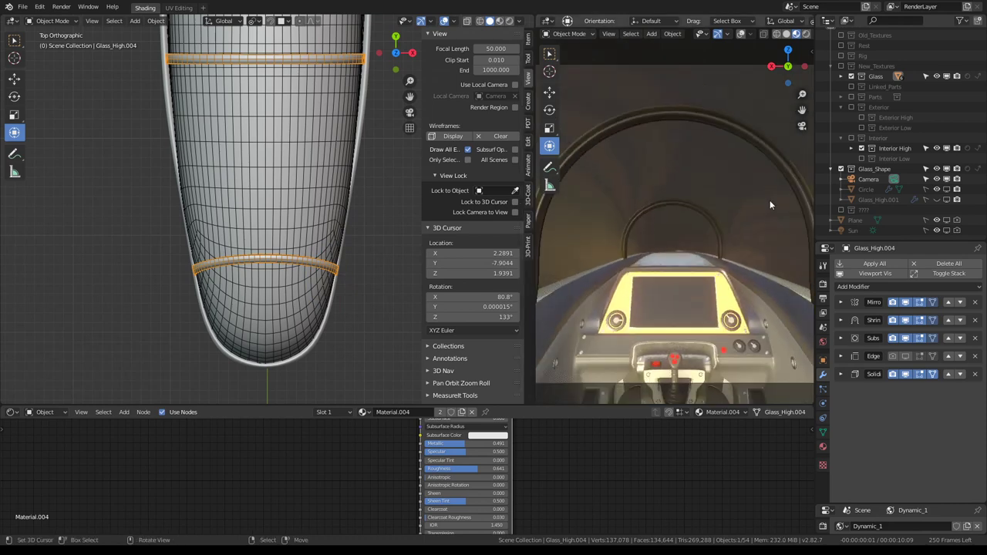
scroll(689, 194, up, 2)
scroll(691, 193, up, 2)
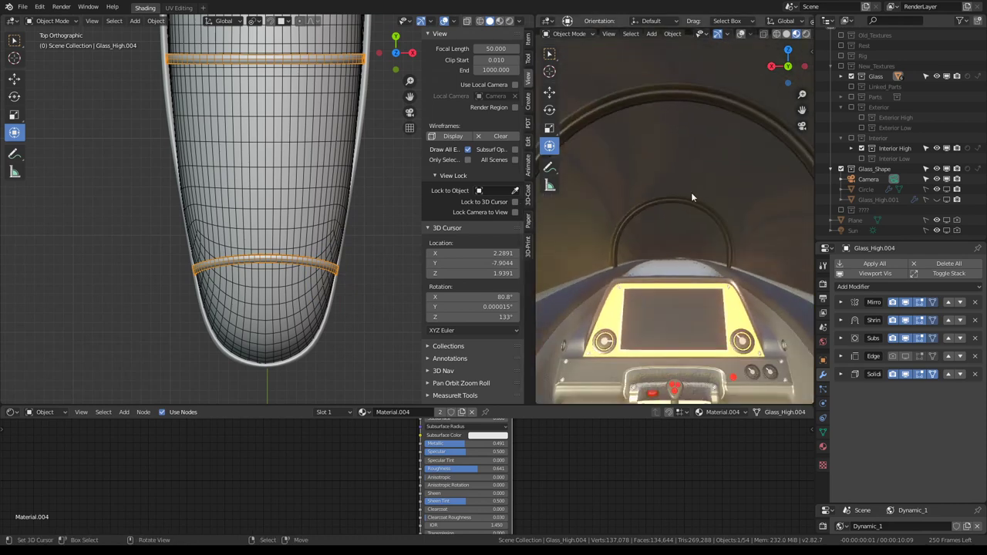
scroll(215, 174, down, 4)
Step: Orbit in close to inspect the orange rib on the glass canopy
mouse_move(215, 174)
middle_down()
mouse_move(289, 136)
mouse_move(363, 130)
mouse_move(337, 125)
mouse_move(507, 158)
middle_up()
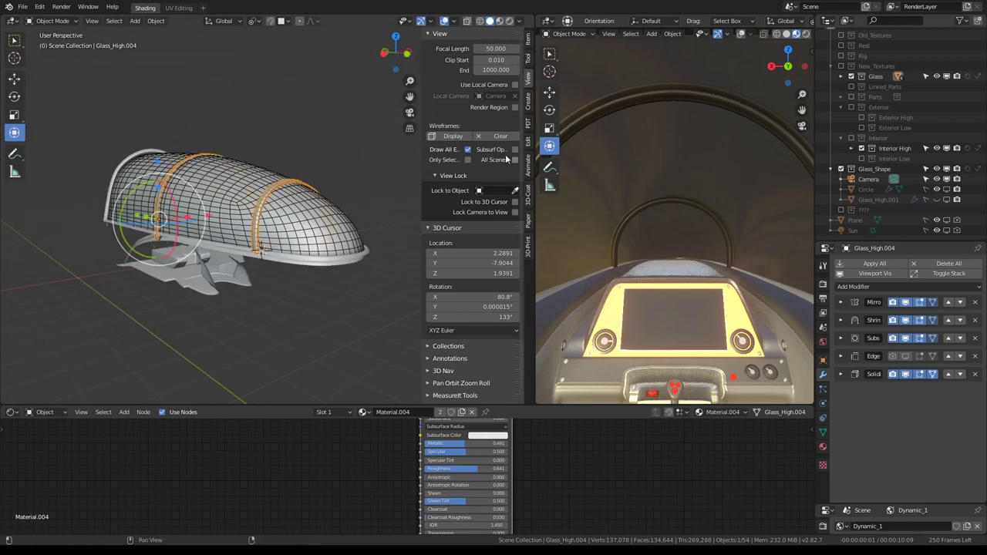
scroll(638, 180, down, 2)
middle_drag(324, 176, 247, 176)
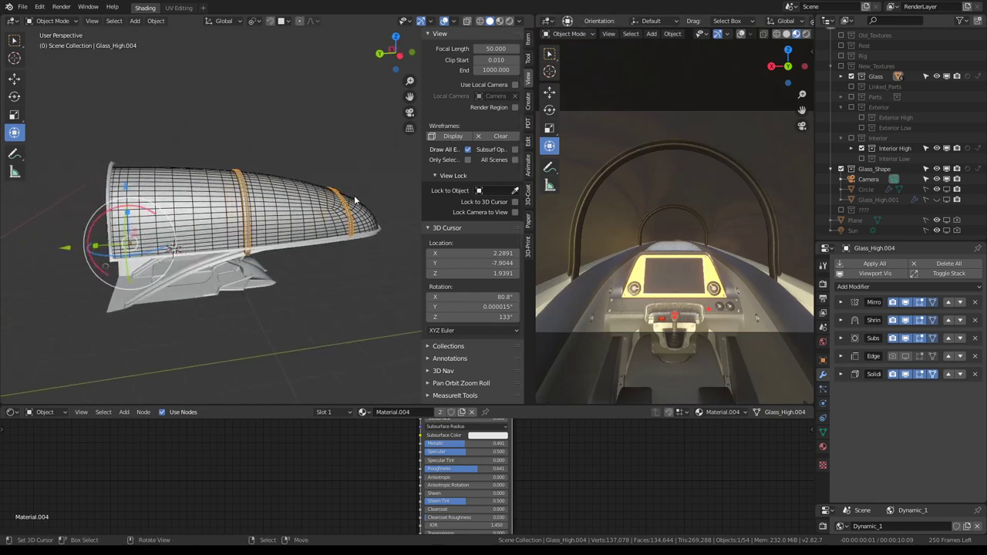
mouse_move(355, 200)
middle_down()
mouse_move(330, 176)
mouse_move(253, 145)
middle_up()
scroll(330, 176, up, 2)
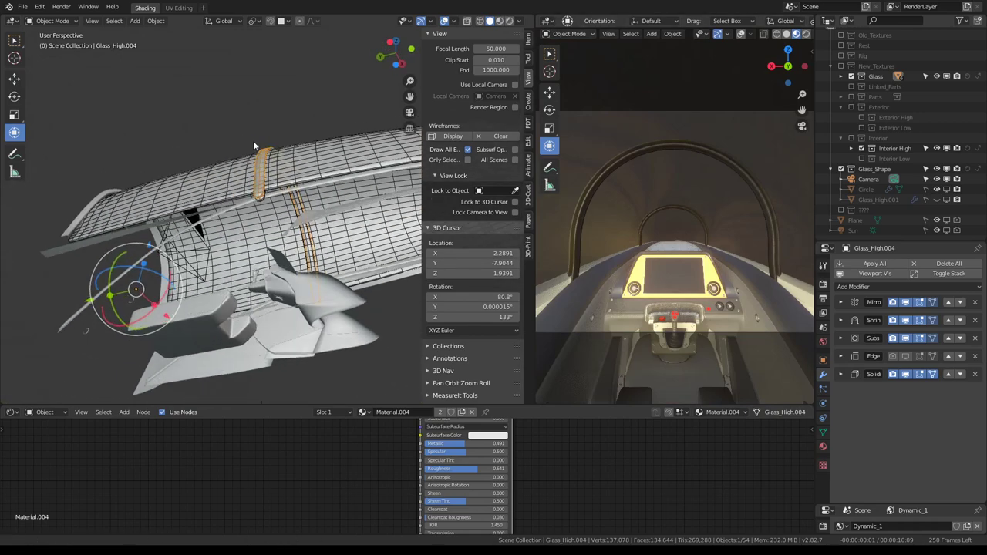
scroll(254, 162, up, 3)
middle_drag(256, 180, 251, 193)
Step: Extrude the rib's lower end edges and move them down to merge into the bottom rail
key(Tab)
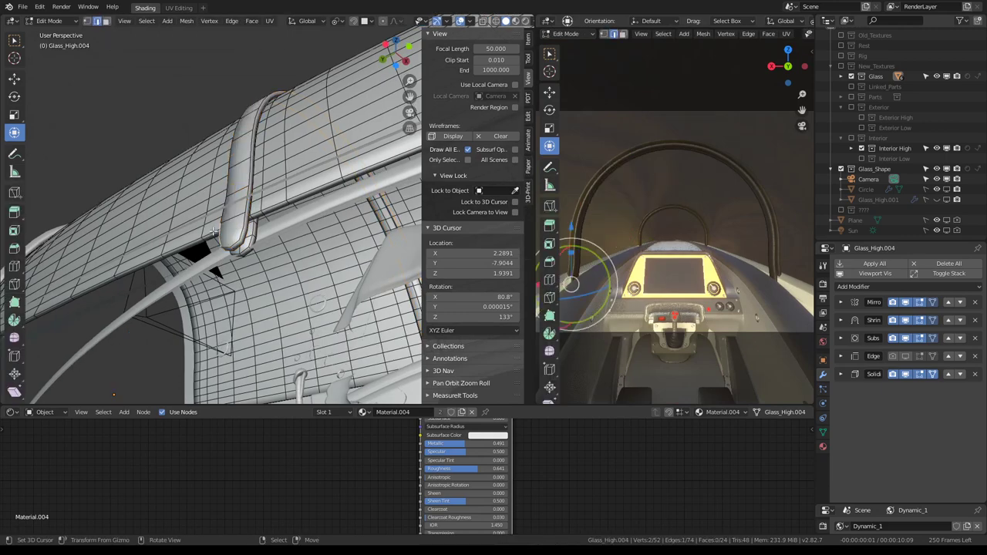
middle_drag(249, 230, 384, 251)
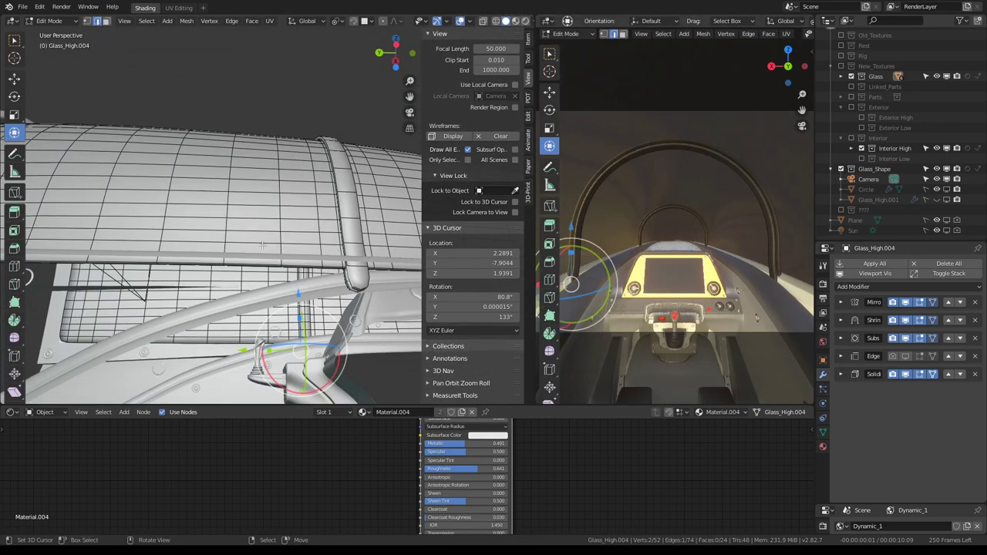
middle_drag(259, 266, 301, 272)
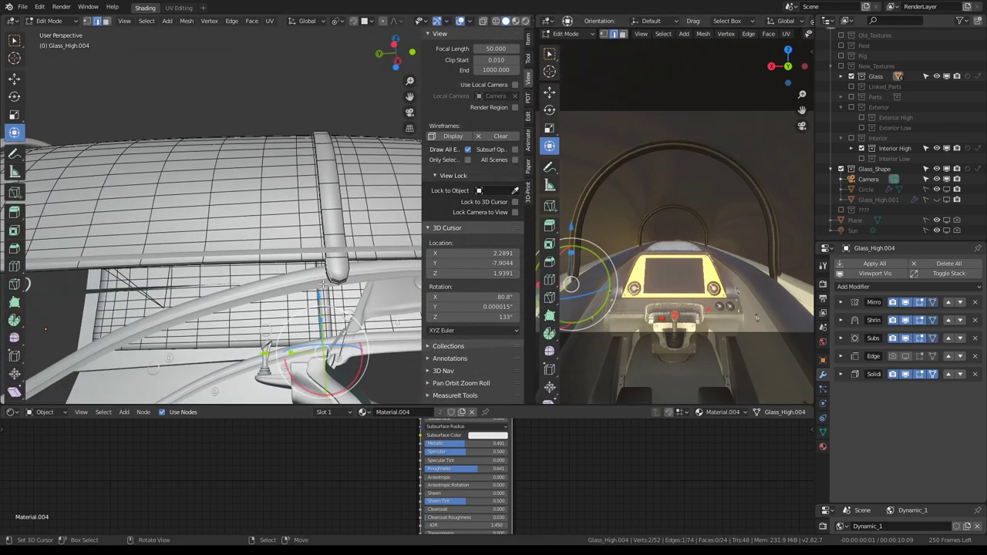
key(e)
right_click(323, 286)
key(g)
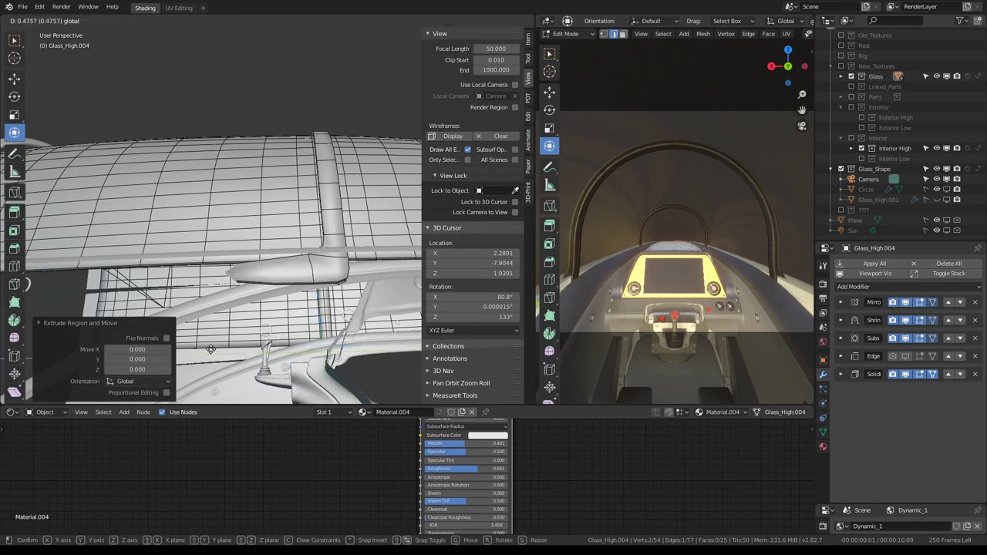
click(211, 348)
Step: Return to Object Mode and orbit the rendered view to check the merged rib
key(Tab)
scroll(610, 229, up, 5)
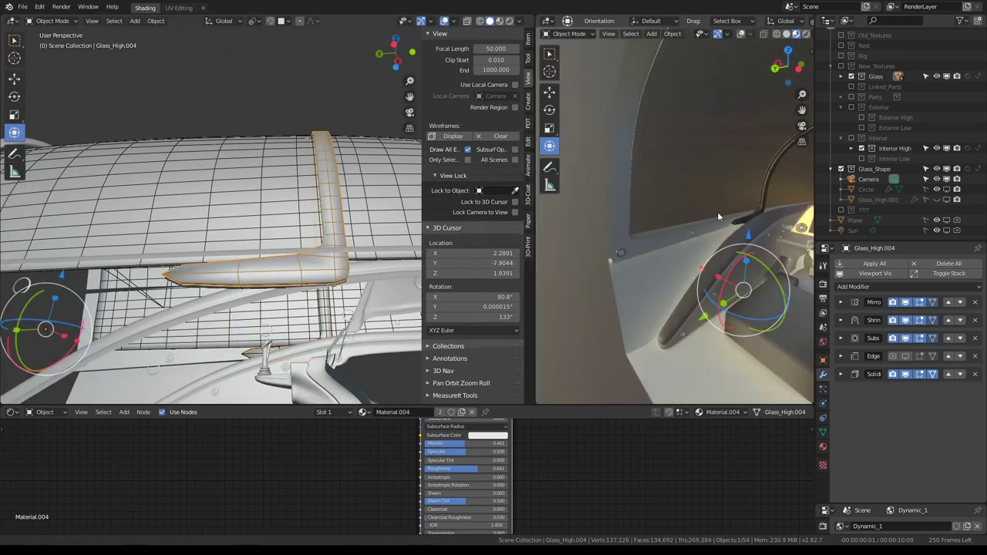
mouse_move(717, 211)
middle_down()
mouse_move(648, 216)
mouse_move(696, 226)
mouse_move(616, 228)
mouse_move(621, 202)
mouse_move(601, 200)
mouse_move(669, 199)
mouse_move(555, 205)
middle_up()
middle_drag(301, 212, 261, 209)
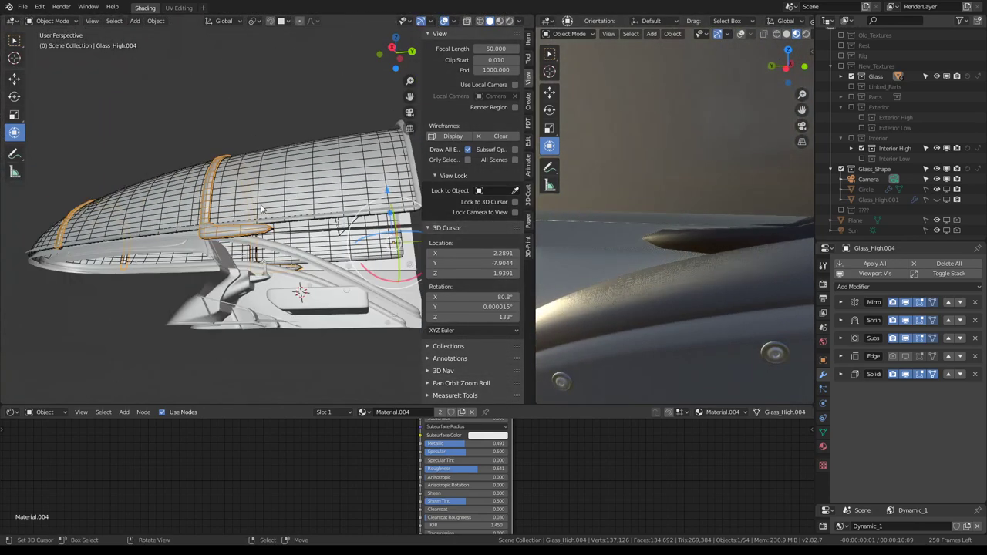
middle_drag(230, 190, 231, 214)
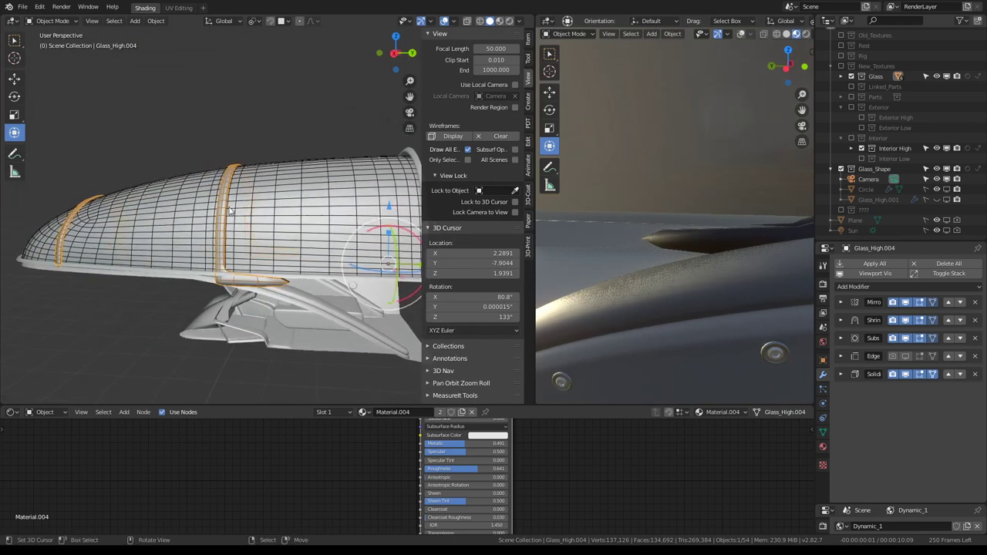
Step: Select the entire connected rib ring in Edit Mode and maximize the rendered view around it
key(Tab)
key(Tab)
key(Tab)
key(KP_Decimal)
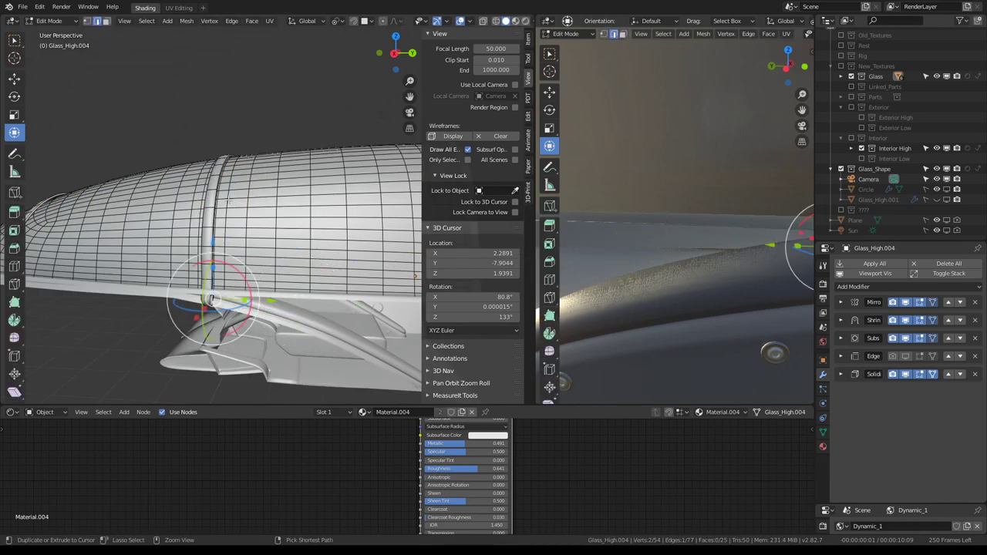
click(216, 165)
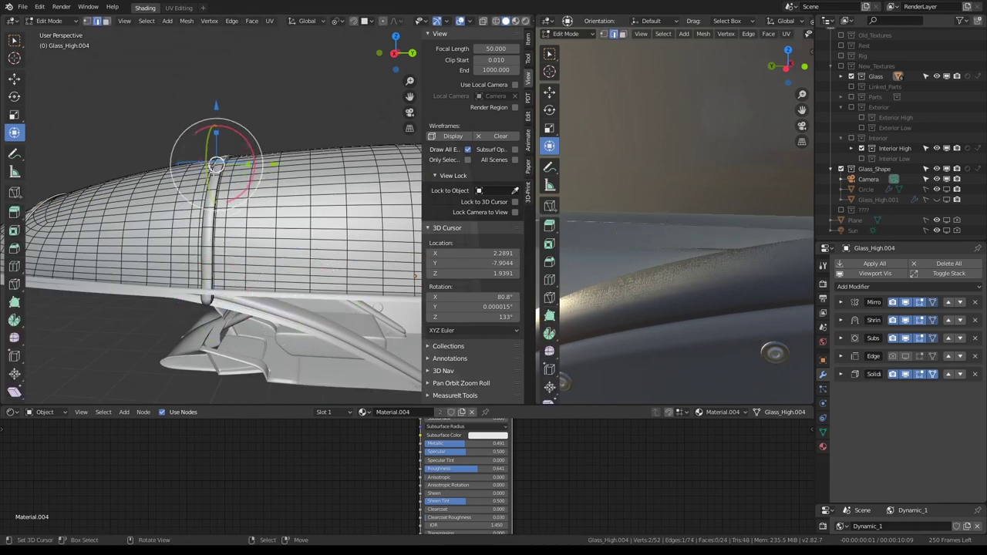
key(l)
key(KP_Decimal)
mouse_move(725, 232)
middle_down()
mouse_move(758, 219)
mouse_move(740, 175)
middle_up()
middle_drag(331, 200, 296, 189)
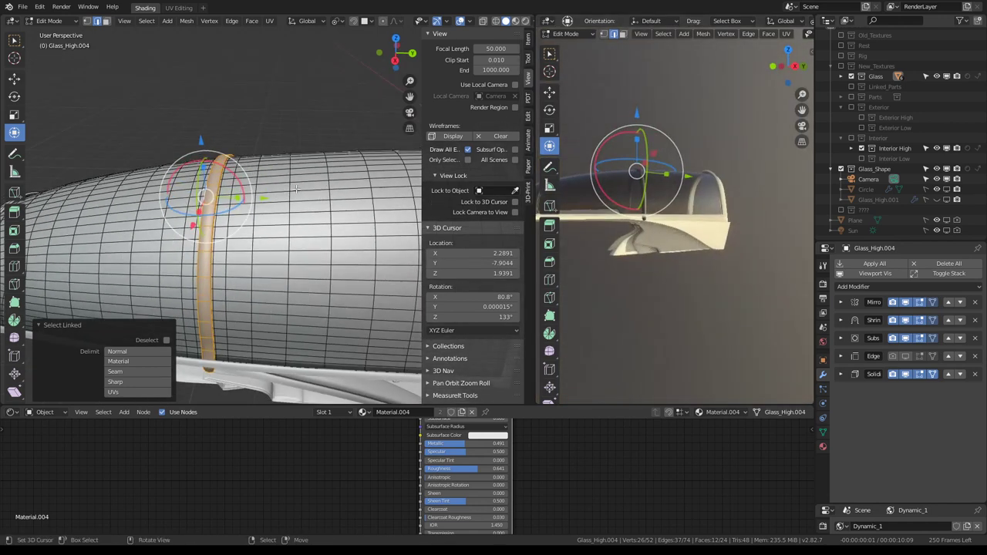
key(ctrl+space)
mouse_move(654, 190)
middle_down()
mouse_move(725, 249)
mouse_move(714, 249)
middle_up()
Step: Duplicate the rib and place the copy 2.213 along Y at the canopy's rear
key(shift+d)
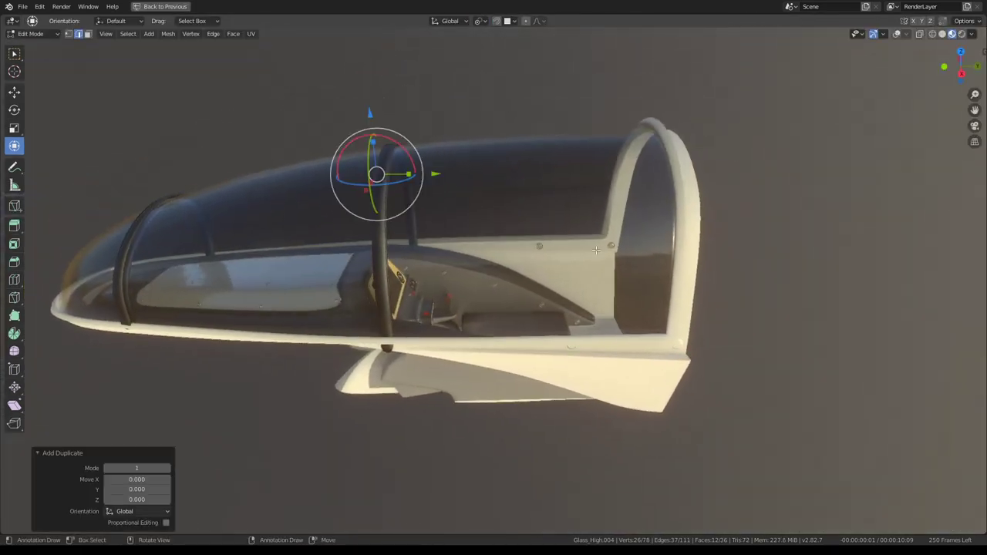
drag(427, 173, 708, 170)
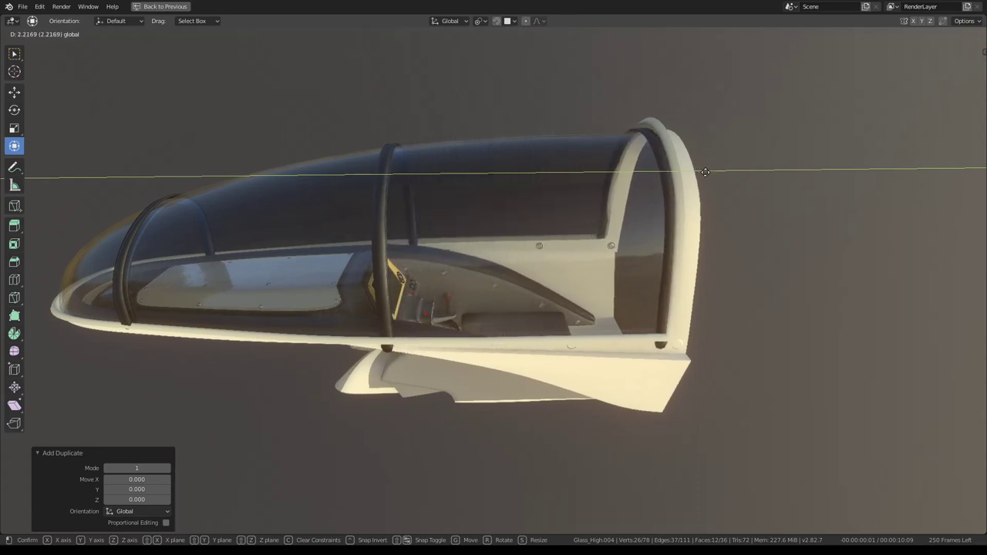
click(705, 172)
middle_drag(705, 171, 610, 132)
scroll(504, 149, up, 5)
middle_drag(504, 150, 530, 113)
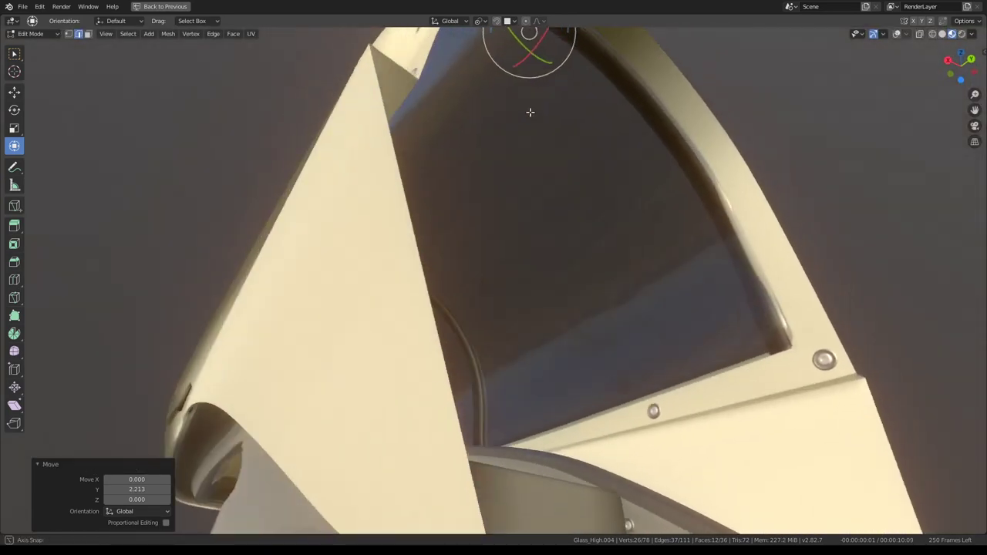
scroll(530, 112, down, 5)
mouse_move(597, 150)
middle_down()
mouse_move(452, 146)
mouse_move(414, 128)
mouse_move(410, 103)
mouse_move(365, 132)
mouse_move(506, 141)
middle_up()
Step: Undo an accidental deletion of the seal object and restore the full multi-panel layout
key(Tab)
key(Tab)
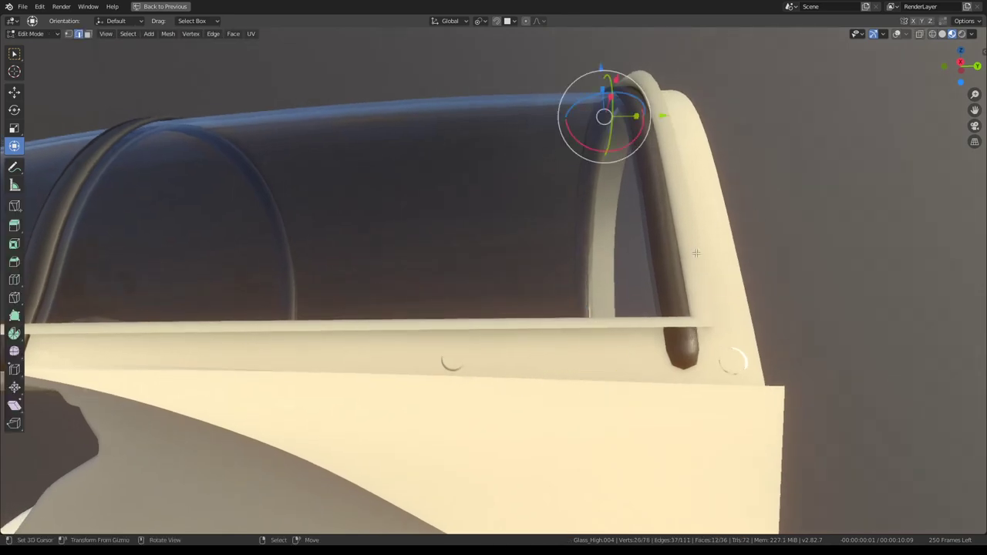
key(Tab)
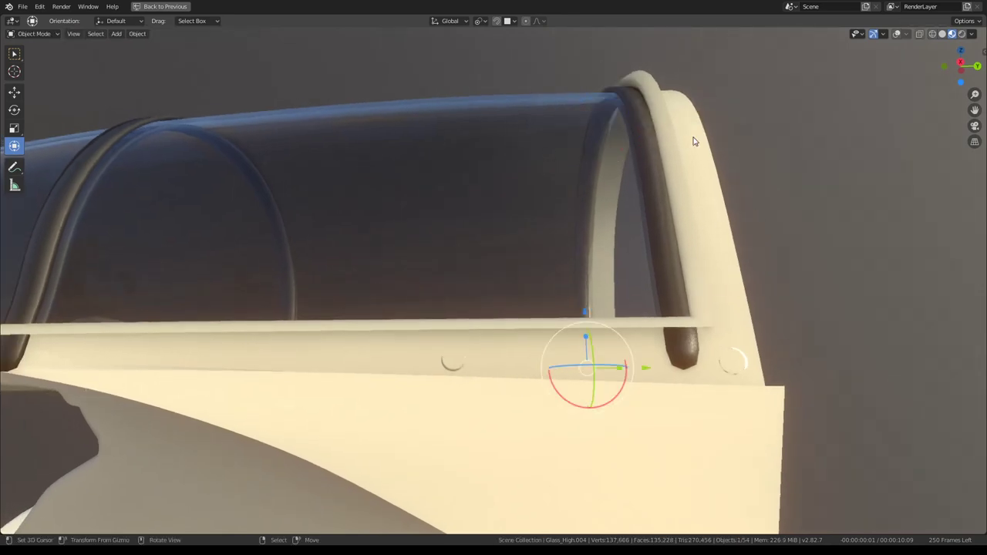
key(Delete)
key(ctrl+z)
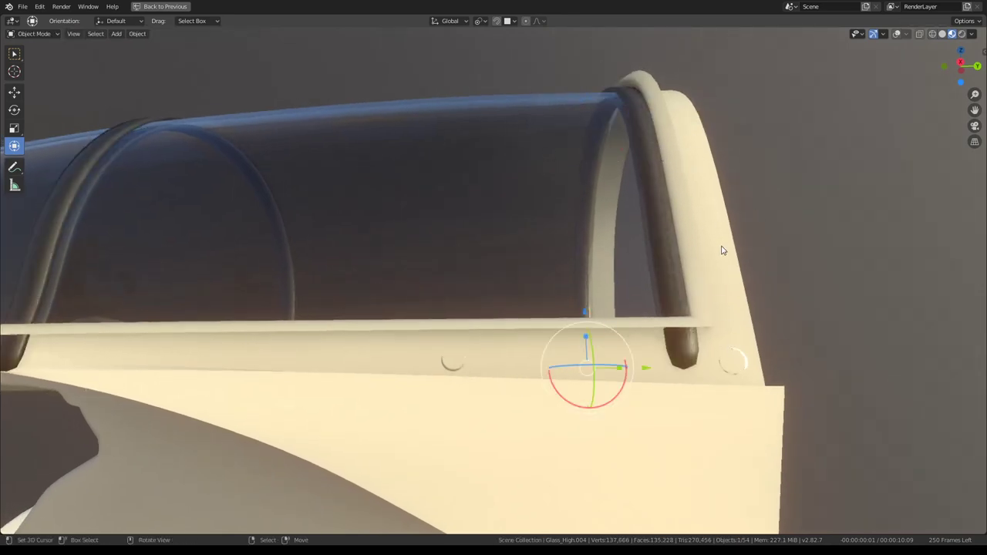
key(ctrl+space)
key(Tab)
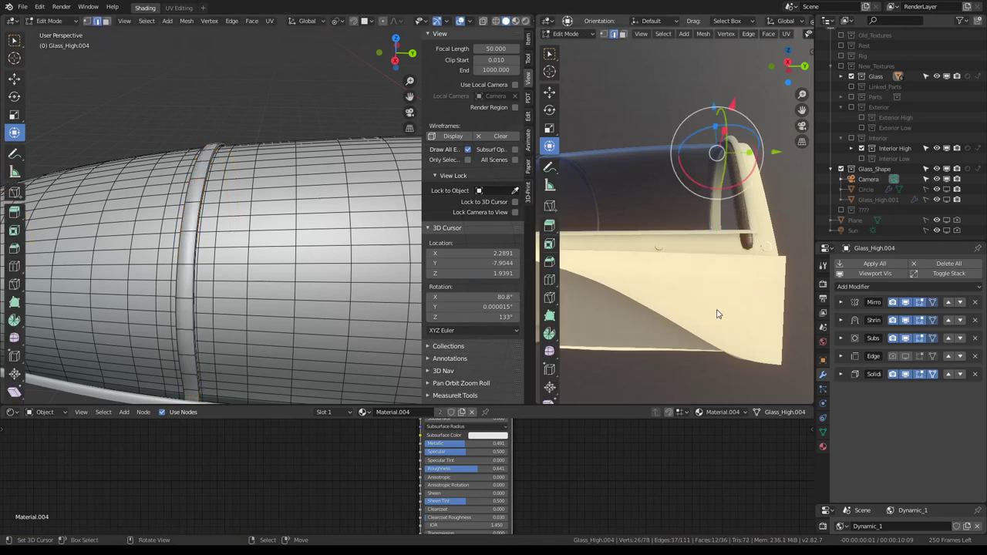
Step: Leave Edit Mode and select the Glass_High canopy glass
key(Tab)
click(715, 317)
mouse_move(716, 318)
middle_down()
mouse_move(702, 278)
mouse_move(700, 197)
mouse_move(703, 239)
mouse_move(718, 223)
middle_up()
click(718, 223)
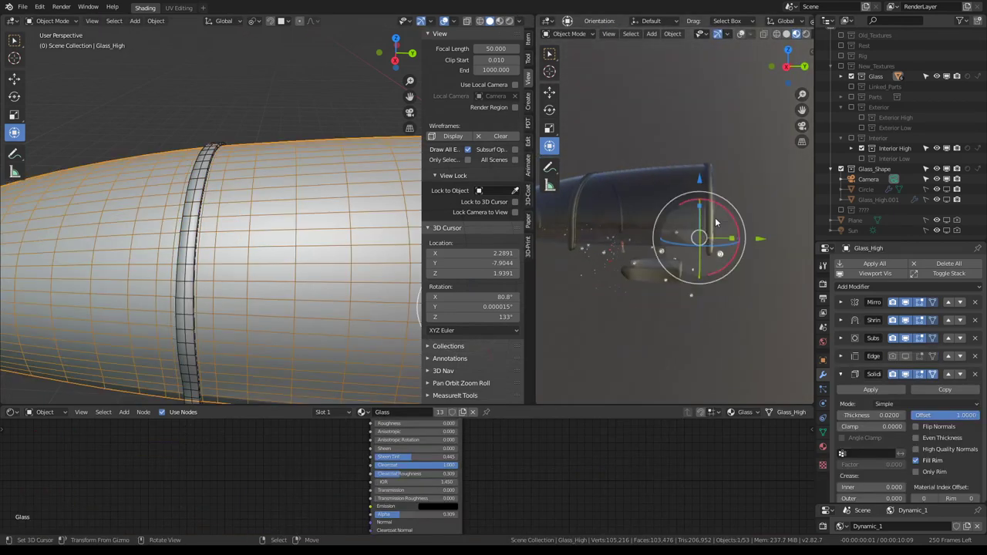
scroll(274, 142, down, 3)
middle_drag(274, 142, 231, 208)
Step: Select the connected rear ring at the cylinder end and nudge it 0.092 along Y
click(224, 231)
key(Tab)
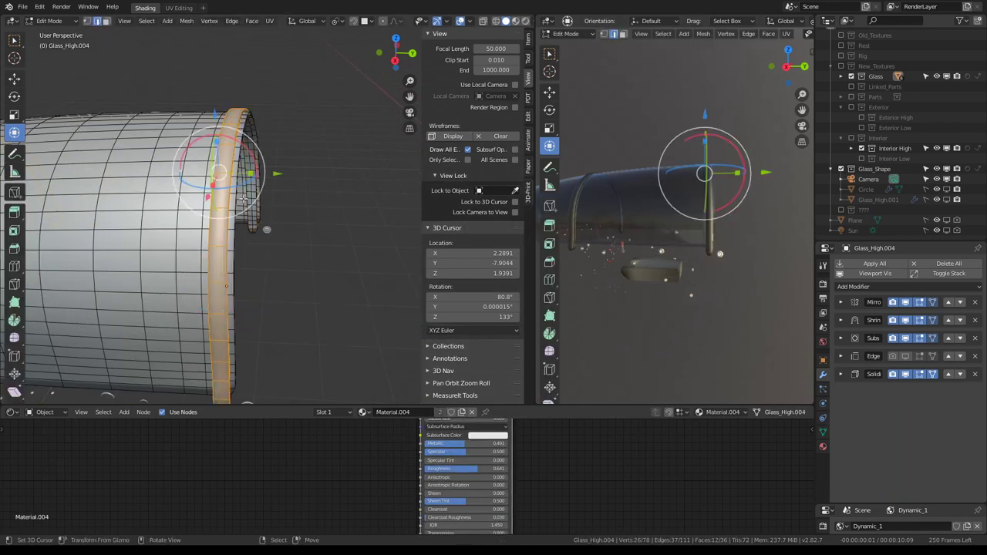
click(212, 228)
key(ctrl+l)
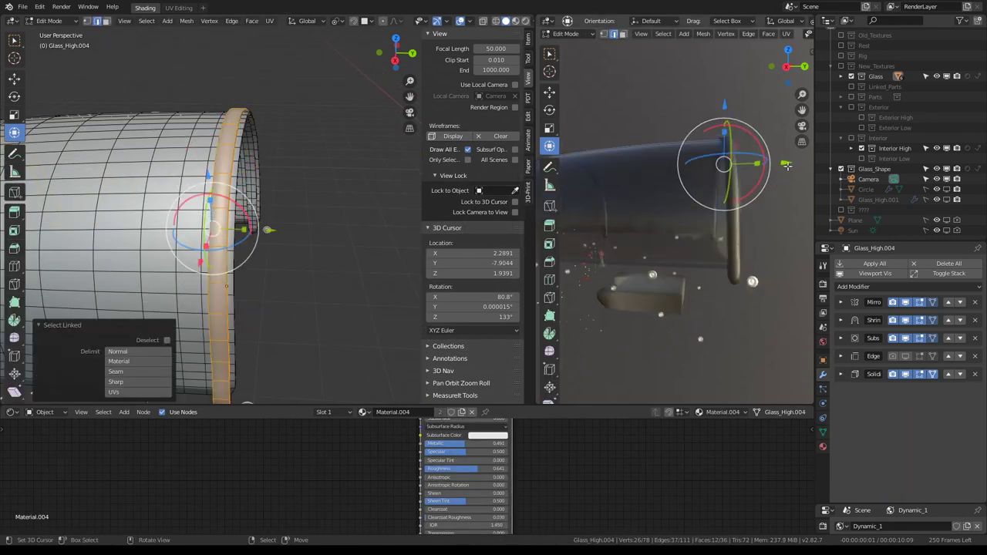
middle_drag(725, 232, 756, 102)
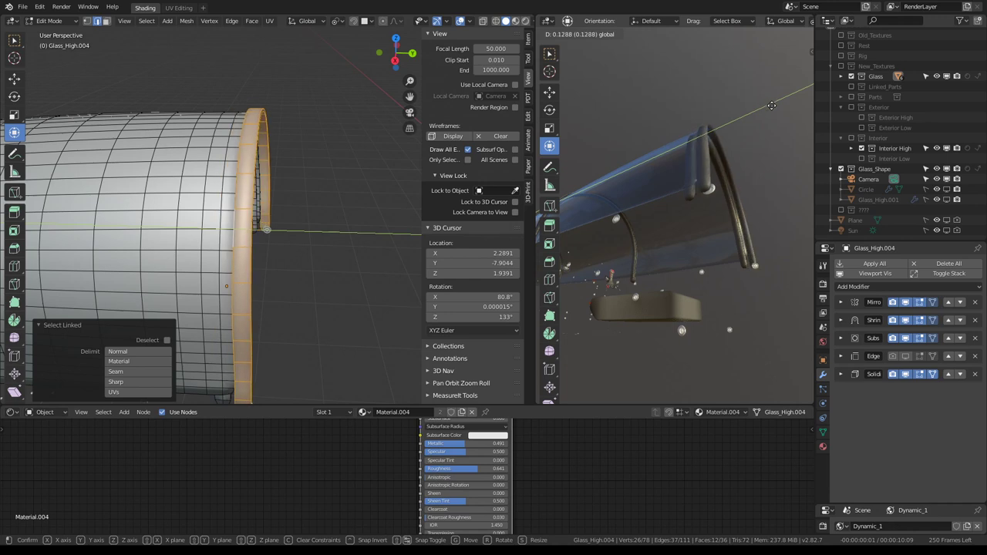
click(733, 100)
middle_drag(733, 100, 699, 92)
scroll(699, 92, up, 3)
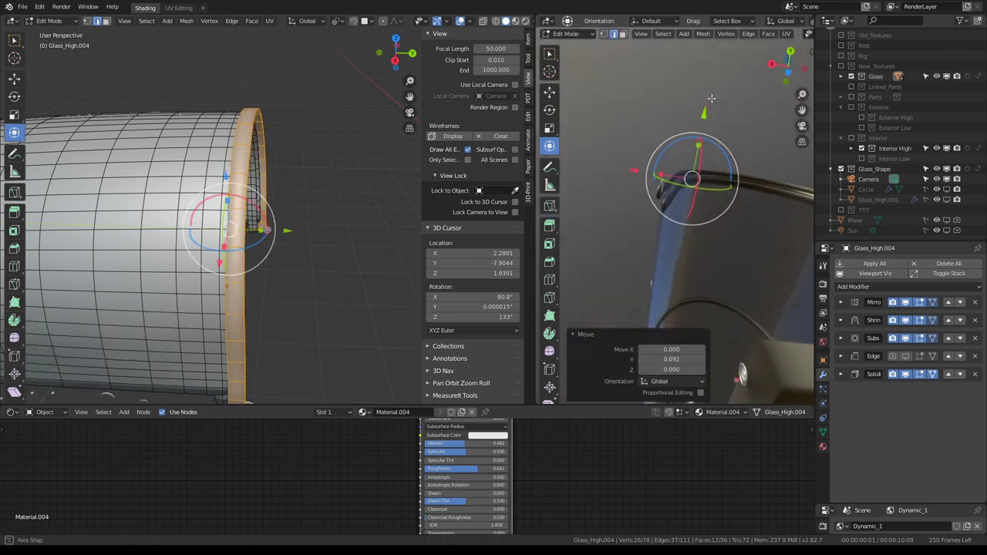
scroll(709, 93, up, 2)
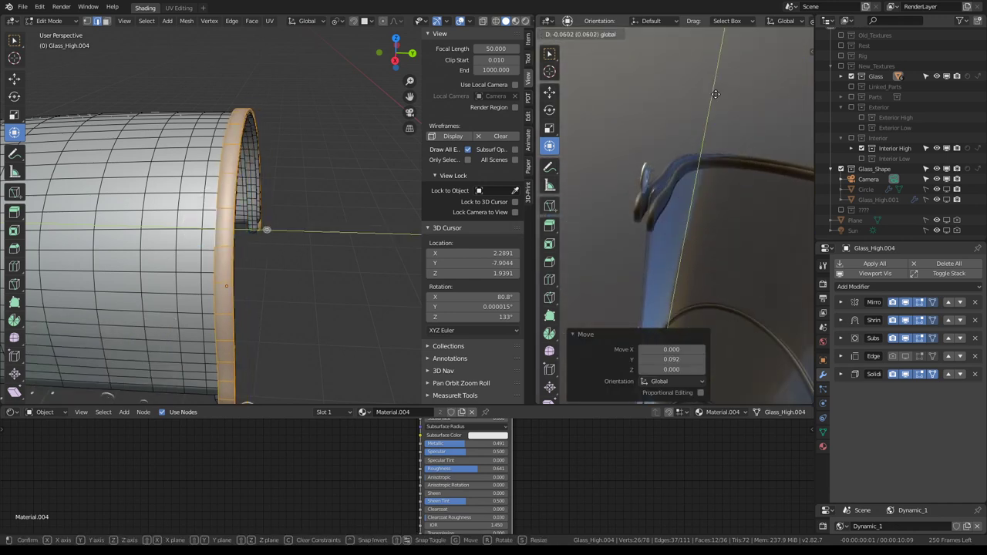
Step: Return to Object Mode and orbit both viewports around the ribbed canopy
key(Tab)
mouse_move(254, 192)
middle_down()
mouse_move(225, 124)
mouse_move(293, 133)
middle_up()
mouse_move(601, 158)
middle_down()
mouse_move(642, 175)
mouse_move(779, 286)
mouse_move(700, 257)
mouse_move(677, 219)
mouse_move(691, 202)
middle_up()
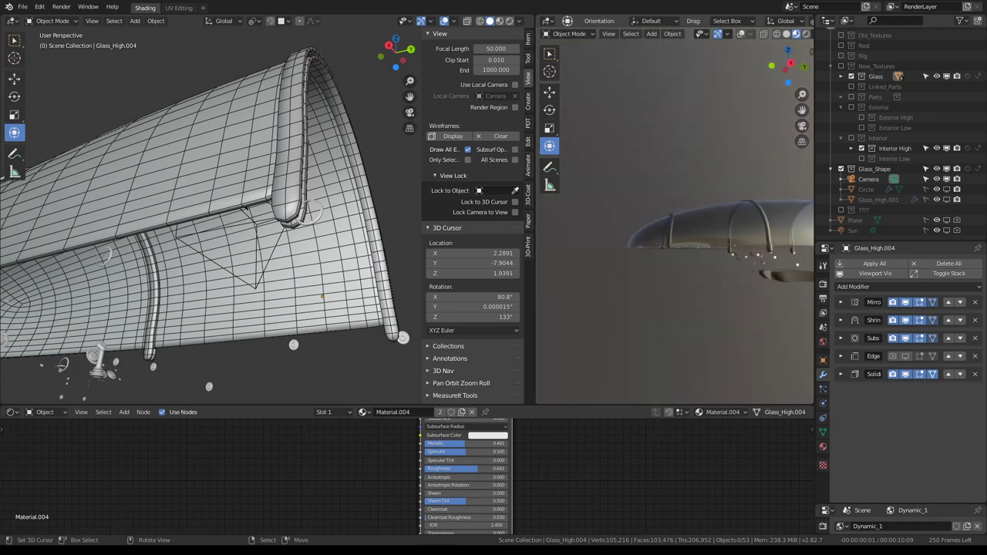
Step: Select the whole front rib in Edit Mode and switch to Right Ortho view
scroll(670, 203, up, 5)
click(654, 218)
key(Tab)
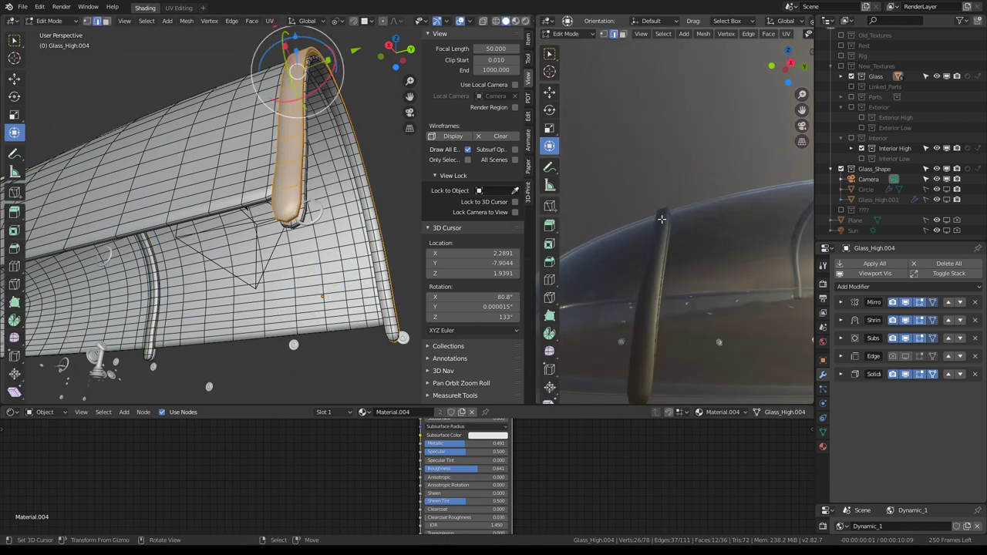
scroll(662, 219, down, 4)
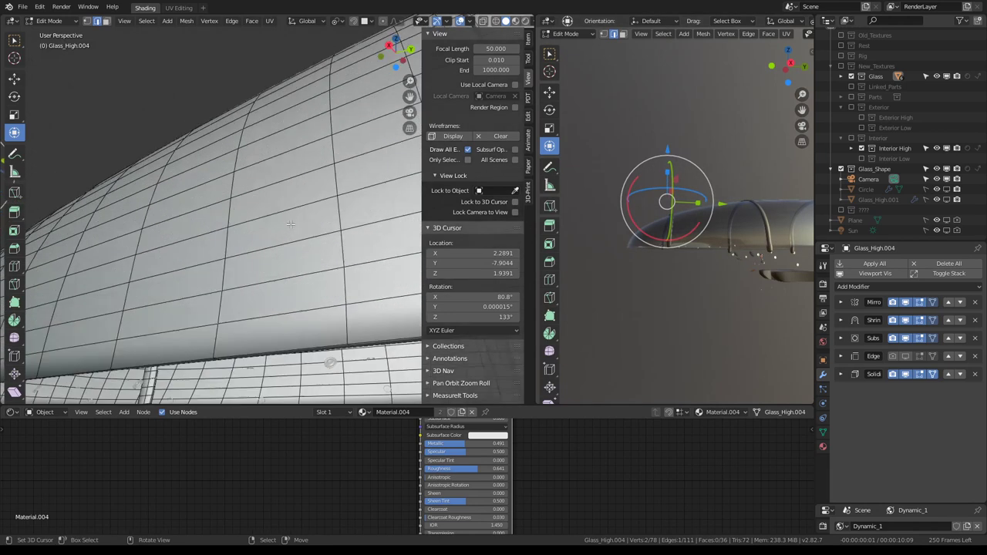
middle_drag(351, 219, 225, 216)
key(l)
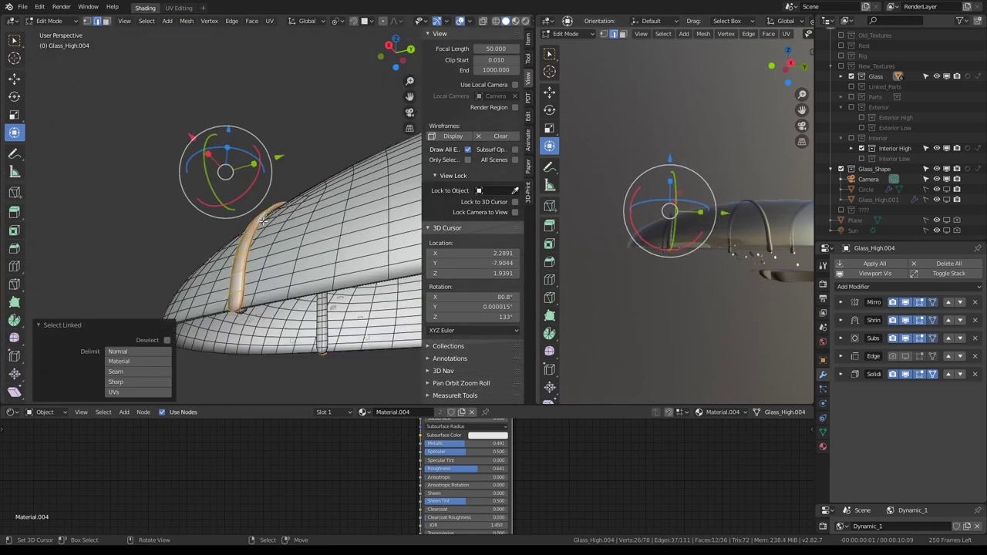
key(KP_3)
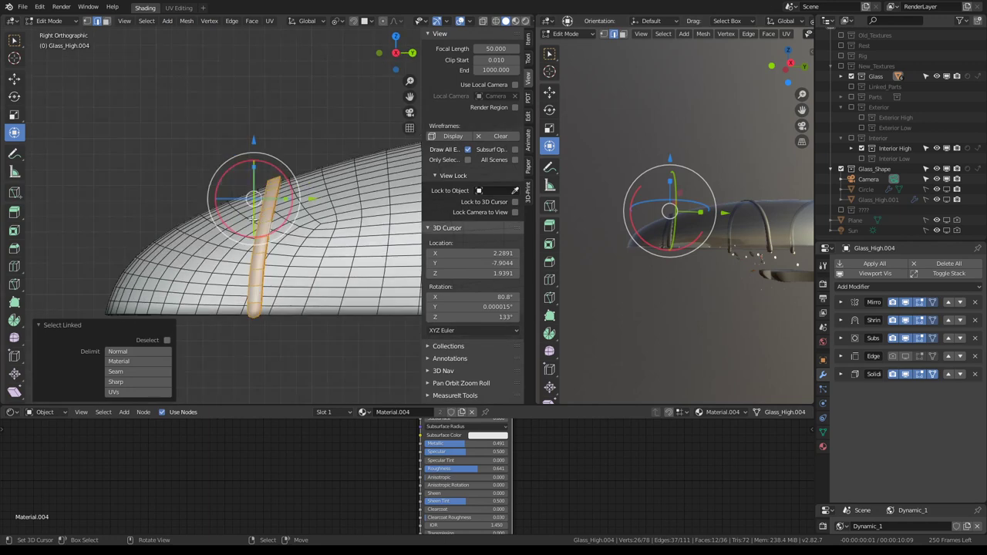
middle_drag(253, 220, 342, 293)
Step: Rotate the front rib -15.3° and move it into place along the glass
key(r)
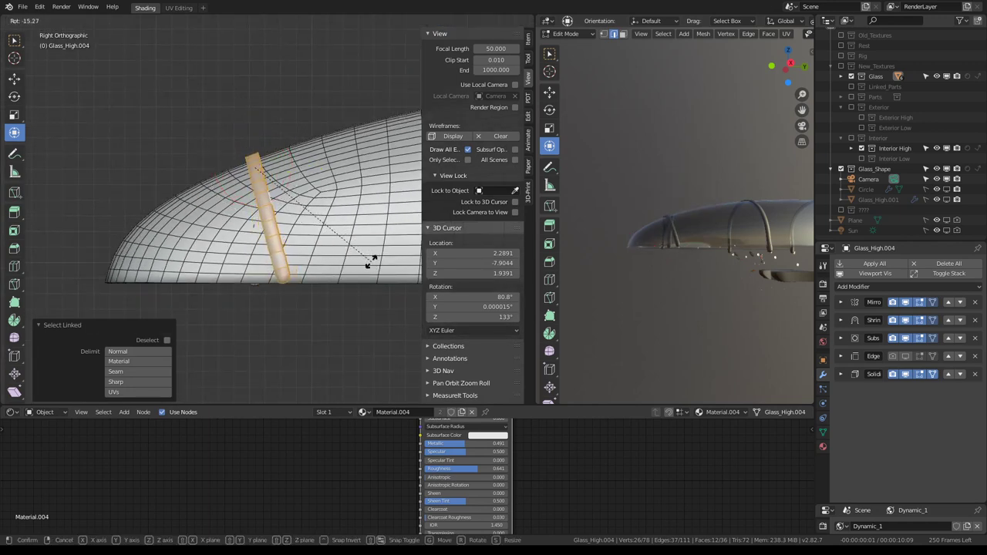
click(370, 261)
key(g)
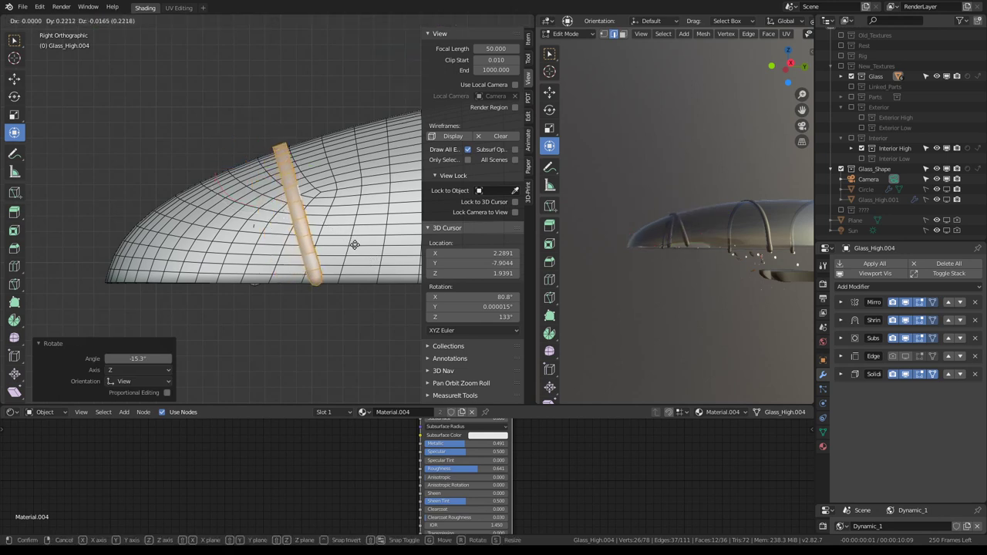
click(363, 250)
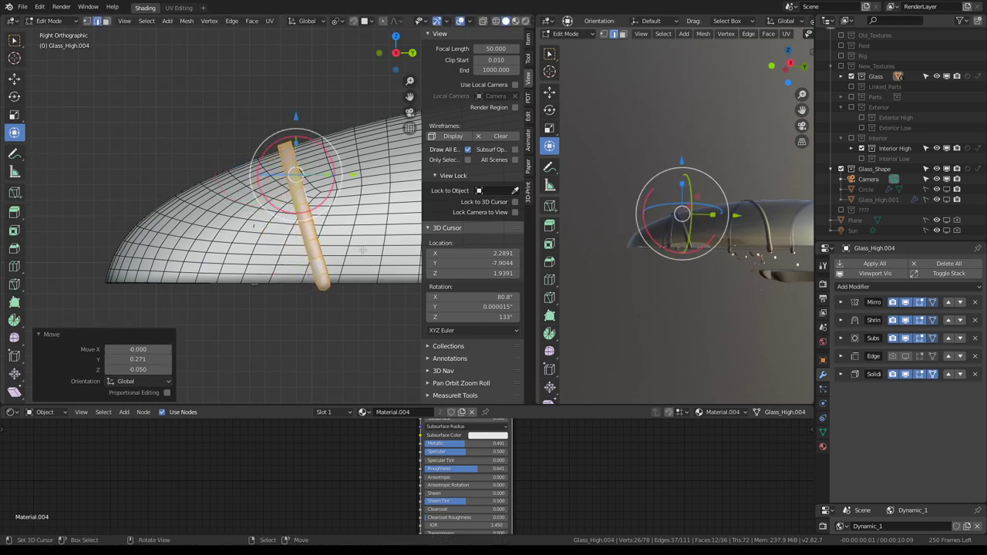
key(Tab)
middle_drag(677, 221, 742, 228)
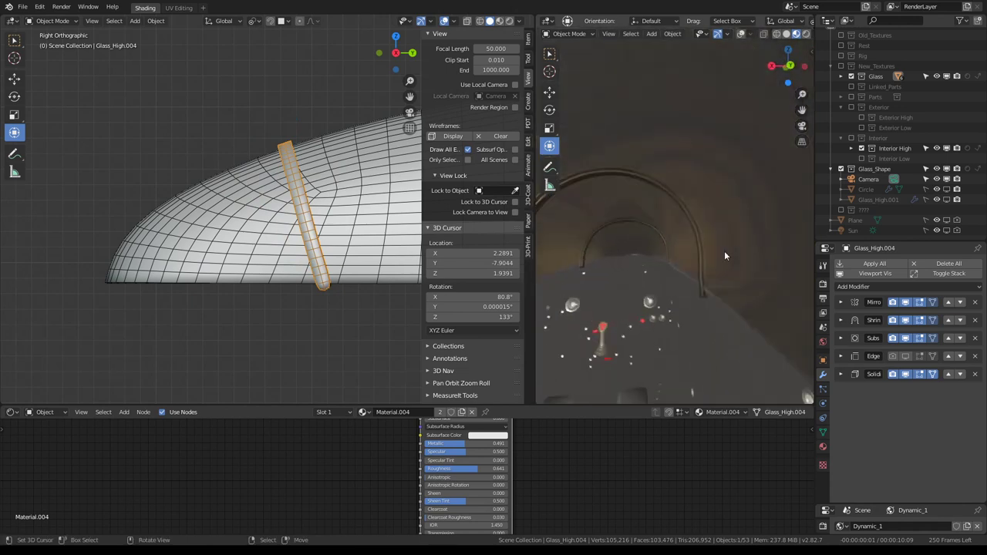
middle_drag(742, 224, 719, 251)
scroll(719, 256, up, 2)
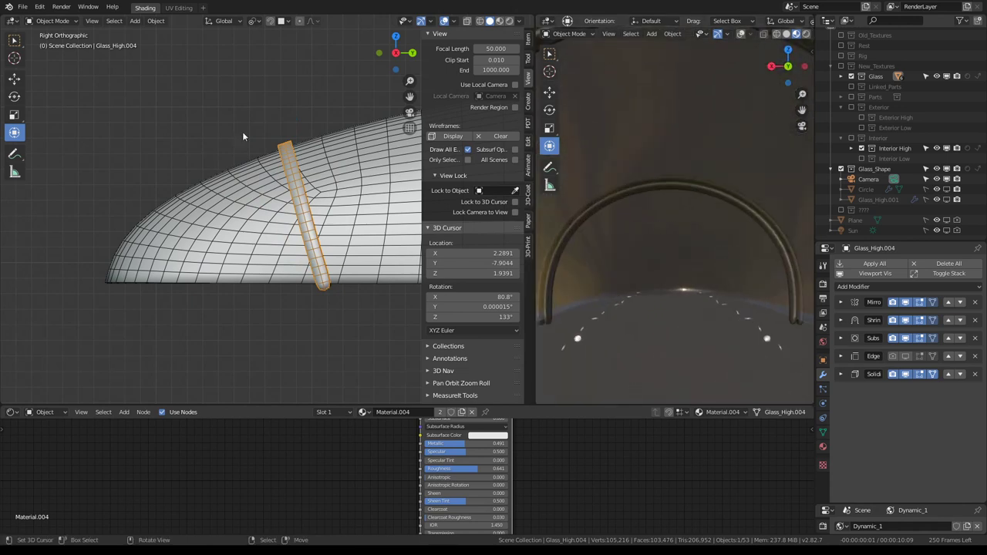
Step: Centre the side view on the front rib and rotate it further to follow the glass
key(Tab)
key(KP_Decimal)
scroll(265, 125, down, 2)
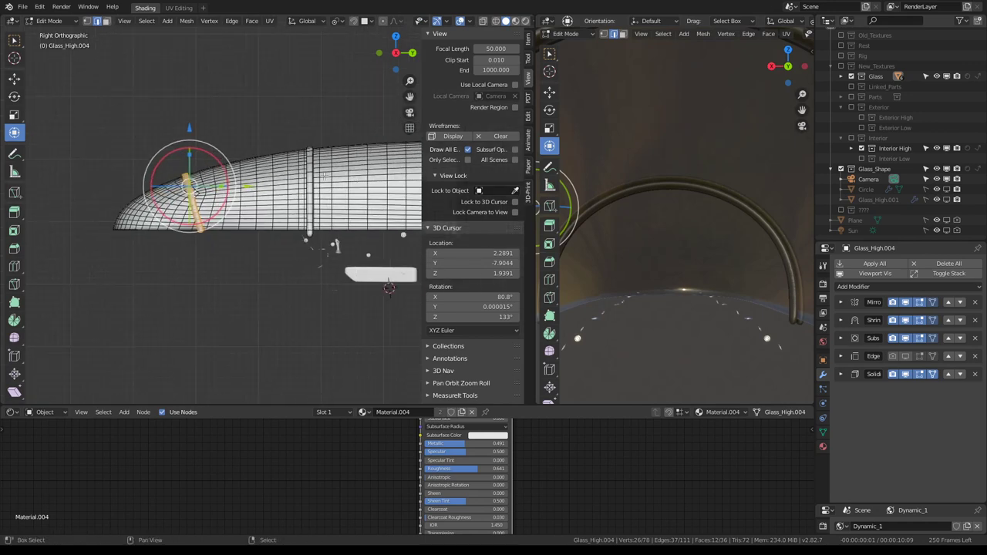
scroll(340, 190, down, 2)
scroll(340, 190, up, 1)
scroll(340, 190, up, 1)
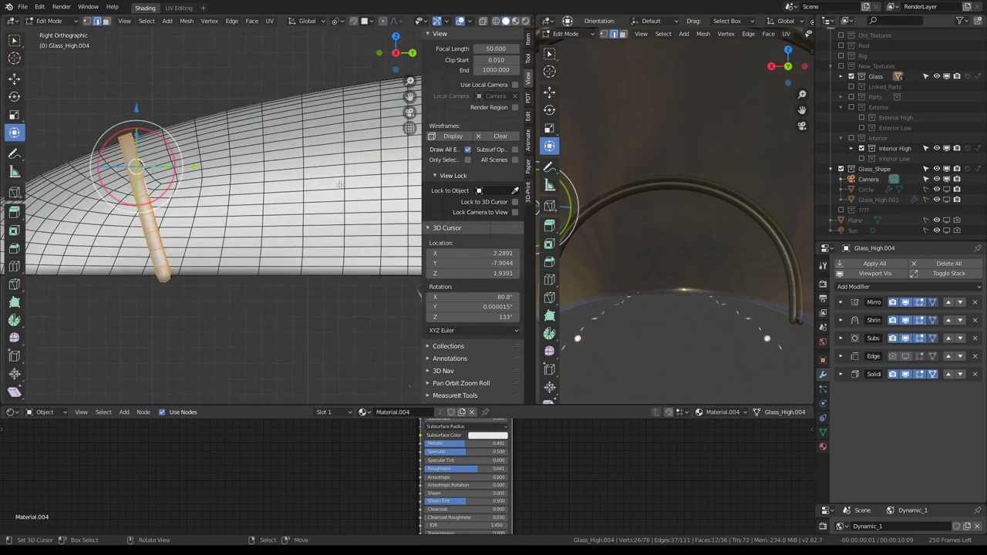
scroll(340, 190, up, 1)
scroll(341, 179, up, 1)
shift+middle_drag(120, 177, 212, 169)
key(r)
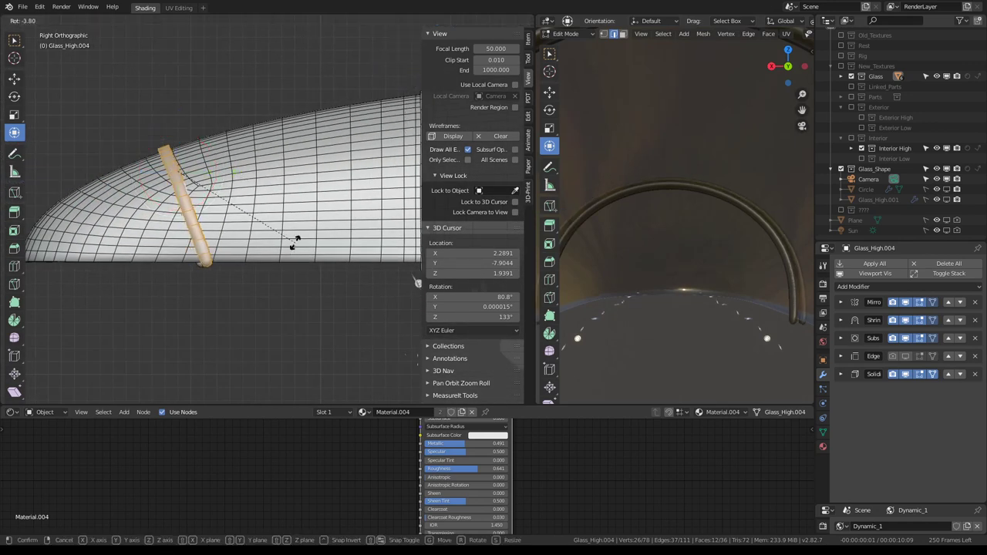
click(300, 233)
key(Tab)
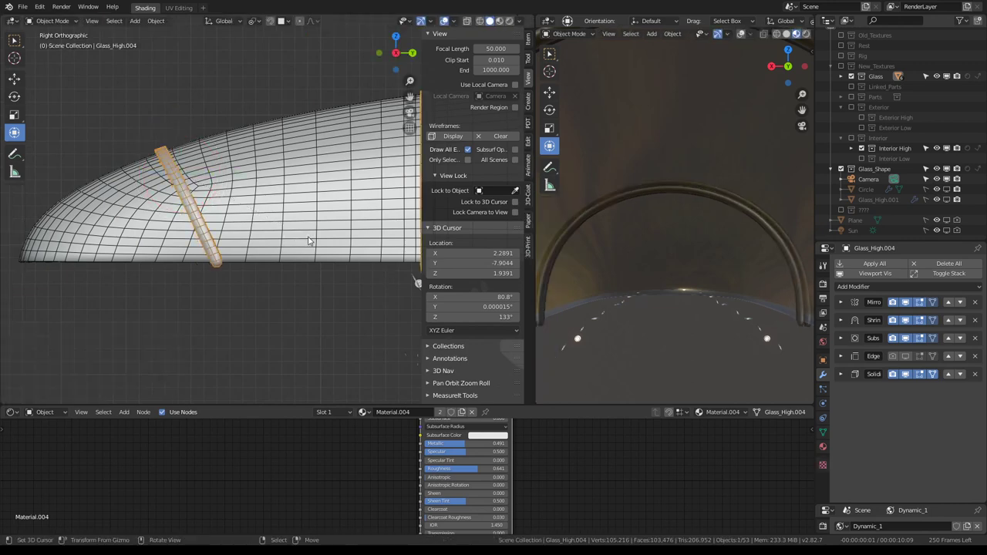
scroll(292, 230, down, 3)
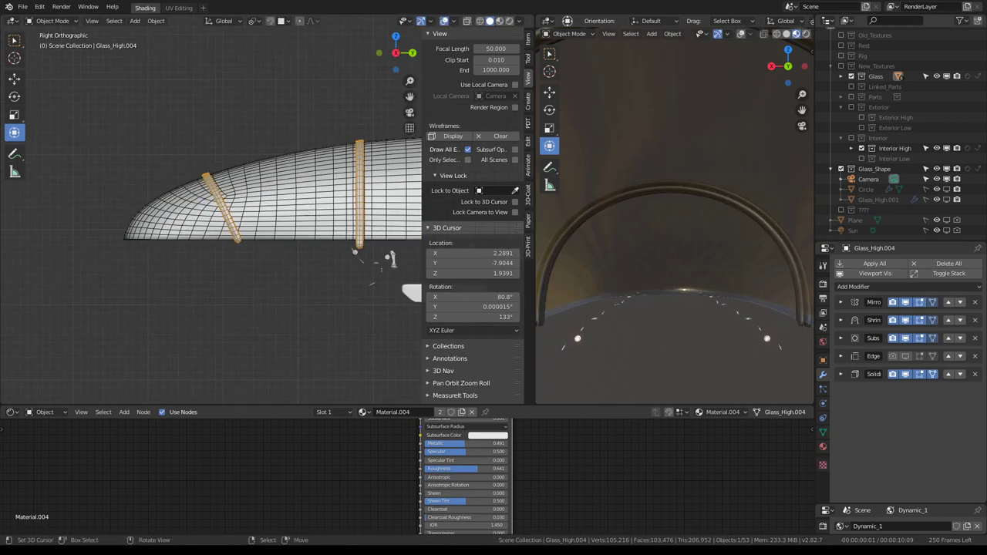
Step: Rotate the slanted rib a further 3.2° and enlarge the side view
key(Tab)
key(r)
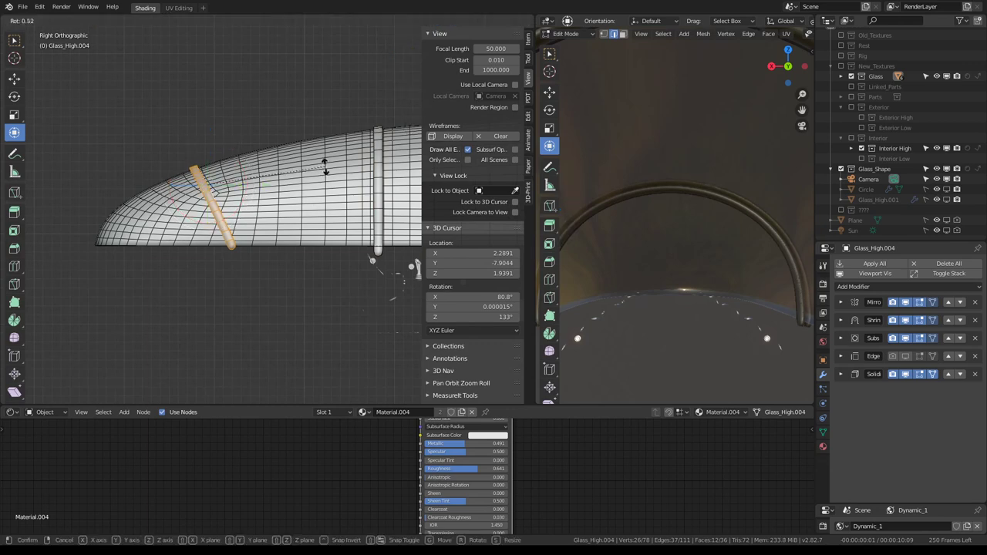
click(312, 169)
scroll(308, 178, up, 1)
mouse_move(382, 183)
shift+middle_down()
mouse_move(304, 177)
mouse_move(342, 224)
shift+middle_up()
key(ctrl+space)
scroll(299, 209, down, 1)
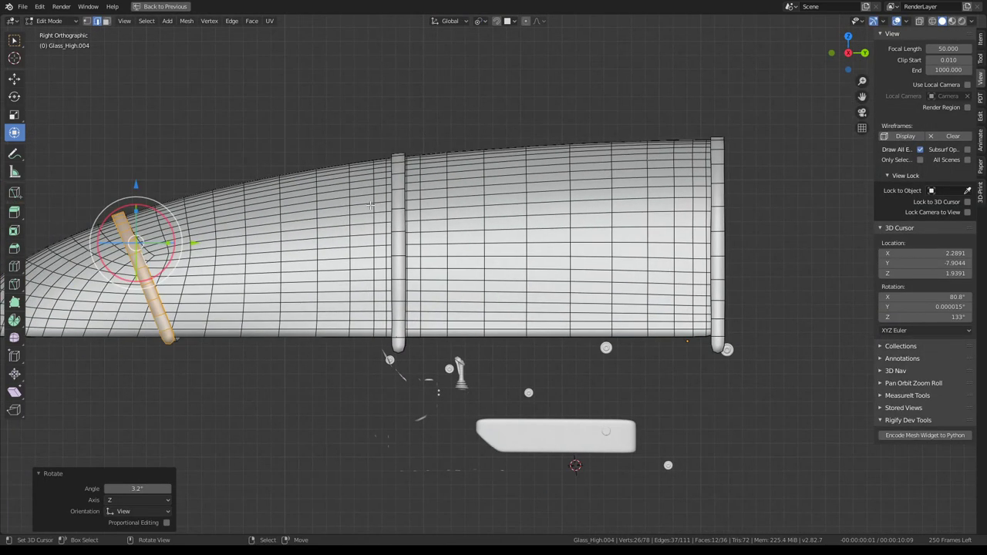
Step: Select the middle rib and tilt it to lean along the curved glass
key(alt+a)
key(l)
key(r)
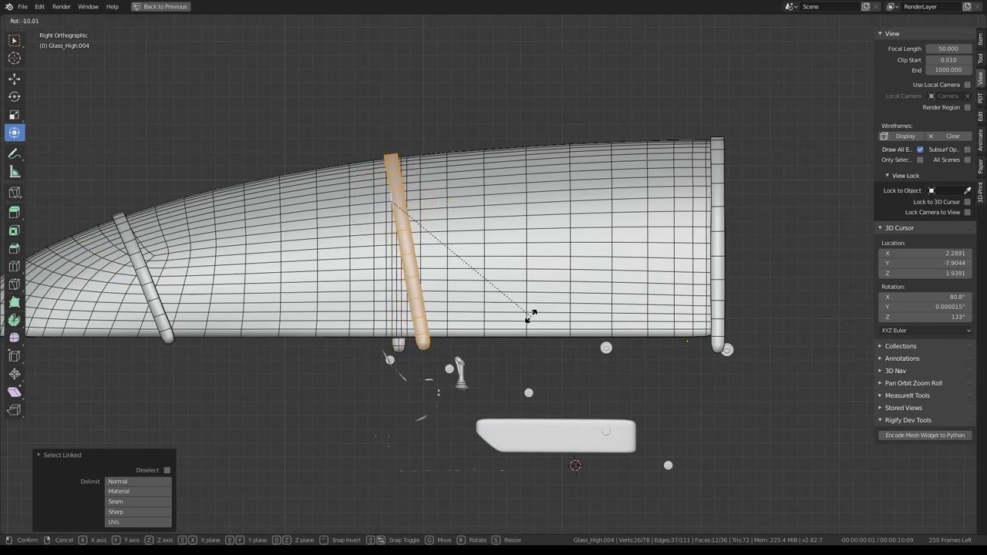
click(530, 315)
key(Tab)
key(Tab)
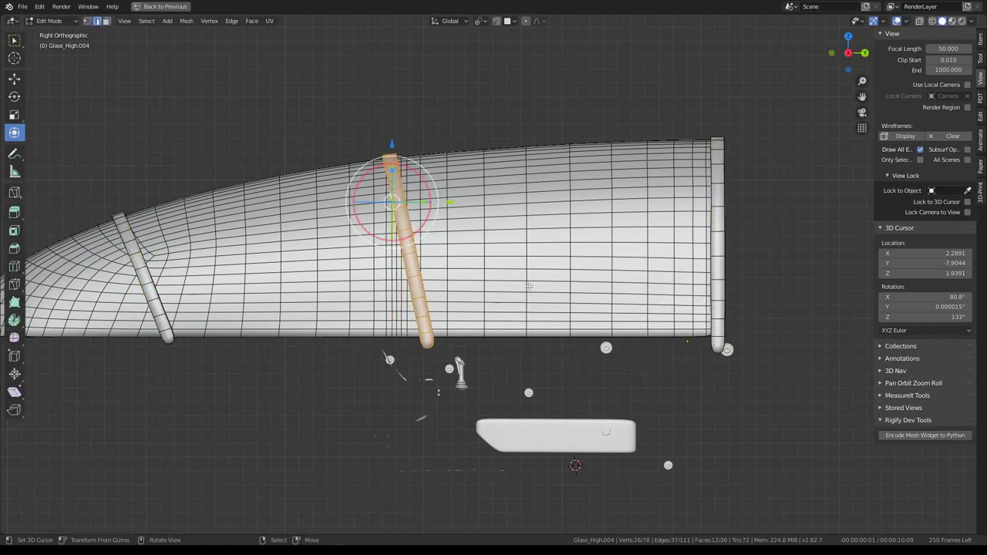
Step: Check the canopy from outside, then return to a maximized right-side orthographic view
scroll(470, 210, down, 4)
middle_drag(471, 210, 540, 184)
key(ctrl+space)
key(ctrl+space)
scroll(570, 183, down, 5)
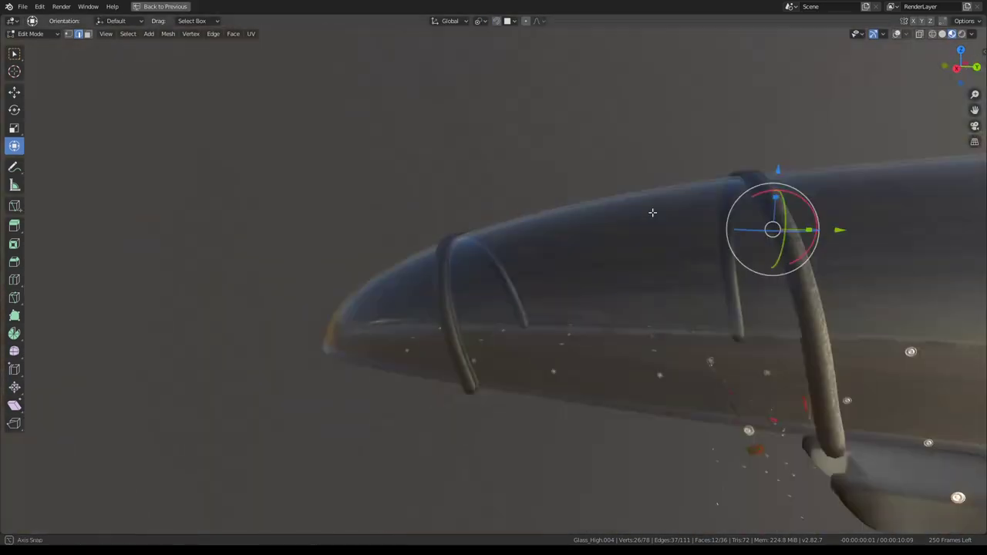
mouse_move(653, 214)
middle_down()
mouse_move(622, 188)
mouse_move(676, 161)
mouse_move(660, 199)
middle_up()
key(ctrl+space)
key(KP_3)
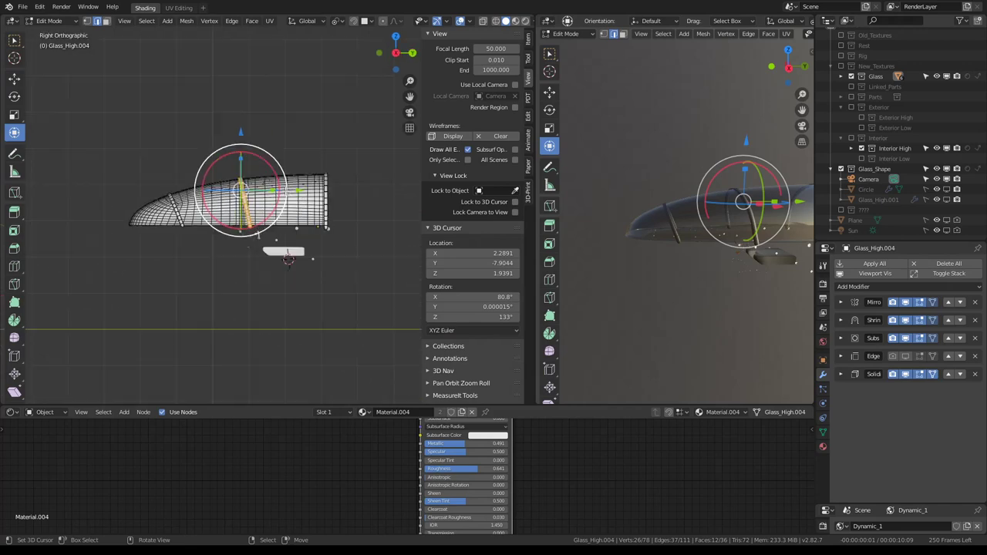
scroll(291, 199, up, 4)
Step: Adjust the rib's tilt with two successive rotations
key(r)
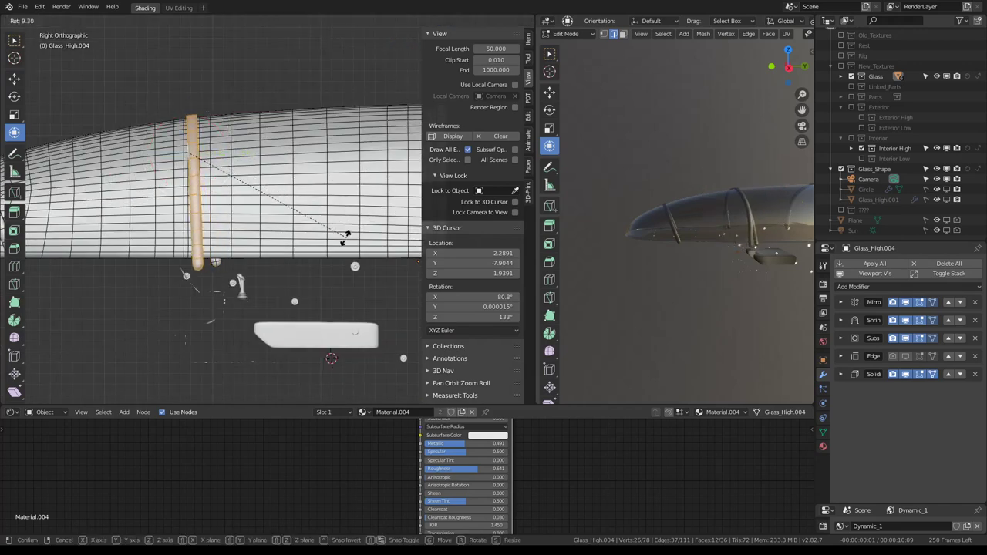
click(339, 229)
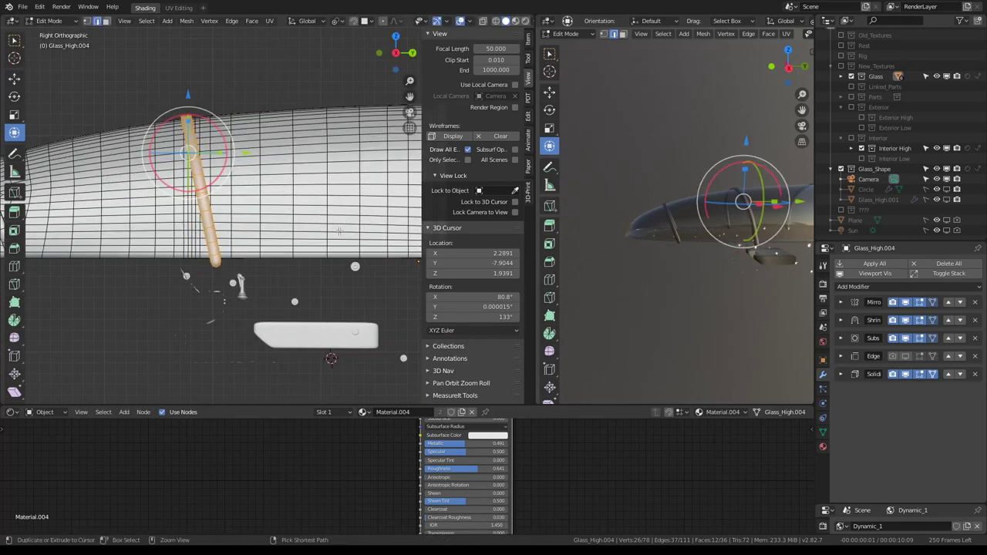
key(Tab)
key(Tab)
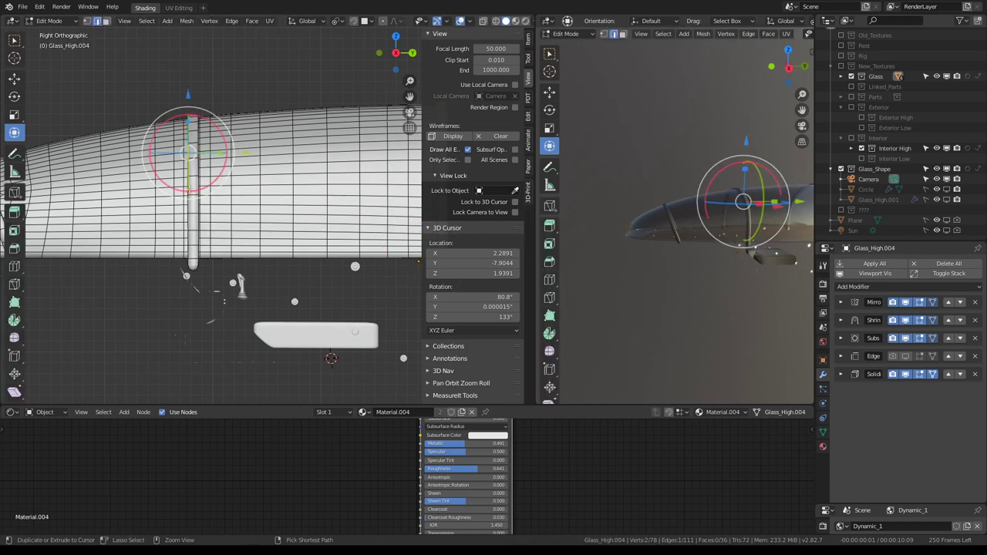
scroll(189, 188, down, 2)
scroll(196, 202, up, 4)
key(r)
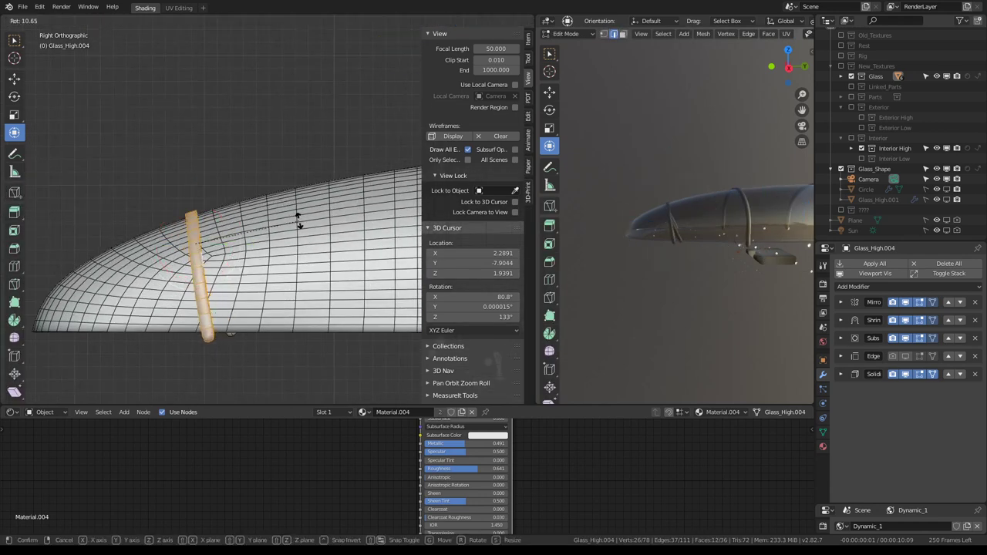
click(298, 219)
key(Tab)
key(Tab)
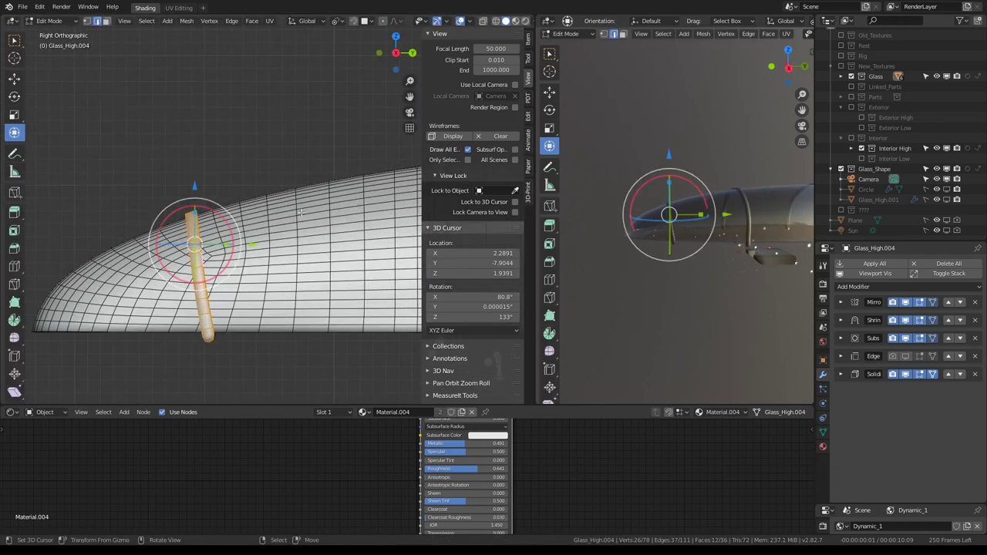
Step: Tilt the front rib 35.8° and reposition it
key(r)
click(281, 278)
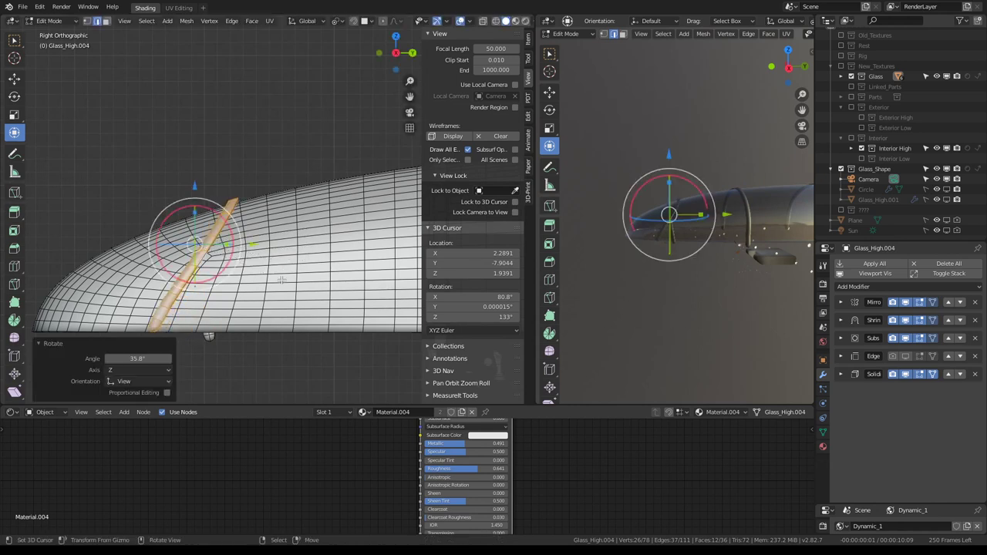
key(g)
click(317, 286)
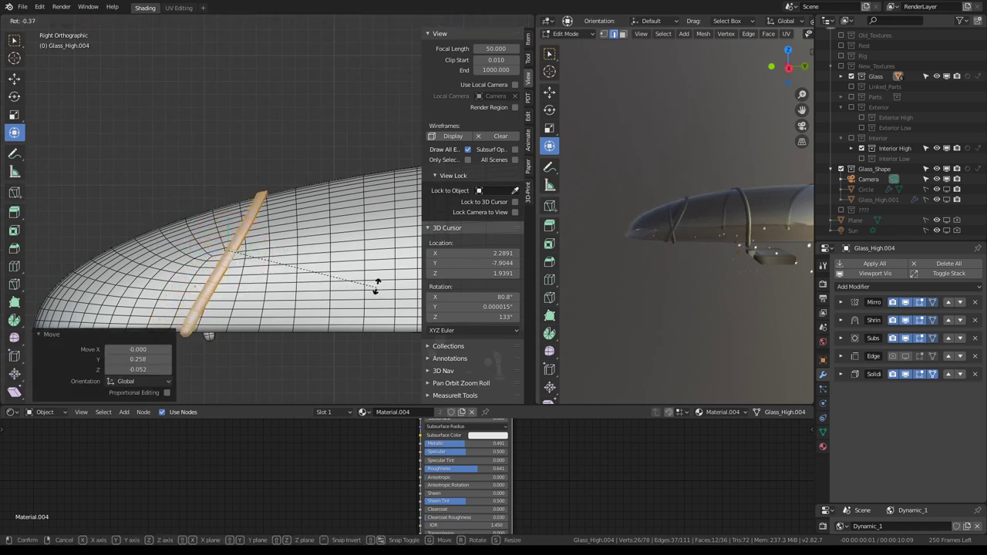
key(Tab)
mouse_move(713, 172)
middle_down()
mouse_move(701, 161)
mouse_move(694, 170)
middle_up()
Step: Rotate the rib tube -20.7° and move it toward the glass
key(Tab)
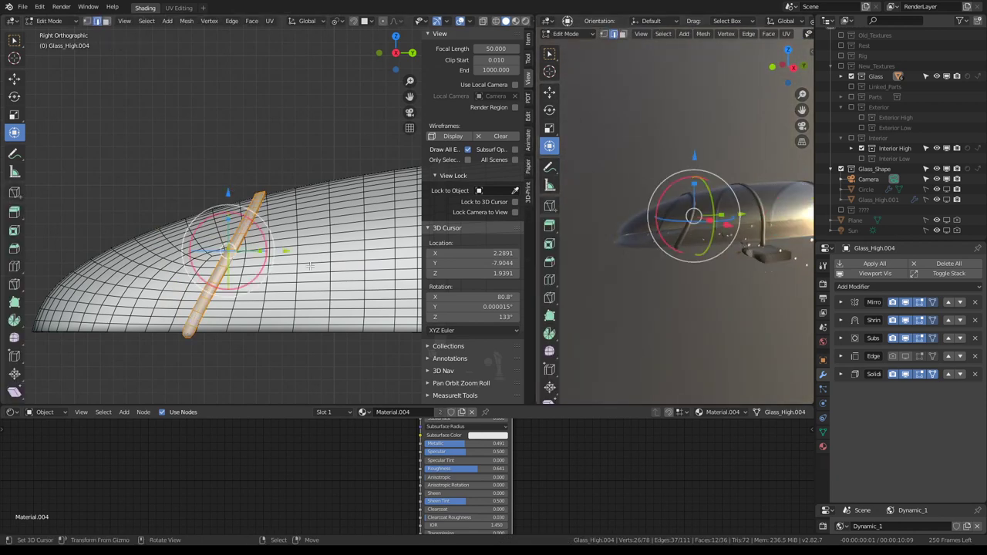
key(r)
click(332, 229)
key(g)
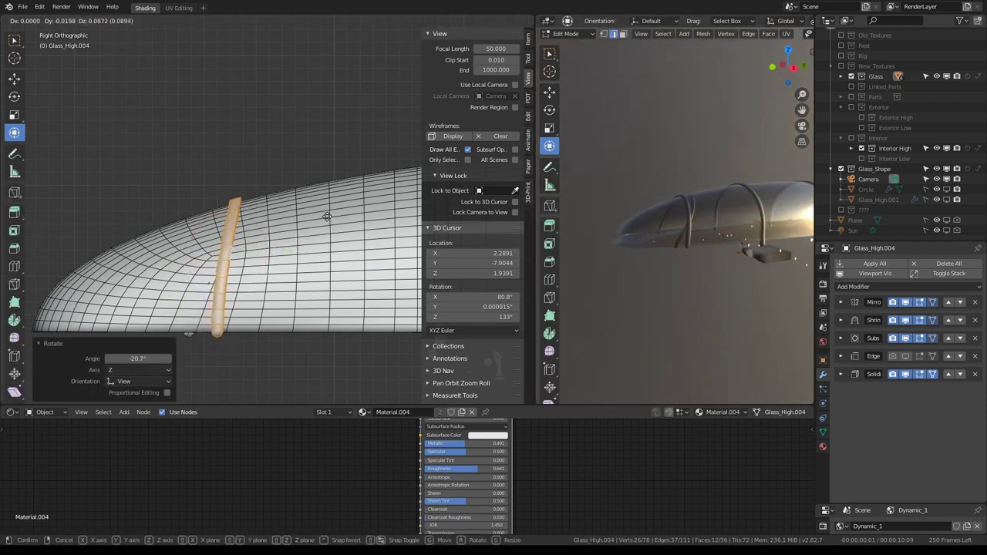
click(331, 215)
Step: Rotate the tube a further -9.1° and nudge it until it sits upright against the canopy
key(r)
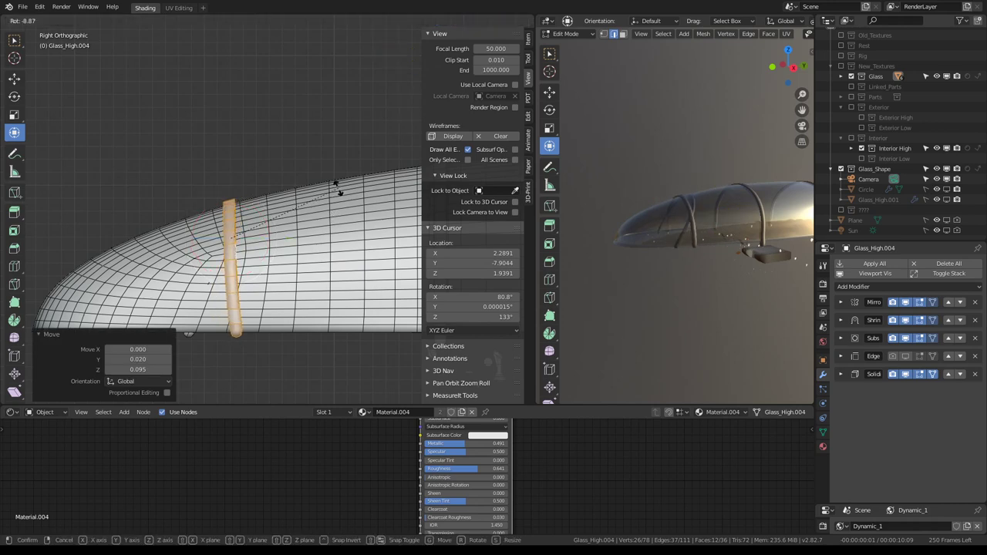
click(336, 188)
key(g)
click(323, 187)
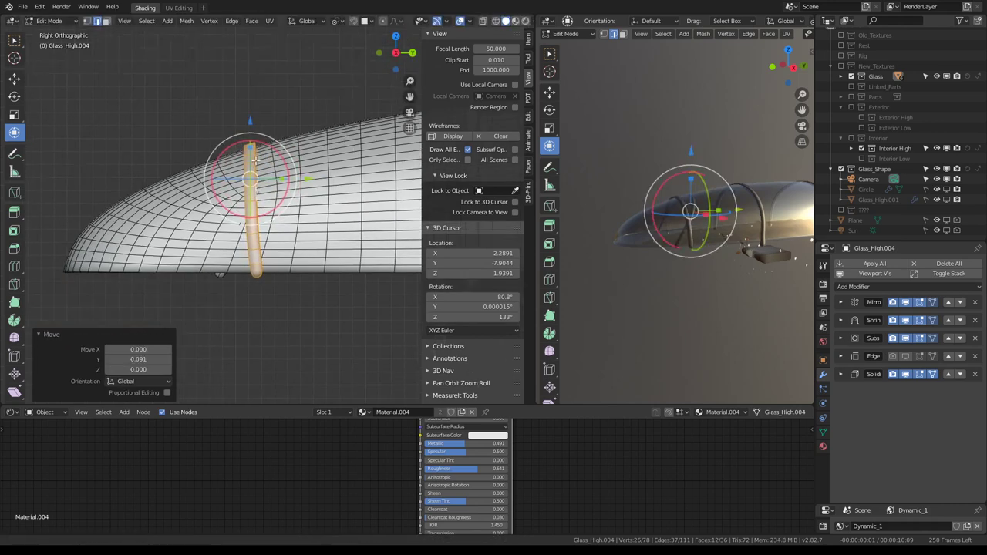
scroll(308, 177, up, 5)
key(g)
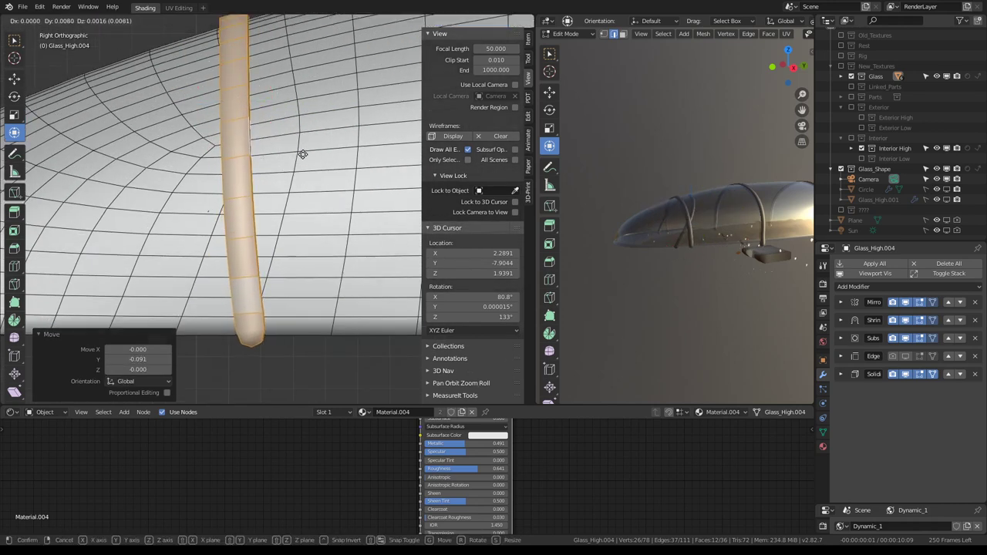
click(305, 155)
key(Tab)
mouse_move(744, 184)
middle_down()
mouse_move(649, 175)
mouse_move(657, 133)
mouse_move(607, 141)
mouse_move(668, 174)
mouse_move(637, 180)
middle_up()
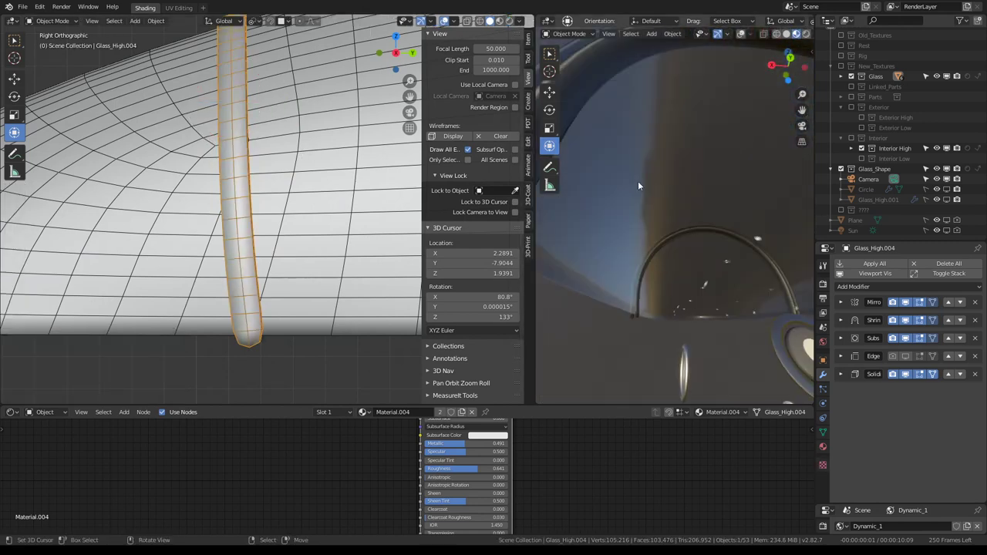
Step: Nudge the rib tube slightly and deselect it
scroll(274, 202, down, 2)
scroll(274, 203, down, 2)
key(Tab)
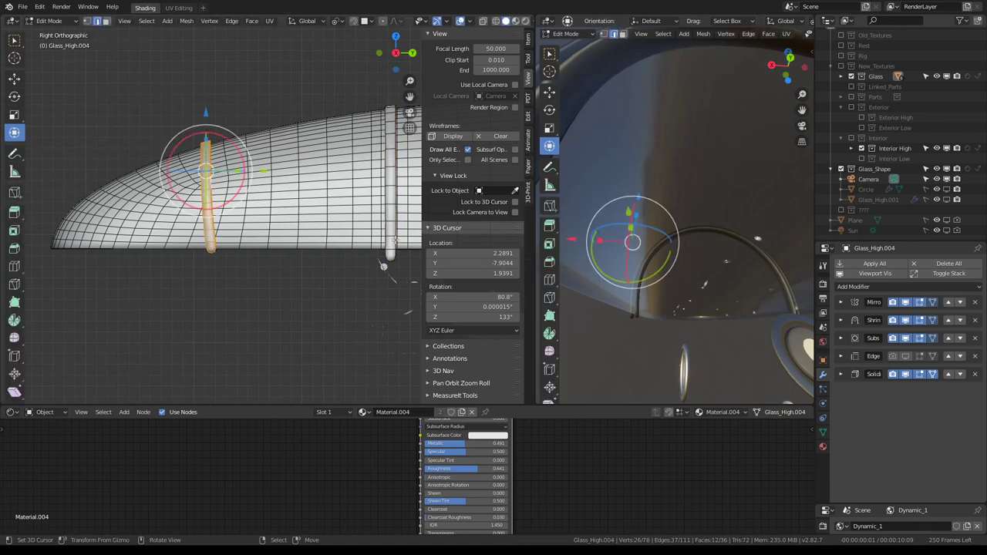
key(g)
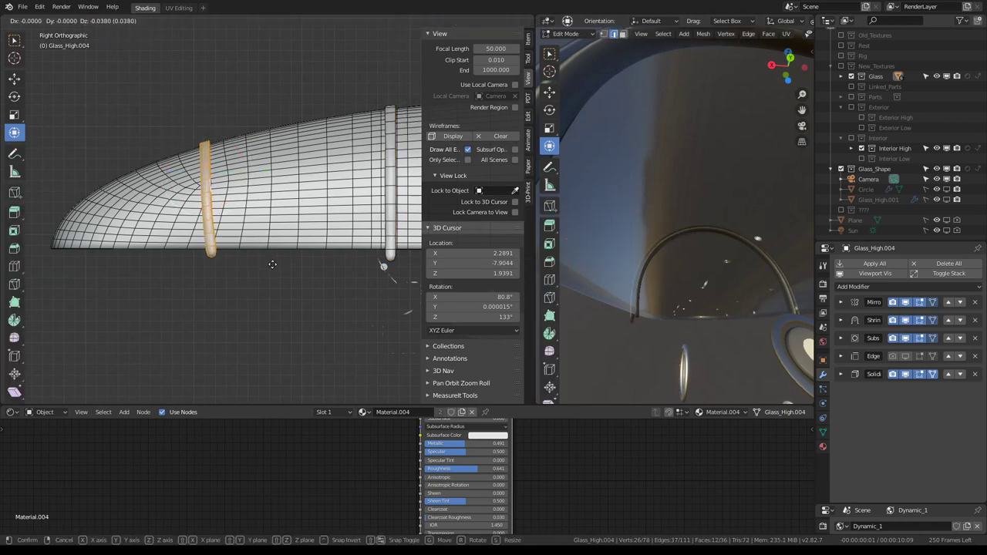
click(272, 264)
key(alt+a)
Step: Inspect the tube ring and neighbouring ribs where they join the bottom rail
middle_drag(380, 254, 372, 87)
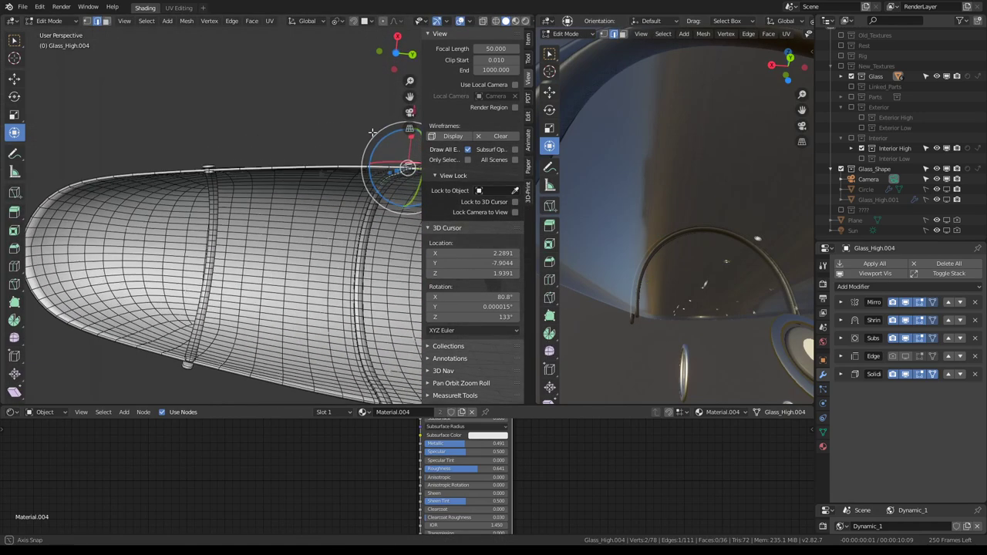
click(212, 136)
mouse_move(211, 136)
middle_down()
mouse_move(319, 269)
mouse_move(339, 268)
middle_up()
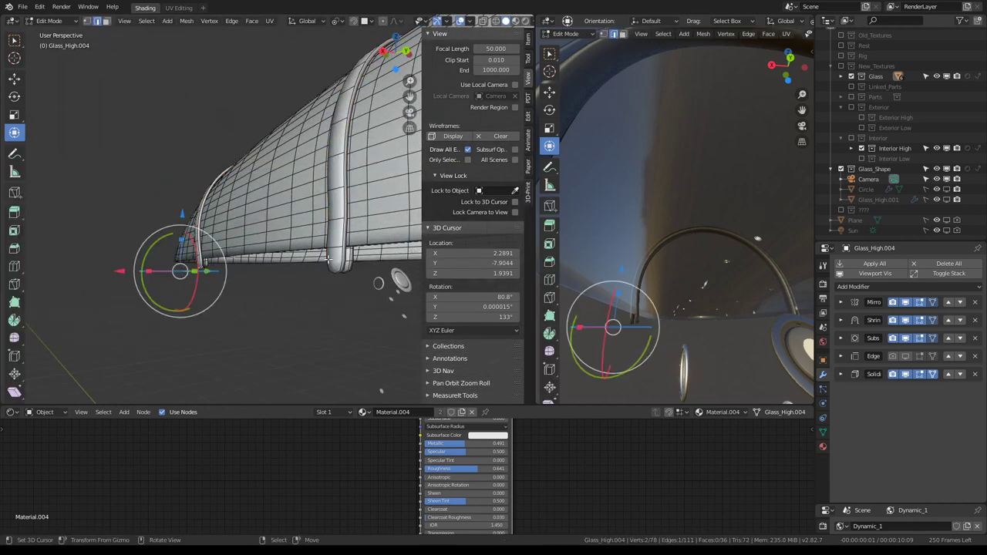
click(226, 262)
click(199, 235)
key(Tab)
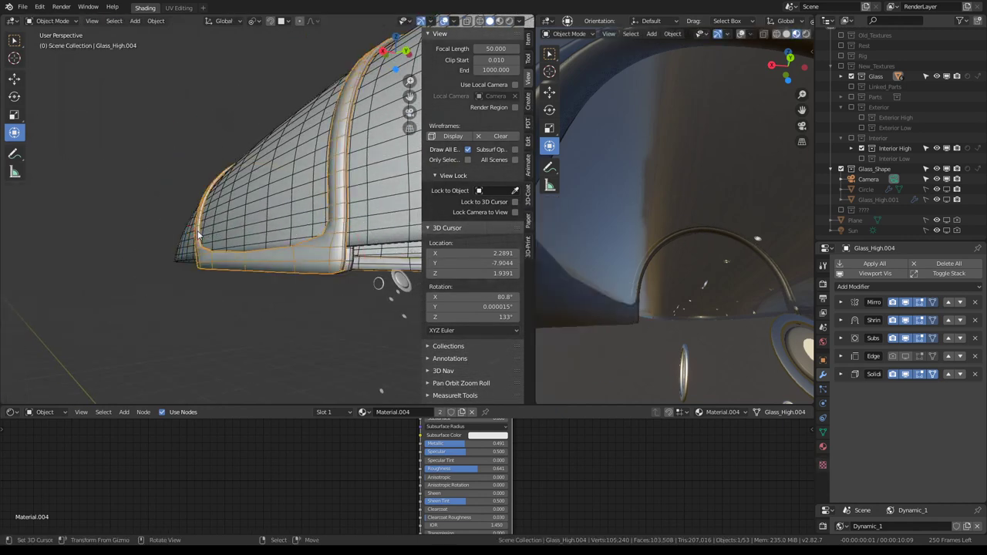
middle_drag(600, 228, 694, 263)
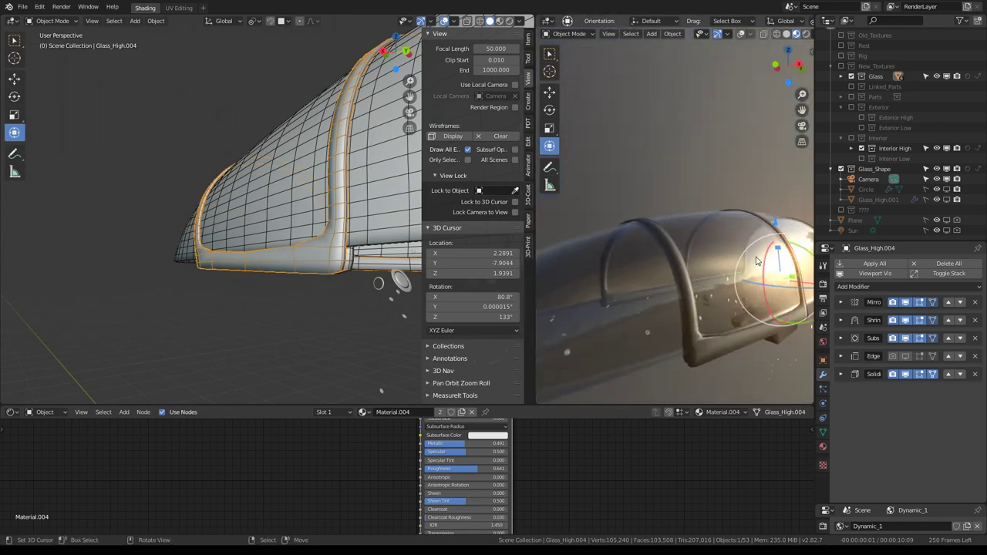
key(Tab)
mouse_move(193, 232)
middle_down()
mouse_move(337, 229)
mouse_move(303, 253)
mouse_move(322, 234)
middle_up()
Step: Subdivide the bottom rail's edge loop
alt+click(351, 260)
scroll(284, 245, up, 1)
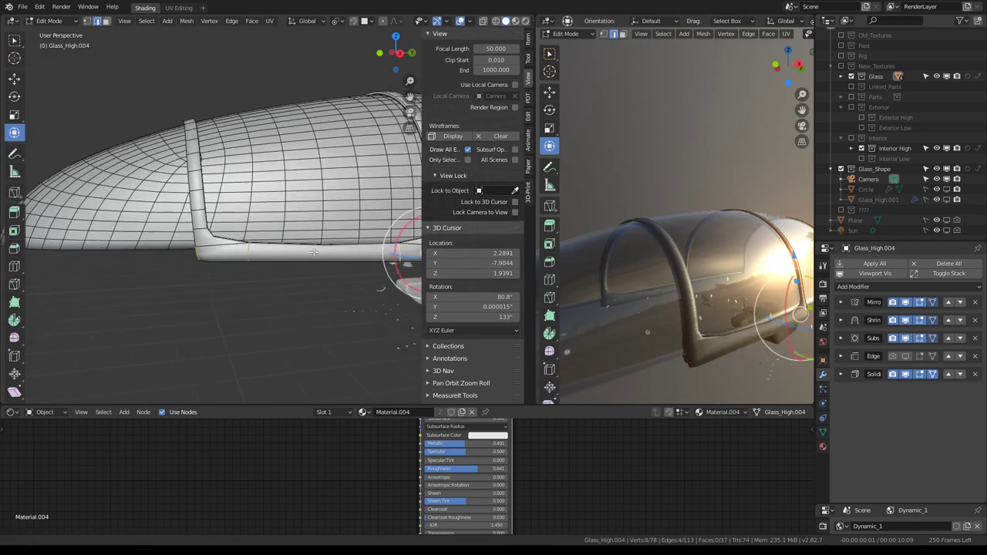
scroll(339, 228, down, 2)
scroll(349, 226, down, 1)
scroll(349, 226, up, 2)
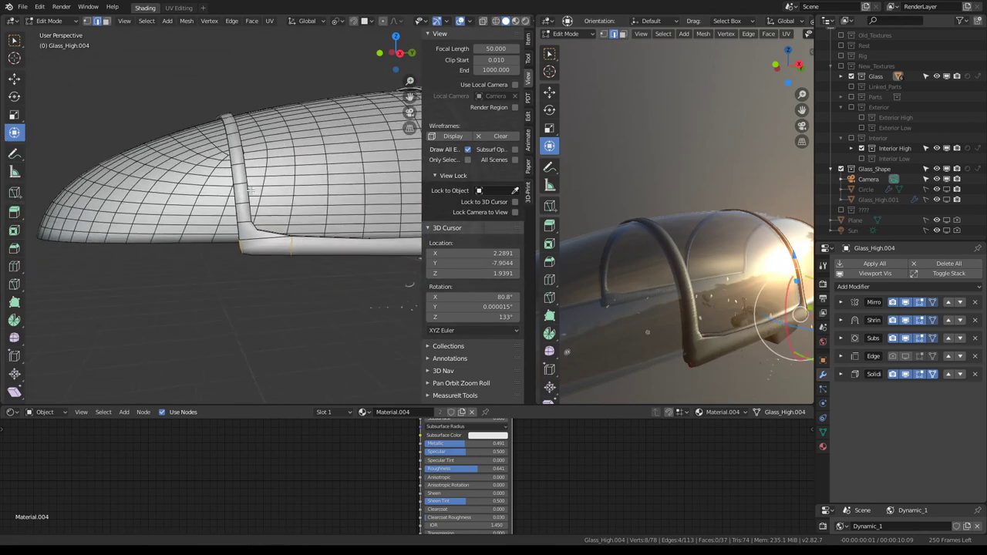
scroll(192, 209, up, 2)
ctrl+alt+click(225, 233)
key(q)
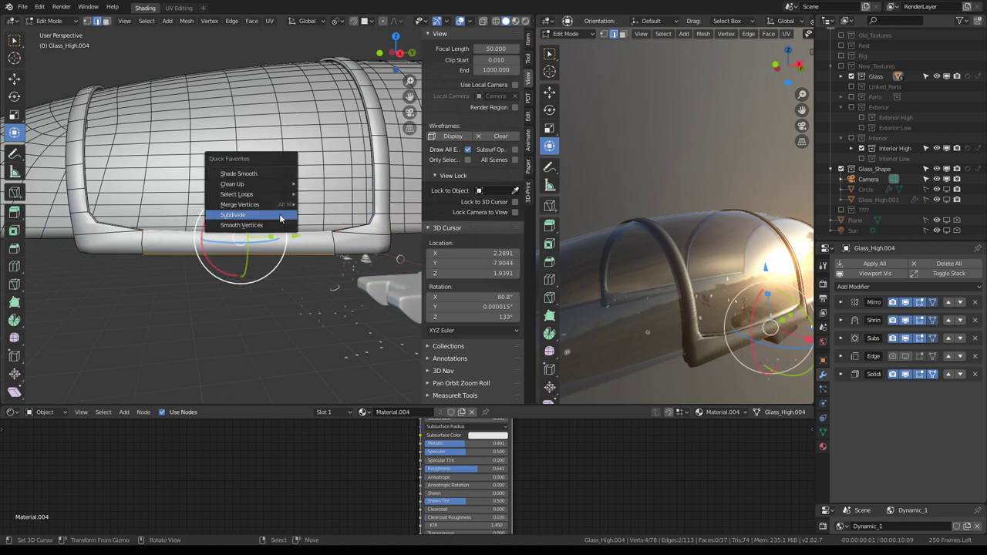
click(280, 218)
Step: Bevel the corner edge where the rib meets the rail
click(241, 246)
key(ctrl+e)
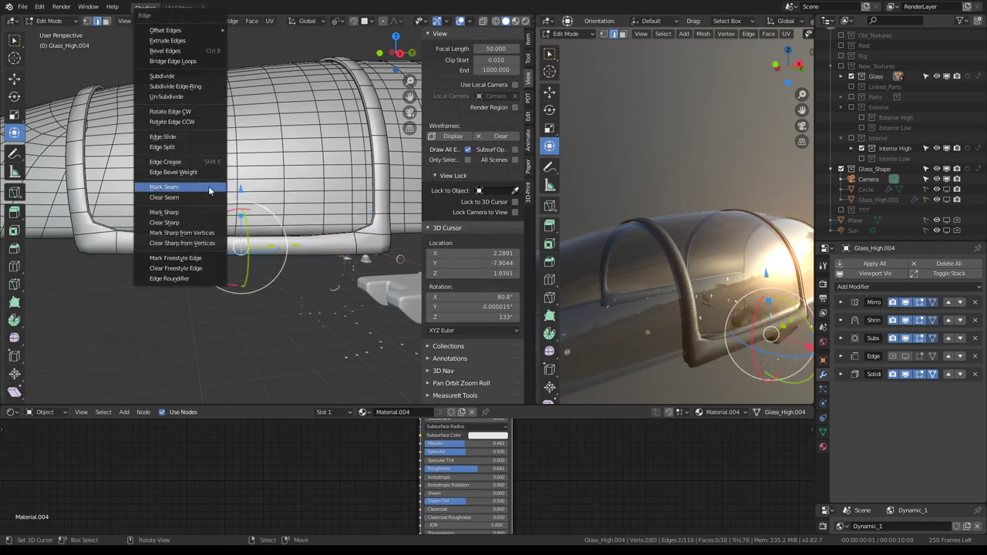
click(207, 51)
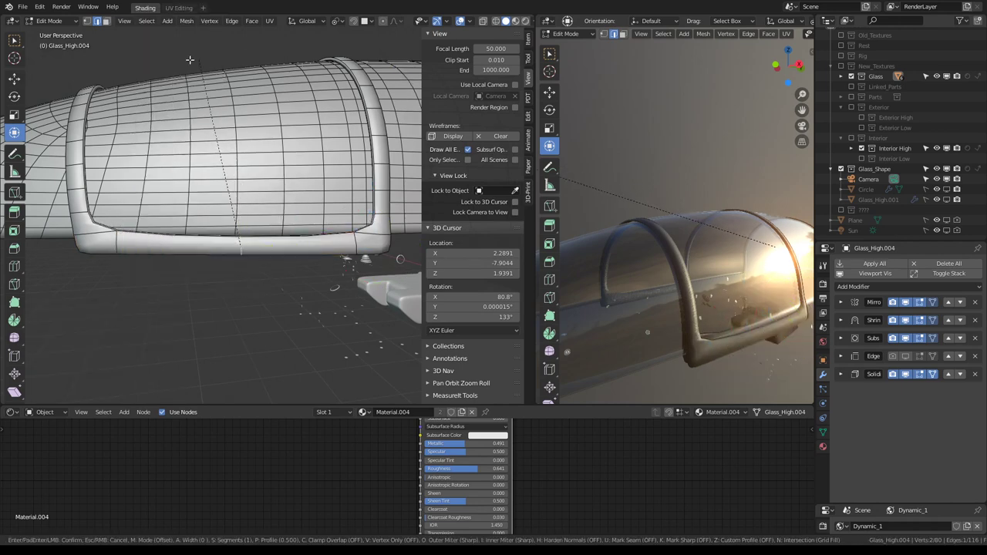
click(42, 30)
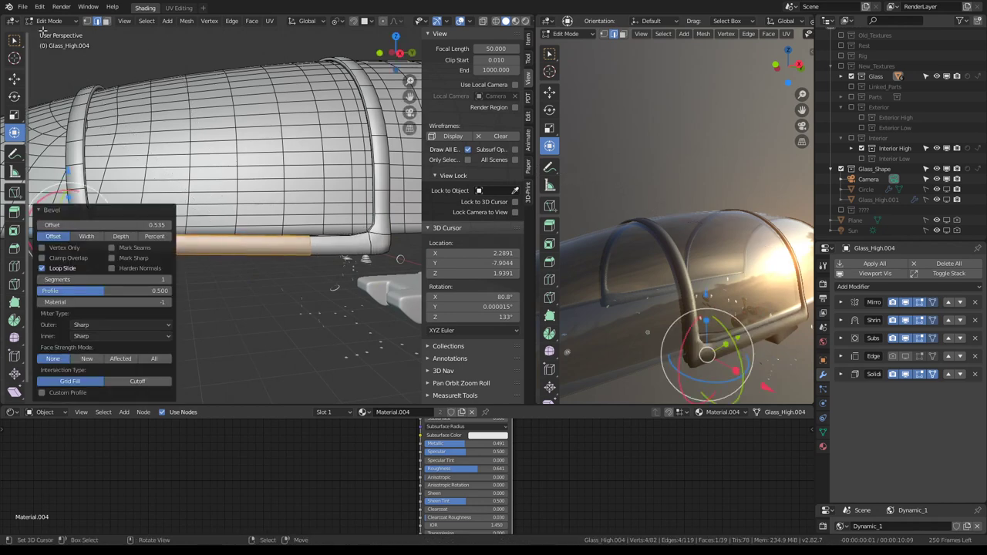
Step: Raise an edge ring on the bottom rail slightly along Z
click(219, 246)
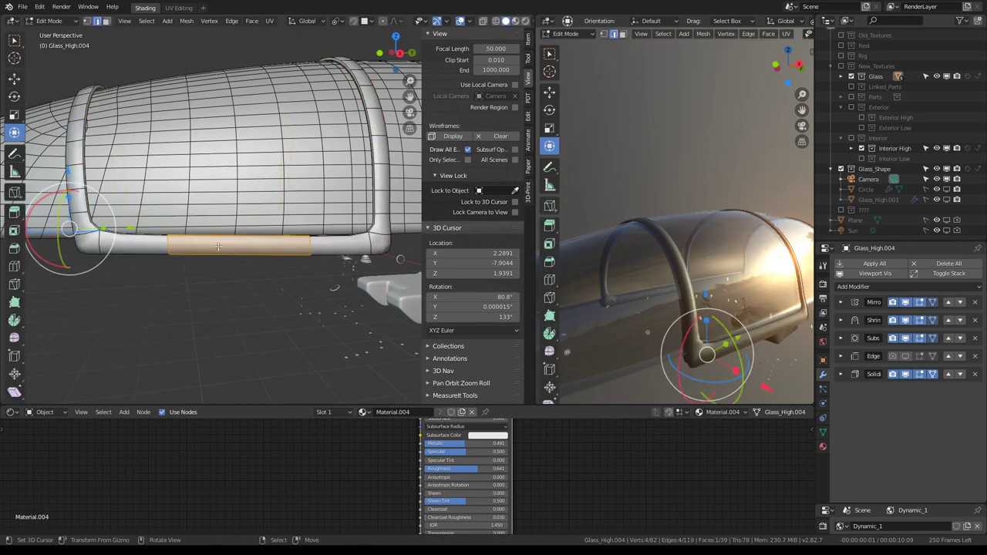
ctrl+alt+click(162, 243)
key(g)
key(z)
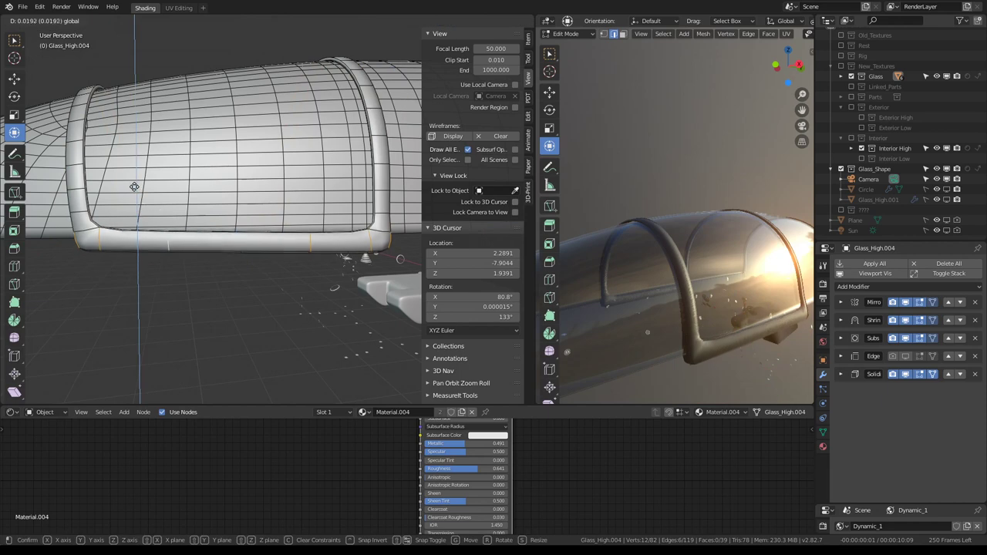
click(132, 180)
key(Tab)
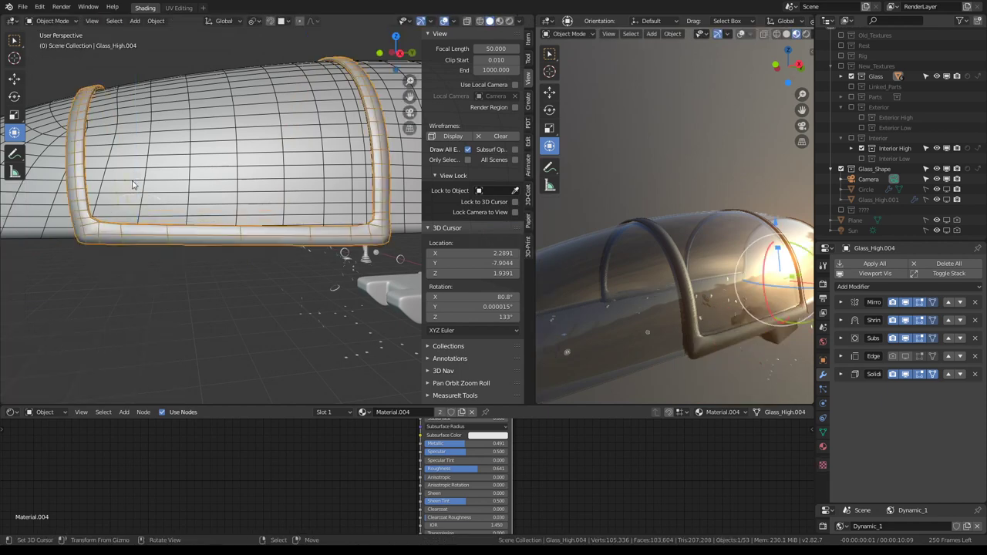
mouse_move(745, 246)
middle_down()
mouse_move(673, 246)
mouse_move(678, 230)
mouse_move(651, 250)
mouse_move(578, 252)
mouse_move(772, 221)
mouse_move(768, 208)
mouse_move(690, 242)
mouse_move(789, 239)
mouse_move(692, 239)
mouse_move(718, 228)
mouse_move(702, 191)
mouse_move(699, 232)
middle_up()
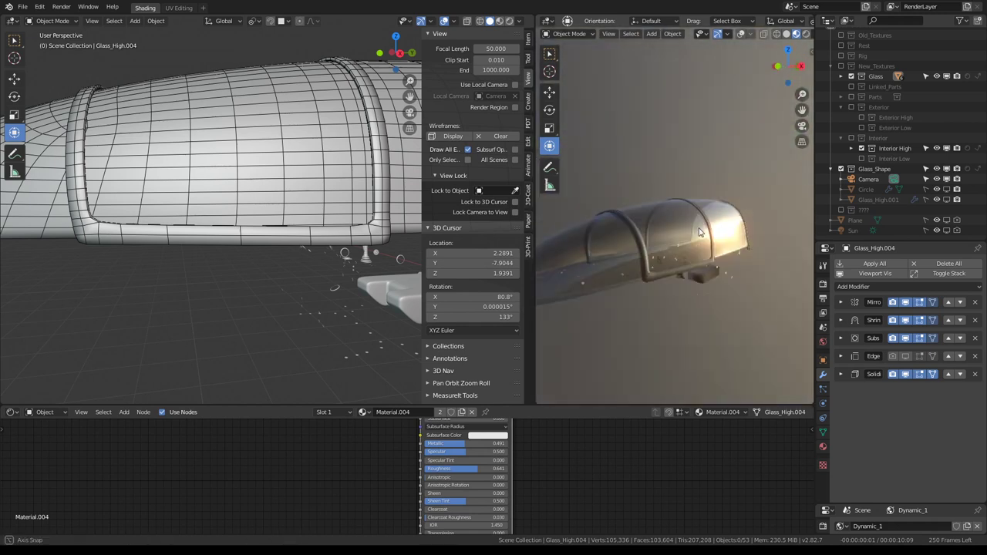
Step: Subdivide the rib's edges with an increased number of cuts
mouse_move(206, 172)
middle_down()
mouse_move(191, 224)
mouse_move(324, 253)
mouse_move(322, 200)
middle_up()
key(Tab)
key(ctrl+z)
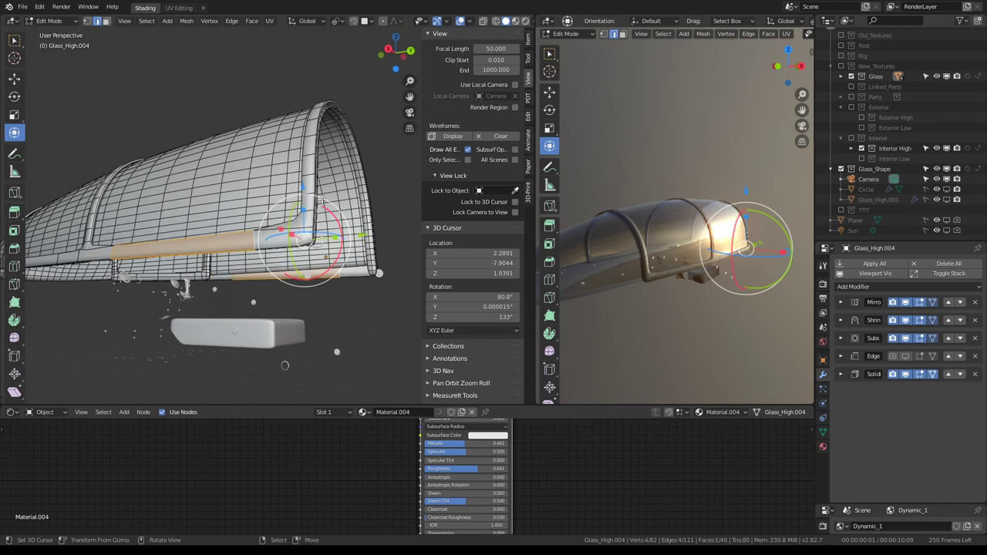
click(204, 236)
key(q)
click(251, 220)
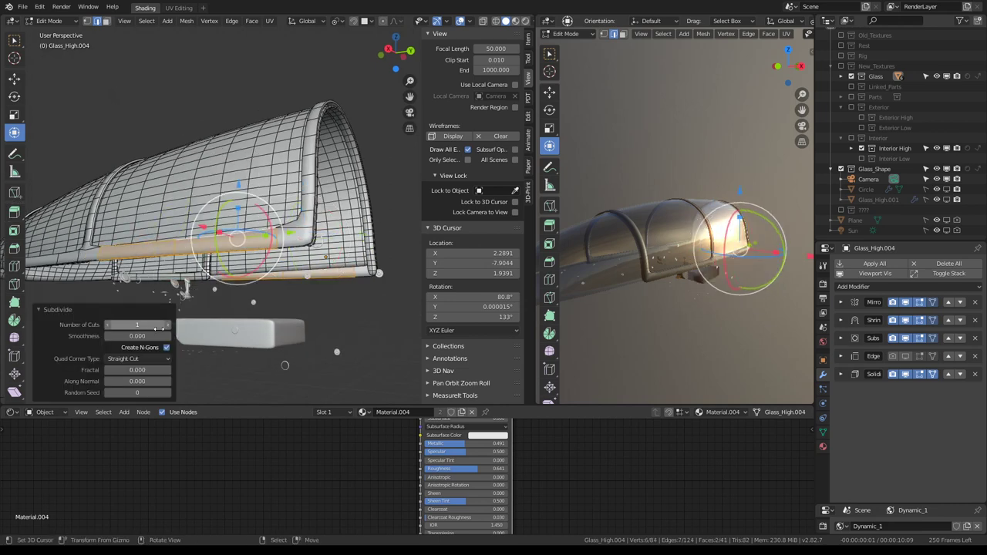
click(168, 324)
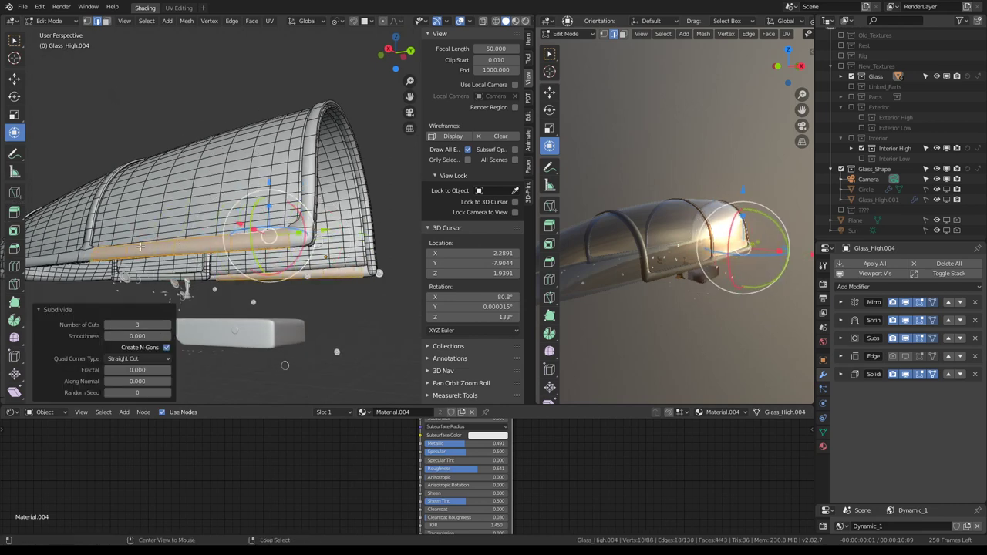
middle_drag(140, 246, 201, 254)
scroll(200, 254, up, 3)
Step: Edge-slide the new loops toward the corners, one at factor 0.880
key(g)
key(g)
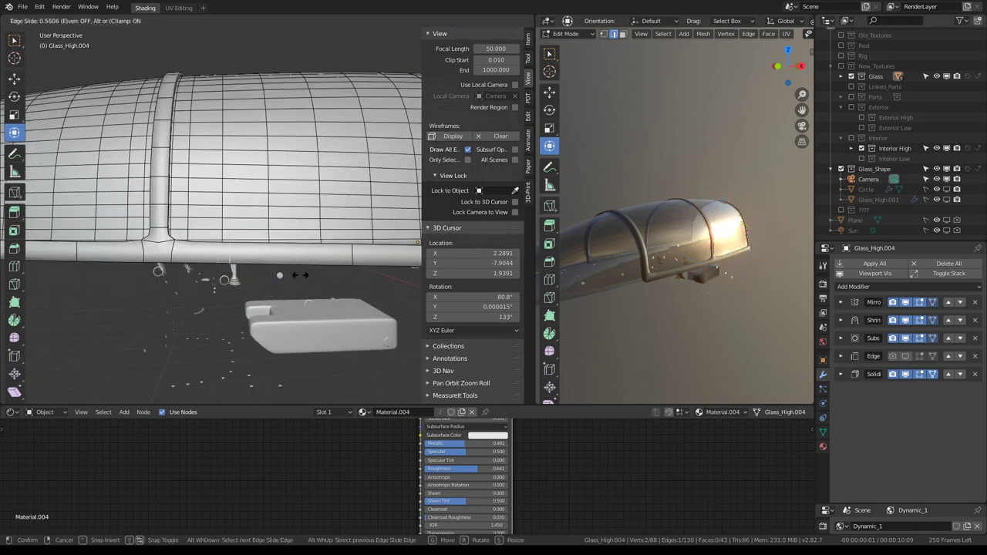
click(271, 269)
middle_drag(271, 270, 153, 256)
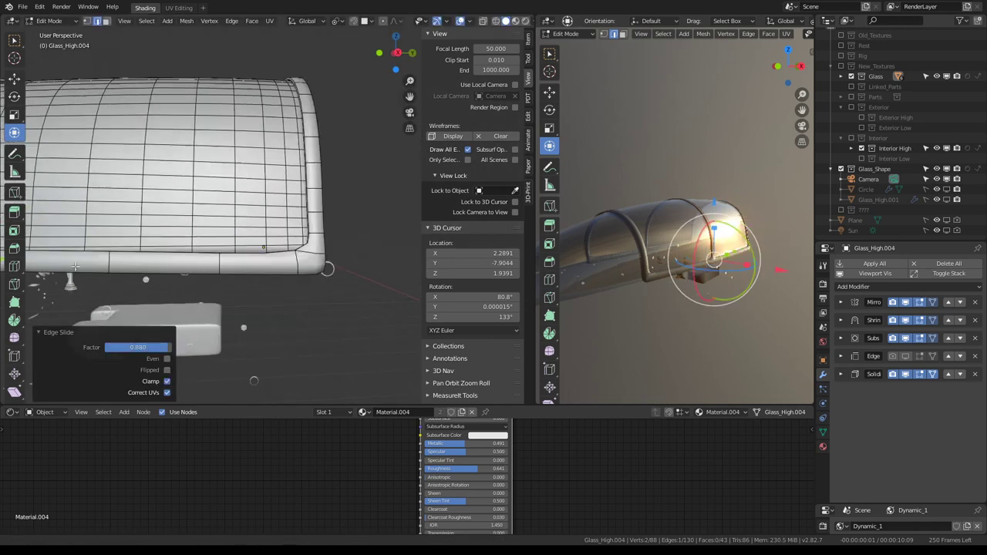
click(185, 262)
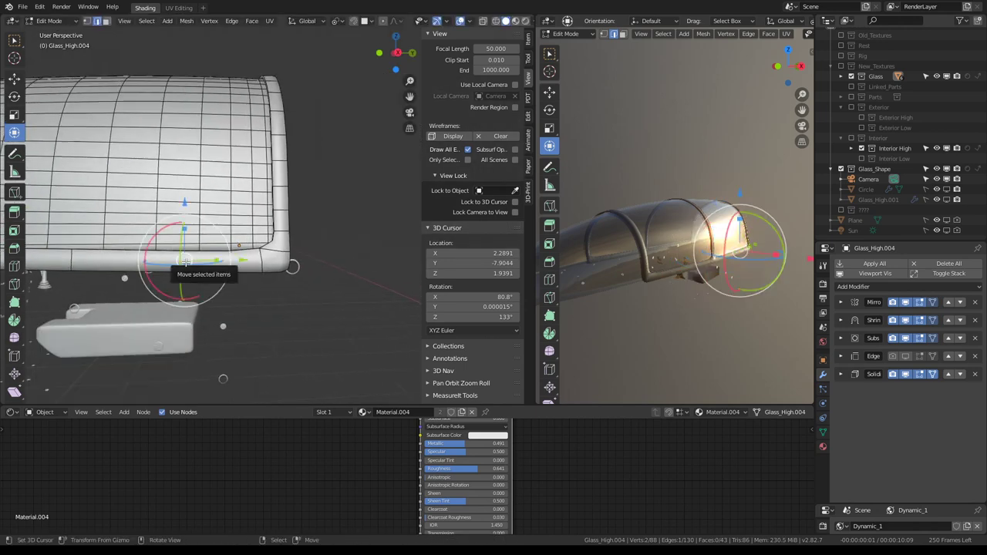
key(g)
key(g)
click(278, 262)
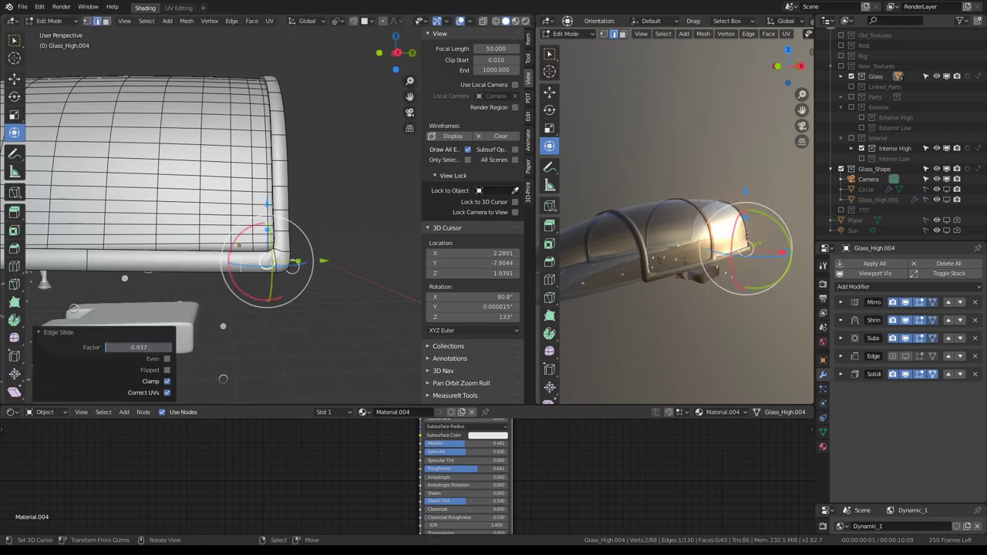
key(Tab)
scroll(740, 216, up, 3)
scroll(740, 216, up, 3)
mouse_move(740, 216)
middle_down()
mouse_move(593, 182)
mouse_move(650, 181)
mouse_move(632, 174)
mouse_move(632, 184)
mouse_move(742, 194)
mouse_move(606, 242)
mouse_move(719, 246)
mouse_move(686, 247)
middle_up()
mouse_move(154, 216)
middle_down()
mouse_move(96, 212)
mouse_move(322, 260)
mouse_move(290, 228)
middle_up()
Step: Select the band of faces along the canopy glass's lower edge
key(Tab)
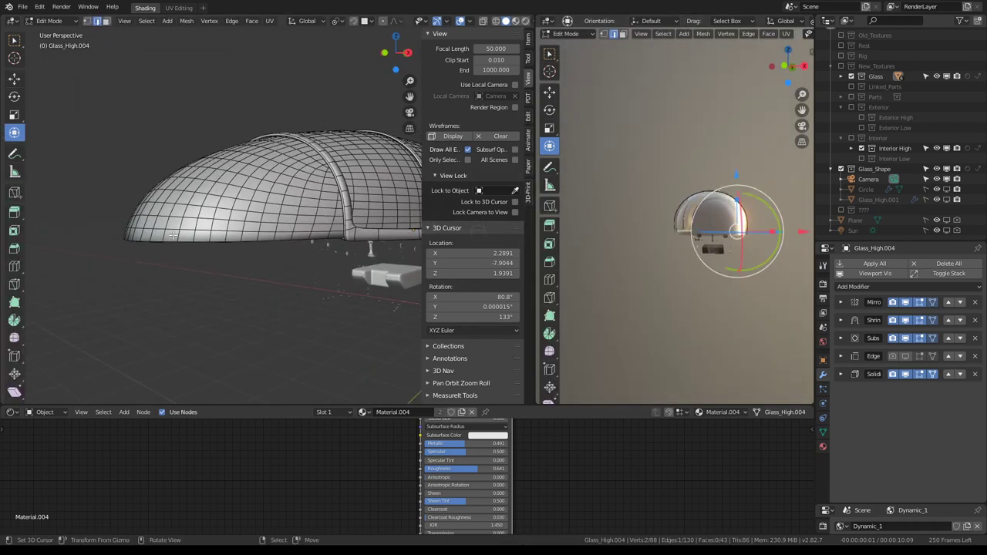
key(Tab)
click(193, 235)
key(Tab)
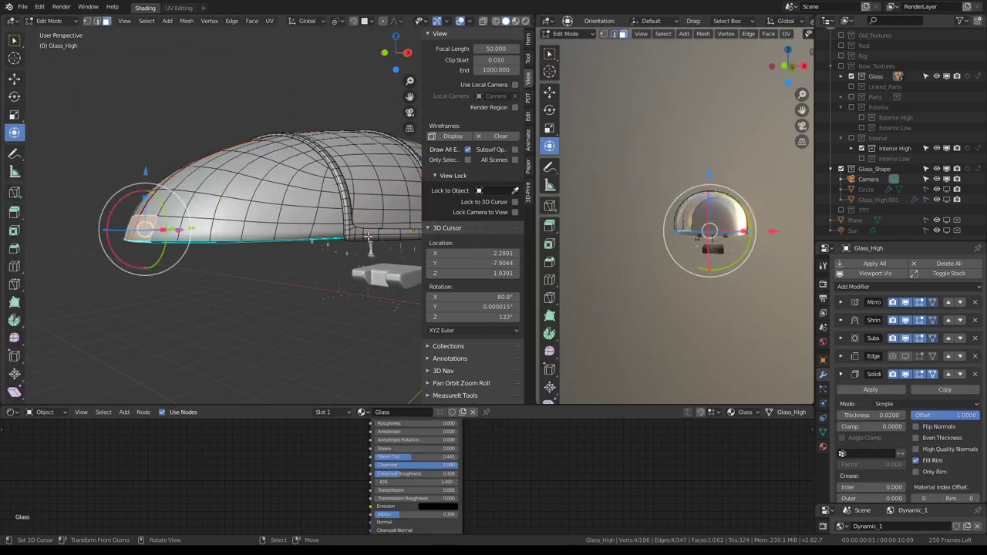
ctrl+click(318, 229)
middle_drag(327, 230, 200, 239)
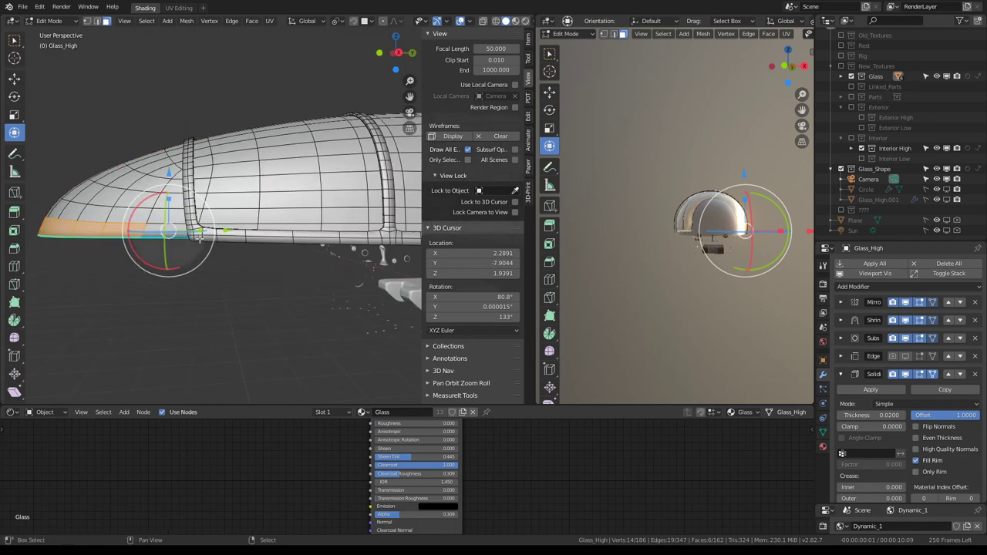
Step: Duplicate the lower-edge faces in place and separate them into a new object
key(shift+d)
right_click(200, 240)
key(p)
click(200, 239)
key(Tab)
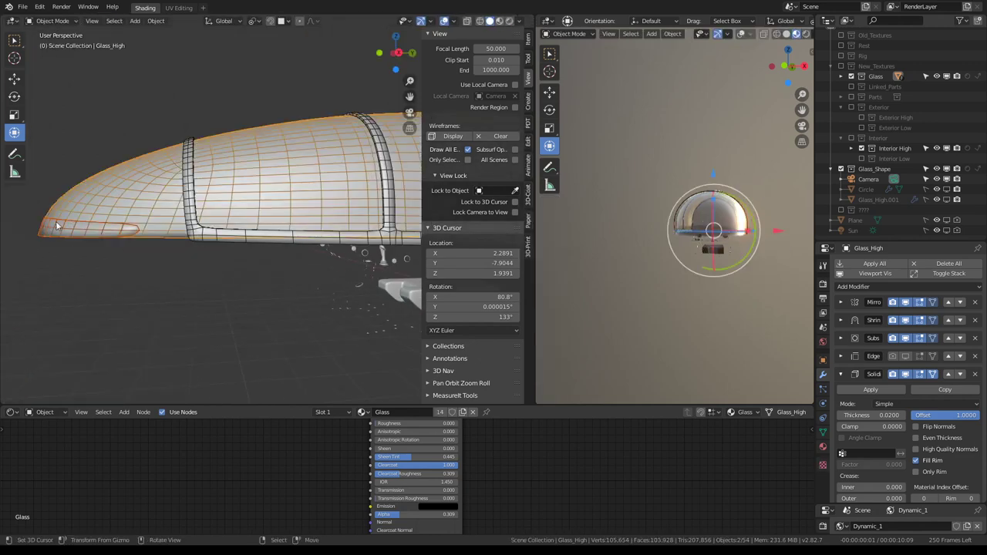
Step: Remove the Glass material from Glass_High.005 and join it into Glass_High.004
click(44, 229)
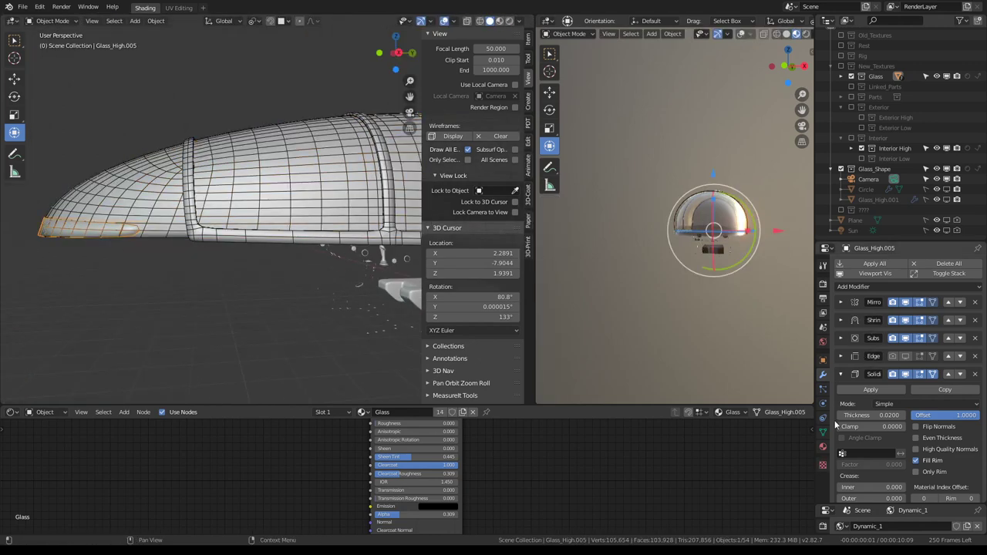
click(823, 447)
click(977, 275)
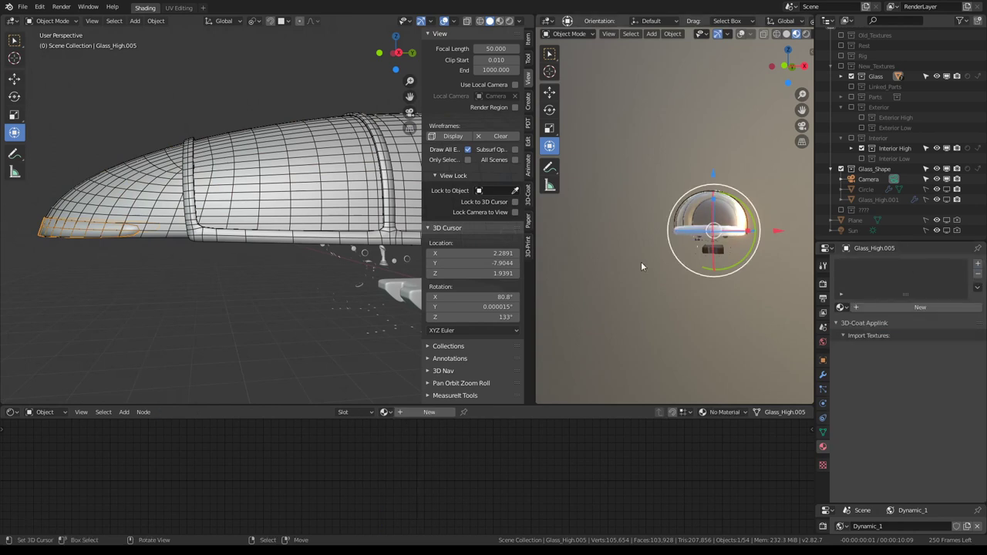
shift+click(191, 140)
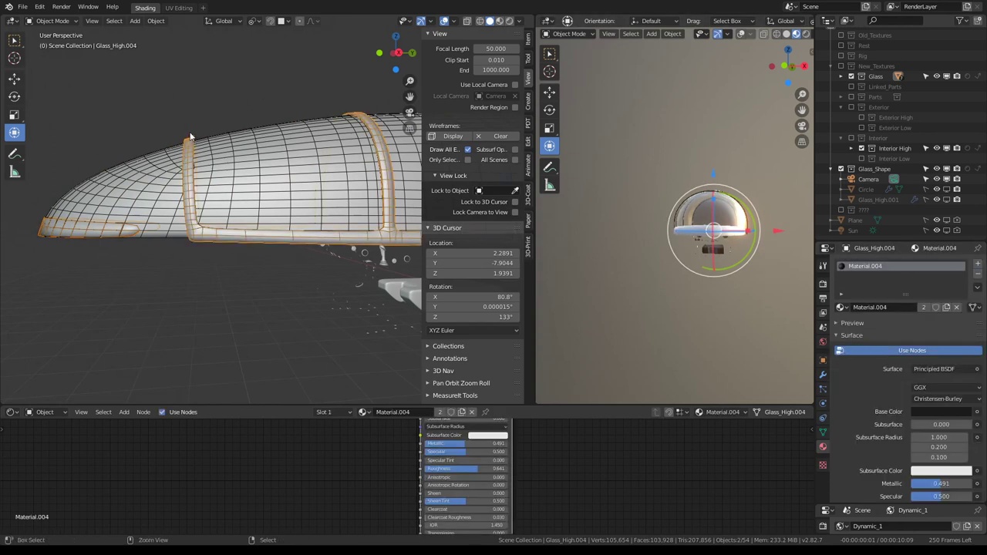
mouse_move(686, 193)
middle_down()
mouse_move(621, 167)
mouse_move(695, 222)
mouse_move(447, 331)
mouse_move(553, 234)
mouse_move(463, 280)
mouse_move(701, 246)
mouse_move(591, 221)
mouse_move(429, 203)
mouse_move(425, 101)
mouse_move(429, 139)
mouse_move(378, 223)
middle_up()
key(ctrl+space)
key(ctrl+space)
scroll(108, 203, up, 3)
Step: Select rim vertices near the strut base and review the dome from the side
key(Tab)
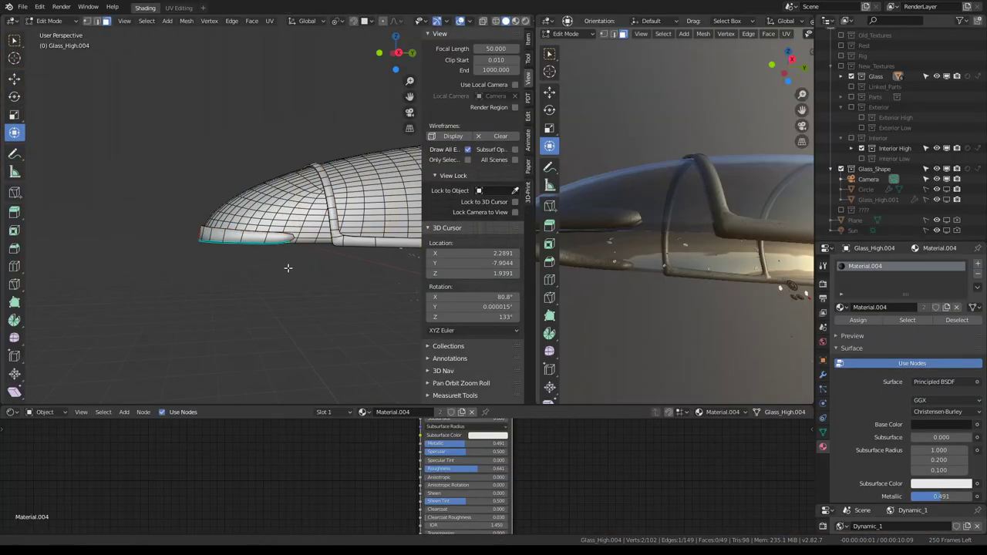
middle_drag(154, 231, 223, 263)
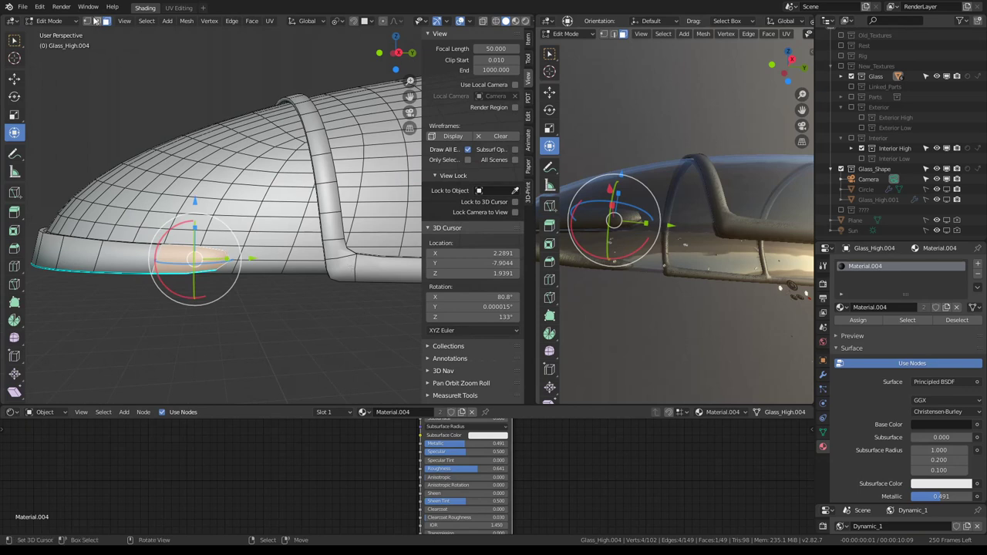
click(208, 269)
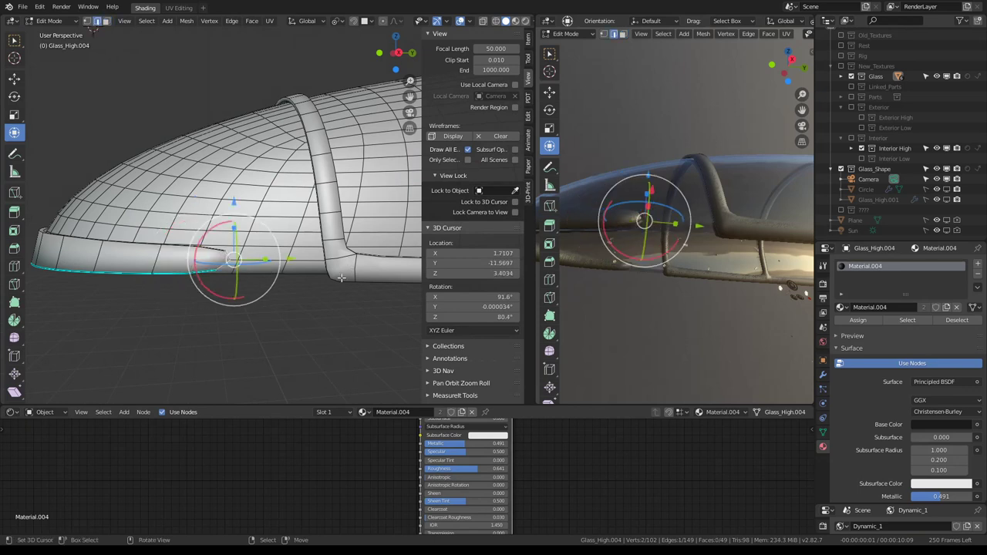
click(331, 271)
key(Tab)
mouse_move(659, 195)
middle_down()
mouse_move(720, 237)
mouse_move(711, 221)
mouse_move(603, 213)
mouse_move(623, 138)
mouse_move(693, 202)
middle_up()
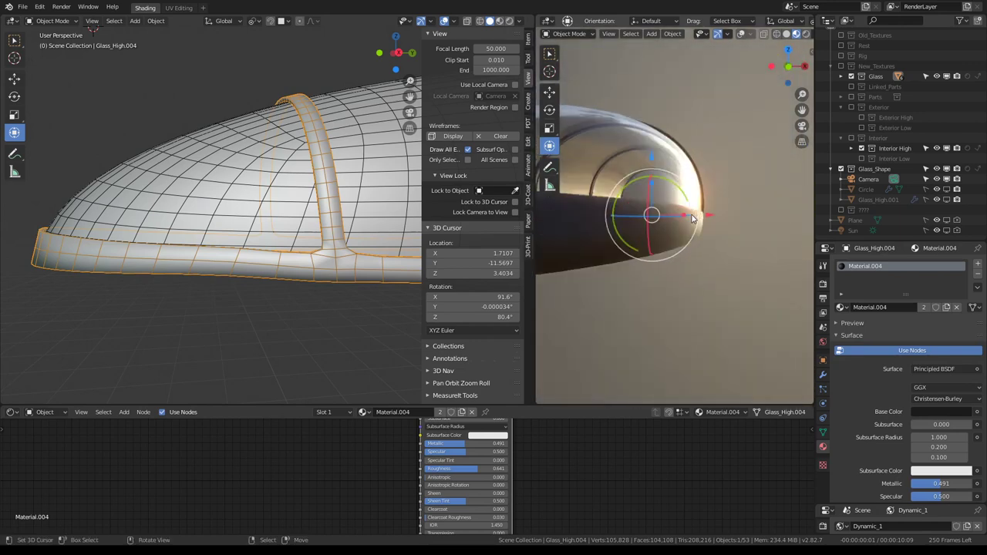
mouse_move(232, 193)
middle_down()
mouse_move(291, 189)
mouse_move(324, 224)
mouse_move(239, 233)
mouse_move(321, 235)
mouse_move(308, 231)
middle_up()
Step: Flatten the frame's bottom edge loop to a single height with S Z 0
key(Tab)
alt+click(239, 233)
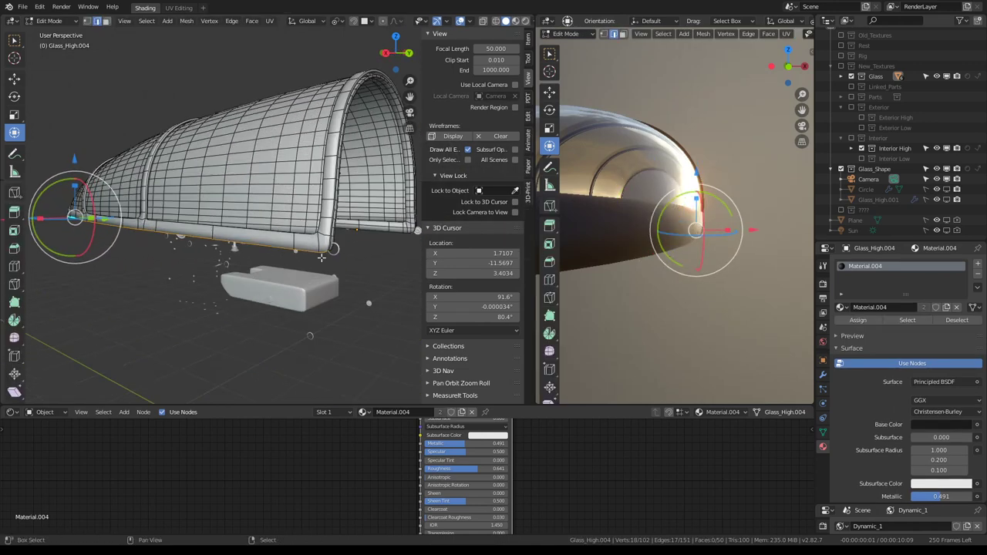
text(sz)
text(0)
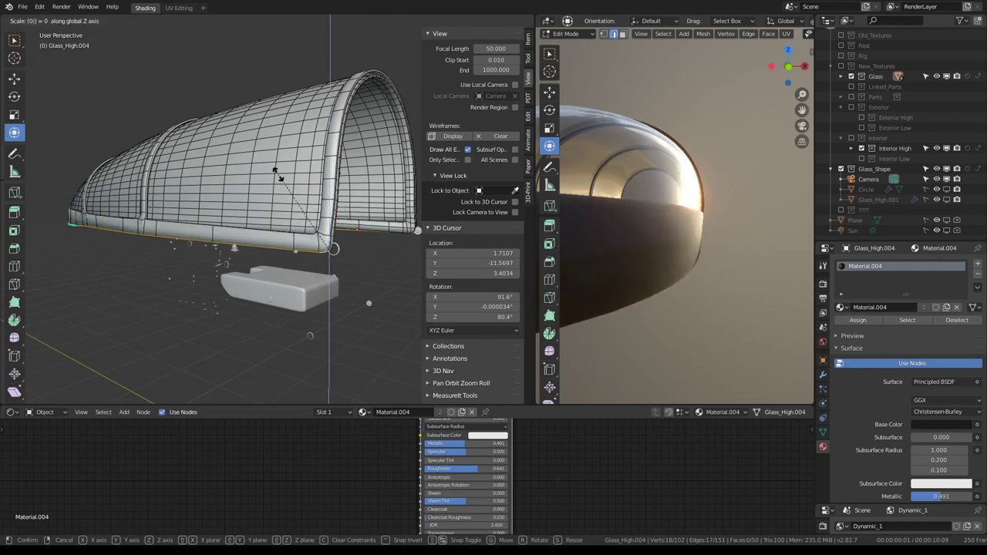
key(Return)
key(KP_3)
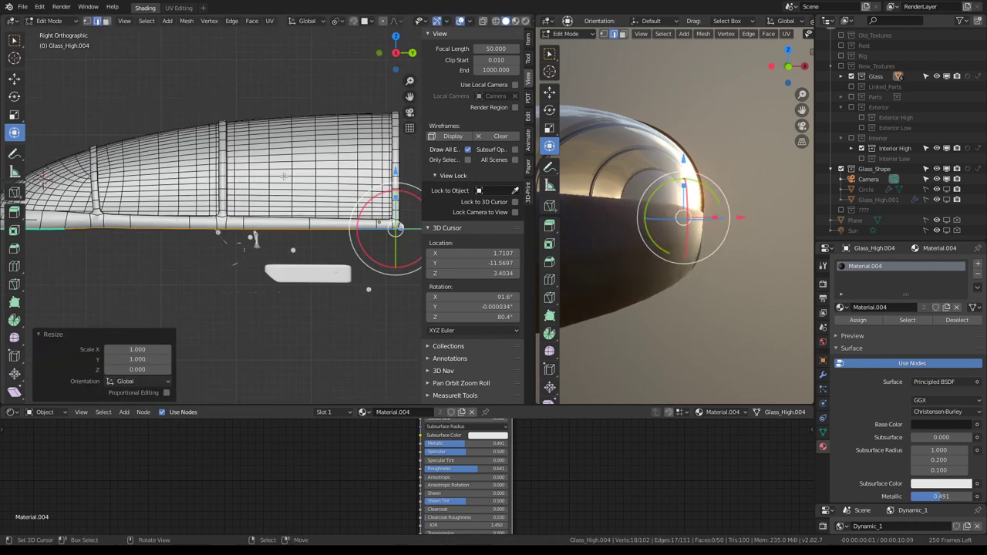
scroll(214, 230, down, 2)
scroll(679, 216, down, 3)
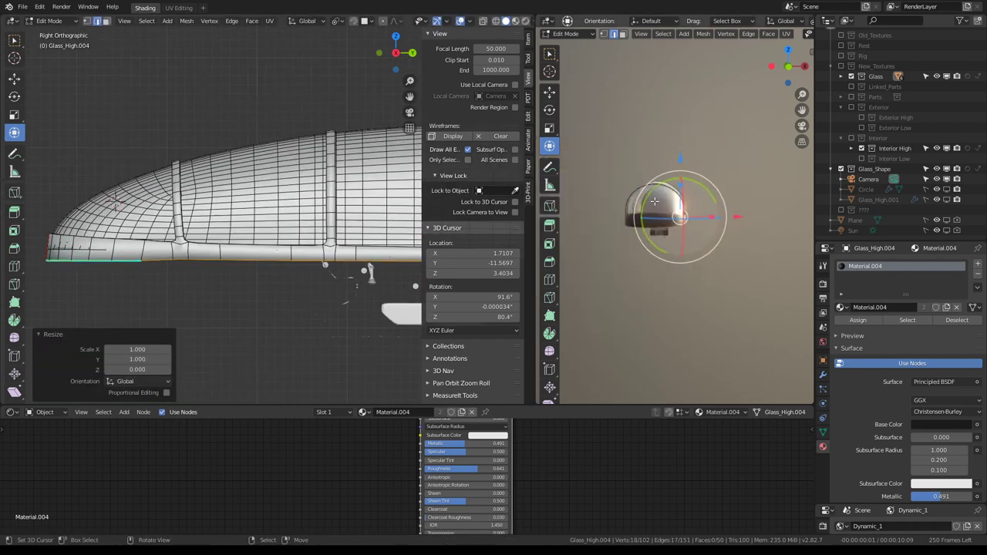
mouse_move(679, 216)
middle_down()
mouse_move(766, 205)
mouse_move(624, 185)
mouse_move(627, 123)
mouse_move(650, 199)
mouse_move(569, 206)
middle_up()
key(Tab)
mouse_move(69, 216)
shift+middle_down()
mouse_move(218, 210)
mouse_move(146, 251)
mouse_move(163, 238)
shift+middle_up()
scroll(217, 210, up, 3)
Step: Rotate the rail's front section about -4.6° in side view to follow the glass
key(Tab)
click(146, 251)
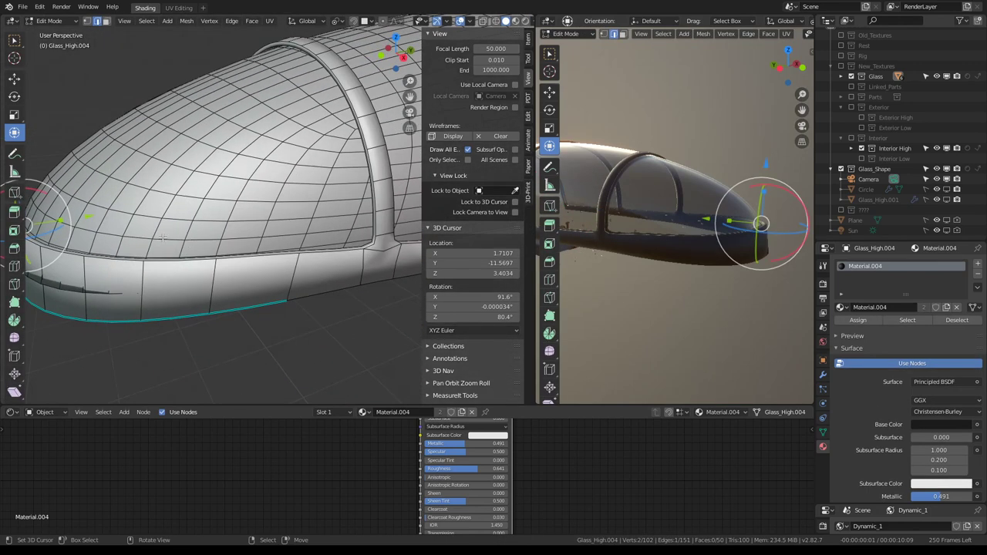
ctrl+click(385, 248)
key(KP_3)
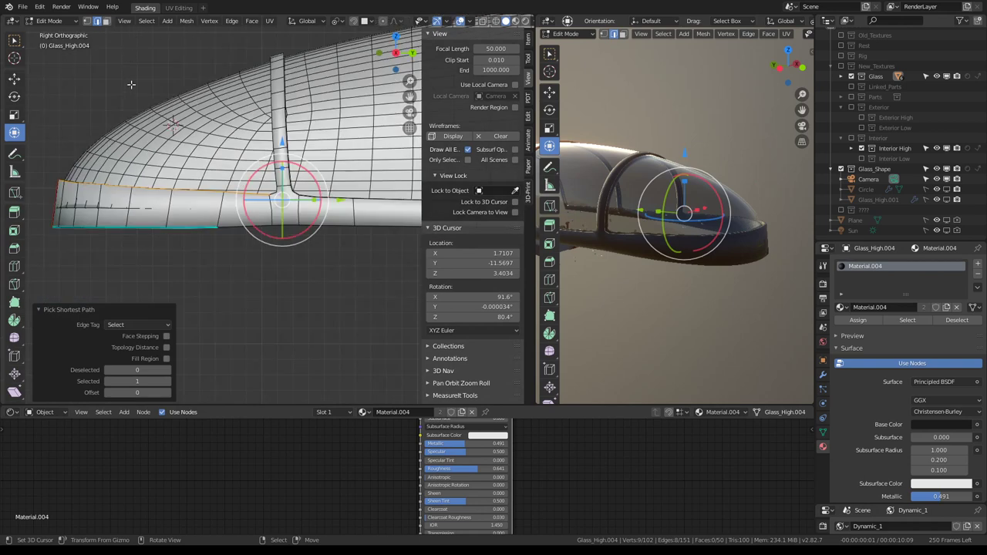
key(r)
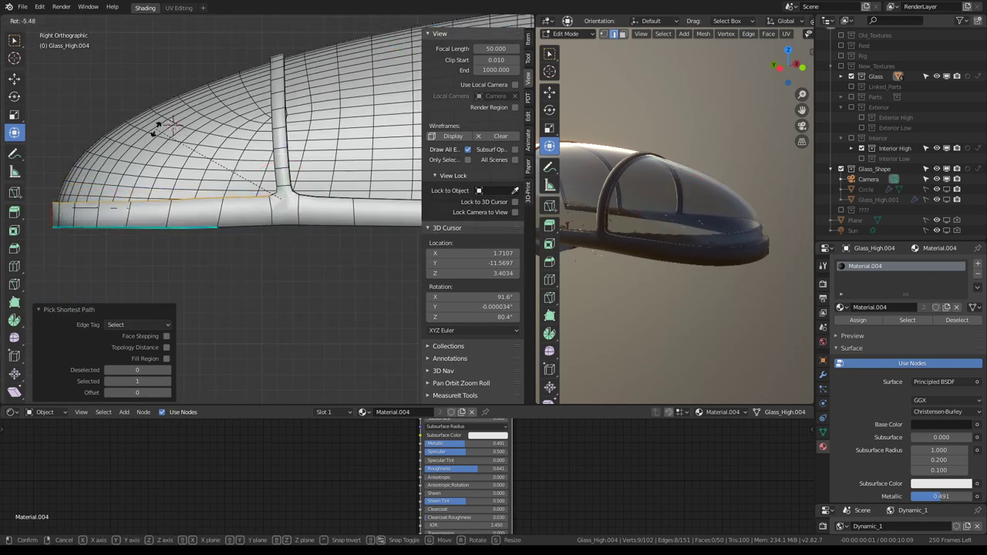
click(157, 126)
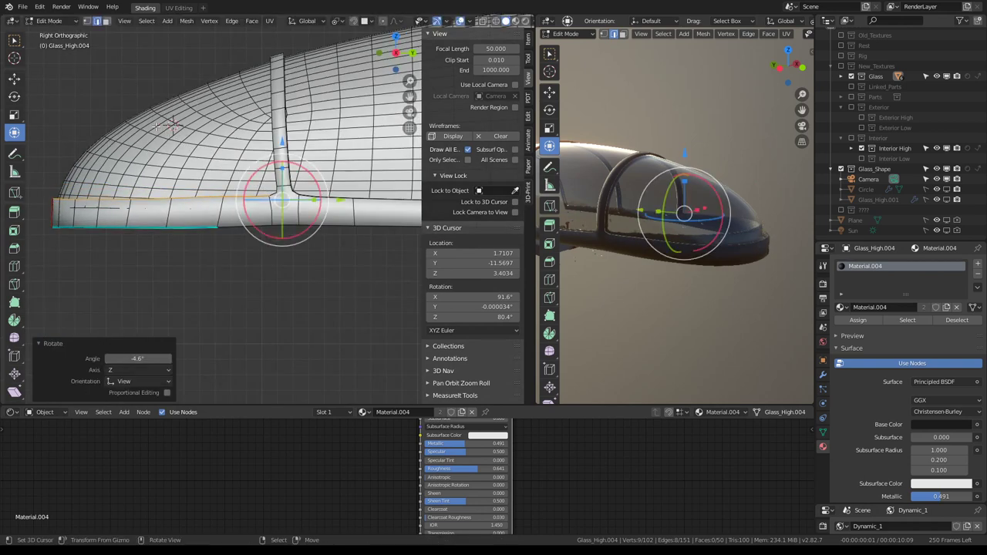
key(Tab)
middle_drag(718, 127, 689, 181)
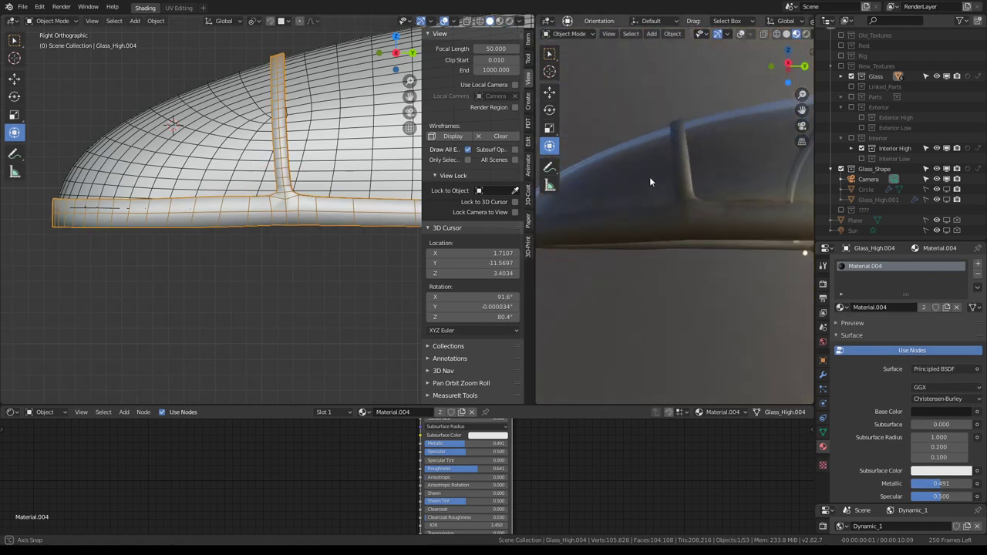
middle_drag(689, 181, 650, 177)
middle_drag(231, 201, 217, 185)
scroll(217, 185, down, 5)
Step: In the frame's Edit Mode, select two adjacent edges where a rib meets the rail
key(Tab)
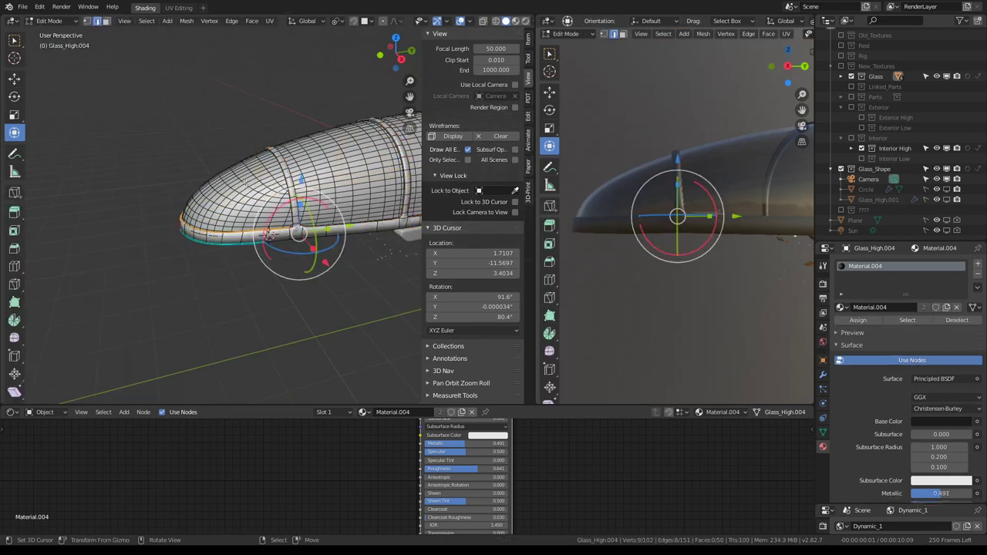
key(Tab)
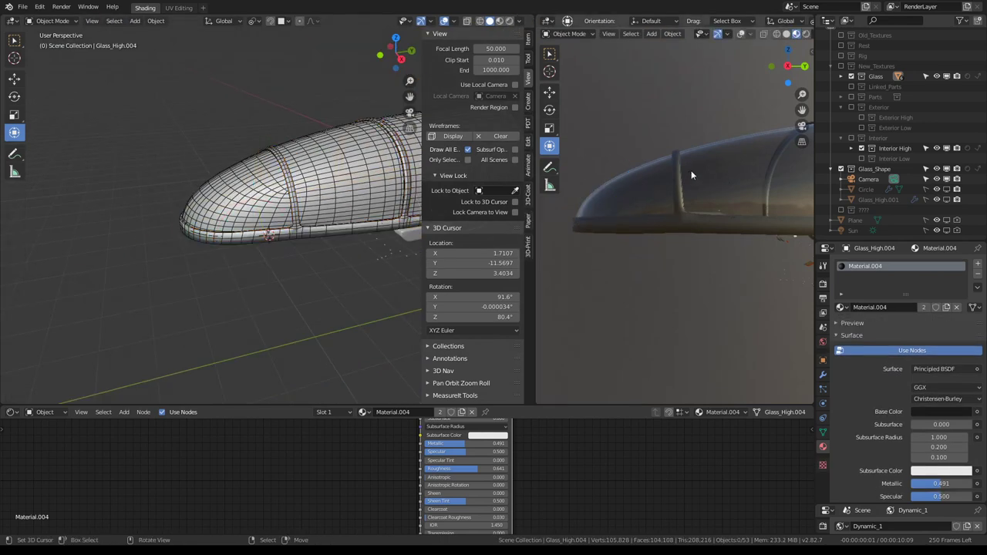
mouse_move(647, 185)
middle_down()
mouse_move(747, 237)
mouse_move(693, 224)
middle_up()
key(Tab)
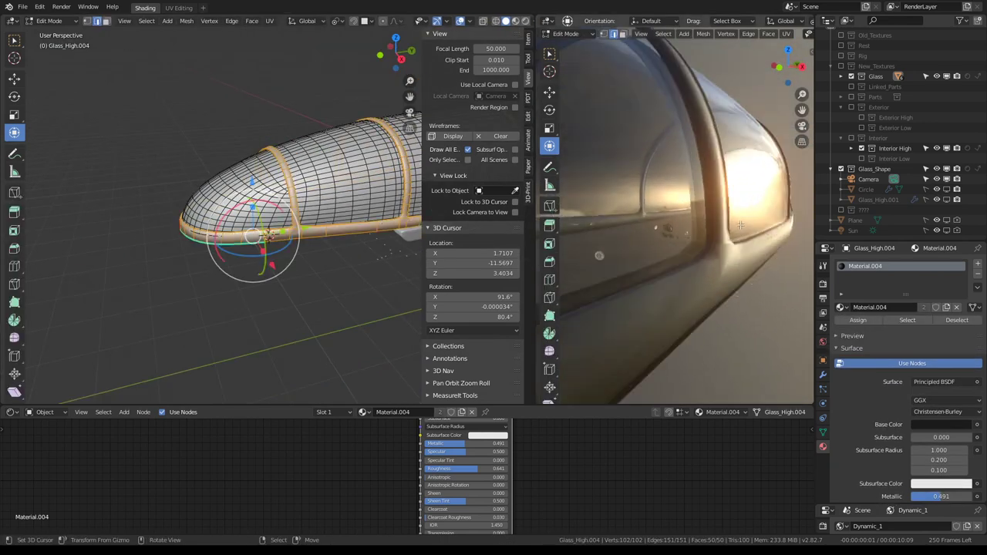
middle_drag(293, 200, 334, 190)
scroll(334, 191, up, 5)
click(285, 230)
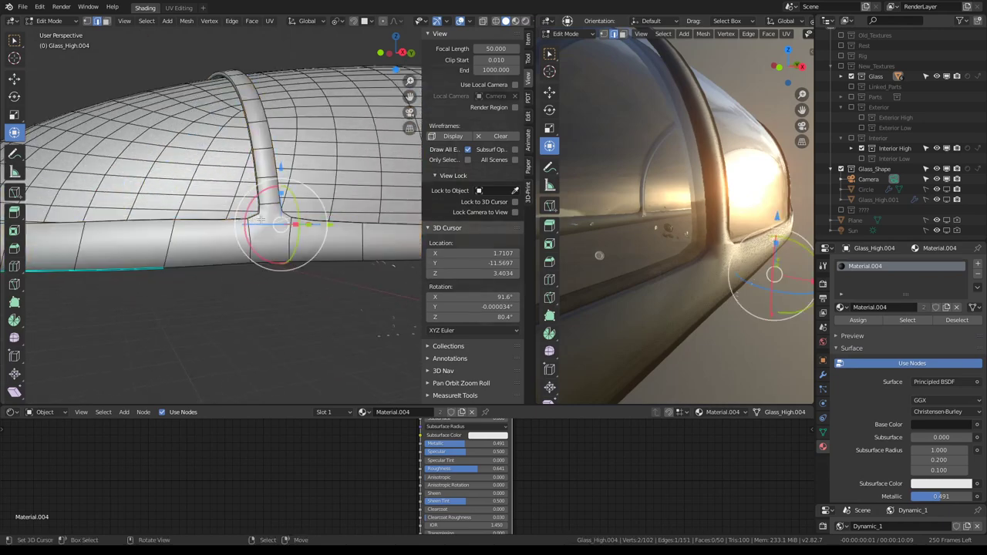
mouse_move(285, 230)
middle_down()
mouse_move(300, 203)
mouse_move(238, 217)
mouse_move(262, 224)
middle_up()
scroll(300, 203, down, 5)
scroll(269, 225, up, 3)
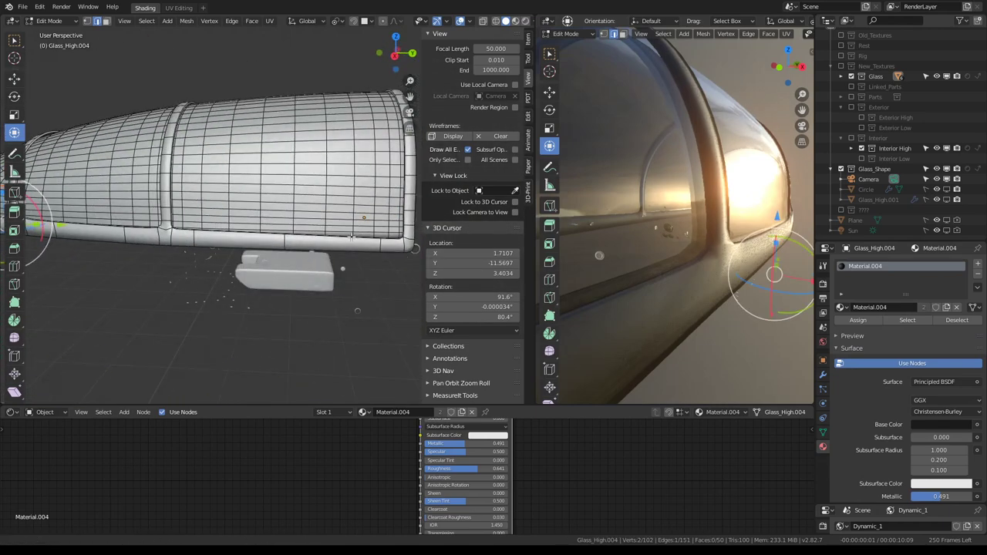
scroll(274, 226, up, 3)
shift+click(292, 253)
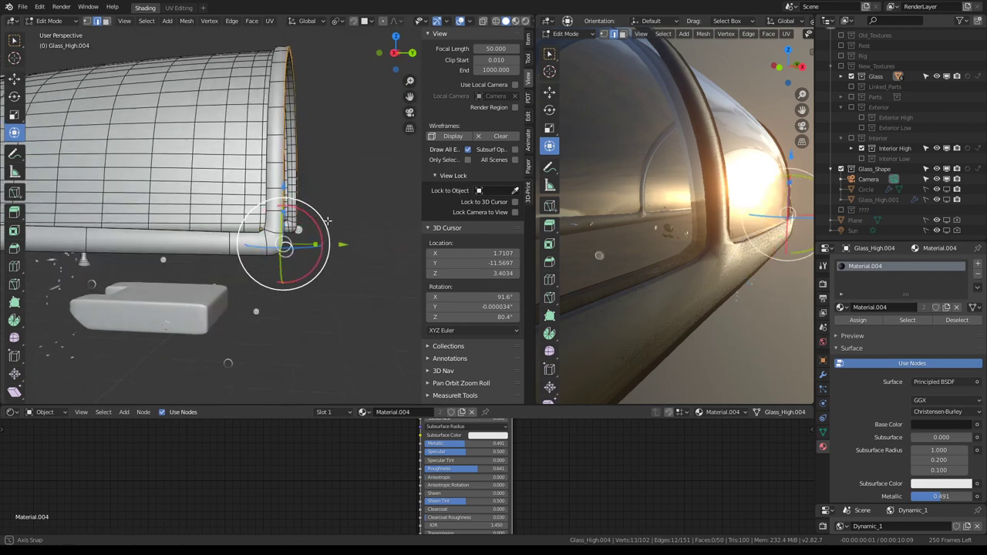
Step: Extrude the selected rail-end edges 0.125 along Y
middle_drag(336, 239, 357, 219)
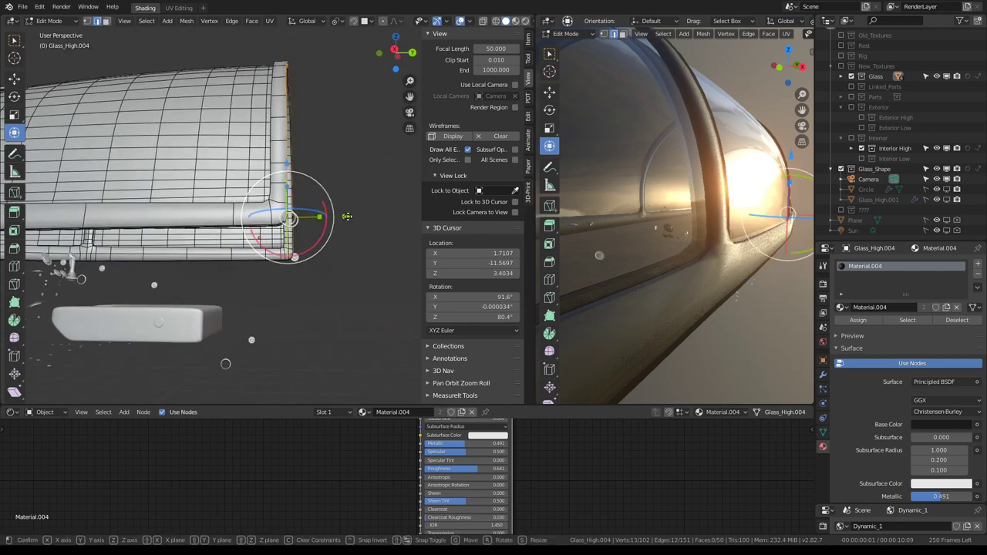
drag(382, 215, 413, 232)
key(Escape)
key(e)
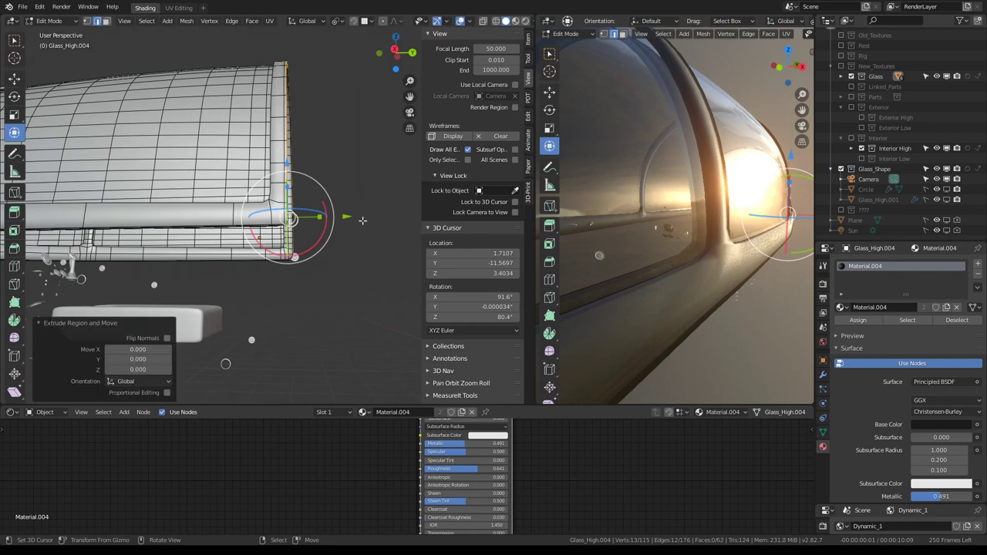
key(y)
click(342, 218)
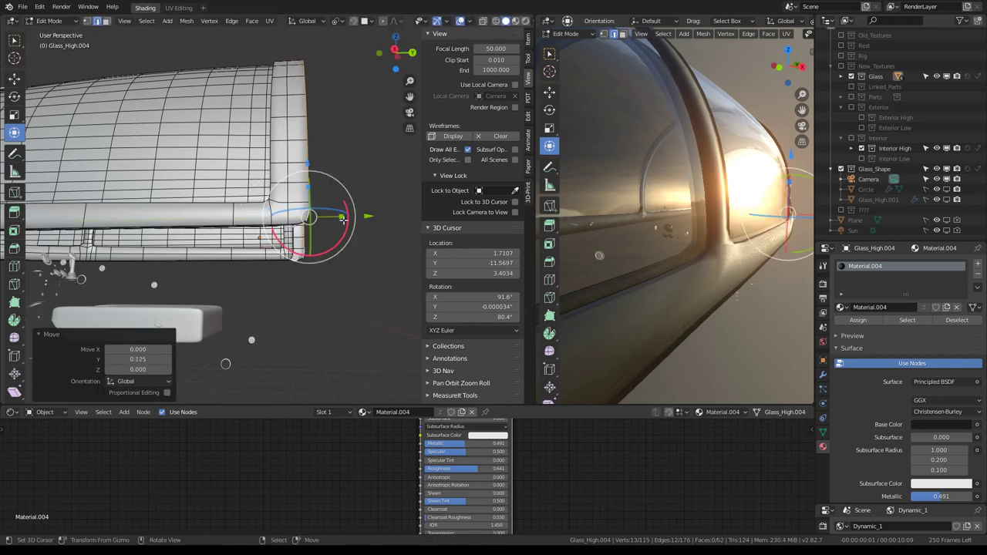
Step: From a lower angle on the glass canopy, pick an edge for a shortest-path selection
middle_drag(271, 160, 286, 191)
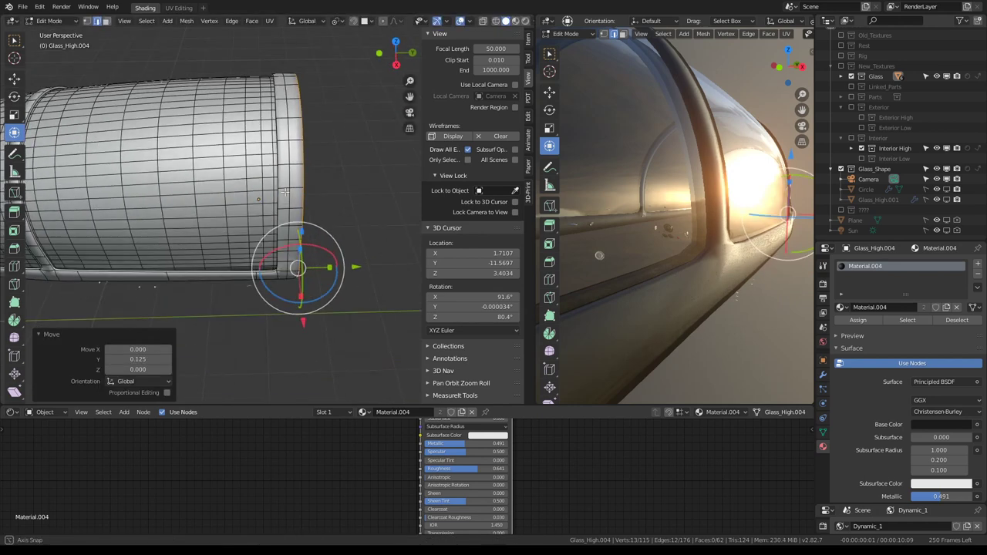
middle_drag(276, 114, 347, 159)
ctrl+click(279, 115)
Step: Nudge the vertical edge loop near the canopy end slightly along Y, showing its Item values
alt+click(263, 245)
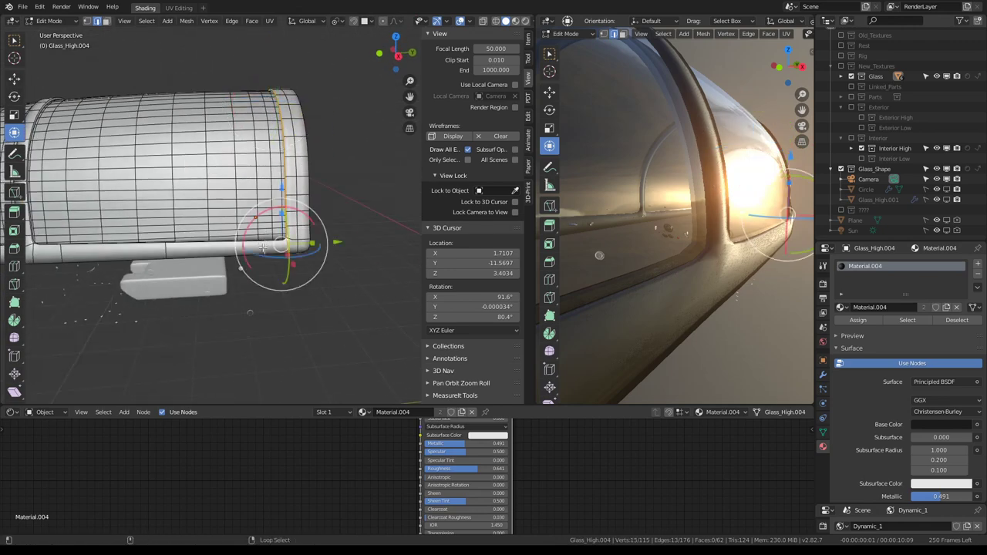
key(ctrl+KP_1)
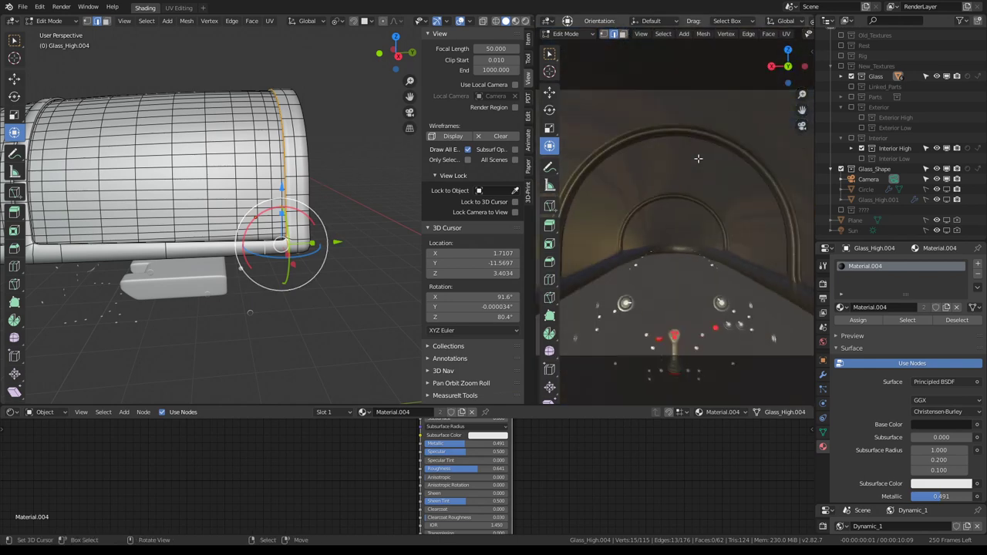
mouse_move(686, 129)
middle_down()
mouse_move(711, 139)
mouse_move(325, 211)
middle_up()
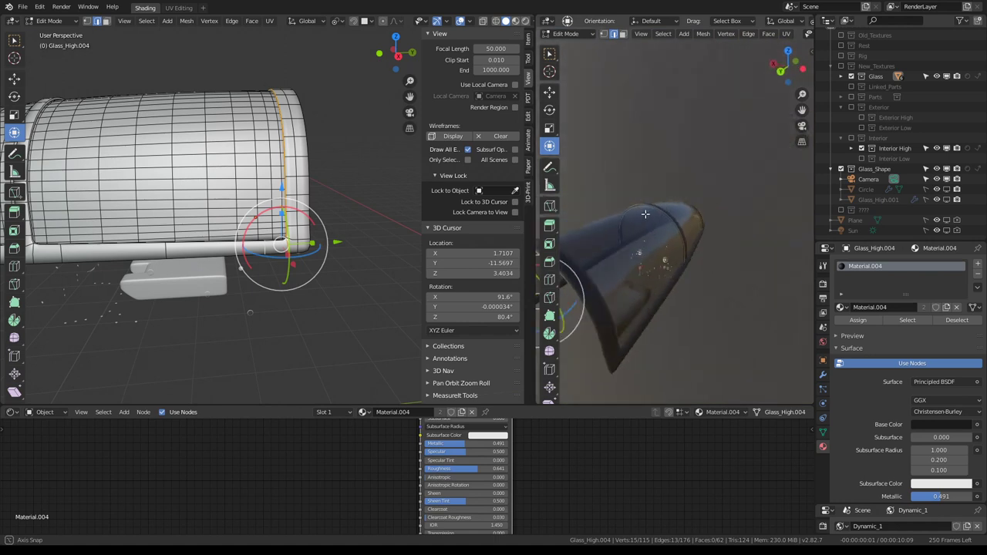
drag(345, 241, 337, 243)
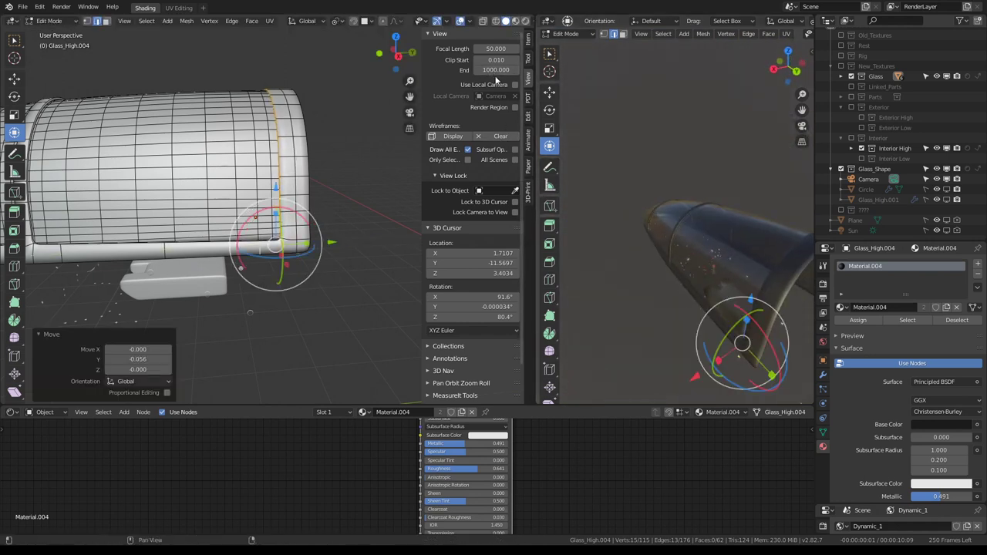
click(529, 40)
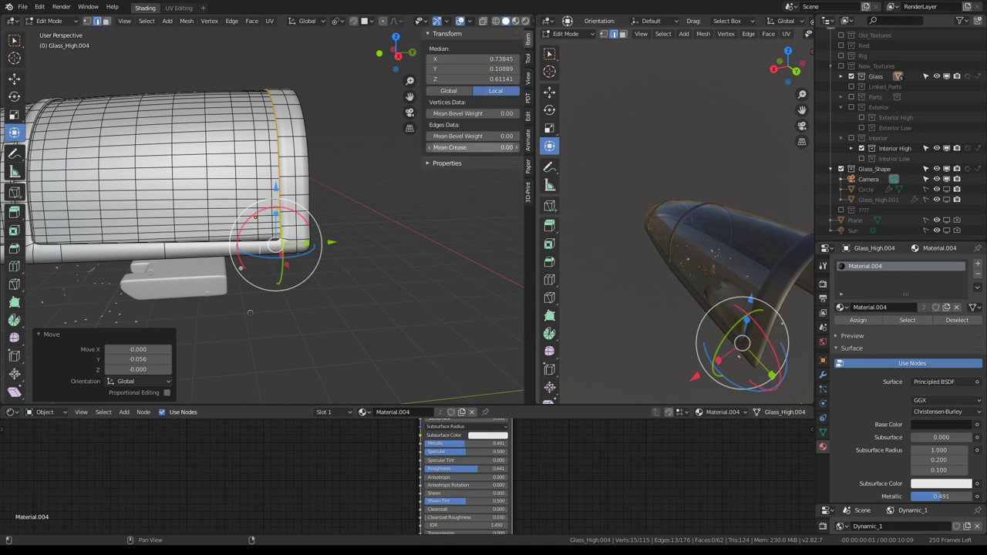
Step: Slide the rib's edge loop along the surface
scroll(375, 167, up, 2)
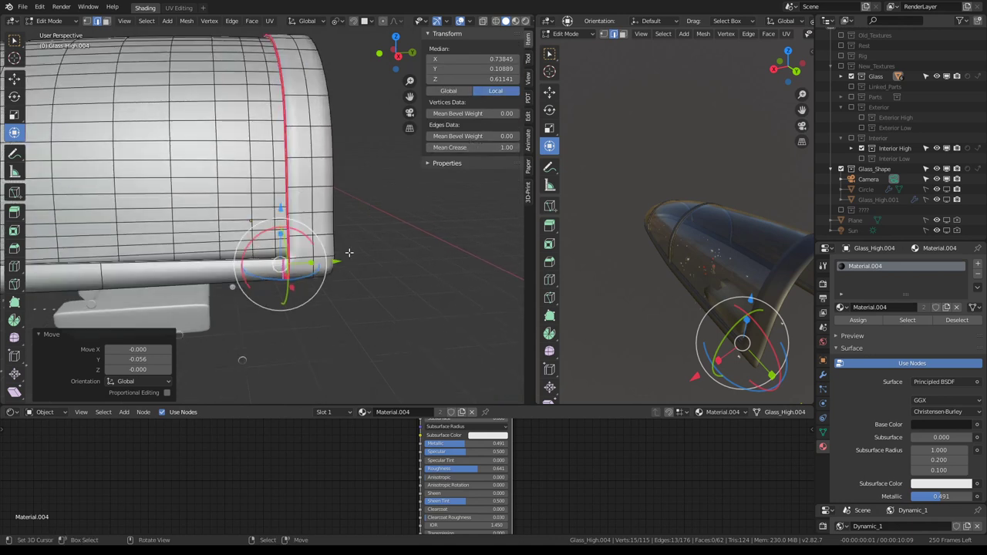
alt+click(281, 265)
key(g)
key(g)
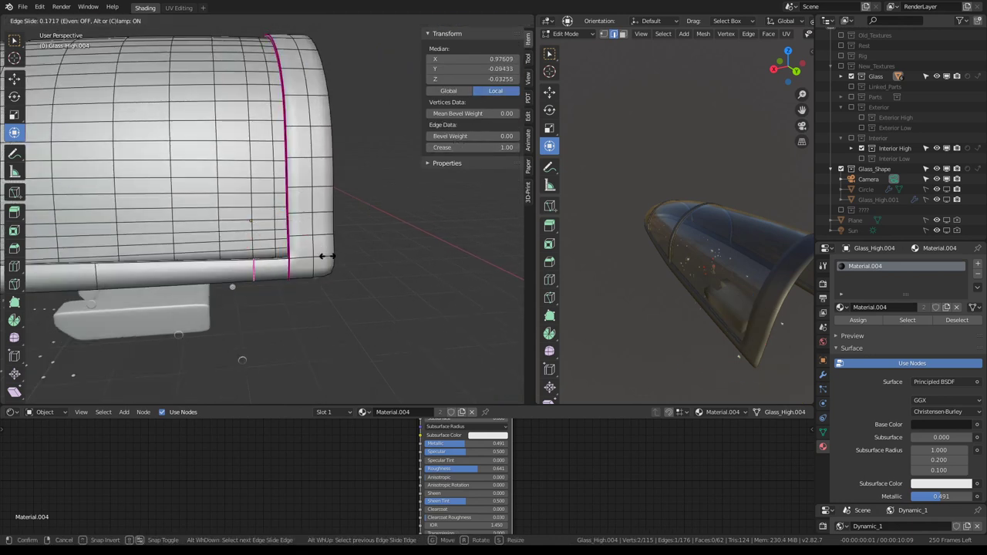
scroll(738, 225, down, 3)
scroll(763, 223, up, 5)
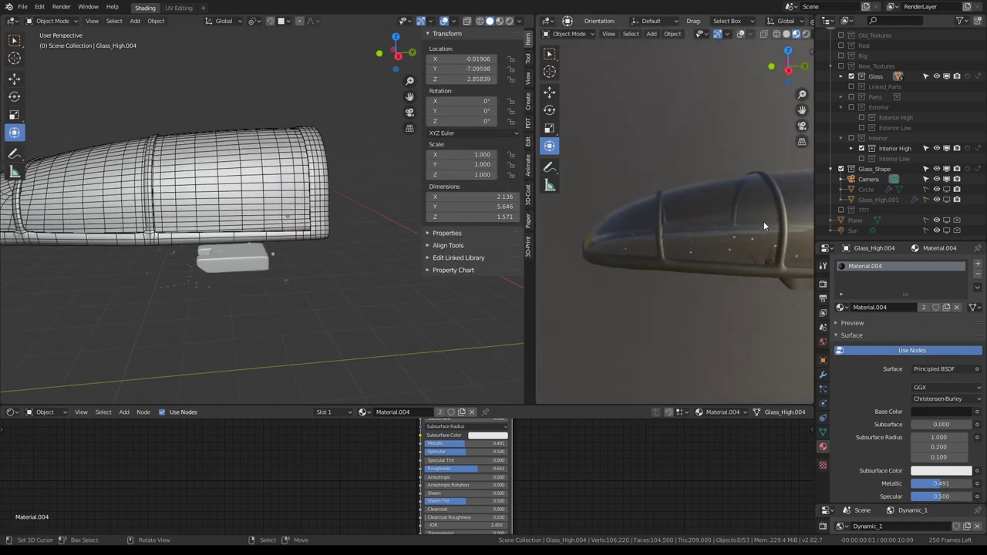
scroll(763, 221, up, 3)
middle_drag(764, 221, 740, 193)
middle_drag(254, 201, 284, 187)
scroll(285, 187, up, 3)
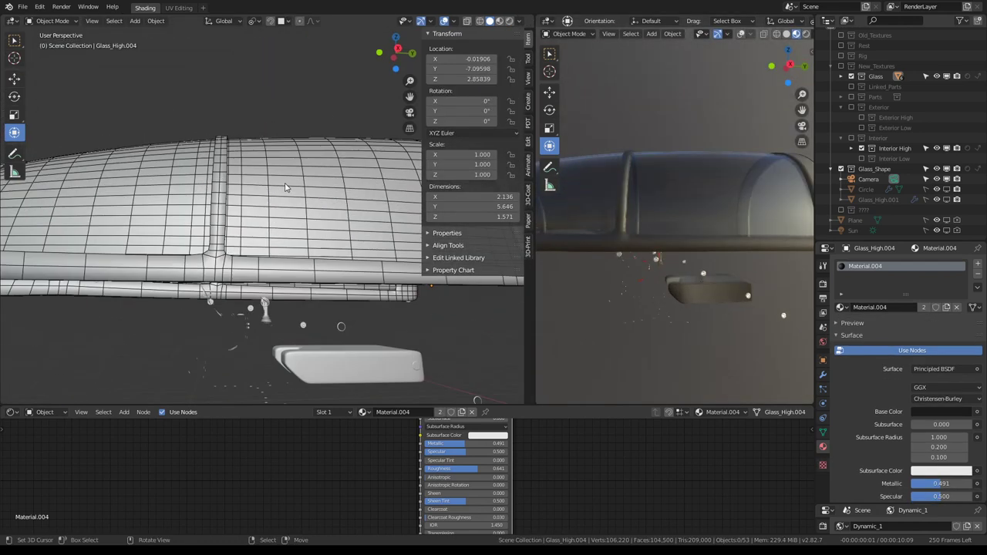
key(Tab)
scroll(314, 179, up, 3)
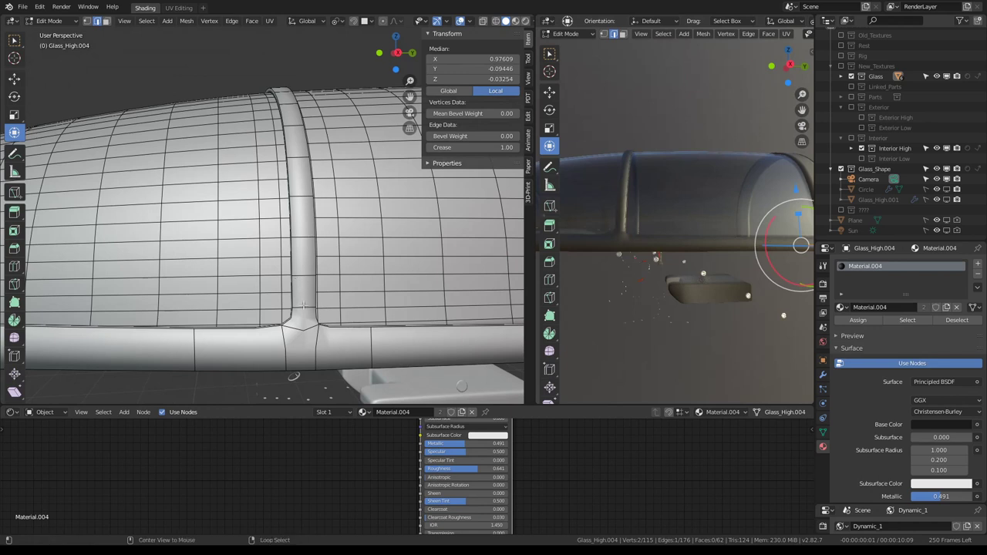
Step: Flatten the rib-base edge loop to zero scale along Y
alt+click(328, 350)
key(s)
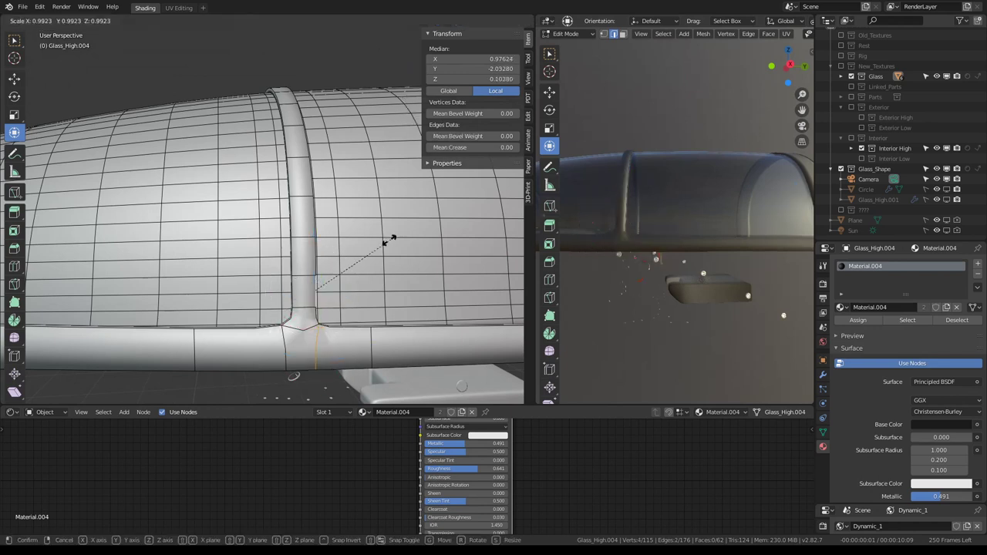
key(y)
key(Return)
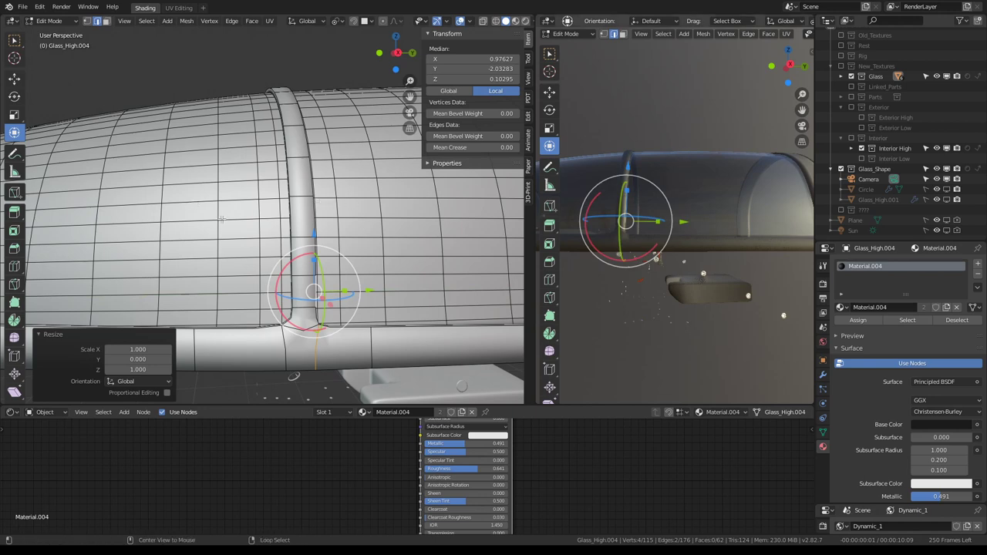
alt+click(313, 218)
Step: Preview the canopy through the scene camera, then maximize the modelling viewport
key(KP_0)
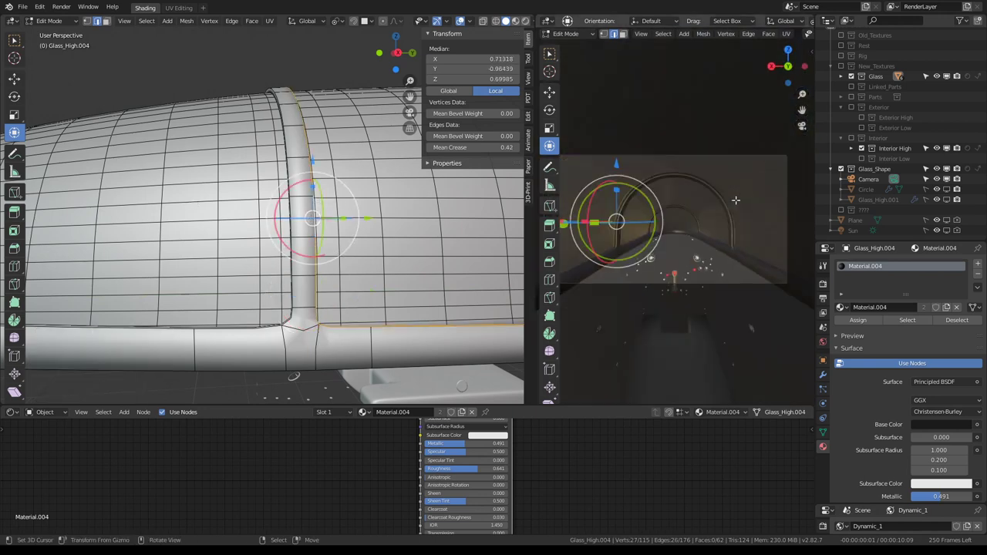
scroll(680, 254, up, 2)
key(ctrl+space)
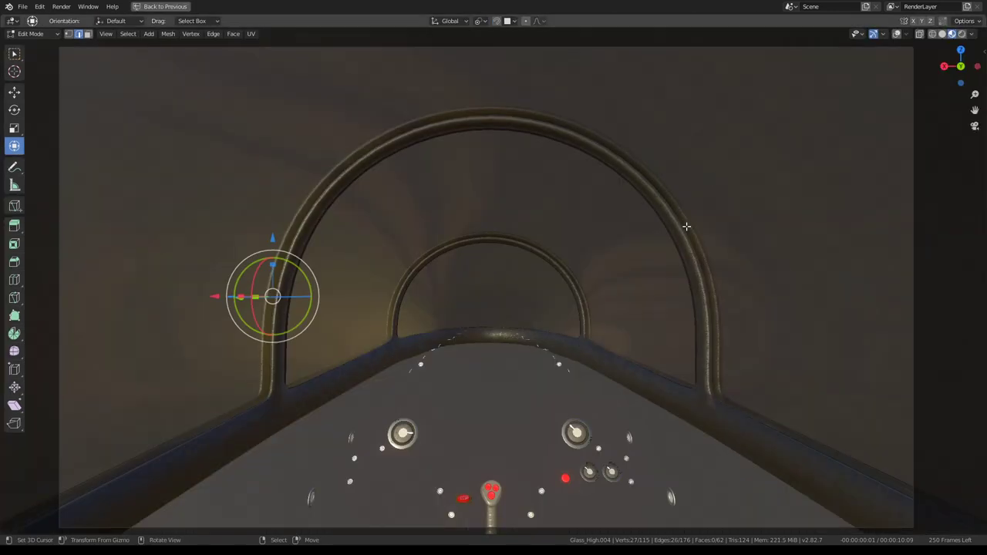
key(ctrl+space)
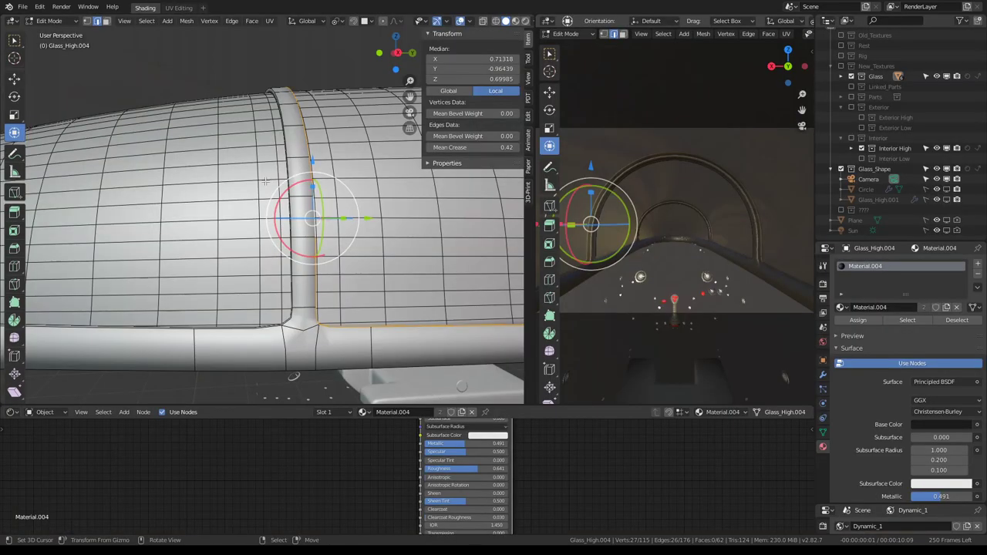
middle_drag(323, 231, 278, 247)
key(ctrl+space)
Step: Select edges on the dome's bottom rim and return to Object Mode
middle_drag(524, 255, 470, 261)
scroll(470, 261, up, 5)
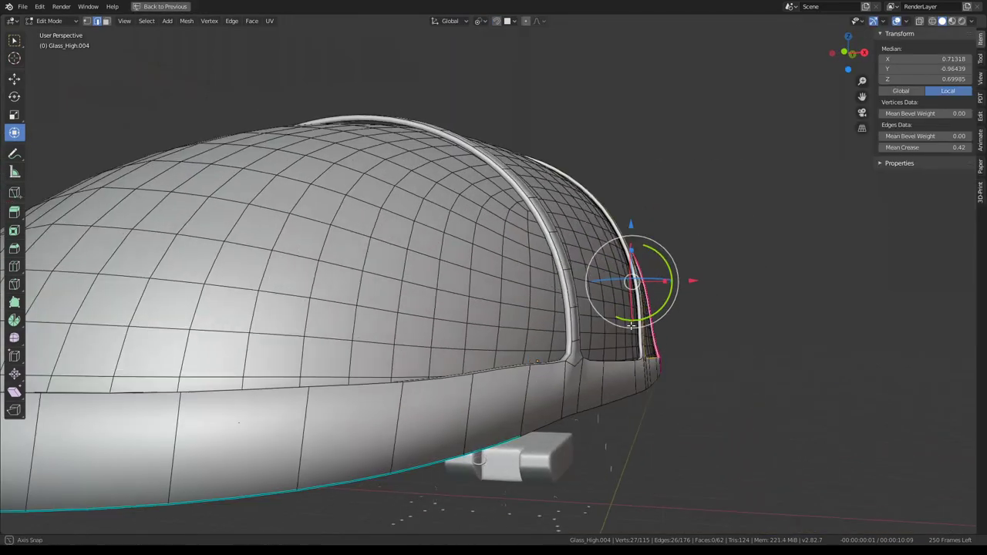
middle_drag(555, 347, 610, 385)
alt+click(591, 403)
scroll(598, 288, down, 5)
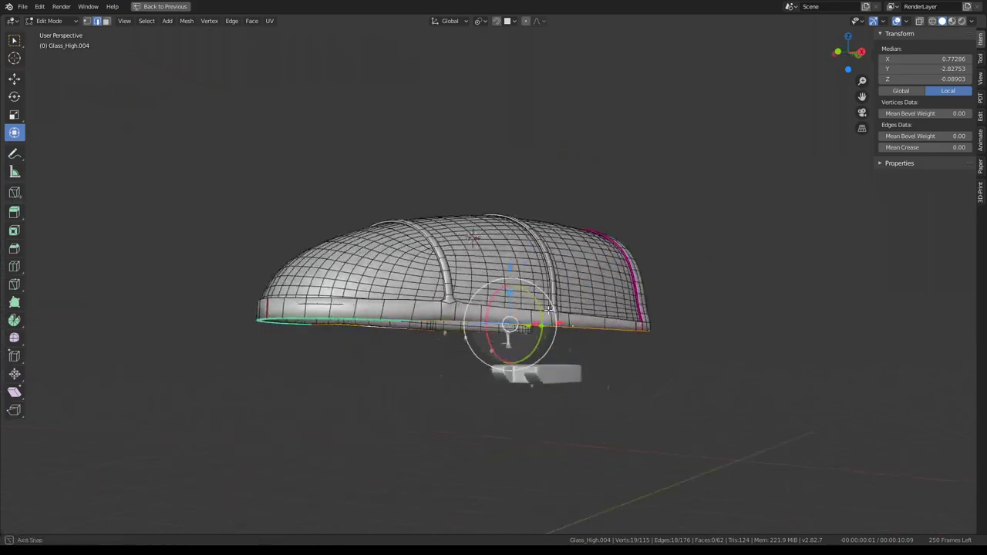
mouse_move(597, 288)
middle_down()
mouse_move(647, 277)
mouse_move(551, 274)
mouse_move(496, 292)
mouse_move(499, 304)
mouse_move(463, 311)
mouse_move(462, 259)
mouse_move(483, 263)
mouse_move(445, 264)
mouse_move(498, 264)
mouse_move(484, 284)
middle_up()
key(Tab)
scroll(496, 292, up, 3)
Step: Select the glass canopy and, in Edit Mode, pick the edge ring around the bottom rail
click(489, 260)
key(Tab)
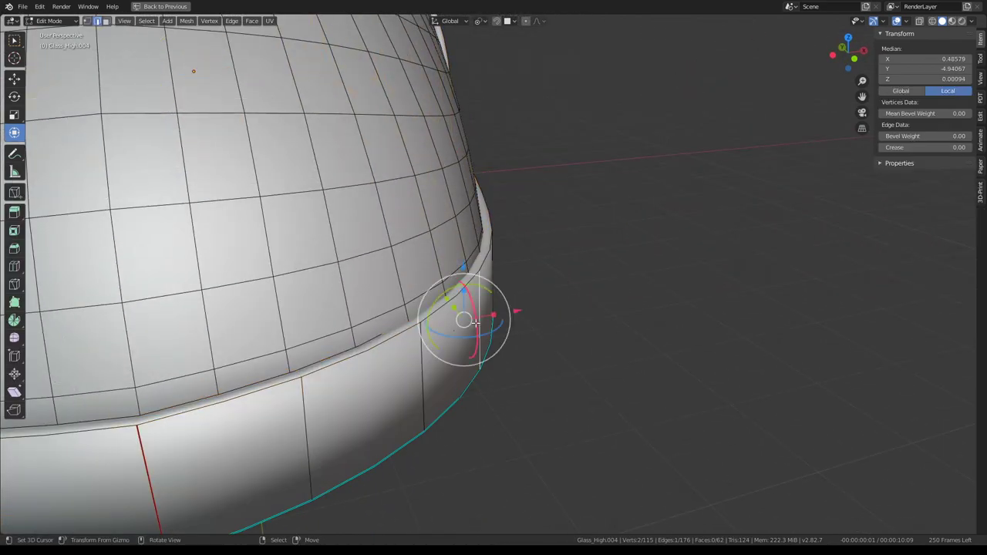
key(Tab)
scroll(548, 237, down, 5)
middle_drag(547, 238, 482, 330)
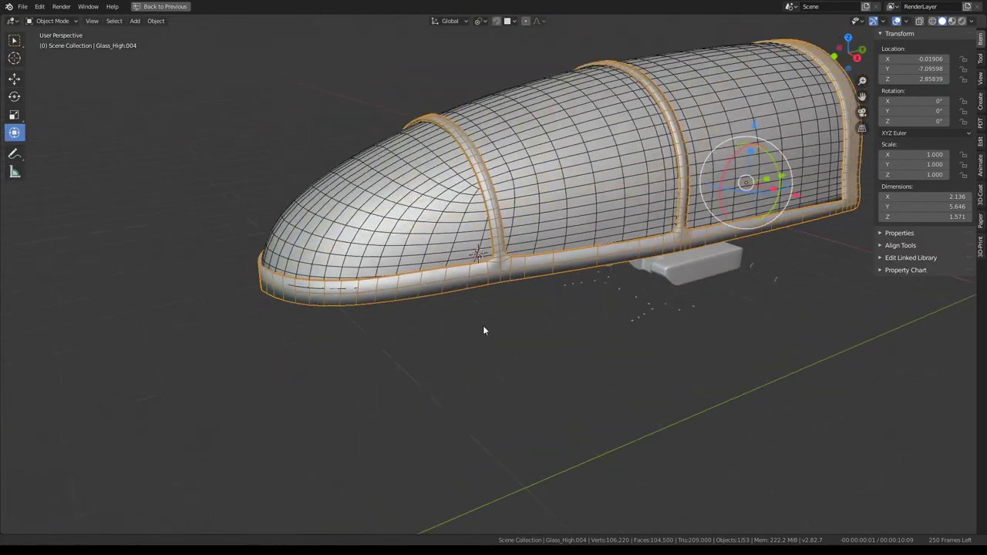
scroll(482, 330, up, 4)
key(Tab)
alt+click(490, 339)
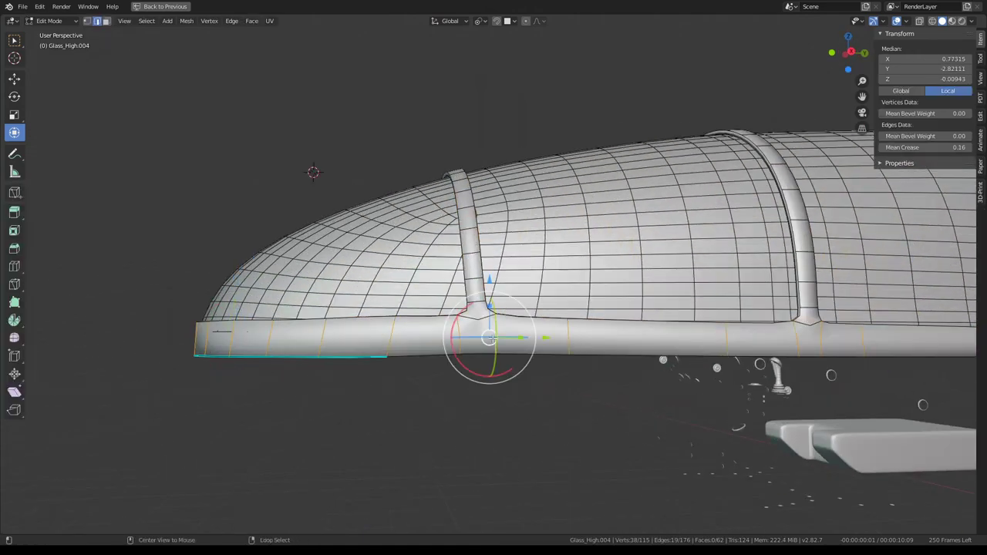
Step: Subdivide the rail's edge ring and slide the new loop up at factor 0.631
key(ctrl+e)
click(530, 342)
alt+click(544, 337)
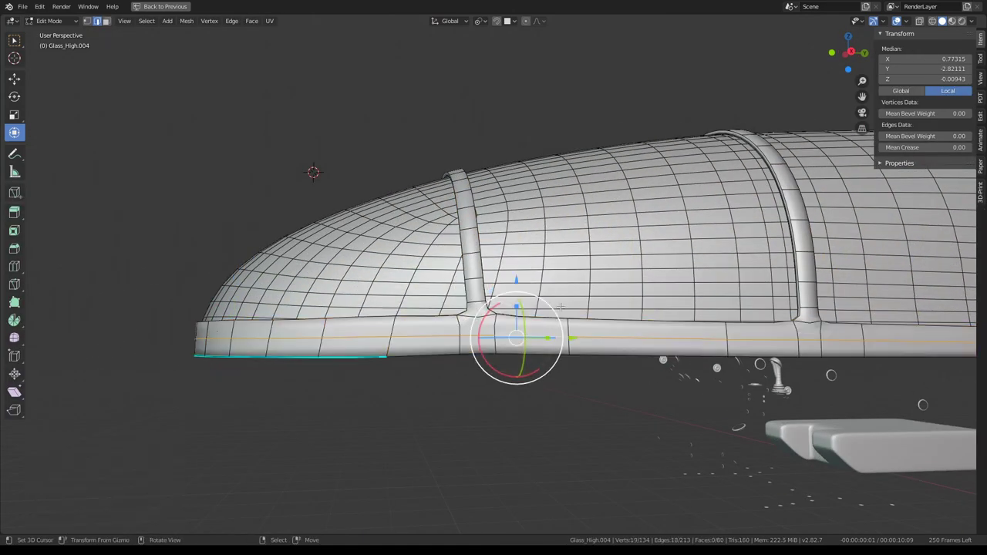
key(g)
key(g)
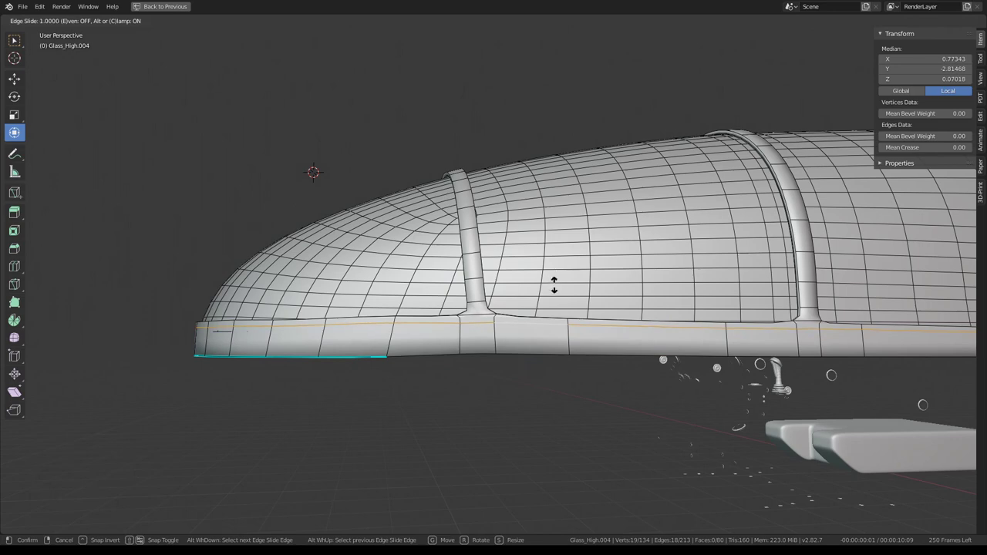
click(553, 295)
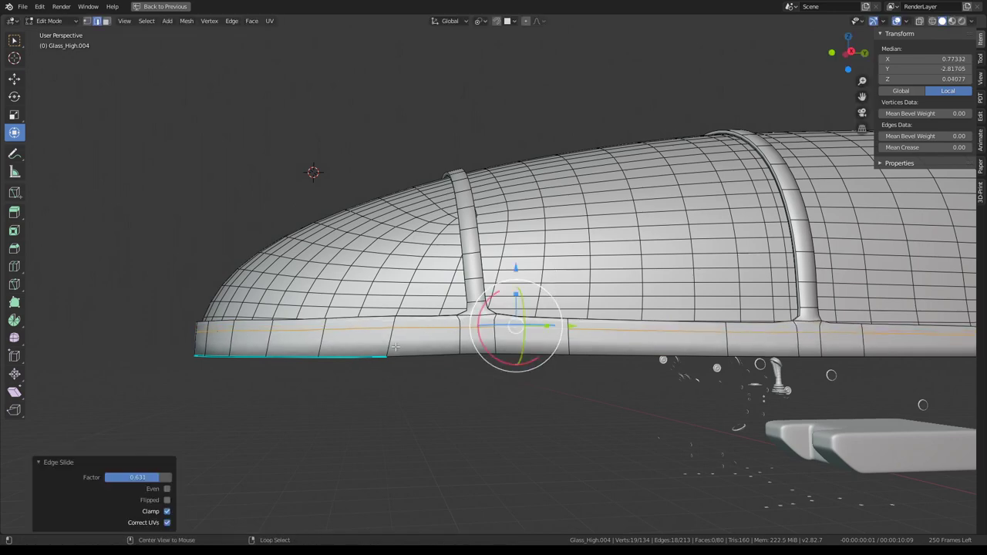
Step: Subdivide the face left of the rib and slide the new loop at factor 0.818
scroll(395, 348, up, 3)
drag(467, 342, 287, 425)
right_click(518, 308)
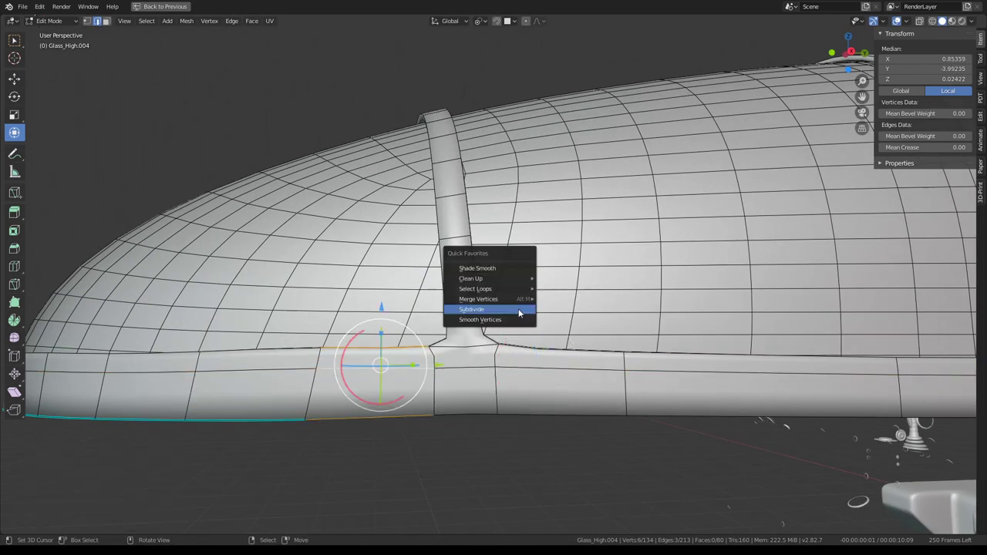
click(518, 309)
alt+click(386, 395)
key(g)
key(g)
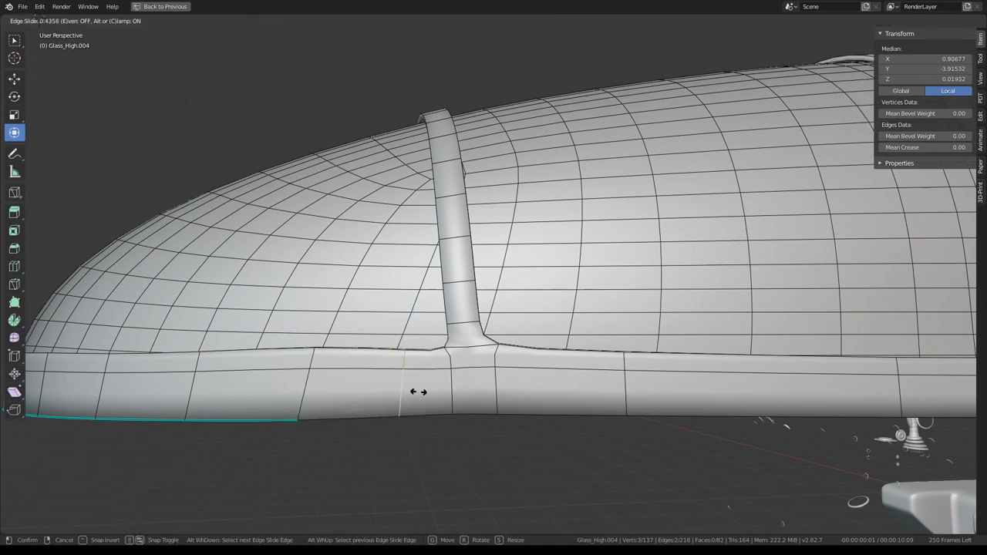
click(442, 391)
Step: Lower the short edge at the rib's foot slightly along Z
middle_drag(442, 392, 454, 354)
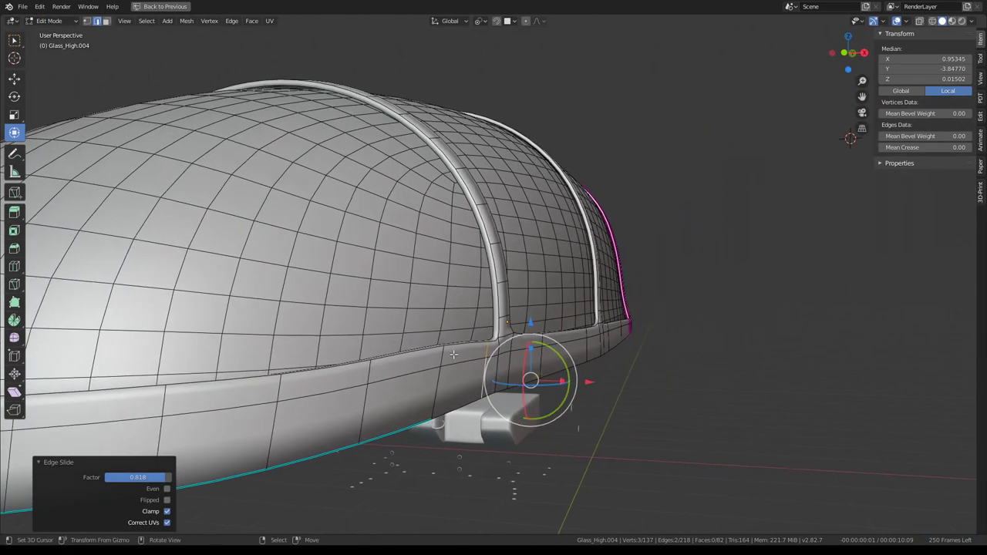
click(438, 351)
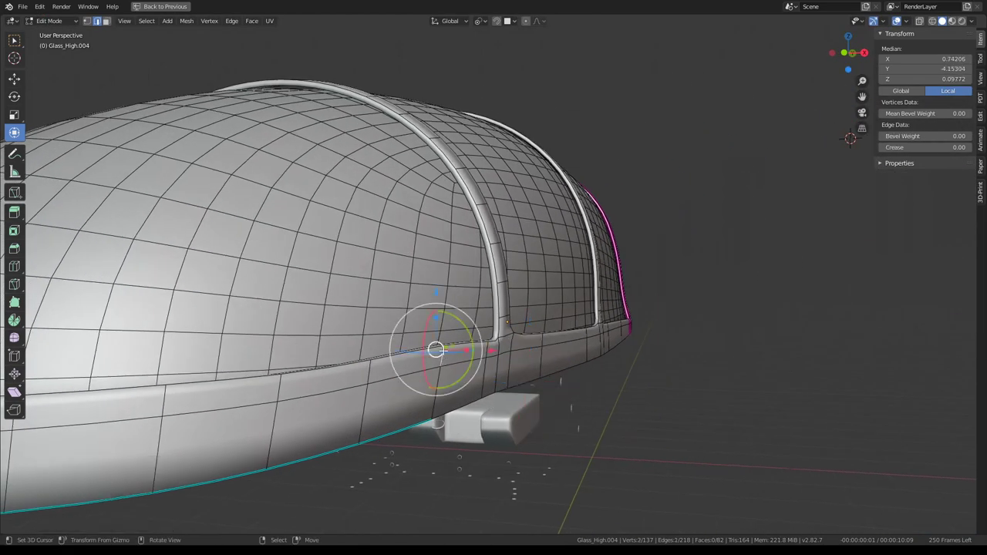
drag(439, 294, 442, 294)
click(442, 296)
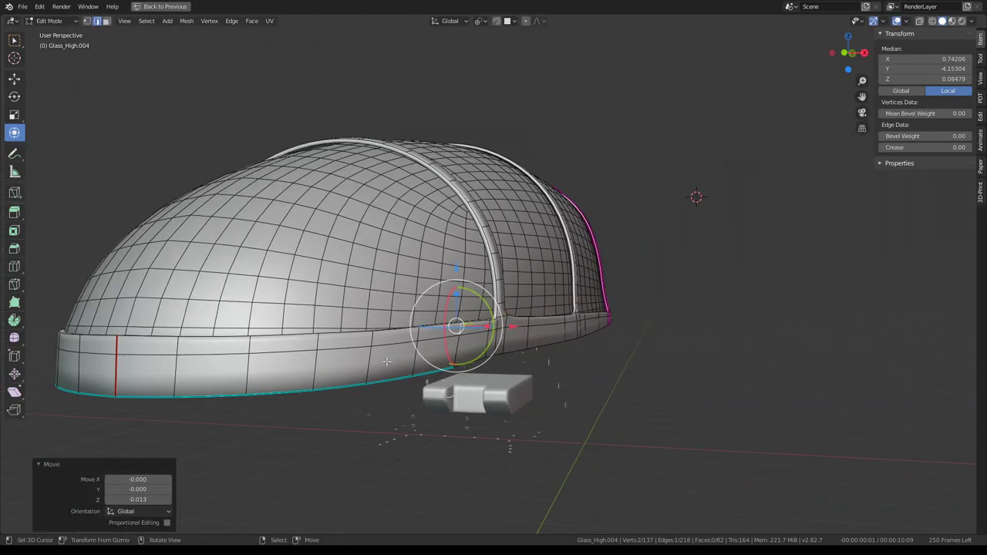
Step: Edge-slide the rib's base edges twice along the glass rim
mouse_move(443, 296)
middle_down()
mouse_move(371, 329)
mouse_move(515, 340)
middle_up()
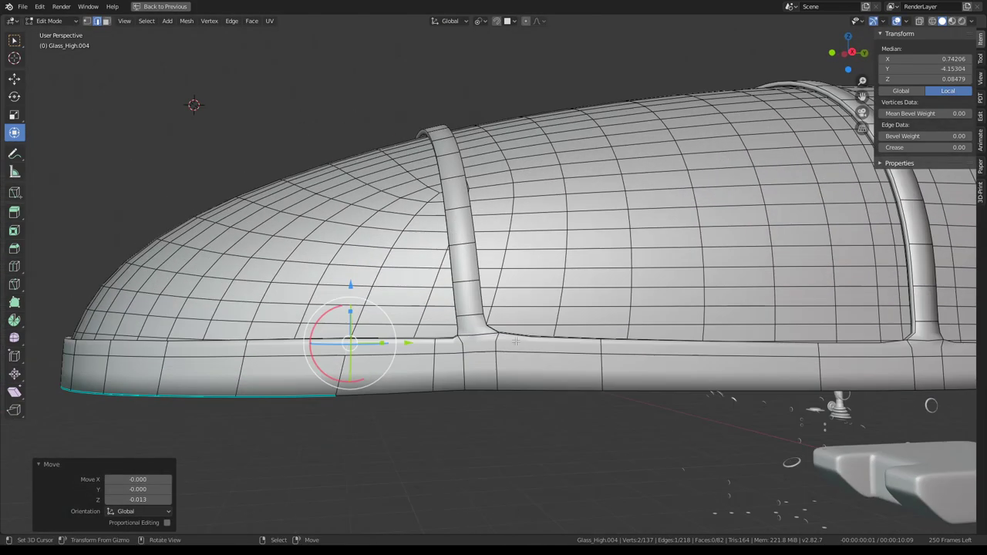
alt+click(615, 364)
click(586, 369)
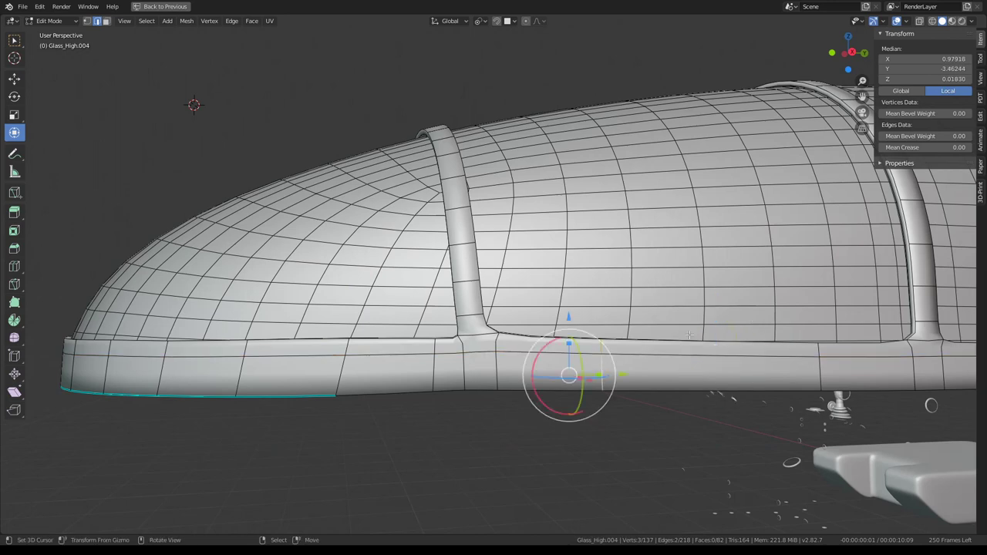
key(g)
key(g)
click(545, 353)
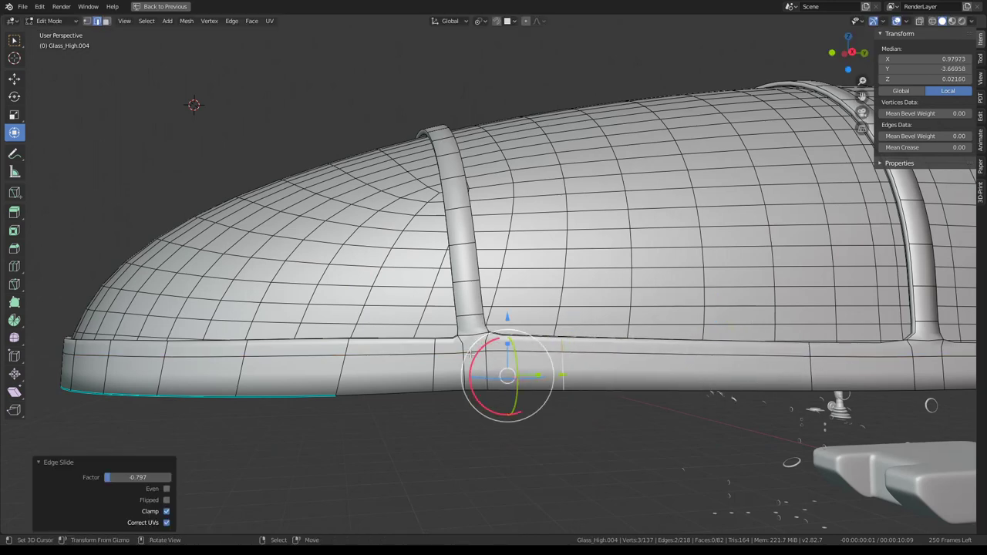
key(g)
key(g)
click(509, 315)
Step: Select the front rib's vertical edge loop and view it straight from the side
key(Tab)
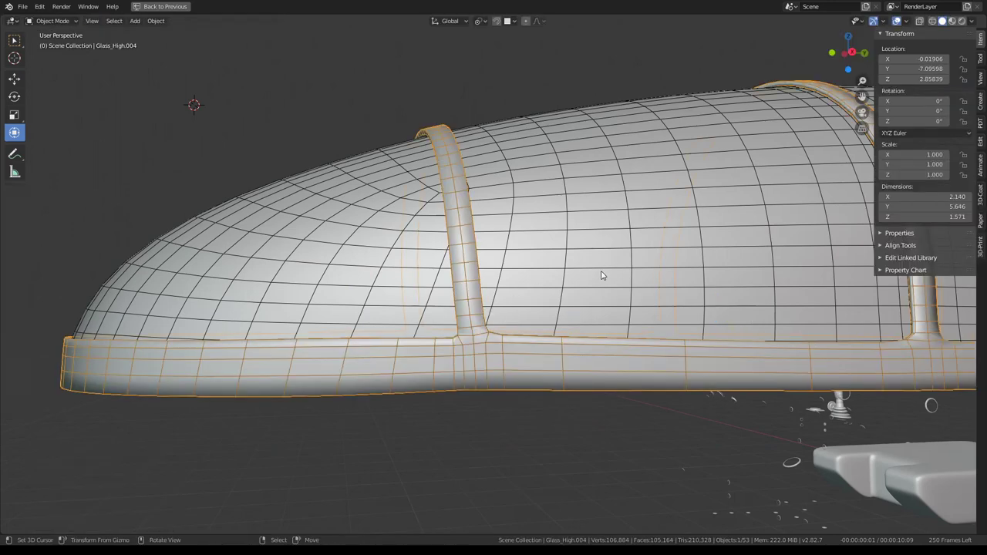
mouse_move(602, 275)
middle_down()
mouse_move(501, 317)
mouse_move(435, 230)
middle_up()
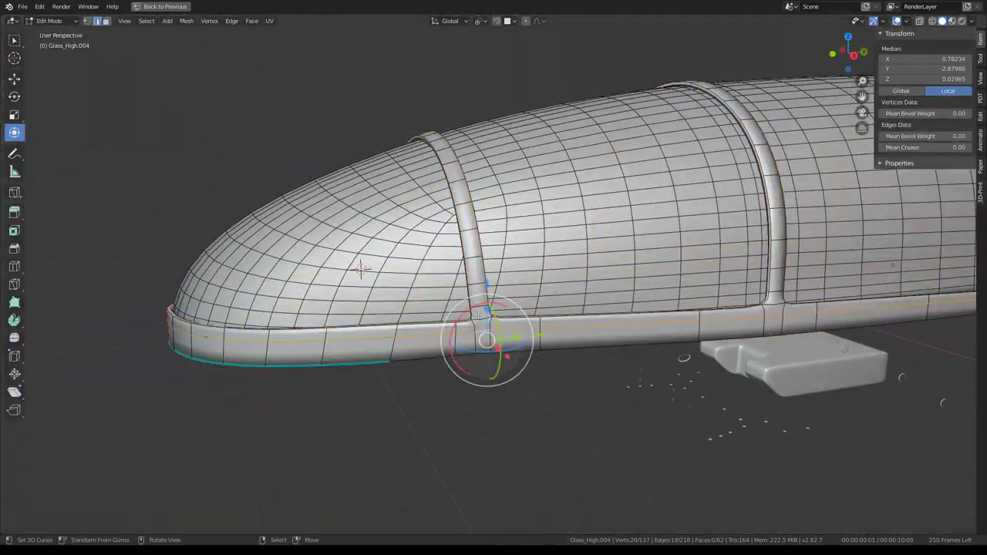
alt+click(479, 315)
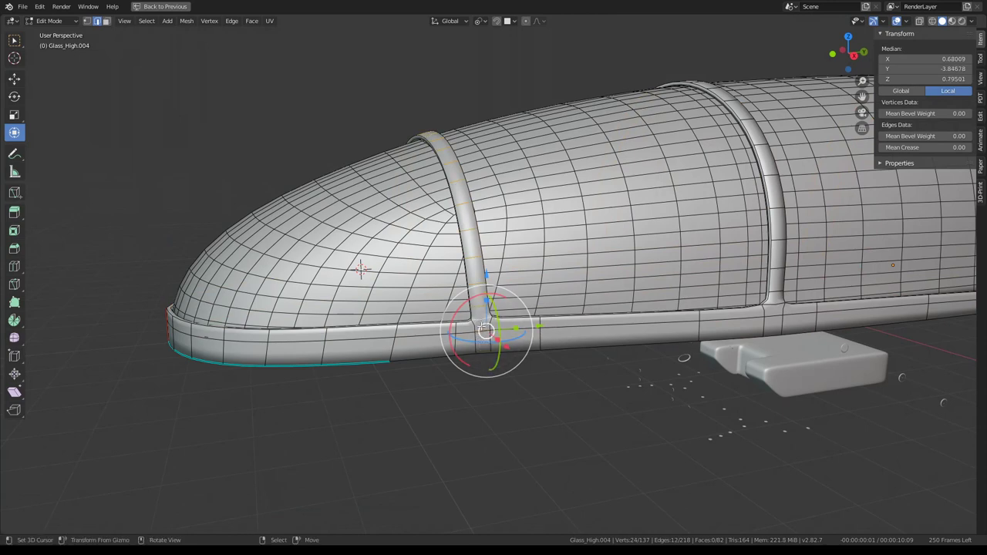
key(b)
key(KP_3)
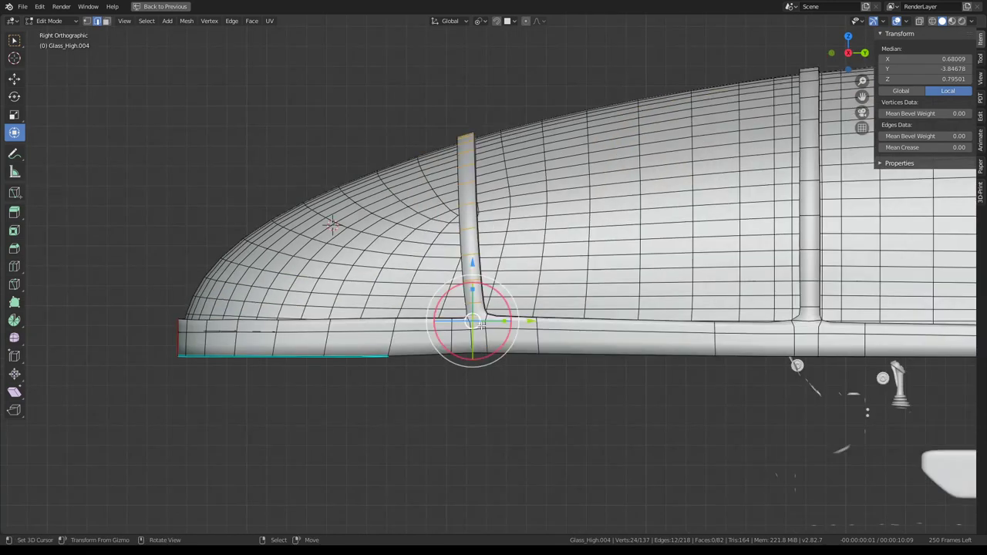
scroll(574, 174, up, 2)
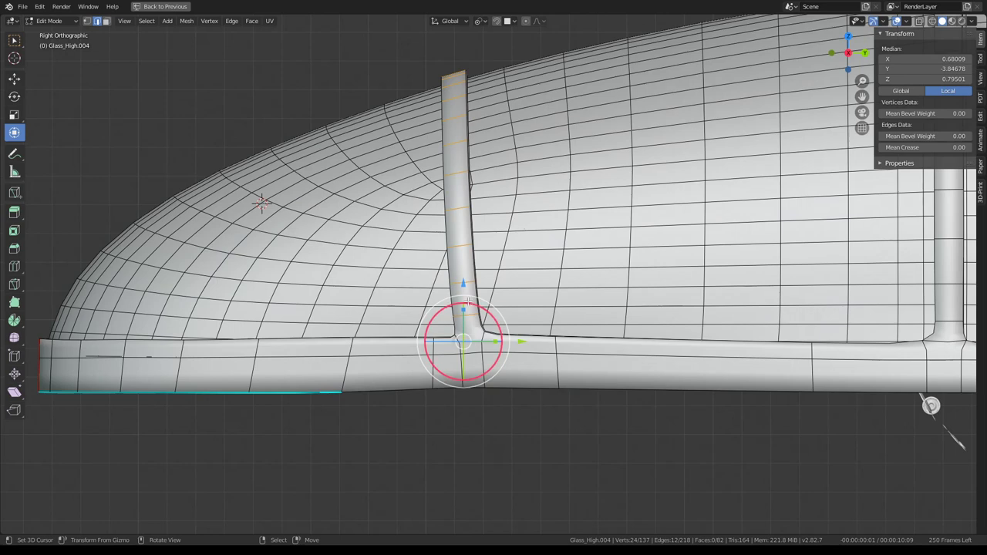
scroll(468, 300, down, 2)
Step: Tilt the front rib about 3.94° upright, then return to Object Mode and the split layout
key(r)
click(588, 225)
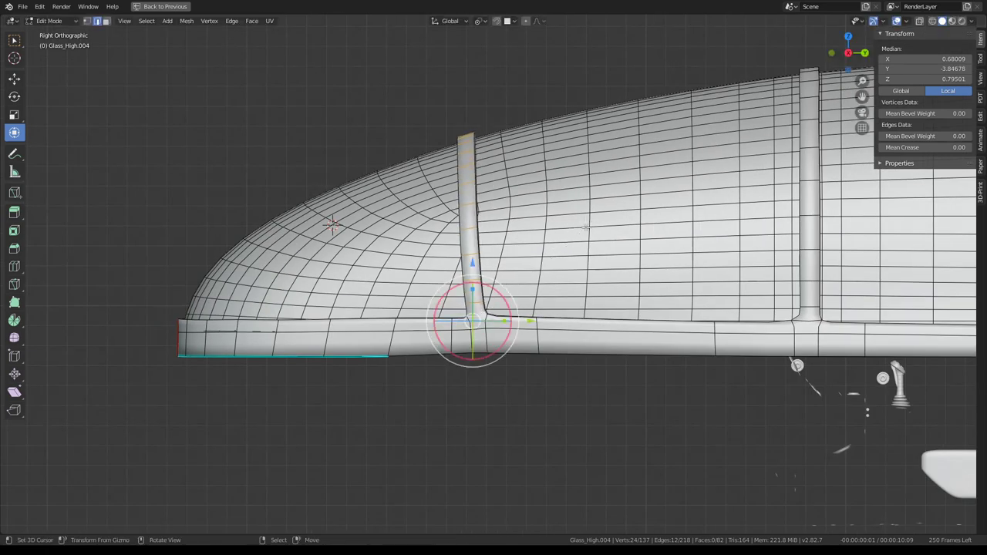
key(r)
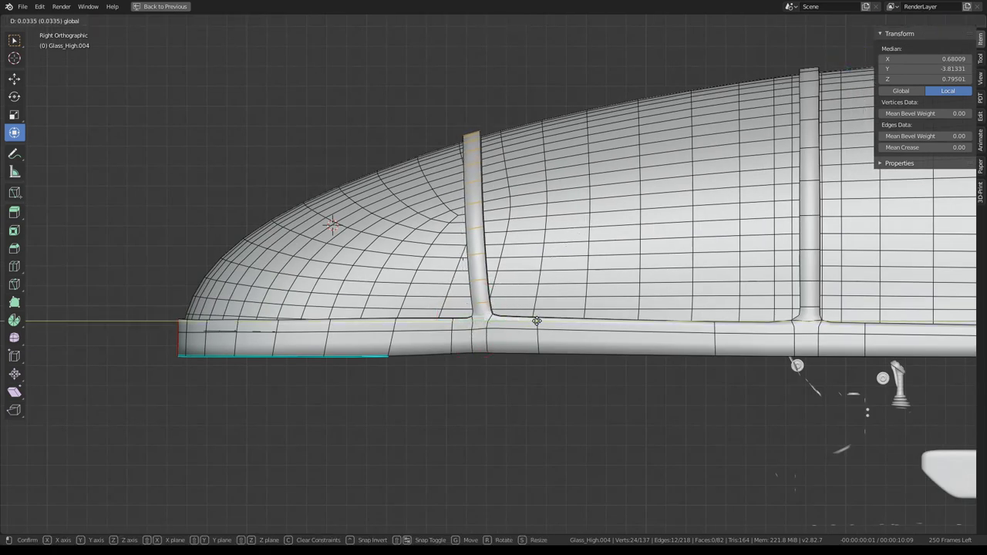
key(Escape)
key(r)
key(Escape)
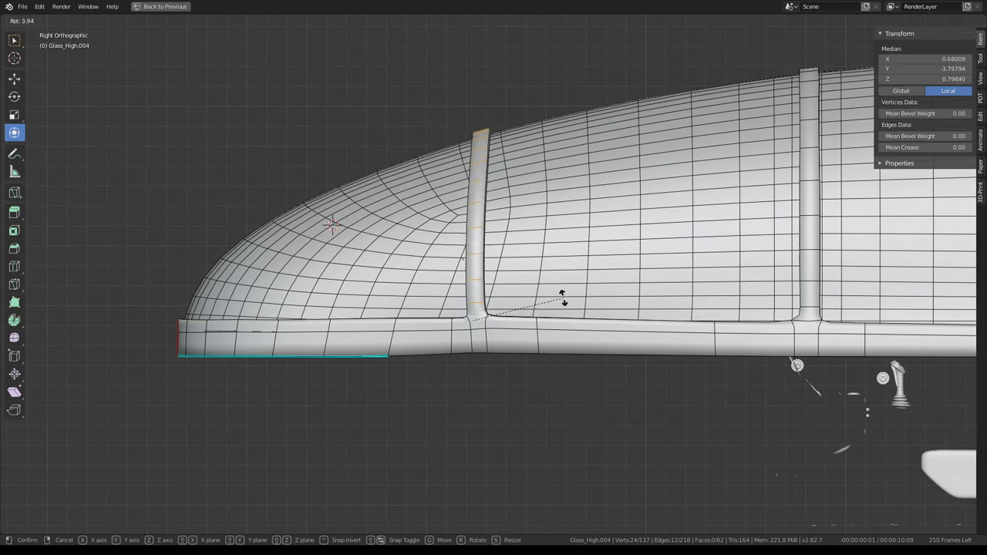
key(Tab)
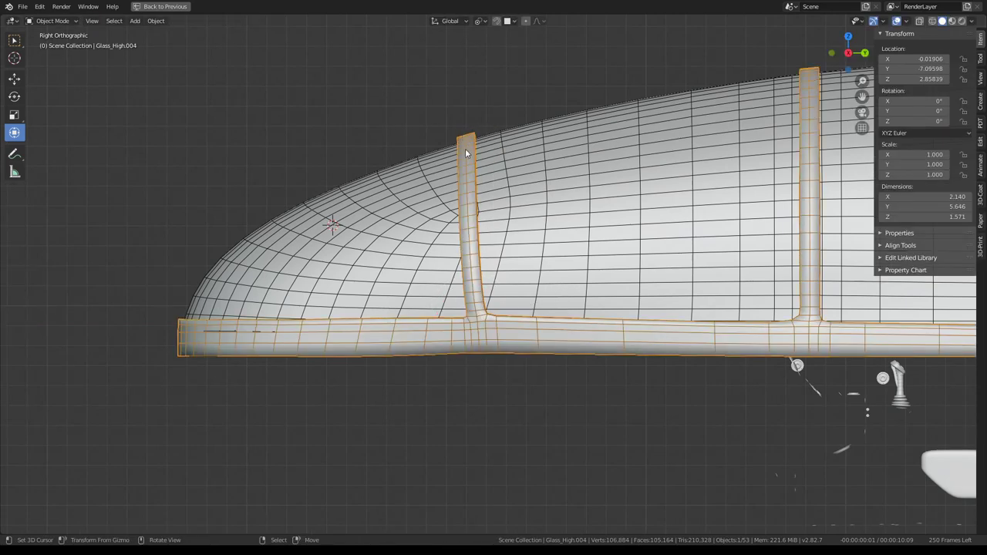
key(ctrl+space)
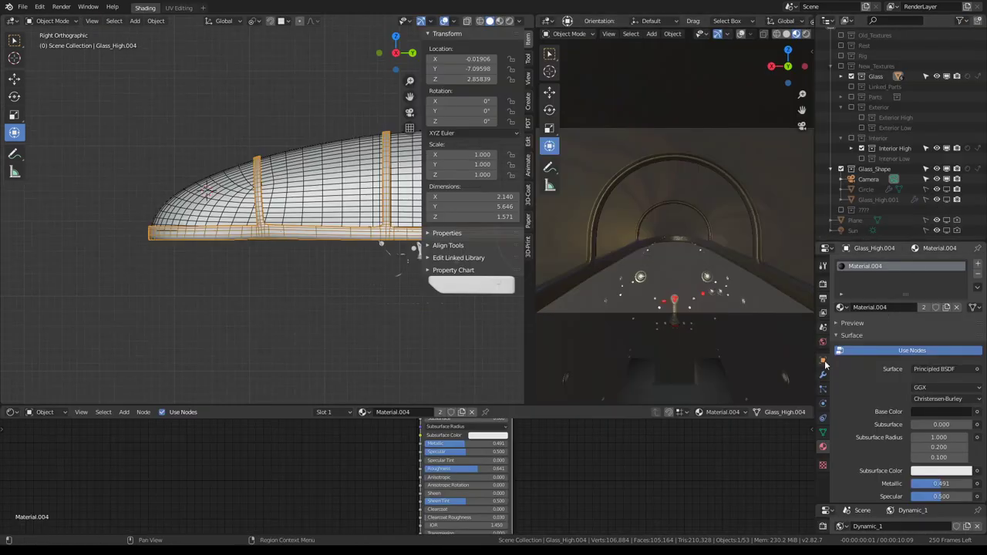
Step: Duplicate the frame's Shrinkwrap modifier in the modifier stack
click(820, 376)
click(907, 320)
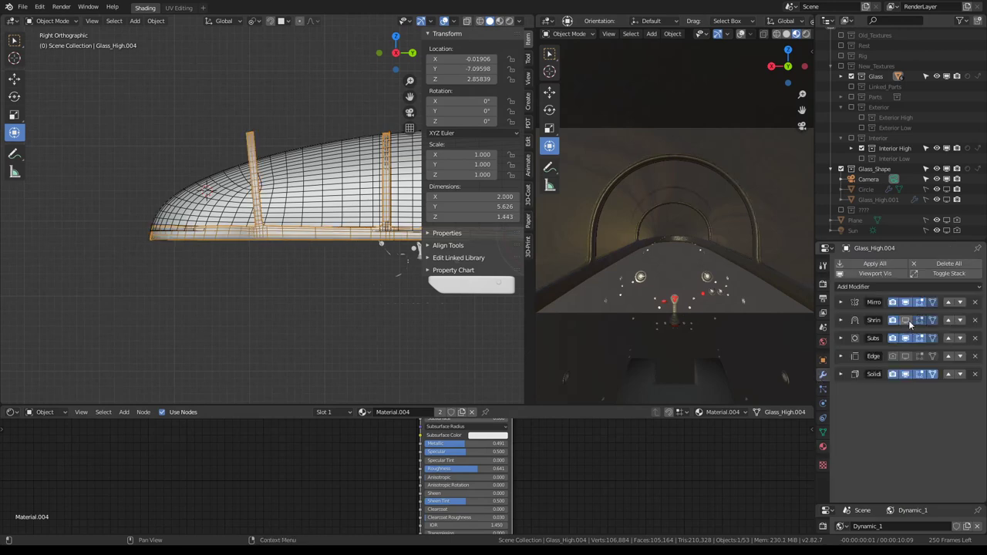
click(907, 321)
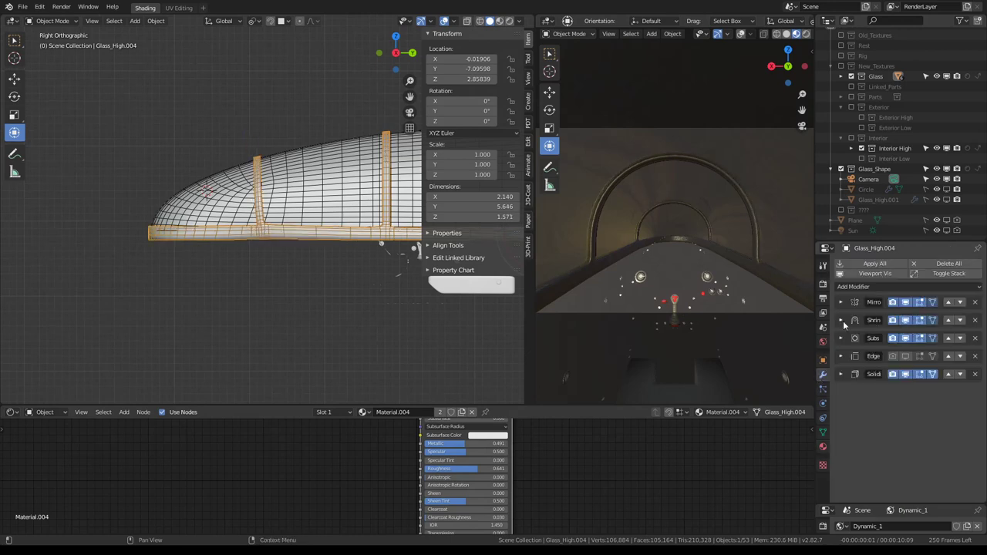
click(841, 320)
click(957, 336)
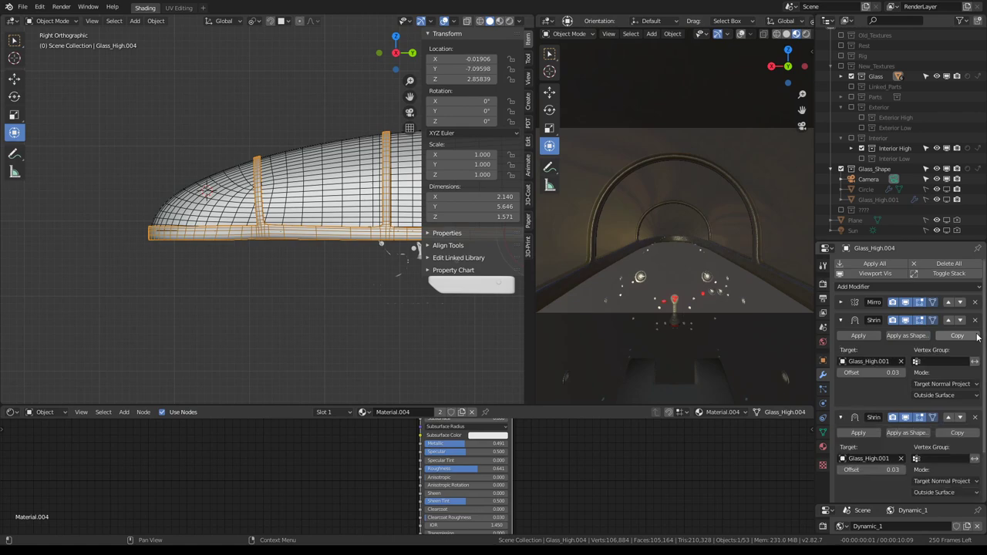
click(876, 336)
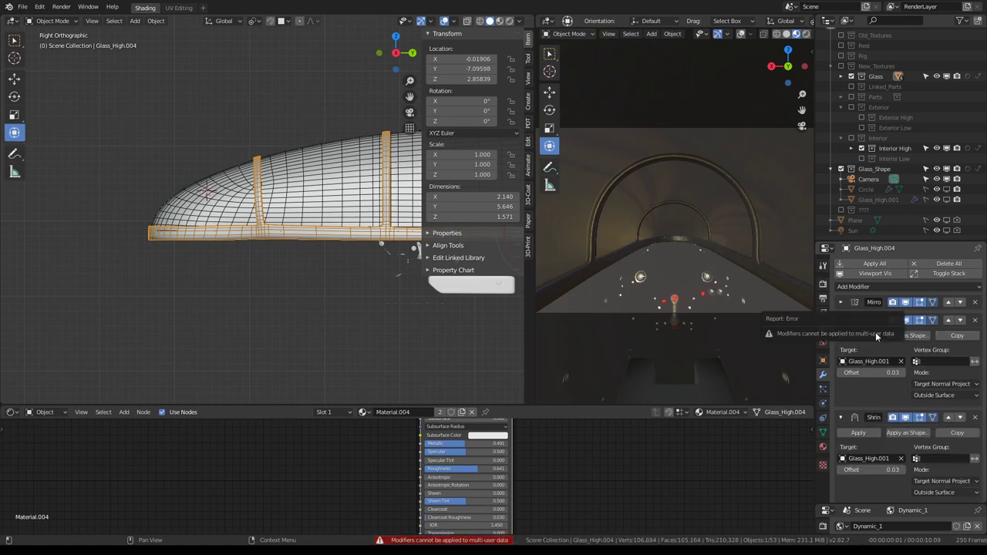
Step: Make the frame object single-user via Object > Relations > Make Single User > Object & Data
middle_drag(275, 214, 254, 167)
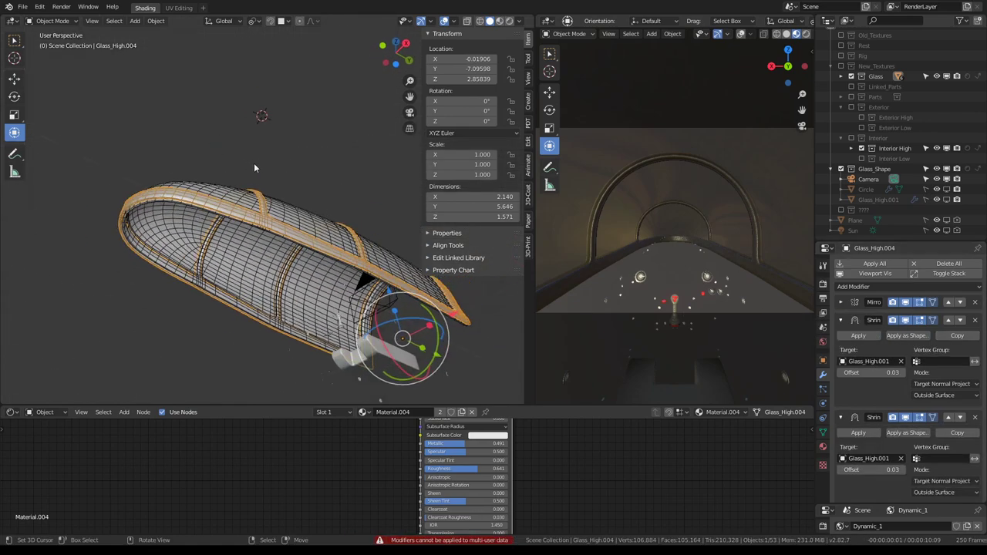
scroll(253, 168, up, 3)
scroll(258, 212, up, 2)
scroll(259, 212, up, 2)
scroll(258, 212, up, 2)
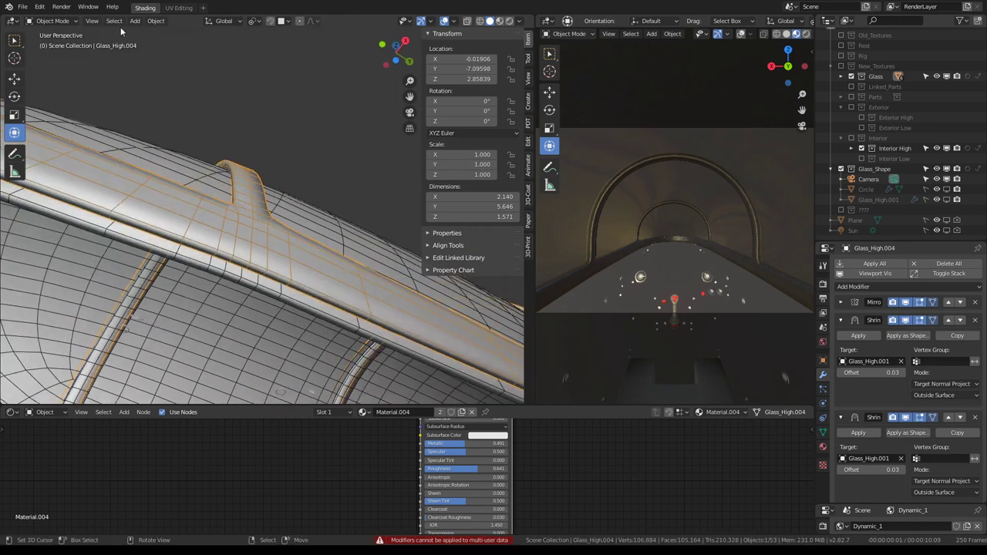
click(155, 20)
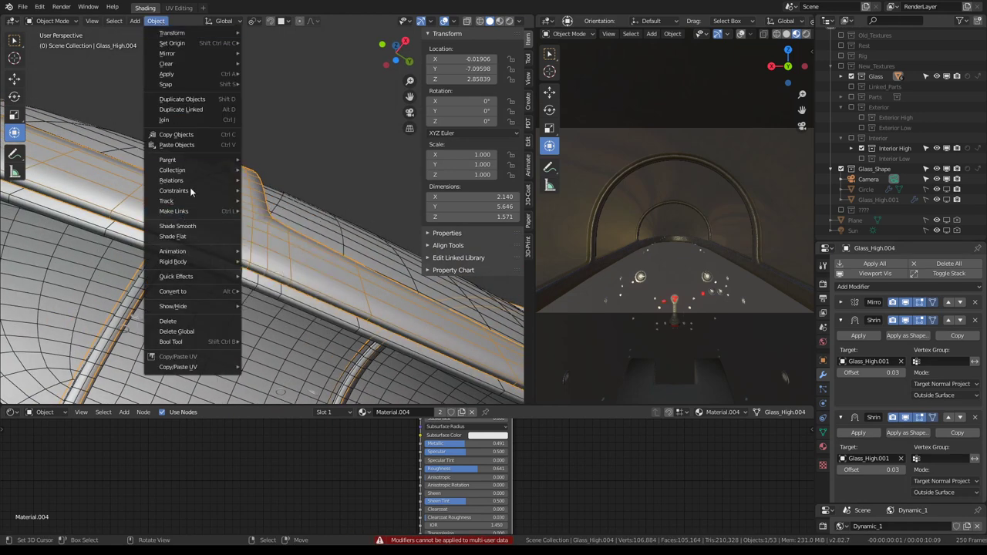
mouse_move(171, 180)
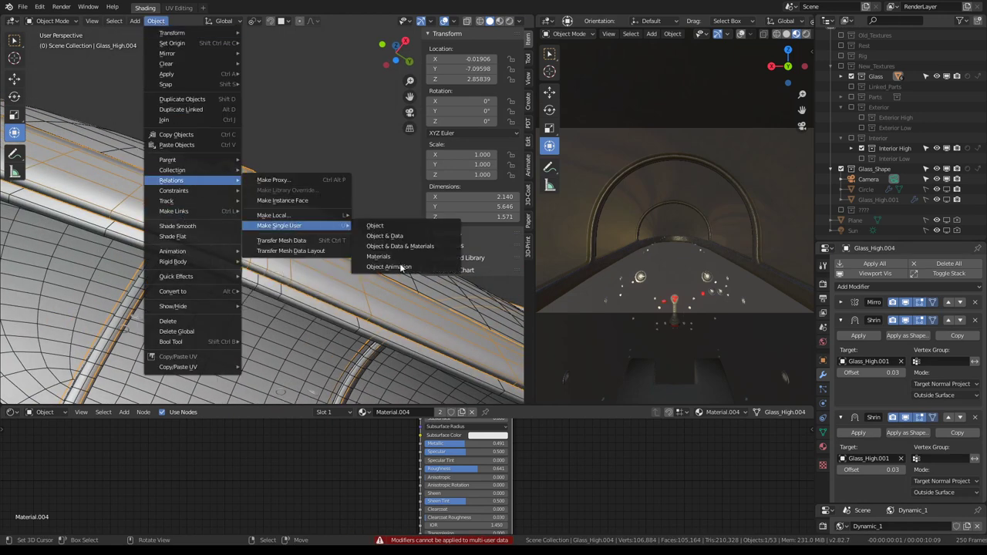
mouse_move(279, 225)
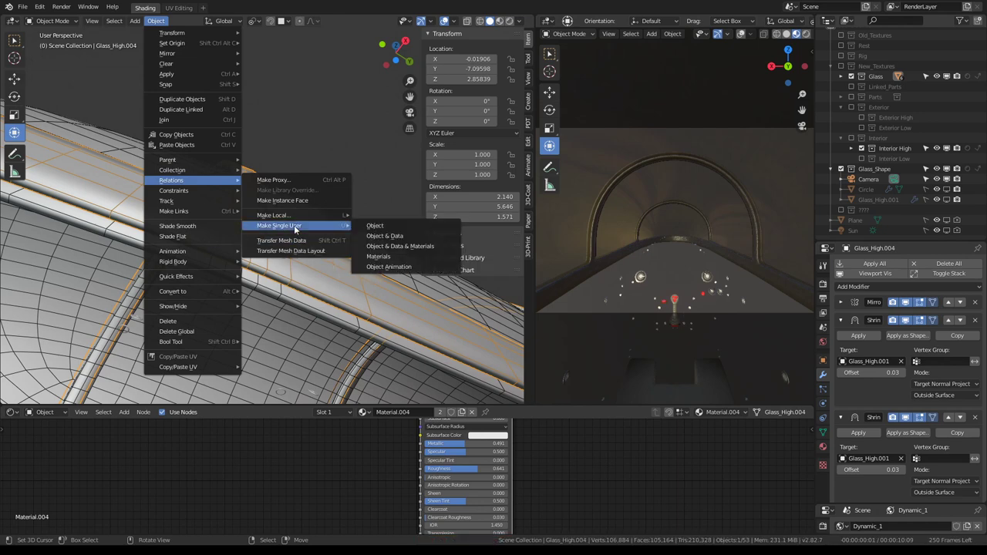
click(384, 236)
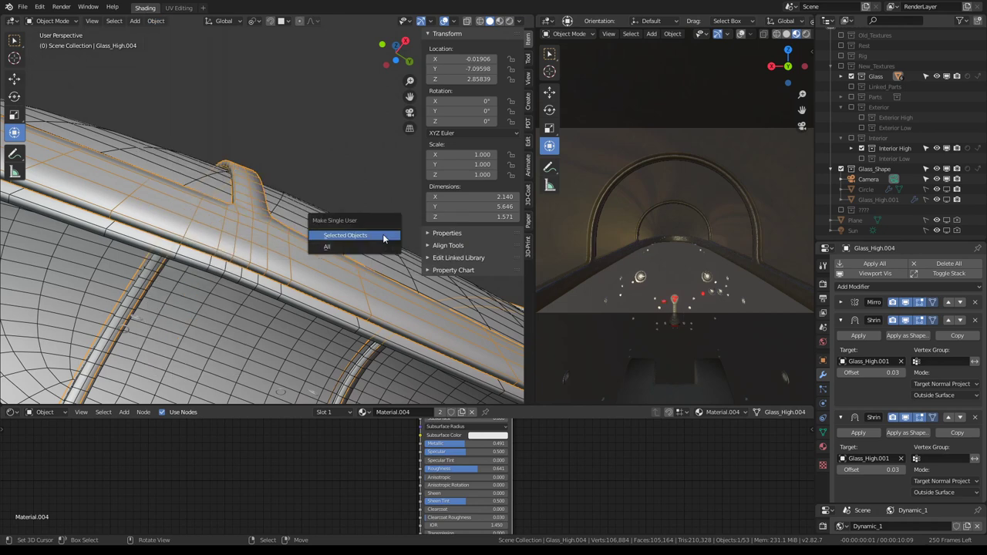
click(382, 234)
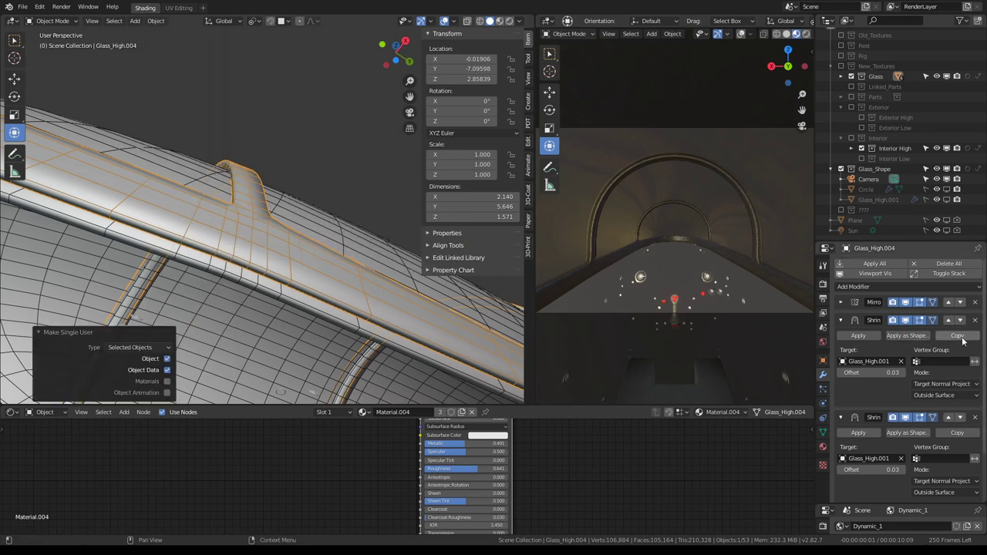
Step: Apply the Shrinkwrap modifier, undoing an accidental object-data link
click(874, 335)
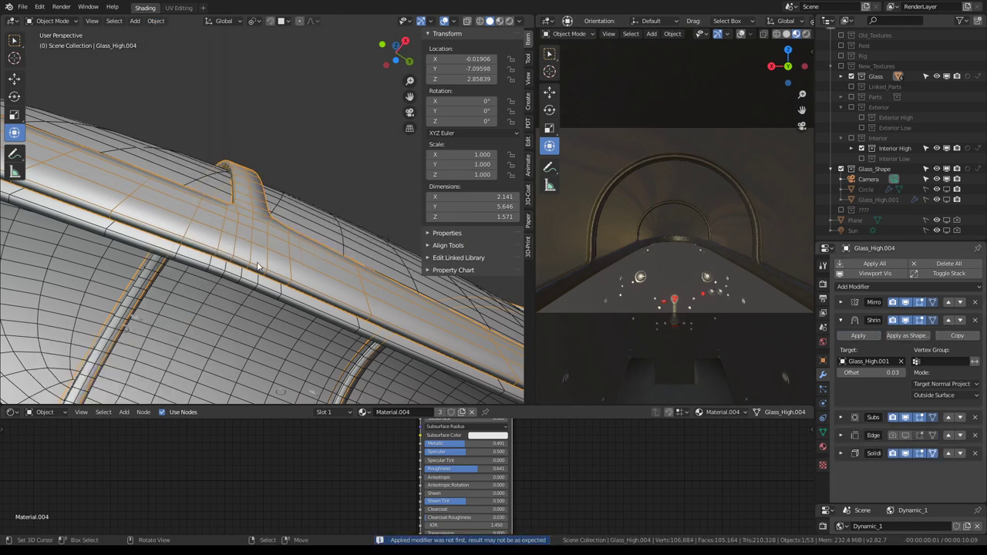
key(ctrl+z)
key(ctrl+shift+z)
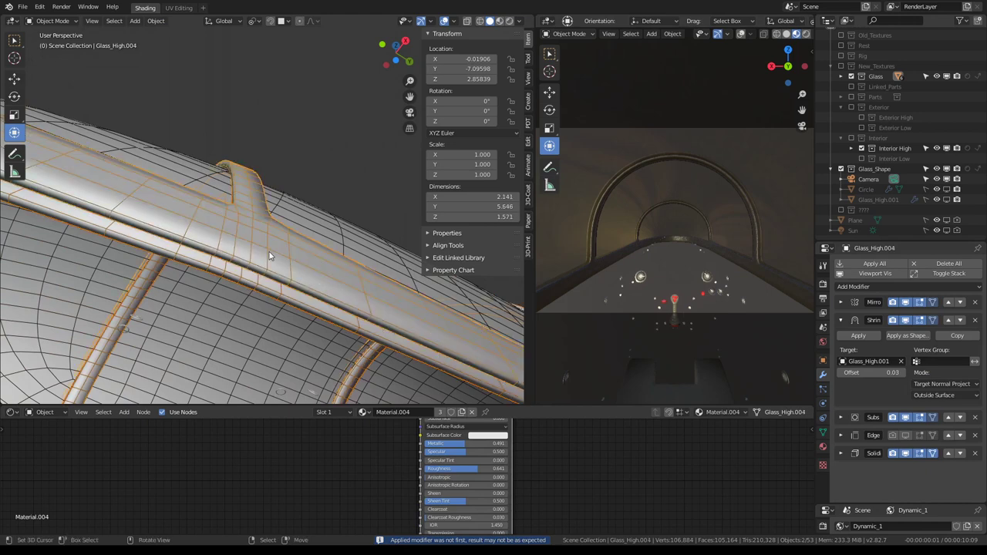
key(ctrl+l)
click(261, 267)
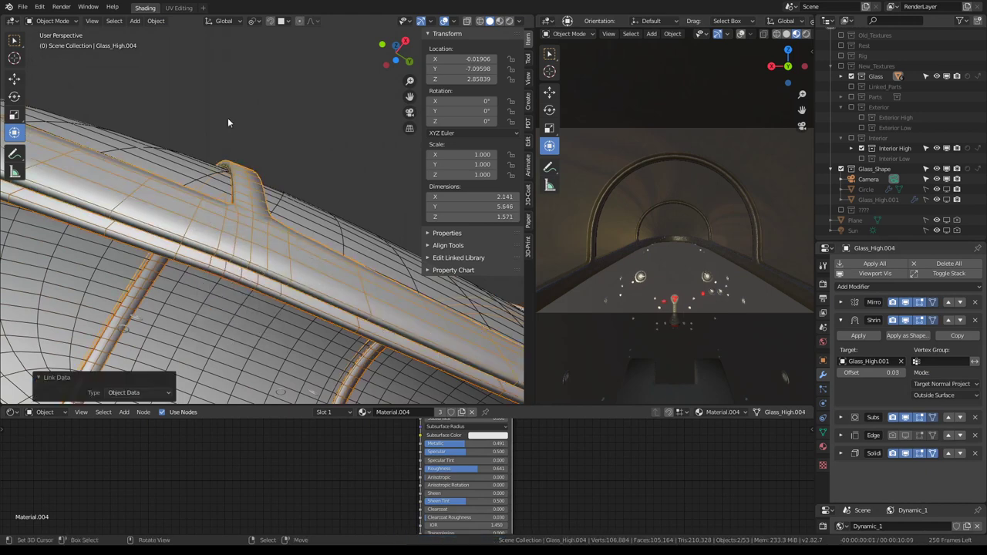
key(ctrl+z)
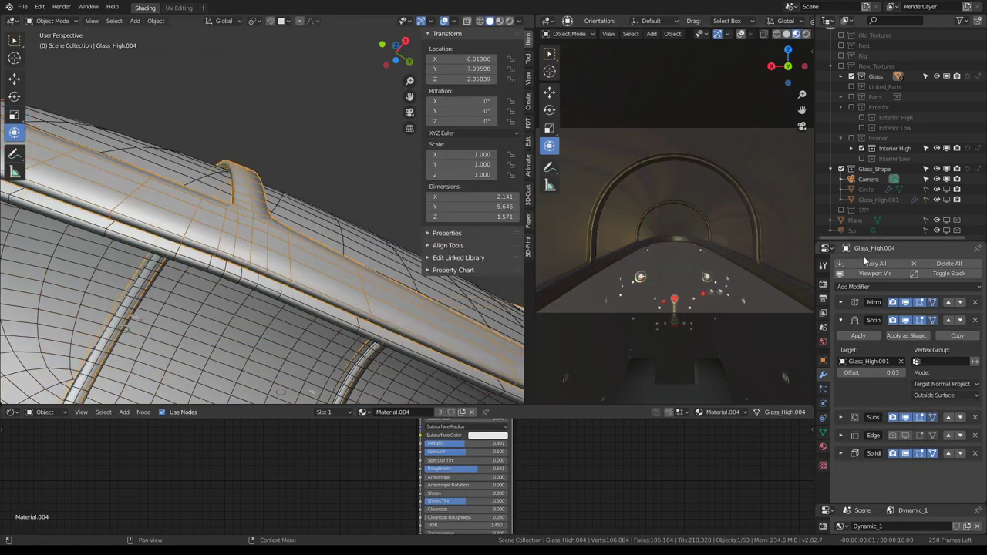
Step: Hide the remaining modifiers in the viewport and inspect the dome from the side
click(872, 274)
mouse_move(313, 151)
middle_down()
mouse_move(307, 195)
mouse_move(412, 215)
middle_up()
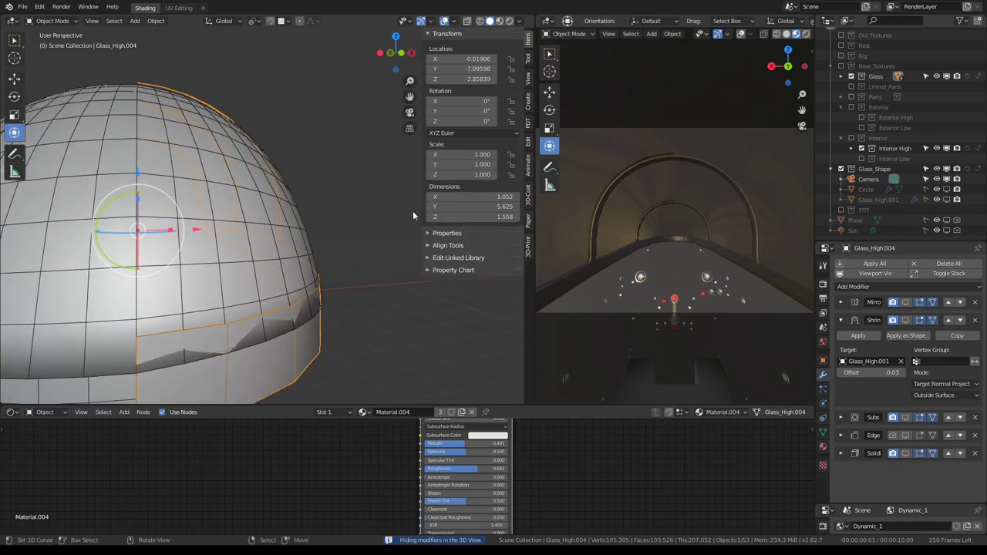
middle_drag(280, 295, 315, 306)
Step: In Edit Mode on the glass, move the selected geometry slightly
key(Tab)
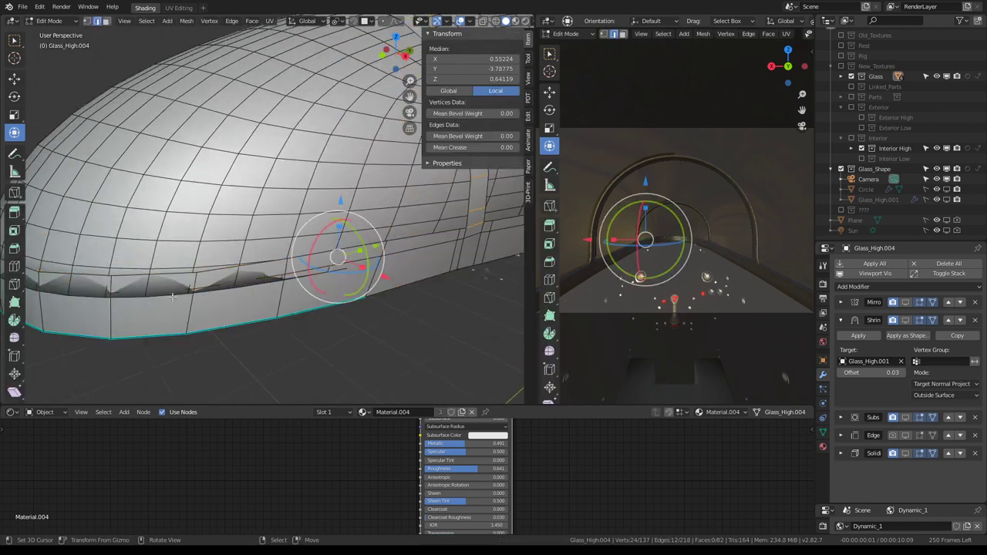
mouse_move(382, 293)
middle_down()
mouse_move(227, 293)
mouse_move(337, 303)
mouse_move(322, 249)
middle_up()
key(g)
click(227, 293)
Step: Shrink the lower rail's edge path inward by -0.017, then return to Object Mode
ctrl+click(323, 249)
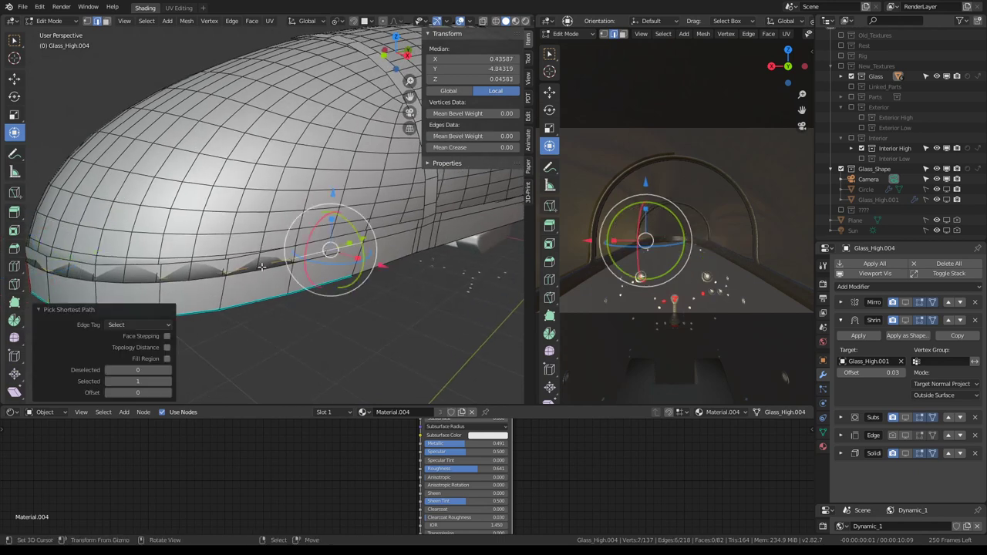
click(205, 271)
middle_drag(128, 271, 128, 276)
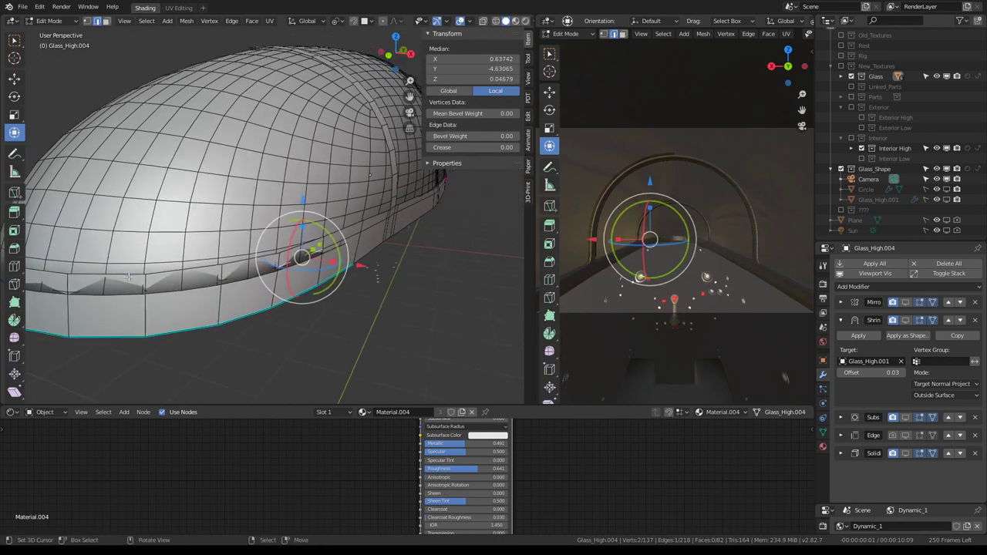
ctrl+click(48, 286)
key(alt+s)
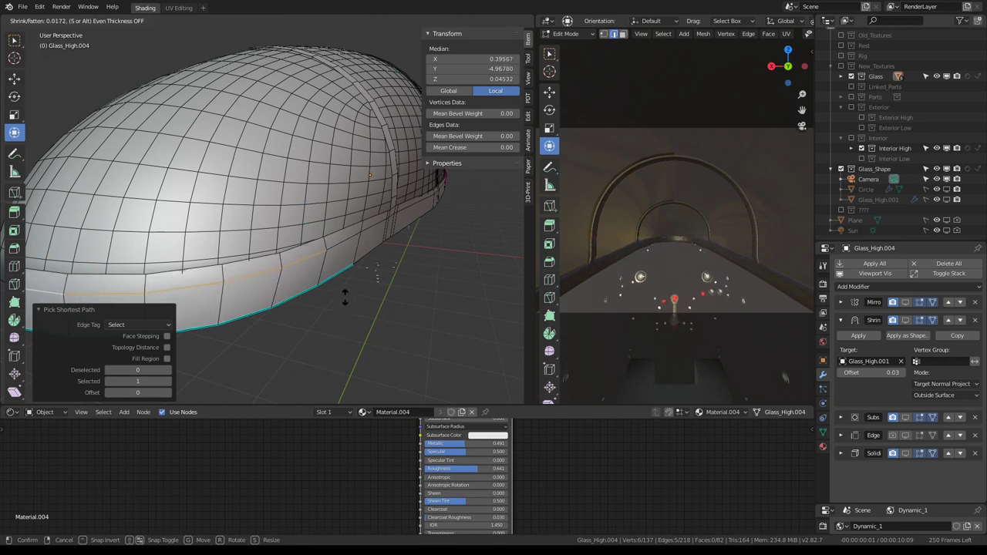
click(345, 298)
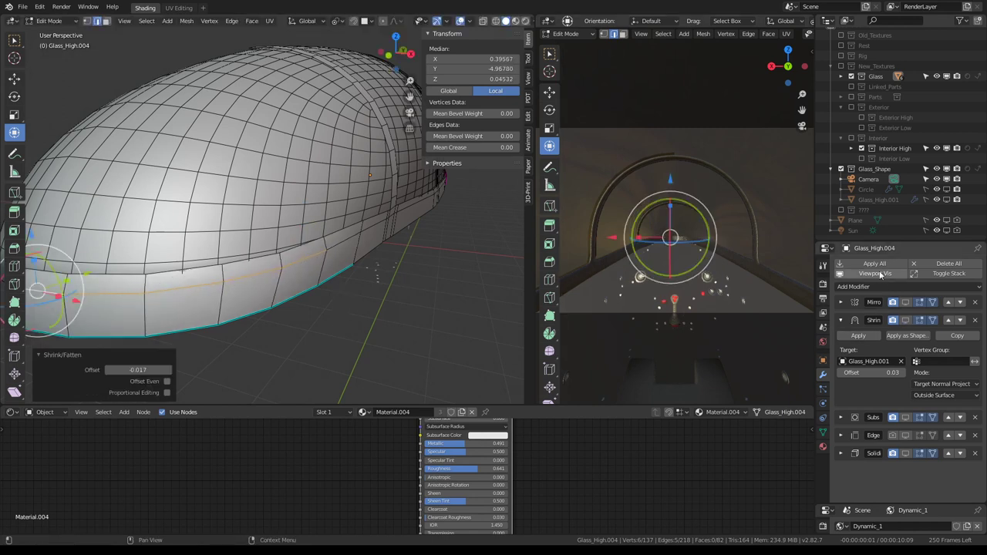
key(Tab)
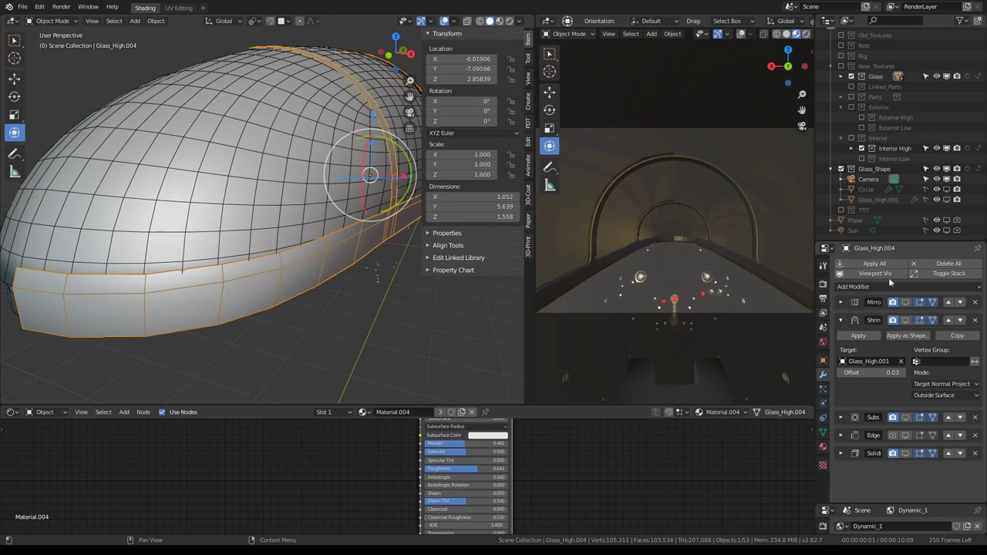
Step: Show the frame's modifiers in the viewport and inspect the dome's bottom edge loop
click(885, 278)
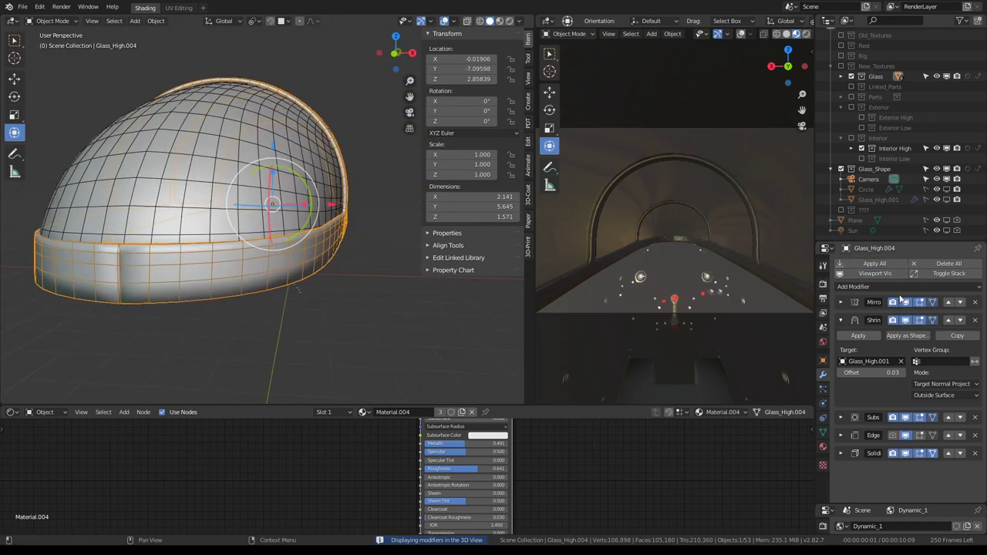
mouse_move(263, 223)
middle_down()
mouse_move(239, 209)
mouse_move(253, 220)
middle_up()
key(Tab)
alt+click(231, 279)
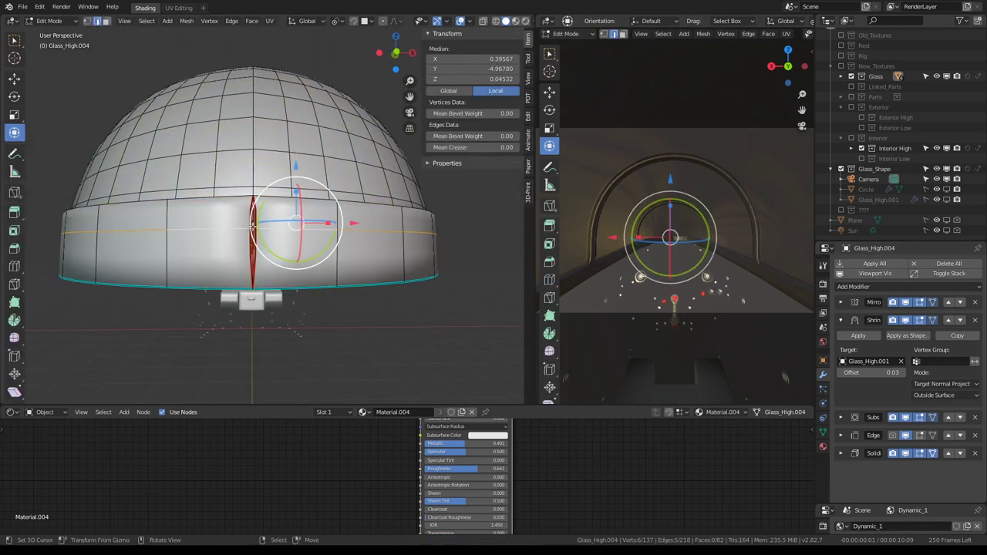
key(Tab)
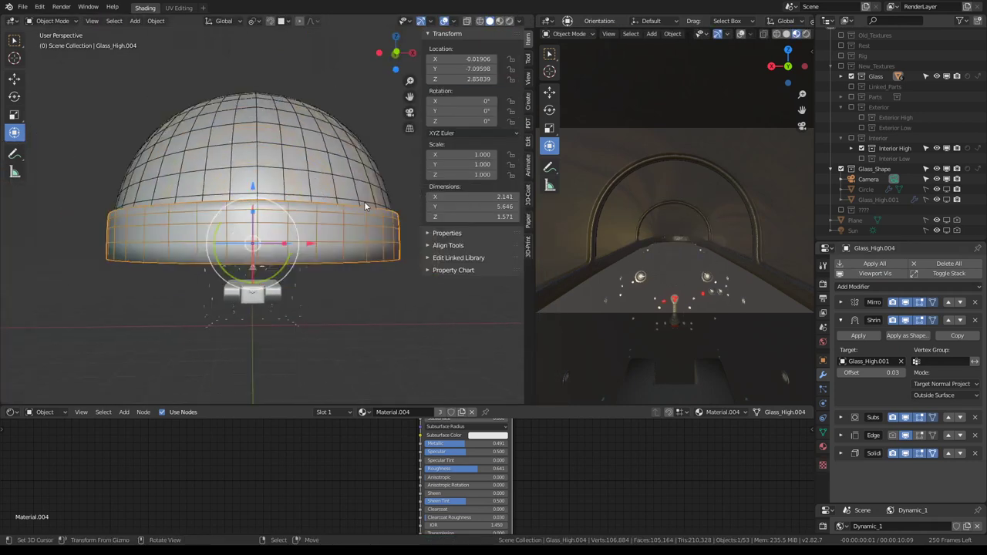
middle_drag(293, 214, 276, 234)
scroll(278, 229, up, 2)
scroll(282, 225, up, 3)
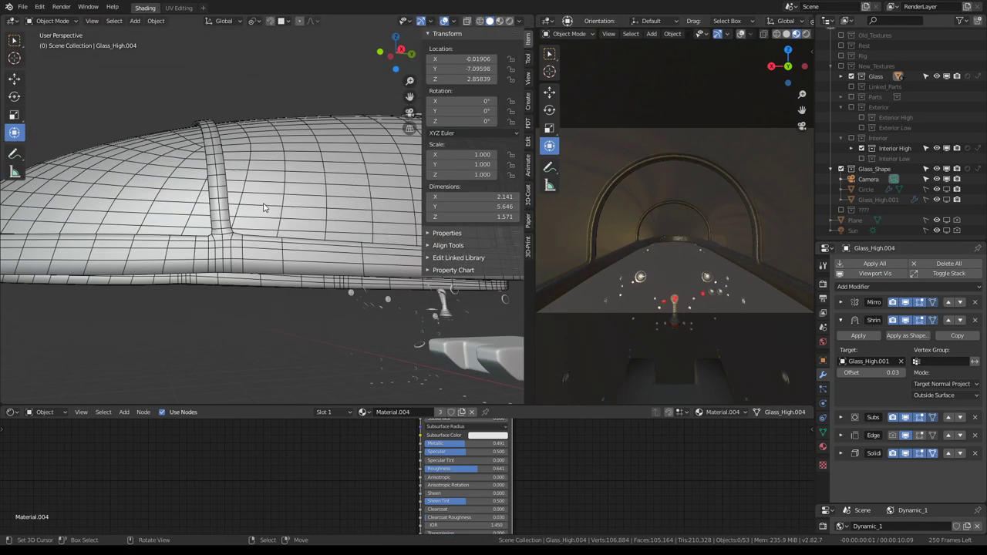
scroll(285, 220, up, 3)
Step: In right ortho view, edge-slide the rib-base loop toward the bottom rail, then leave Edit Mode
key(Tab)
key(KP_3)
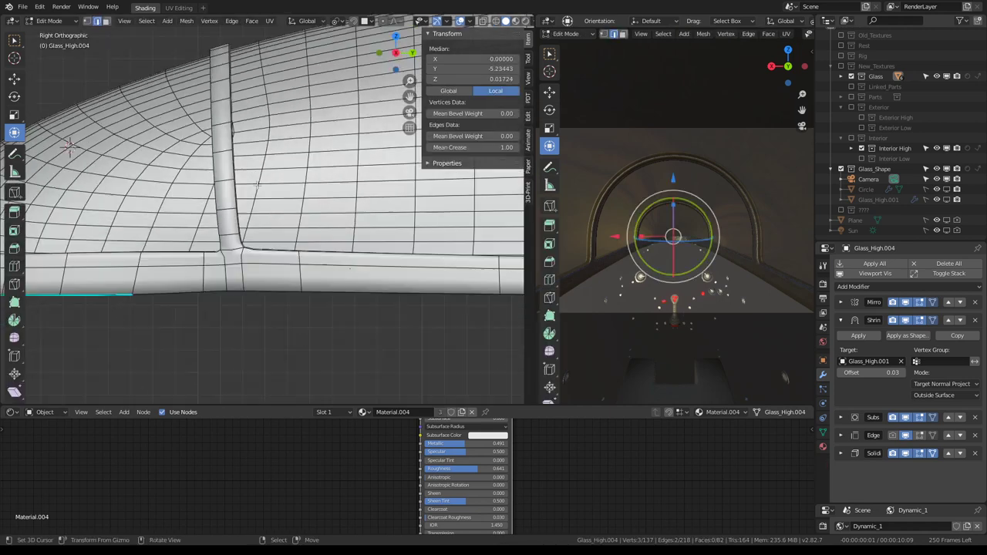
scroll(240, 170, up, 2)
scroll(246, 178, down, 3)
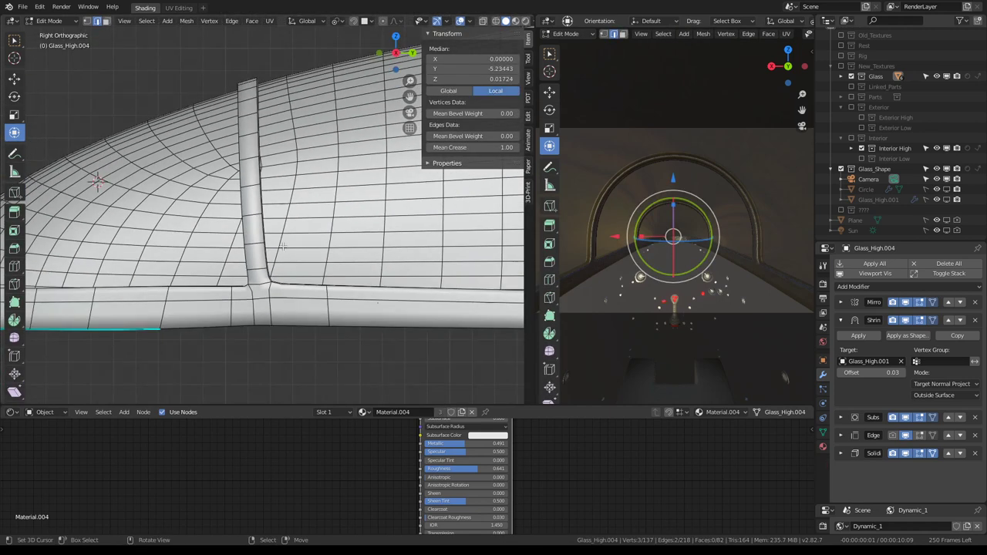
click(247, 322)
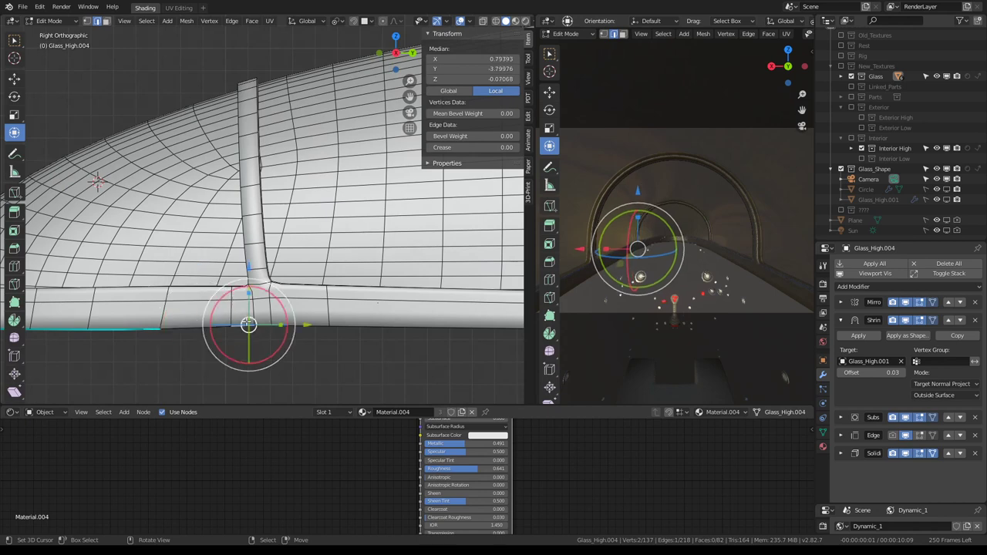
scroll(334, 268, up, 1)
scroll(334, 267, up, 1)
key(g)
key(g)
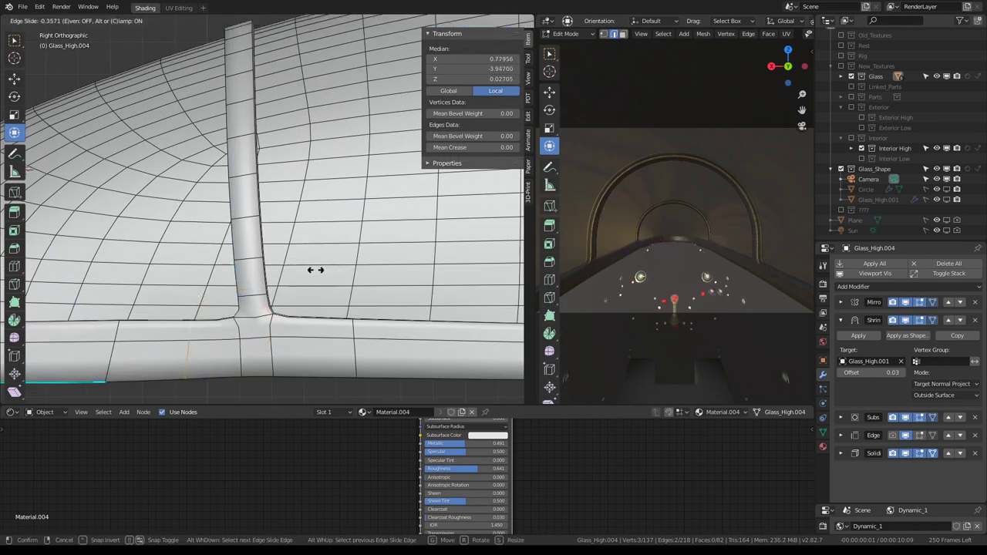
click(315, 272)
scroll(315, 272, down, 5)
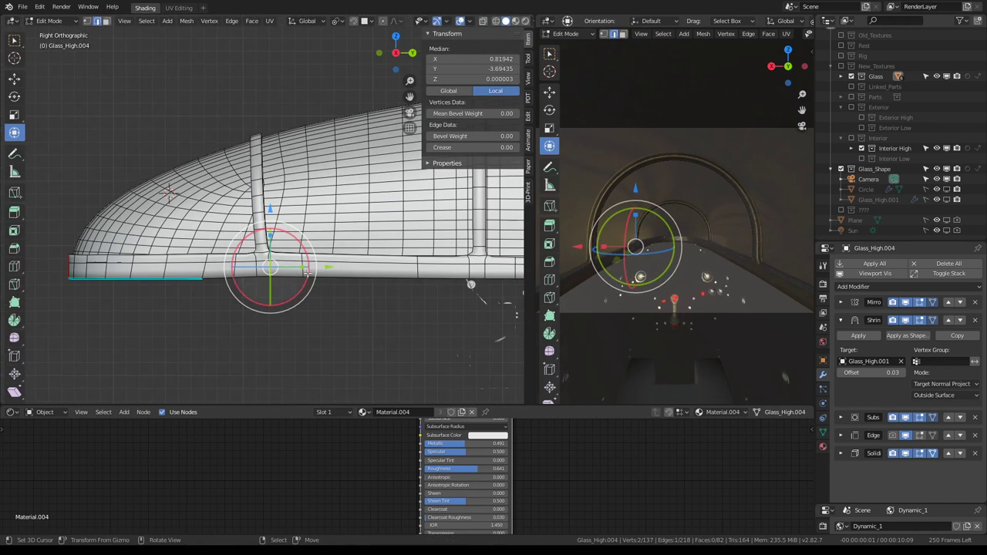
key(Tab)
mouse_move(309, 255)
middle_down()
mouse_move(343, 216)
mouse_move(396, 213)
middle_up()
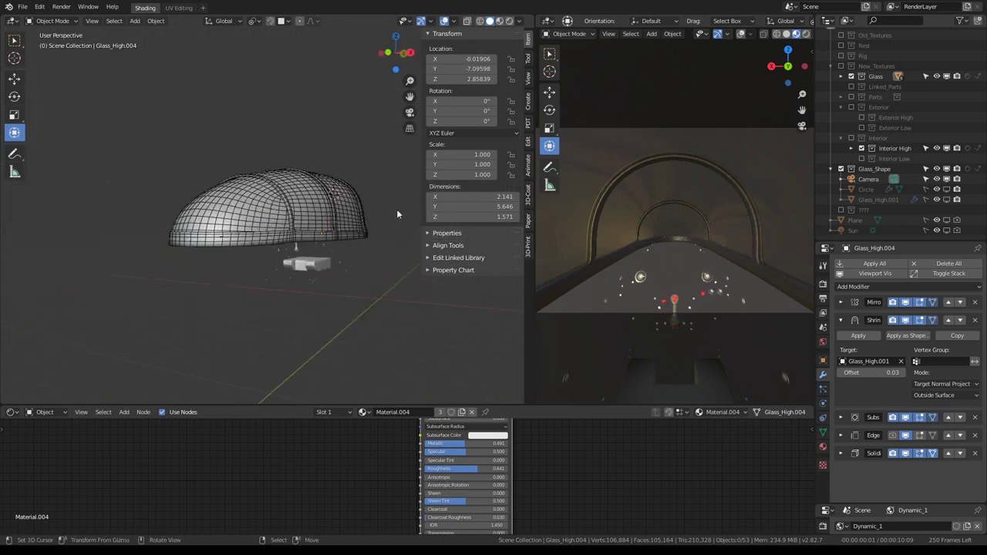
Step: Inspect the frame against the glass and lower Glass_High.004's Shrinkwrap offset from 0.03 to 0.02
scroll(654, 215, up, 3)
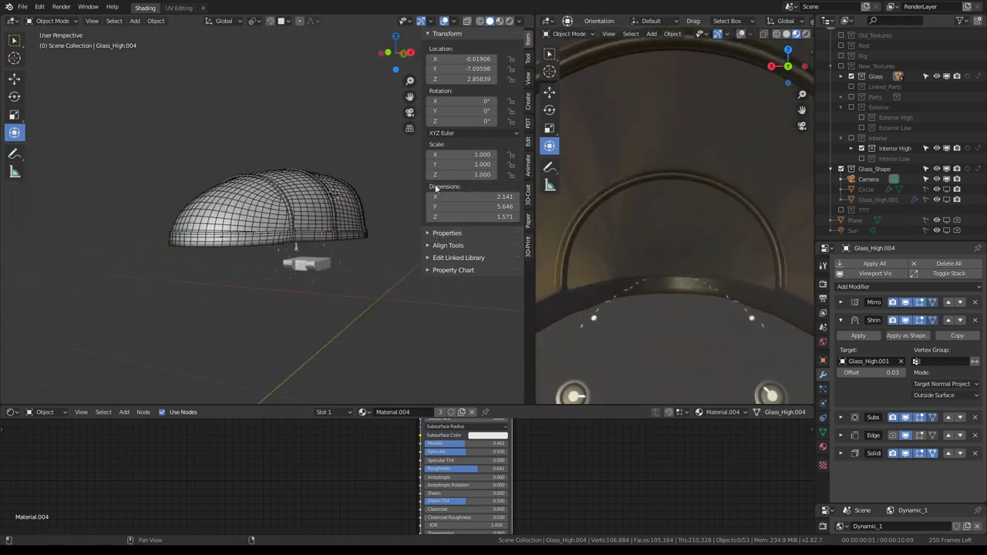
mouse_move(436, 187)
middle_down()
mouse_move(238, 183)
mouse_move(219, 252)
mouse_move(99, 213)
mouse_move(103, 200)
mouse_move(198, 174)
middle_up()
mouse_move(309, 154)
middle_down()
mouse_move(330, 140)
mouse_move(558, 216)
mouse_move(403, 189)
mouse_move(387, 178)
mouse_move(432, 146)
mouse_move(469, 223)
mouse_move(656, 346)
mouse_move(625, 318)
mouse_move(652, 200)
mouse_move(568, 208)
mouse_move(522, 397)
mouse_move(464, 274)
mouse_move(519, 194)
mouse_move(546, 223)
mouse_move(564, 307)
mouse_move(588, 327)
mouse_move(526, 327)
mouse_move(498, 202)
mouse_move(643, 242)
mouse_move(516, 239)
mouse_move(658, 190)
mouse_move(564, 264)
mouse_move(549, 252)
mouse_move(562, 298)
mouse_move(556, 272)
middle_up()
click(329, 139)
key(ctrl+space)
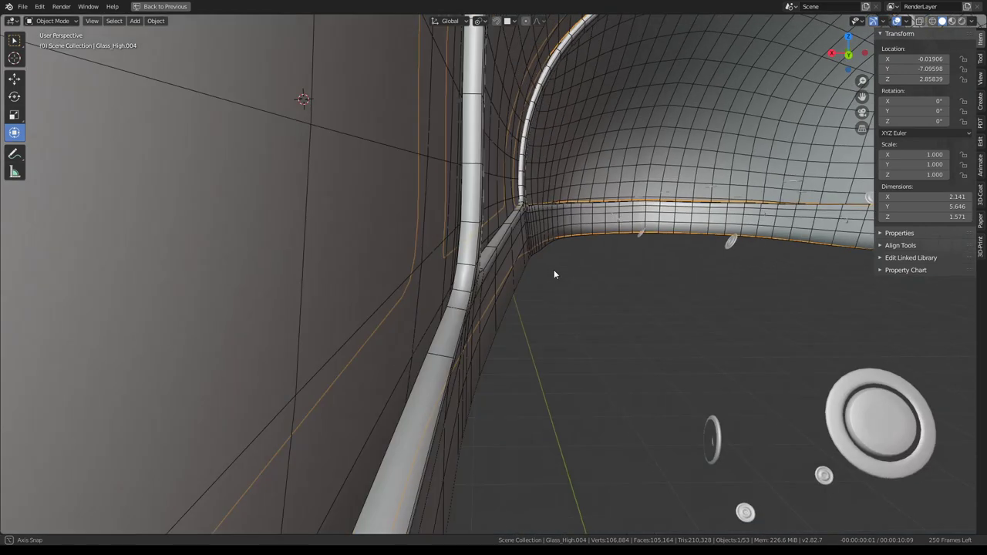
mouse_move(401, 203)
middle_down()
mouse_move(452, 264)
mouse_move(392, 212)
middle_up()
key(ctrl+space)
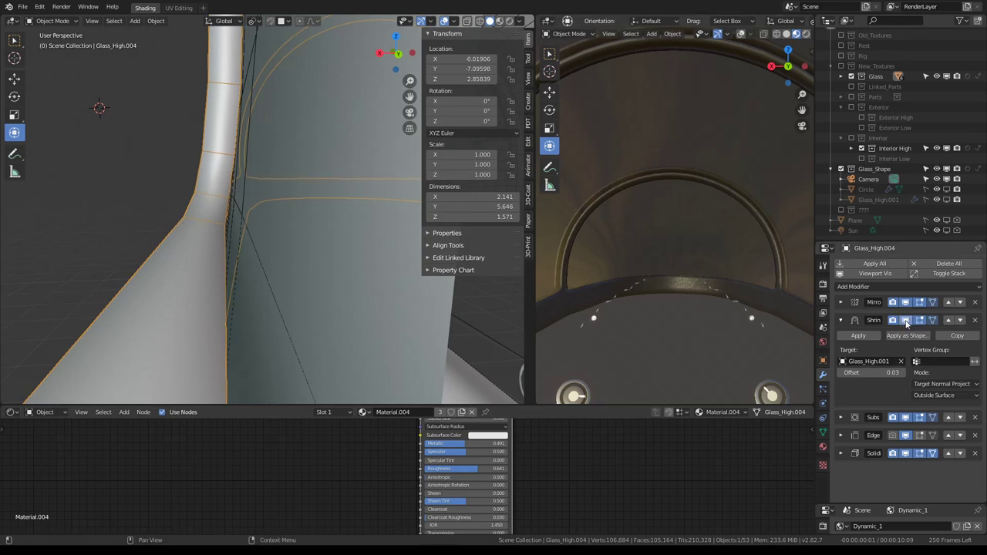
click(841, 373)
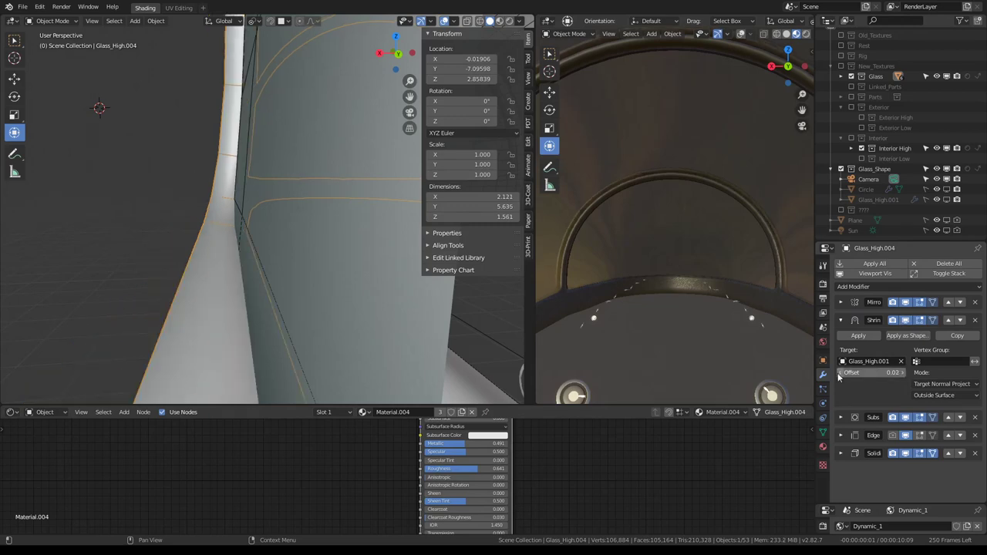
mouse_move(194, 193)
middle_down()
mouse_move(249, 192)
mouse_move(256, 176)
mouse_move(247, 167)
middle_up()
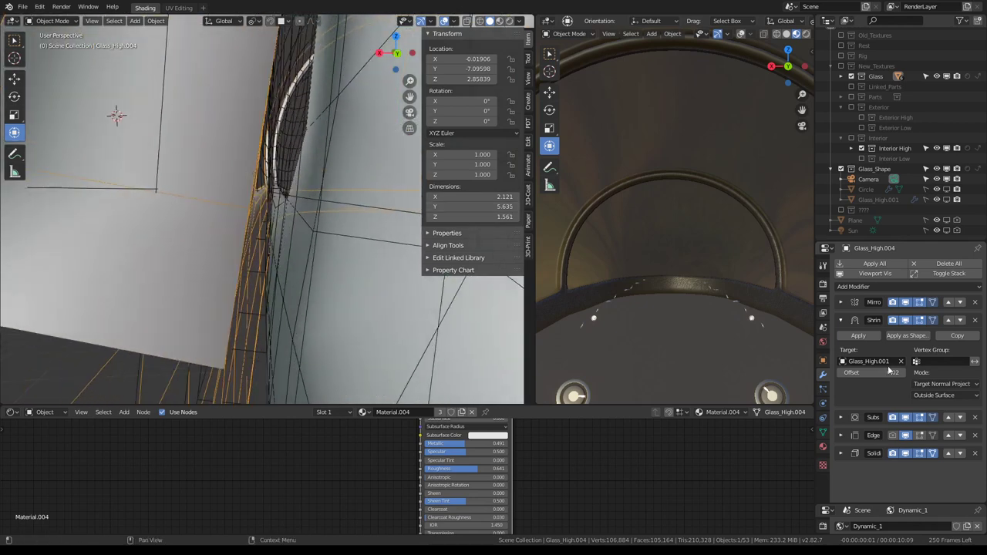
drag(871, 373, 871, 372)
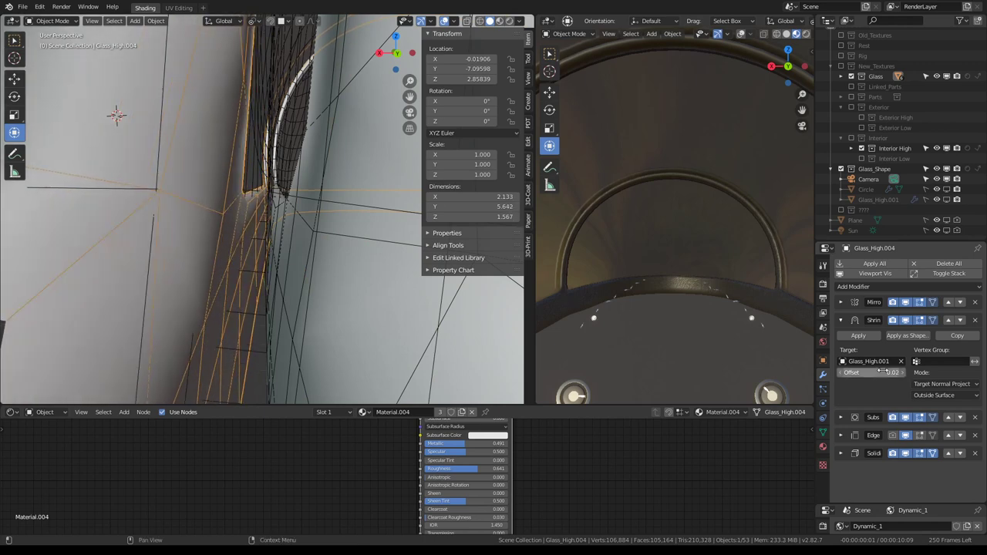
Step: Select Glass_High.003, try a 0.01 Shrinkwrap offset, and keep it at 0.00
middle_drag(270, 191, 292, 155)
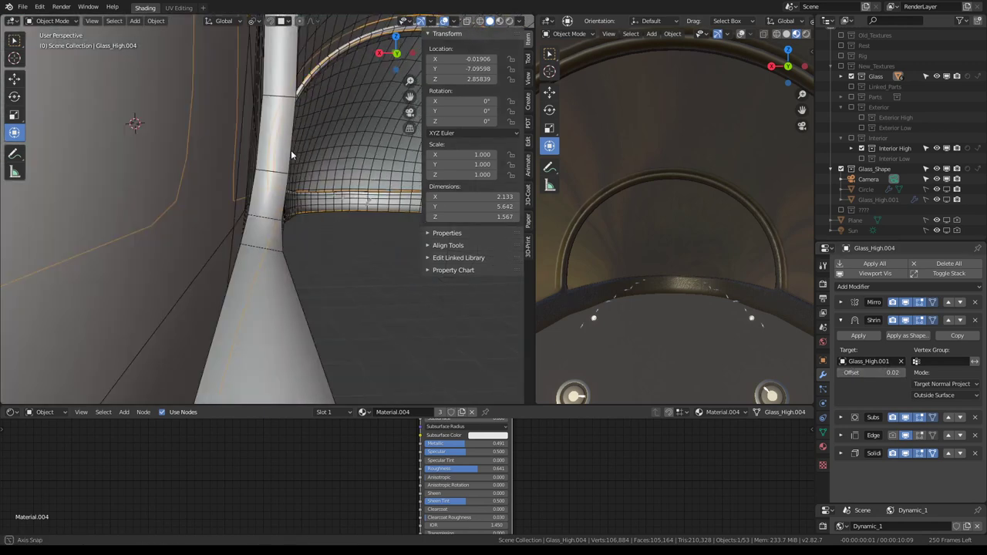
click(269, 164)
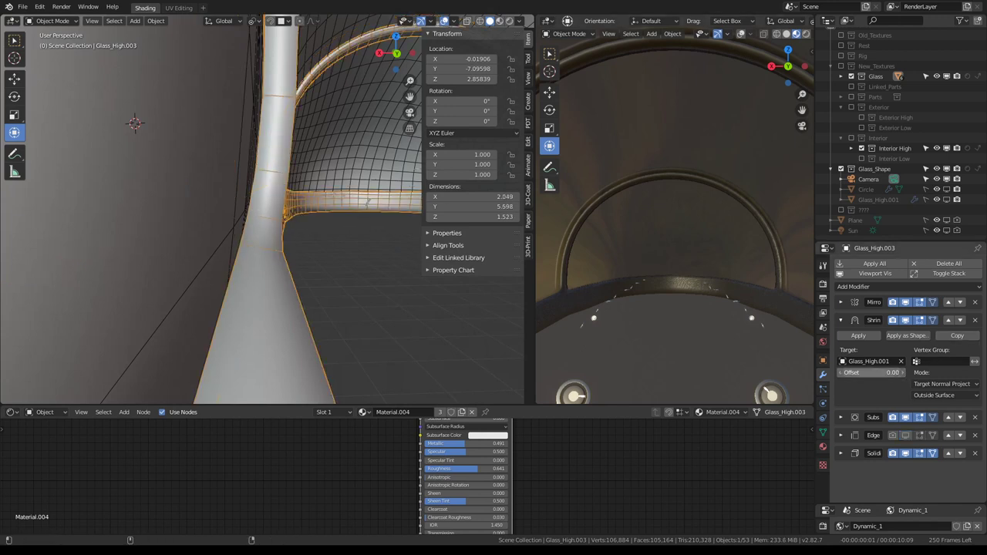
drag(871, 372, 872, 372)
mouse_move(232, 154)
middle_down()
mouse_move(184, 129)
mouse_move(382, 153)
middle_up()
mouse_move(586, 162)
middle_down()
mouse_move(672, 167)
mouse_move(653, 205)
mouse_move(722, 206)
mouse_move(734, 139)
mouse_move(603, 143)
middle_up()
scroll(231, 224, down, 5)
scroll(231, 224, up, 5)
Step: Select the boundary loop of Glass_High.004's rail strip and give it bevel weight 1.00
mouse_move(232, 223)
middle_down()
mouse_move(218, 232)
mouse_move(301, 239)
middle_up()
key(Tab)
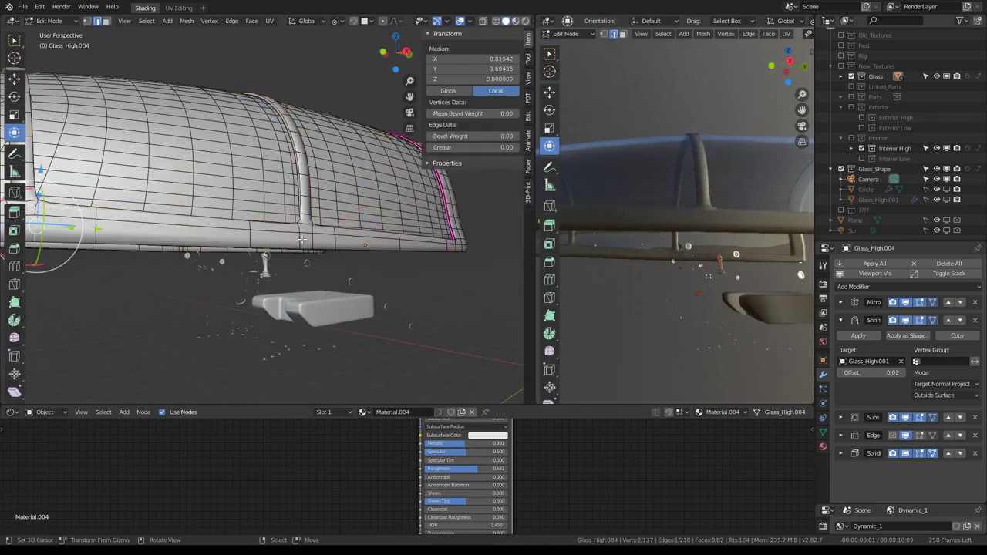
key(l)
key(q)
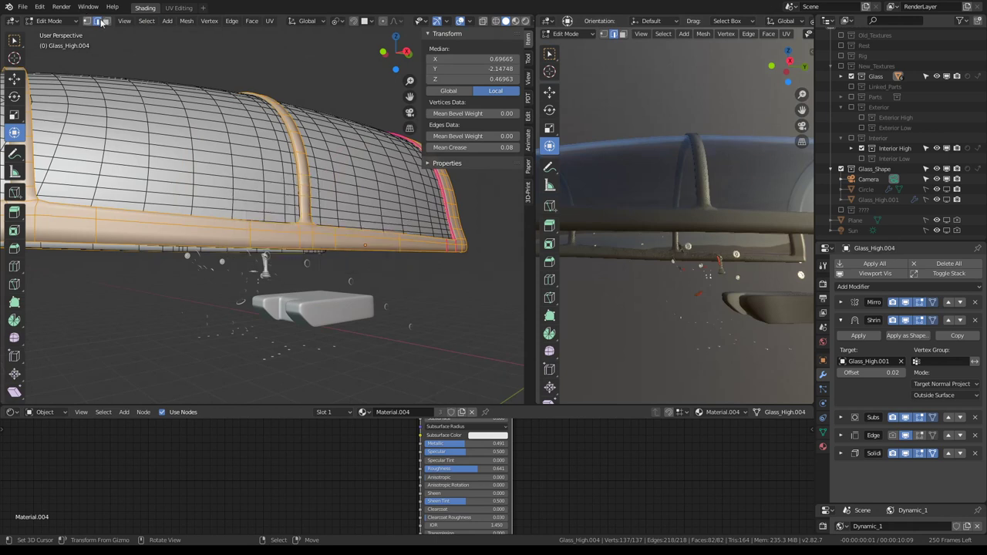
click(145, 21)
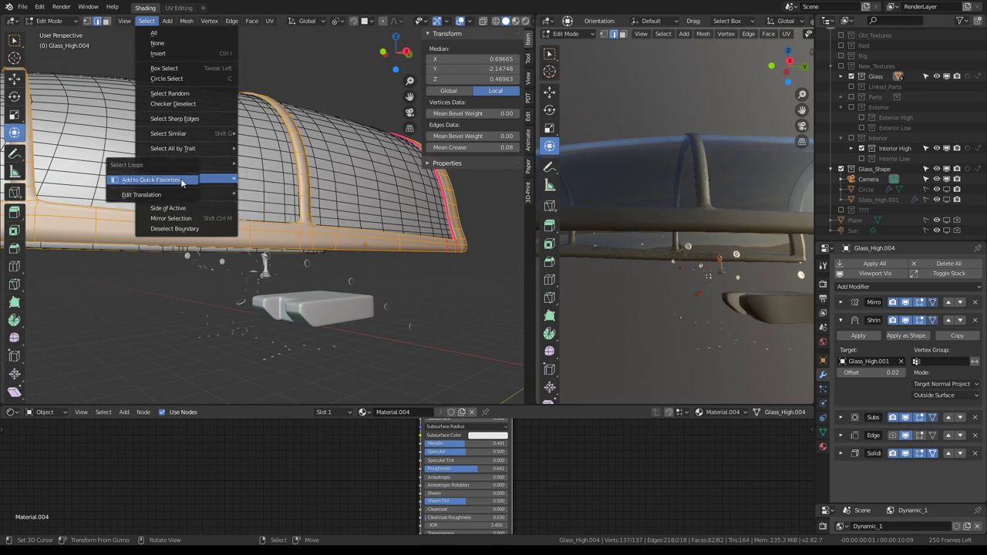
key(q)
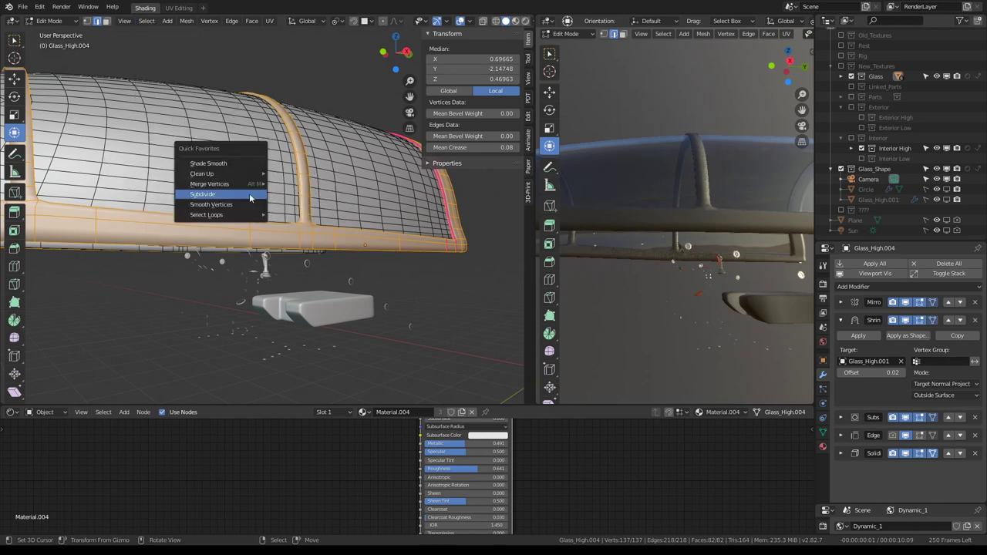
mouse_move(207, 214)
click(300, 249)
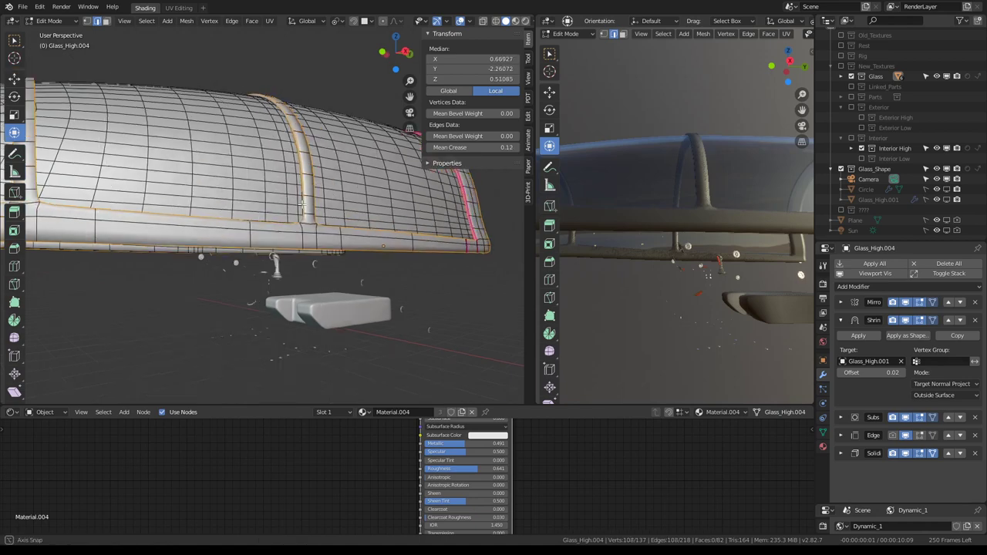
mouse_move(300, 253)
middle_down()
mouse_move(193, 192)
mouse_move(564, 170)
middle_up()
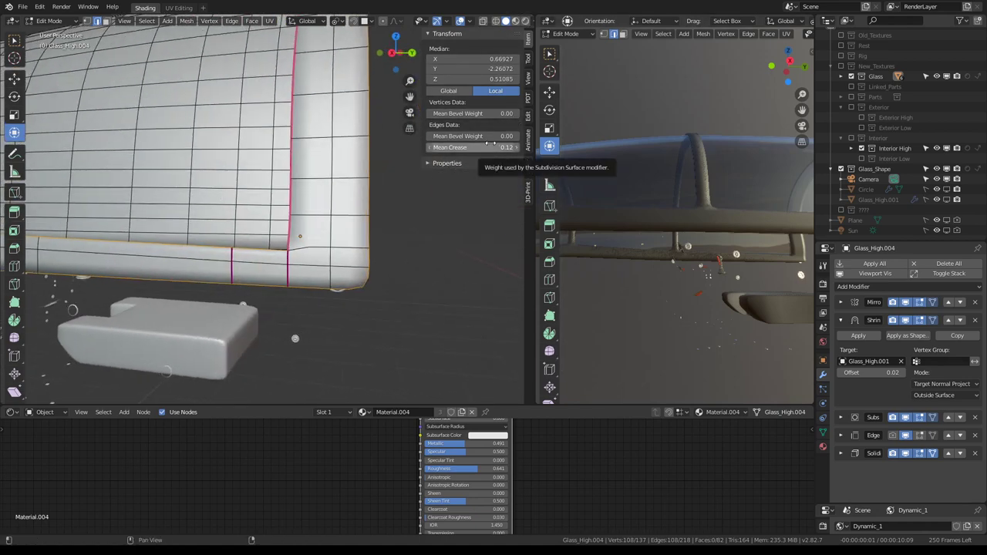
drag(474, 136, 525, 135)
Step: Add a Bevel modifier to Glass_High.004, keeping it below Solidify in the stack
key(Tab)
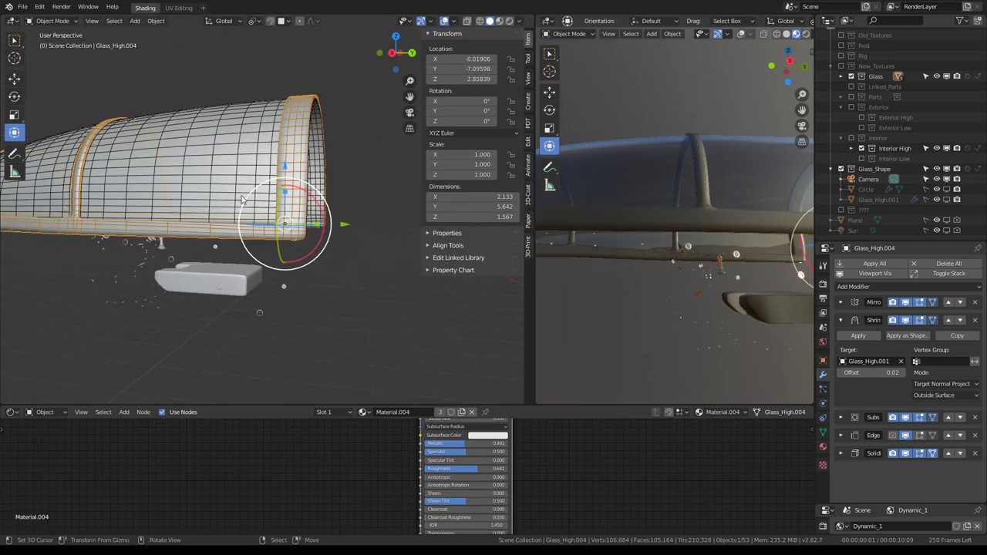
mouse_move(332, 192)
middle_down()
mouse_move(196, 161)
mouse_move(189, 205)
middle_up()
click(184, 194)
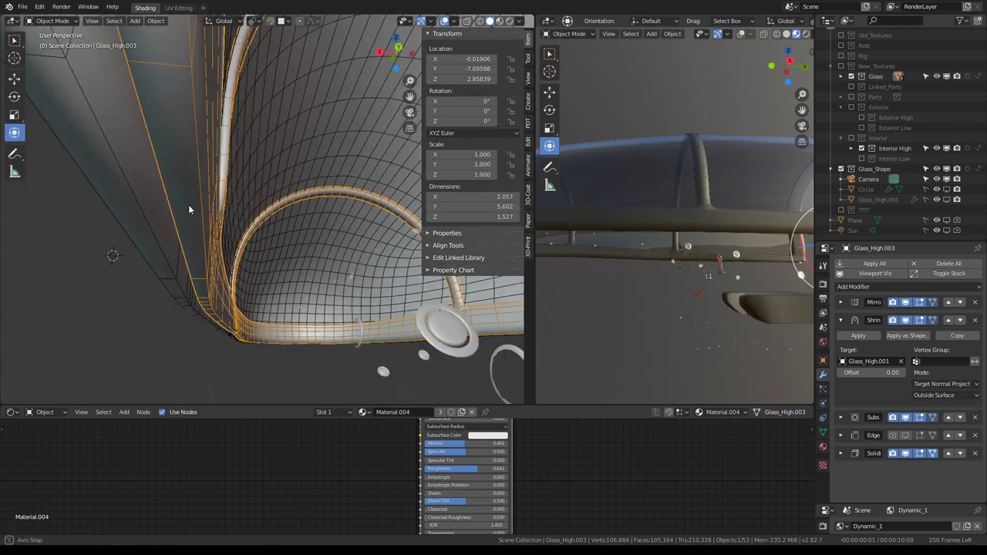
click(214, 207)
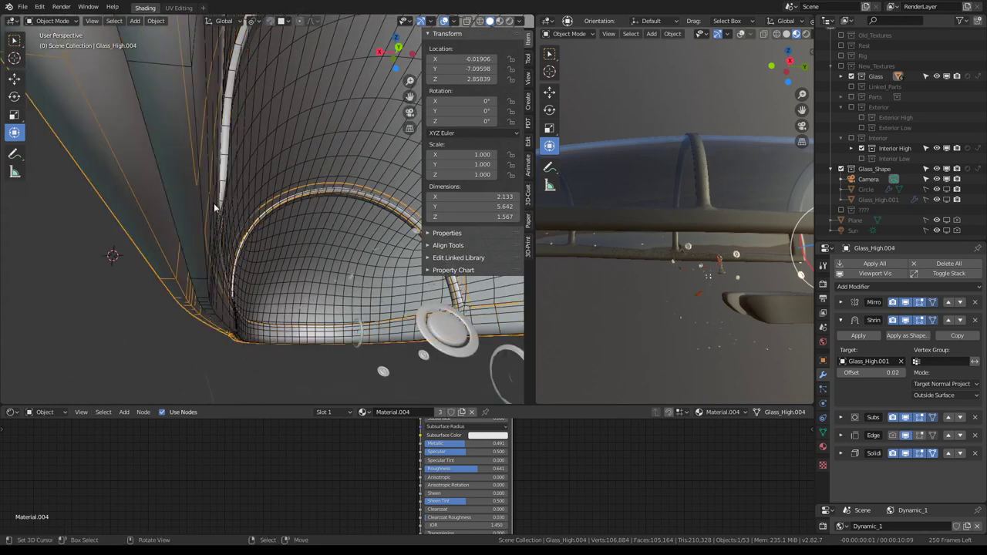
click(840, 321)
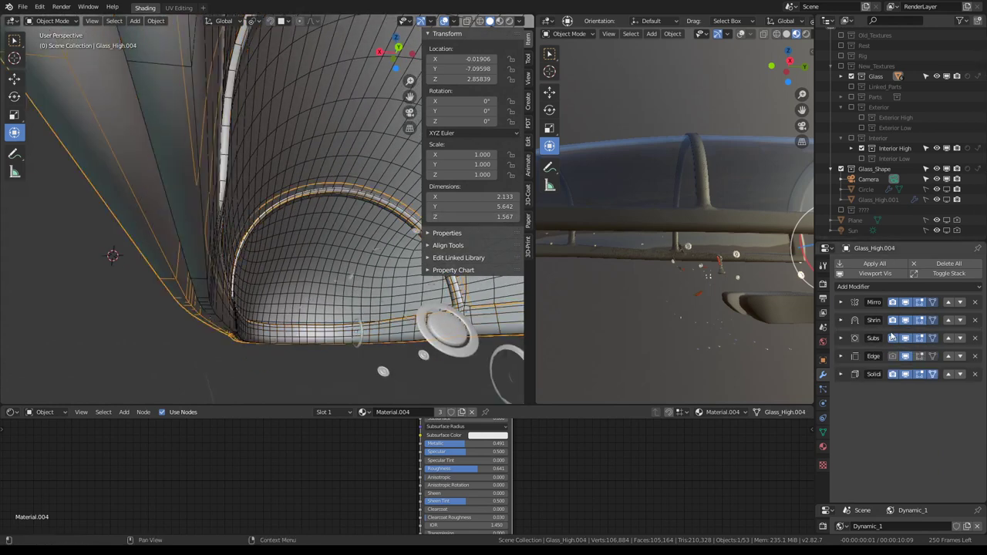
click(898, 289)
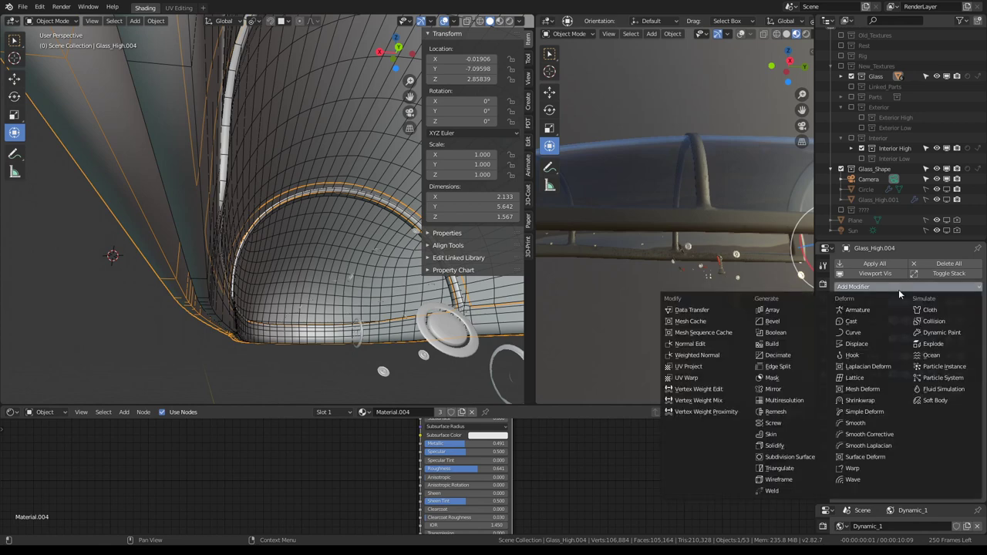
click(777, 321)
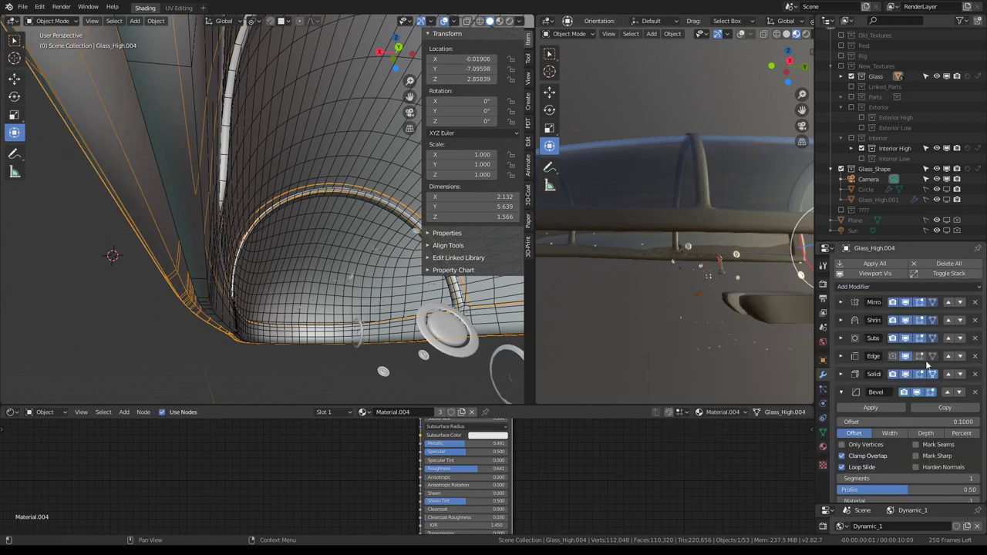
click(842, 391)
click(948, 392)
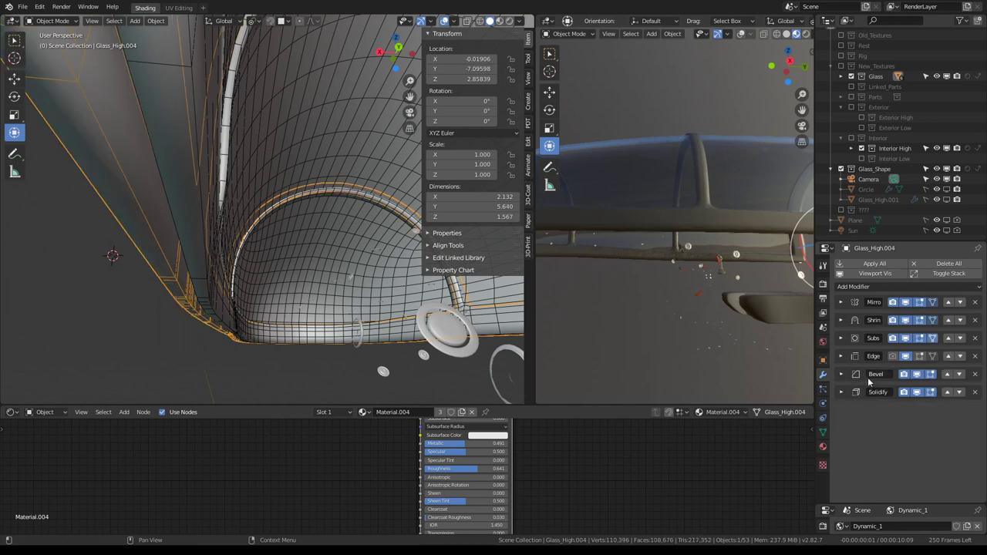
click(958, 374)
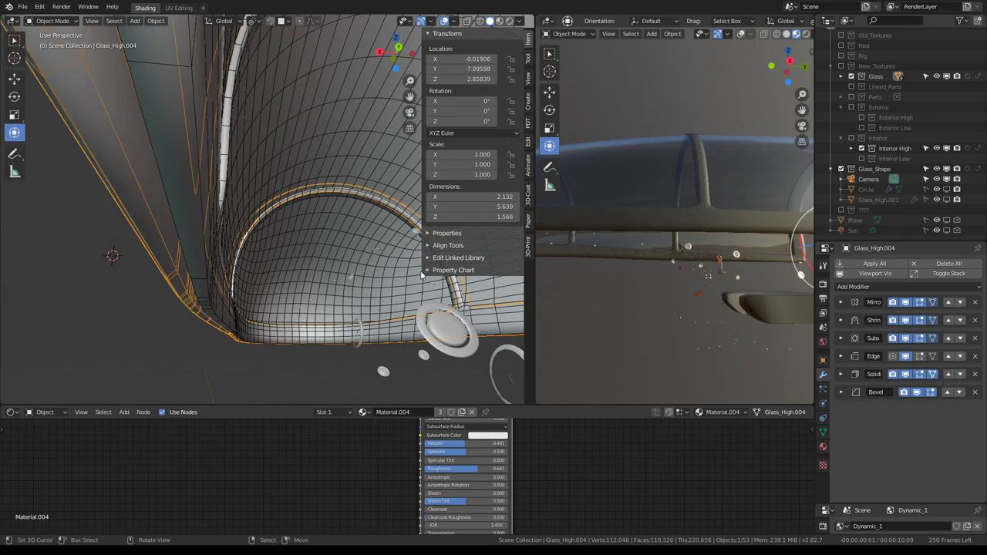
Step: Set the Bevel to Width mode with Weight limit method and a thin 0.0027 width
mouse_move(199, 222)
middle_down()
mouse_move(389, 215)
mouse_move(247, 214)
mouse_move(209, 229)
middle_up()
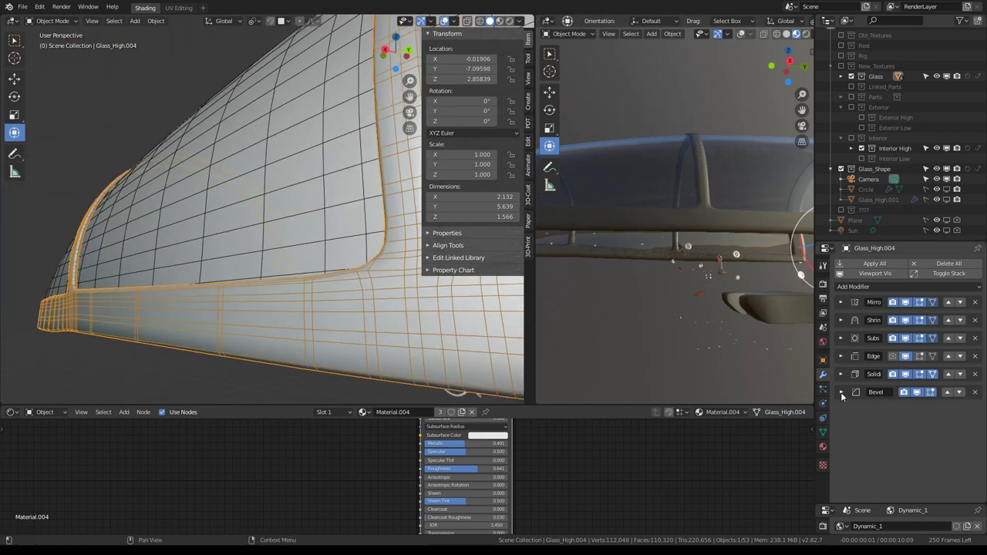
click(841, 392)
scroll(863, 393, down, 4)
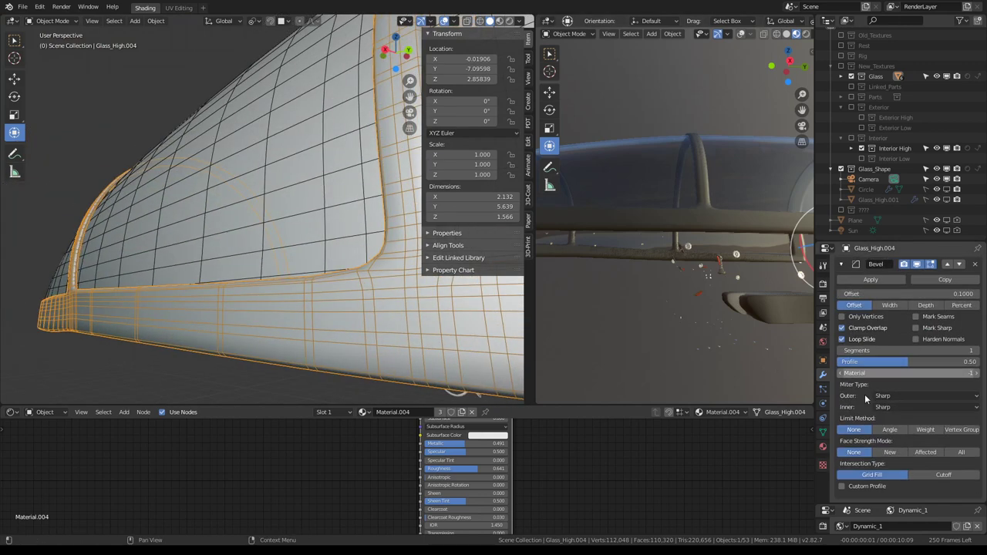
click(890, 305)
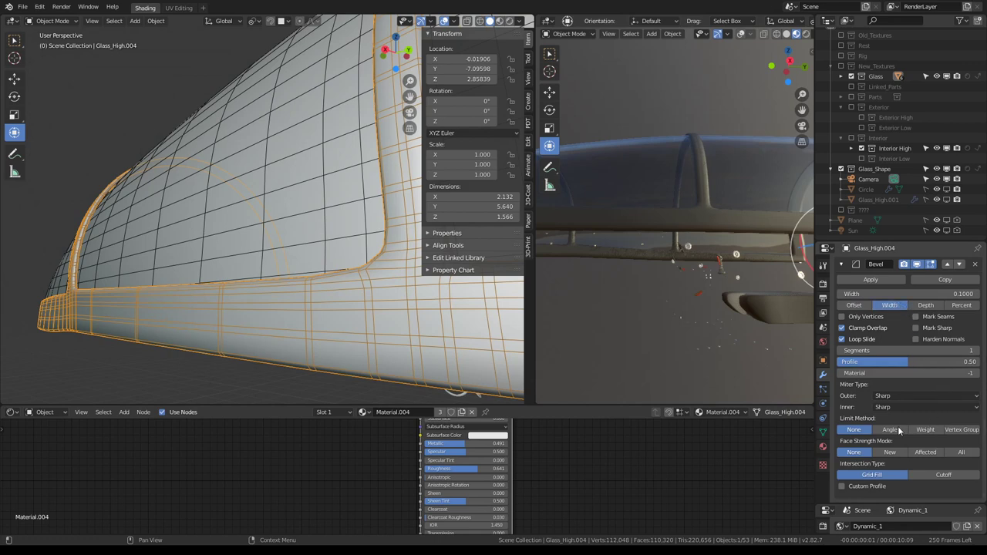
click(924, 430)
middle_drag(172, 227, 391, 240)
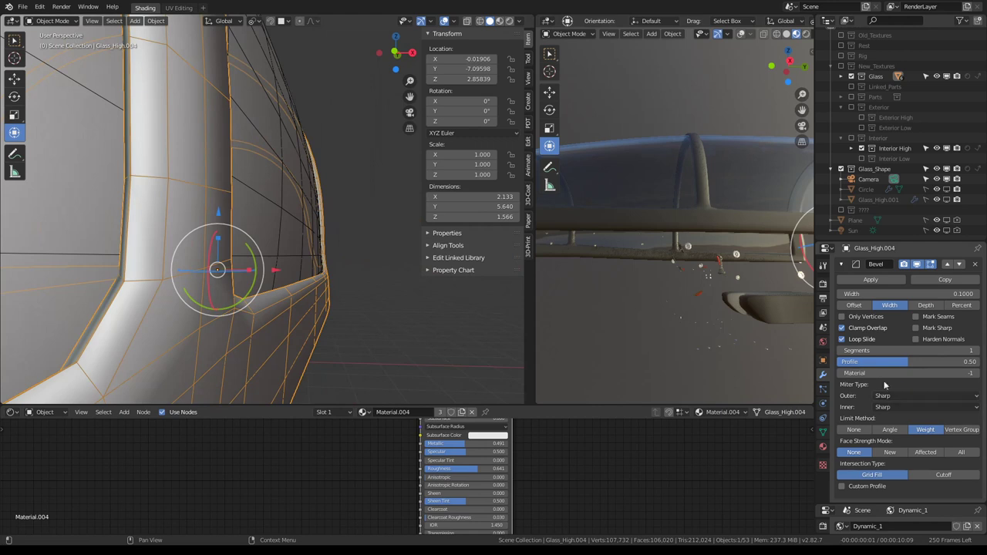
click(918, 268)
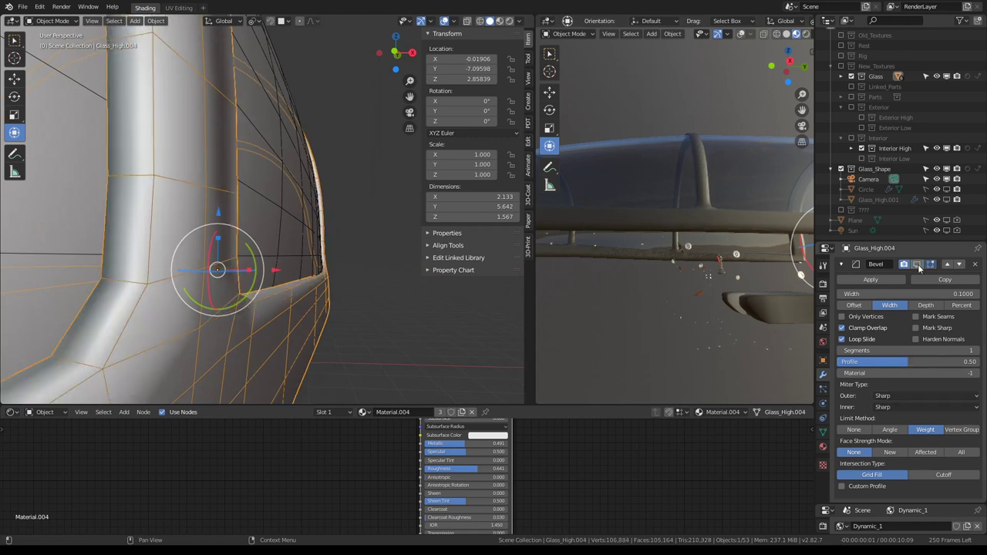
click(918, 268)
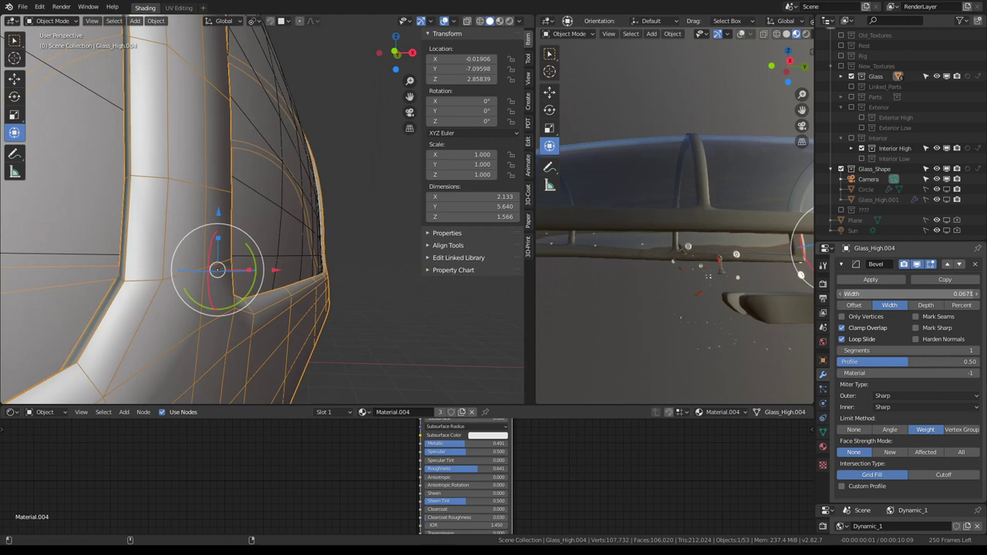
mouse_move(910, 294)
mouse_down()
mouse_move(856, 294)
mouse_move(865, 293)
mouse_up()
Step: Raise the Bevel segments to 3 and review the rounded rail edges in rendered view
mouse_move(807, 249)
middle_down()
mouse_move(677, 203)
mouse_move(740, 228)
mouse_move(643, 226)
mouse_move(665, 211)
middle_up()
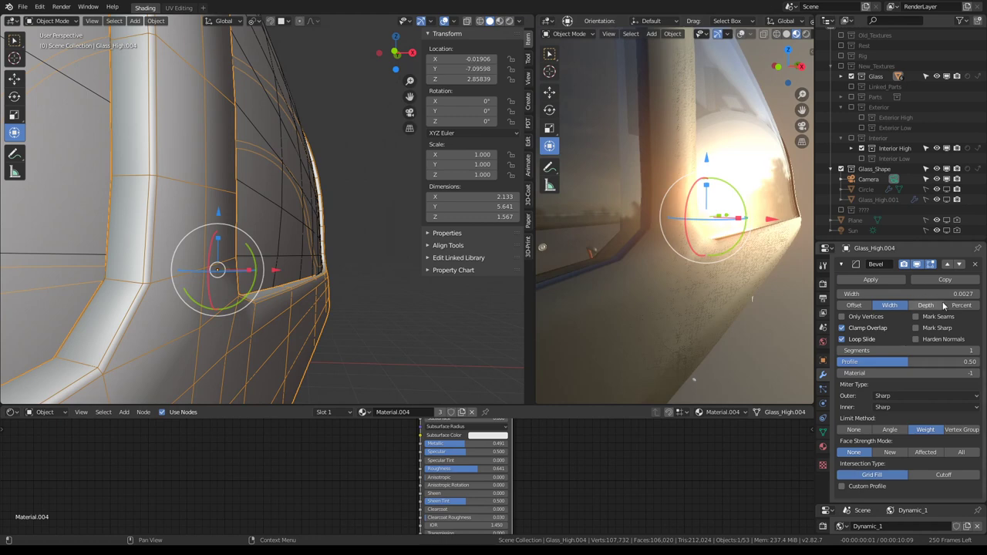
click(976, 351)
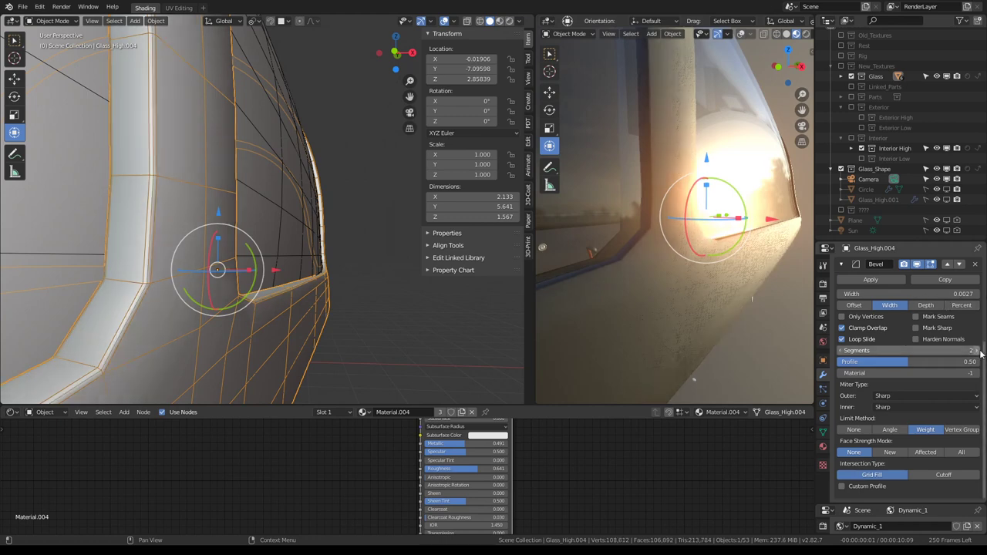
click(978, 351)
mouse_move(694, 208)
middle_down()
mouse_move(626, 155)
mouse_move(717, 134)
mouse_move(744, 171)
mouse_move(711, 179)
mouse_move(667, 256)
mouse_move(633, 185)
mouse_move(697, 187)
mouse_move(716, 172)
mouse_move(701, 164)
mouse_move(747, 199)
mouse_move(793, 210)
mouse_move(683, 185)
mouse_move(690, 158)
mouse_move(641, 208)
mouse_move(717, 201)
middle_up()
key(KP_Decimal)
scroll(790, 211, up, 5)
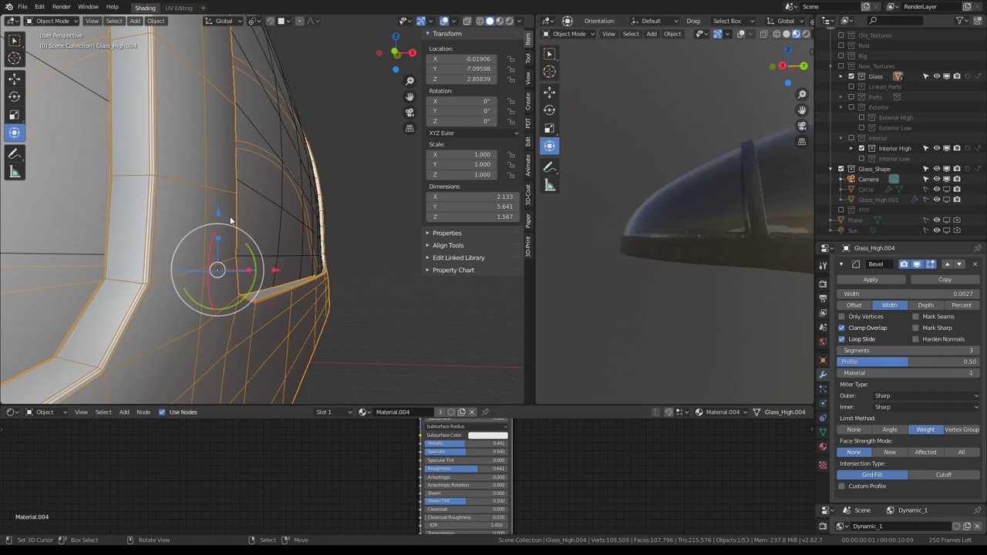
mouse_move(229, 221)
middle_down()
mouse_move(257, 211)
mouse_move(395, 308)
mouse_move(330, 265)
middle_up()
Step: Copy Glass_High.004's modifiers onto Glass_High.003 using Ctrl+L > Modifiers
click(395, 307)
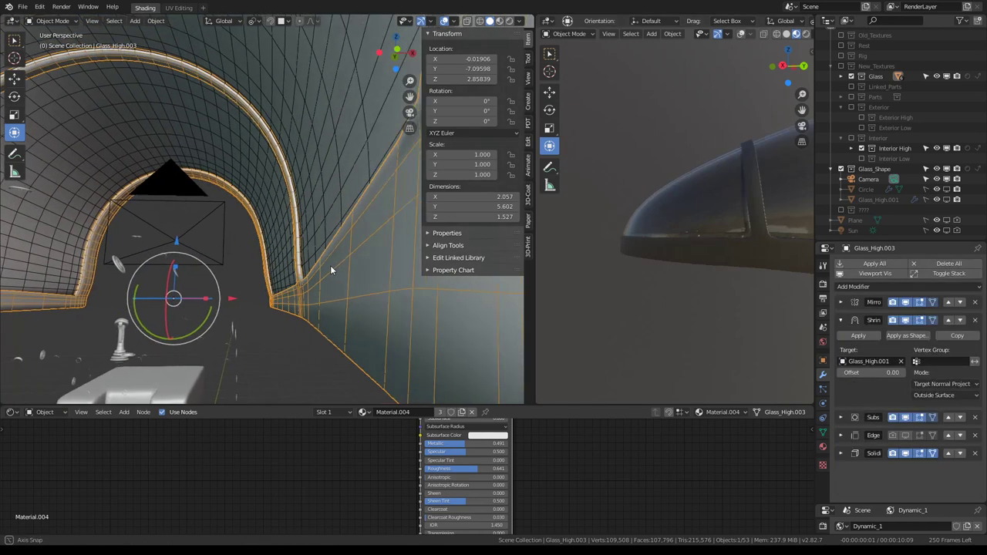
scroll(330, 270, down, 5)
scroll(314, 268, down, 2)
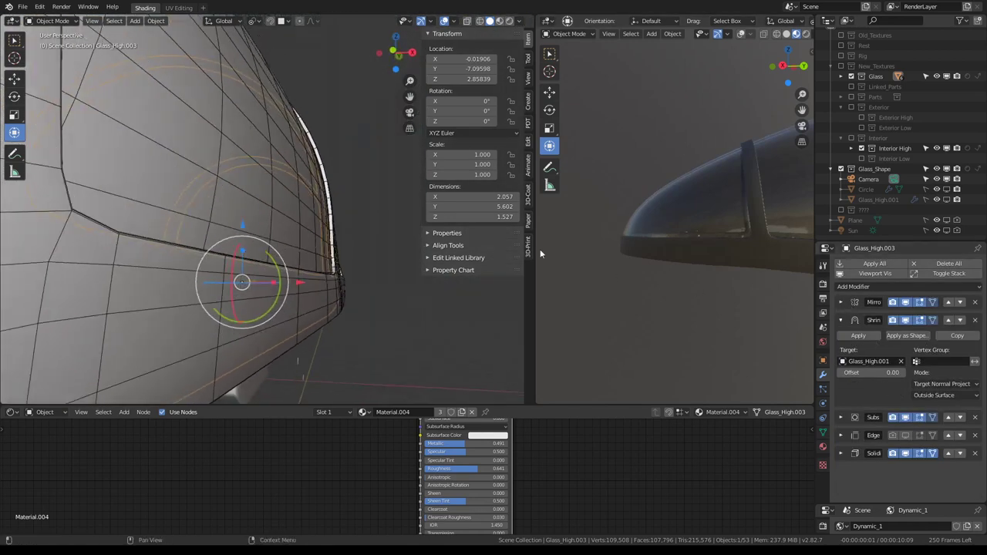
shift+click(337, 324)
key(KP_Decimal)
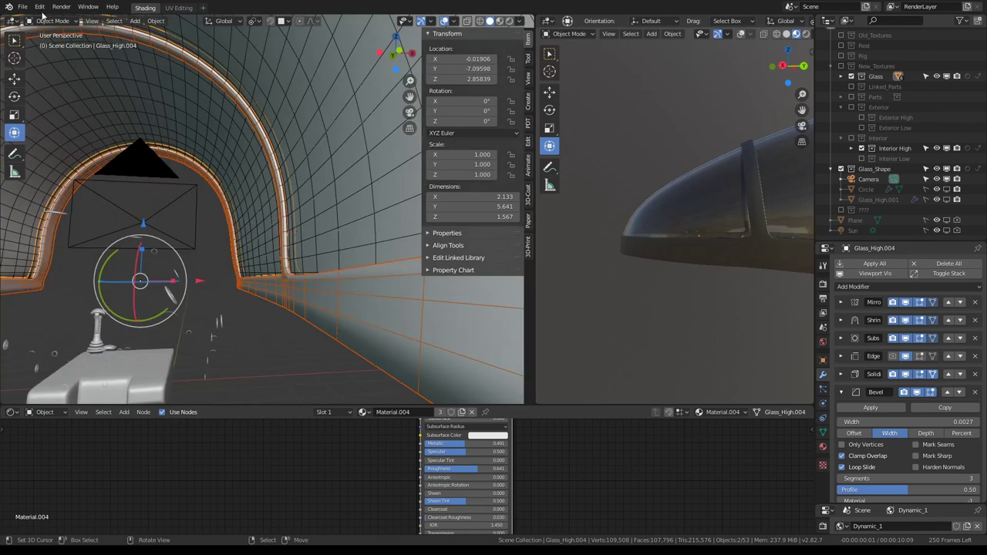
click(22, 6)
key(ctrl+l)
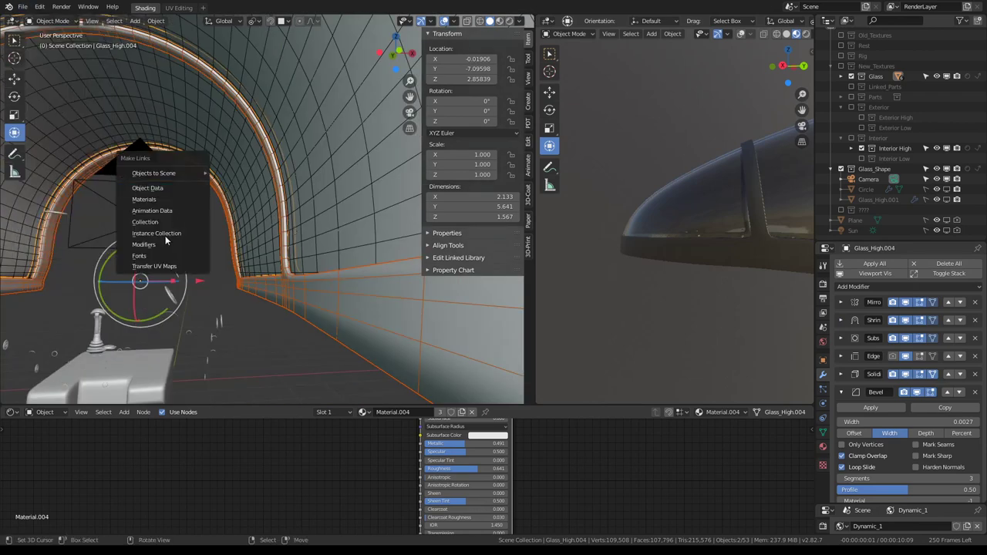
click(162, 245)
middle_drag(280, 266, 263, 249)
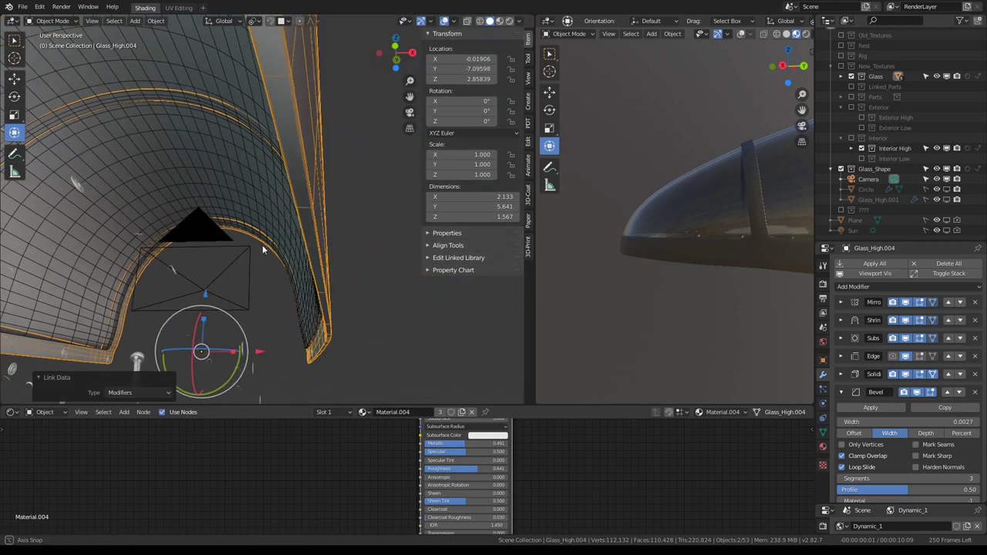
middle_drag(324, 260, 325, 239)
Step: Set Glass_High.003's Shrinkwrap offset to -0.03 after toggling the modifier to compare
click(325, 239)
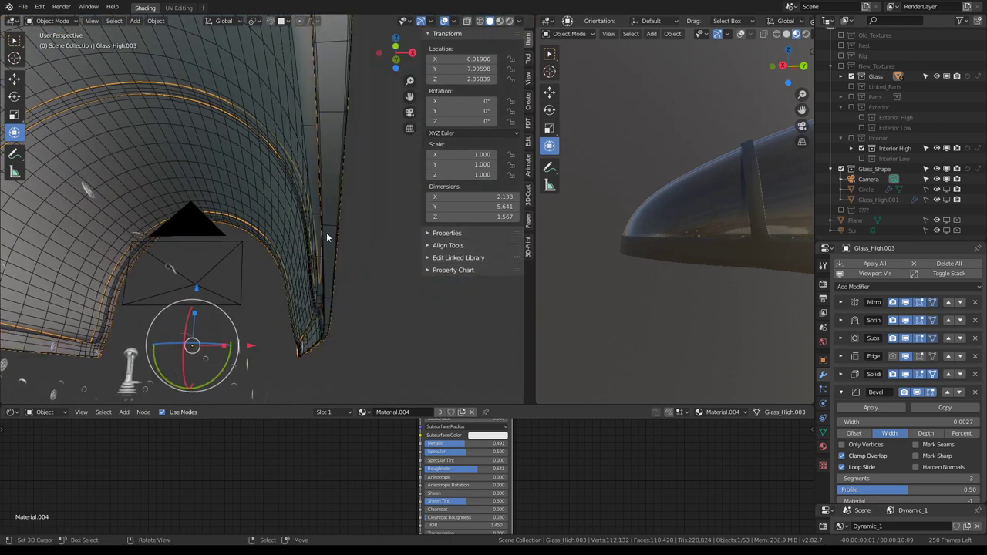
click(907, 320)
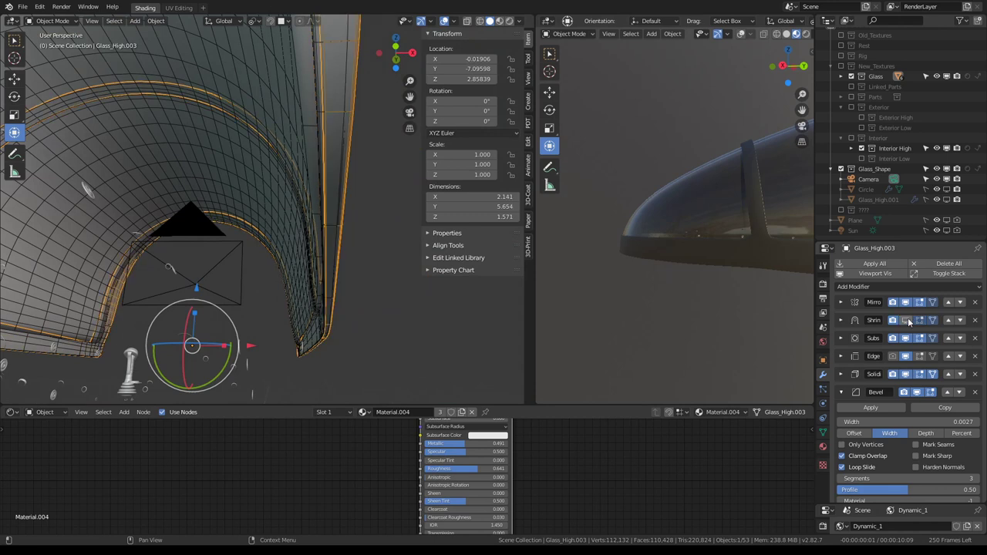
click(907, 320)
click(907, 320)
click(906, 320)
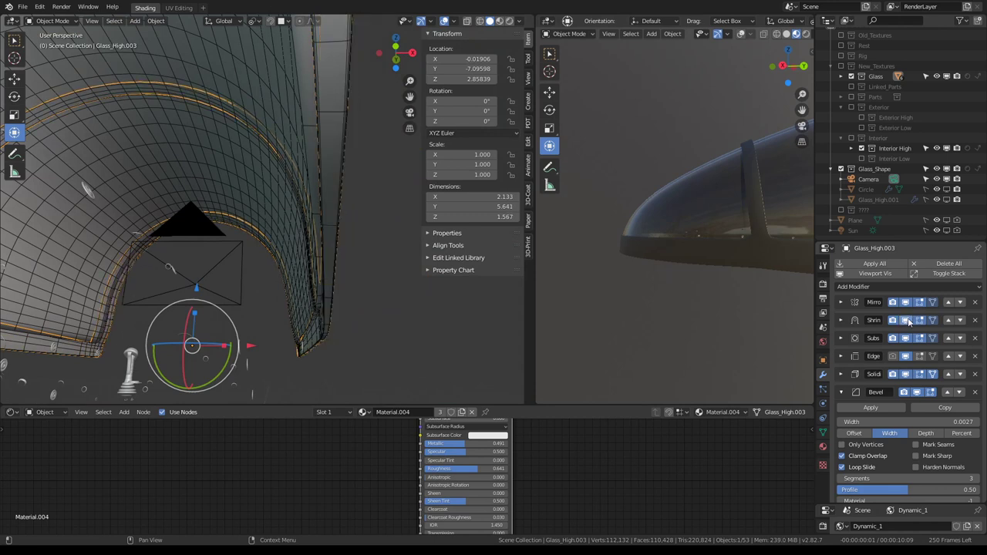
click(842, 320)
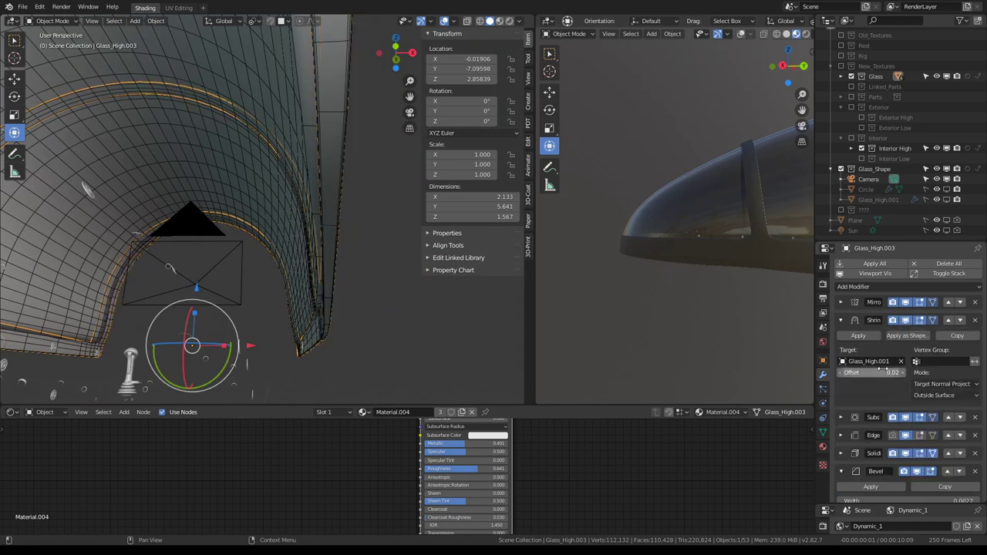
drag(871, 372, 856, 372)
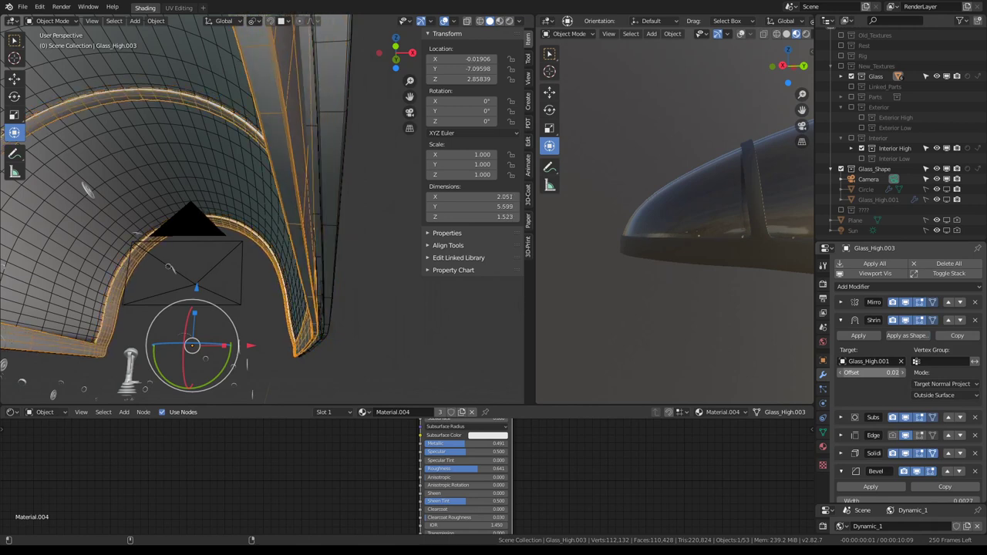
drag(871, 372, 887, 372)
mouse_move(157, 70)
middle_down()
mouse_move(317, 110)
mouse_move(295, 126)
middle_up()
scroll(318, 106, down, 5)
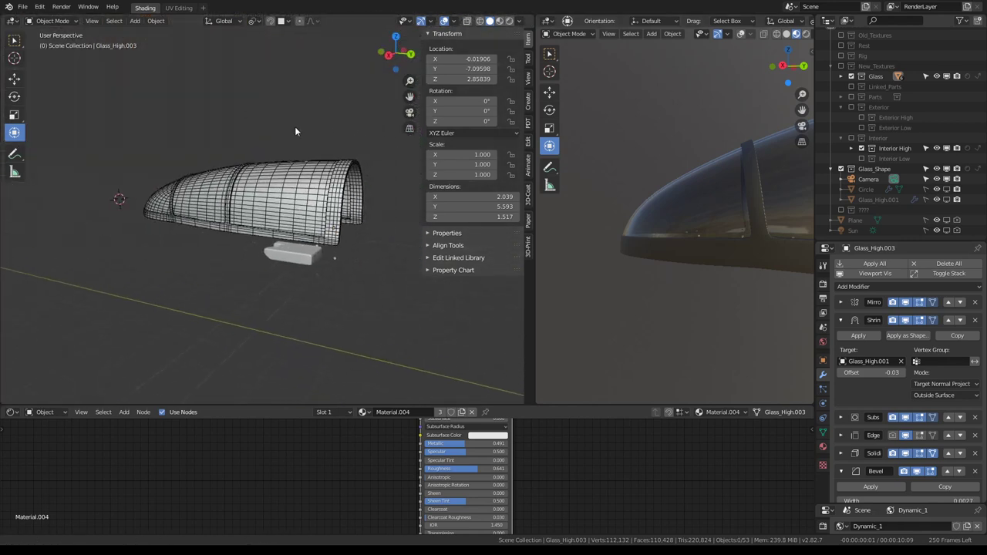
Step: Zoom and orbit the rendered view inside the cockpit and reveal the canopy object
scroll(294, 126, up, 2)
scroll(709, 146, down, 2)
scroll(728, 148, up, 5)
scroll(729, 148, up, 2)
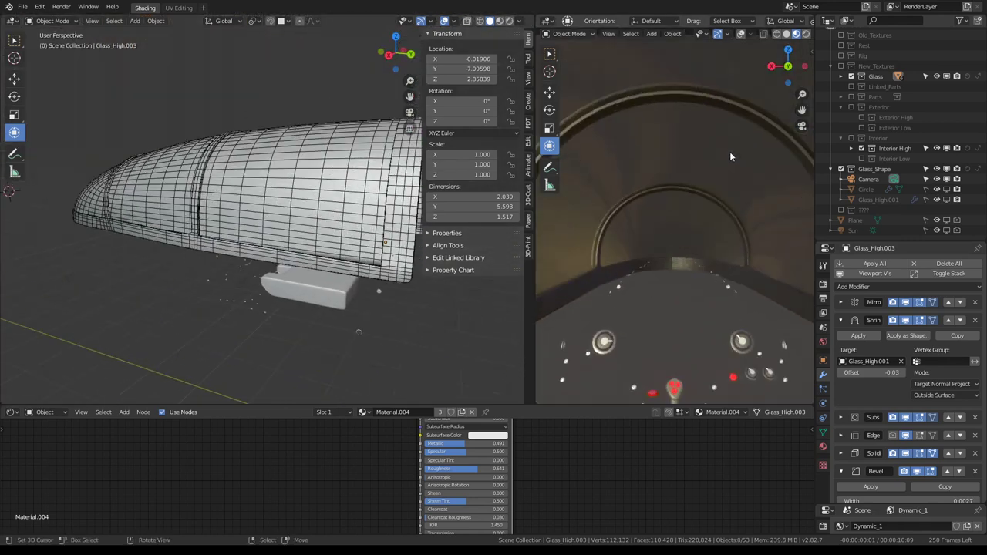
middle_drag(729, 151, 638, 234)
scroll(663, 223, down, 5)
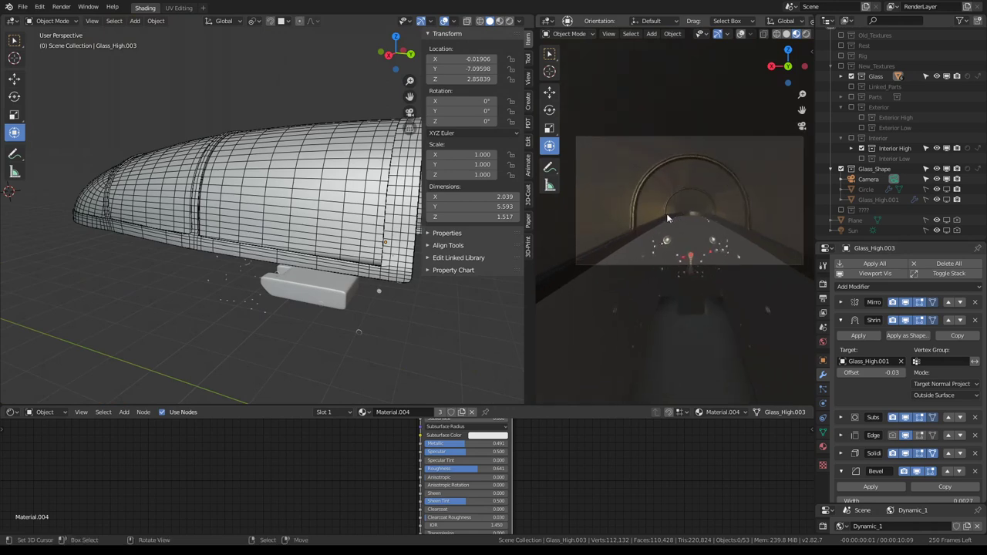
key(alt+h)
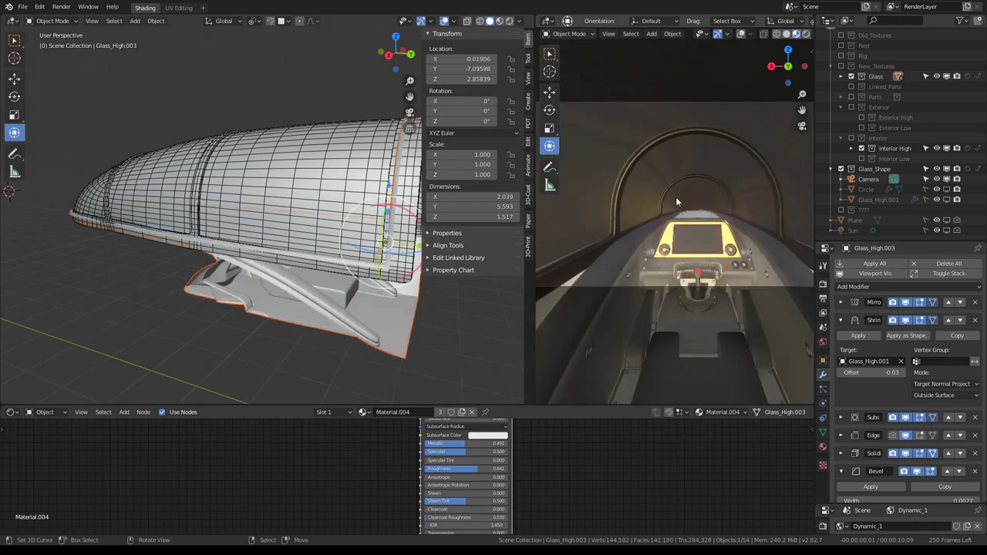
Step: Maximize the 3D view and orbit around the canopy and pod, outside and toward the inner wall
key(ctrl+space)
scroll(589, 229, down, 2)
mouse_move(589, 229)
middle_down()
mouse_move(649, 147)
mouse_move(529, 188)
middle_up()
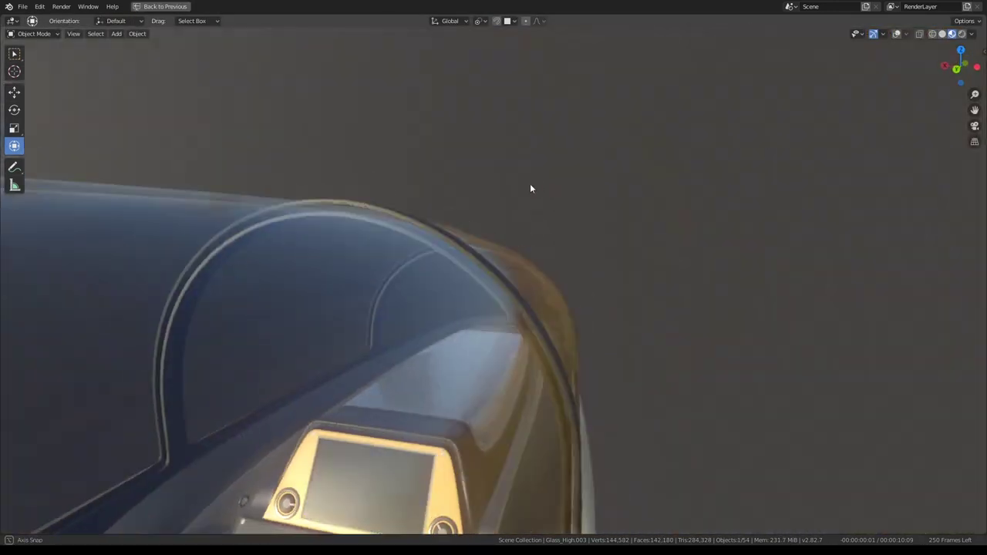
scroll(529, 189, down, 5)
mouse_move(403, 199)
middle_down()
mouse_move(548, 203)
mouse_move(450, 181)
mouse_move(509, 211)
middle_up()
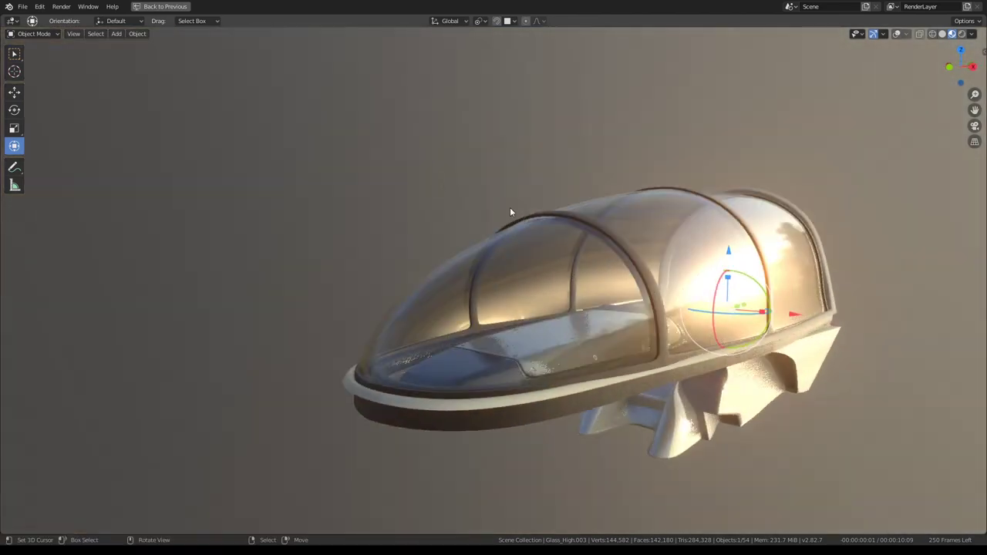
scroll(510, 211, up, 5)
scroll(546, 214, up, 3)
mouse_move(568, 221)
middle_down()
mouse_move(440, 233)
mouse_move(541, 241)
mouse_move(498, 238)
mouse_move(516, 249)
mouse_move(535, 238)
mouse_move(527, 221)
mouse_move(540, 235)
middle_up()
scroll(535, 238, down, 3)
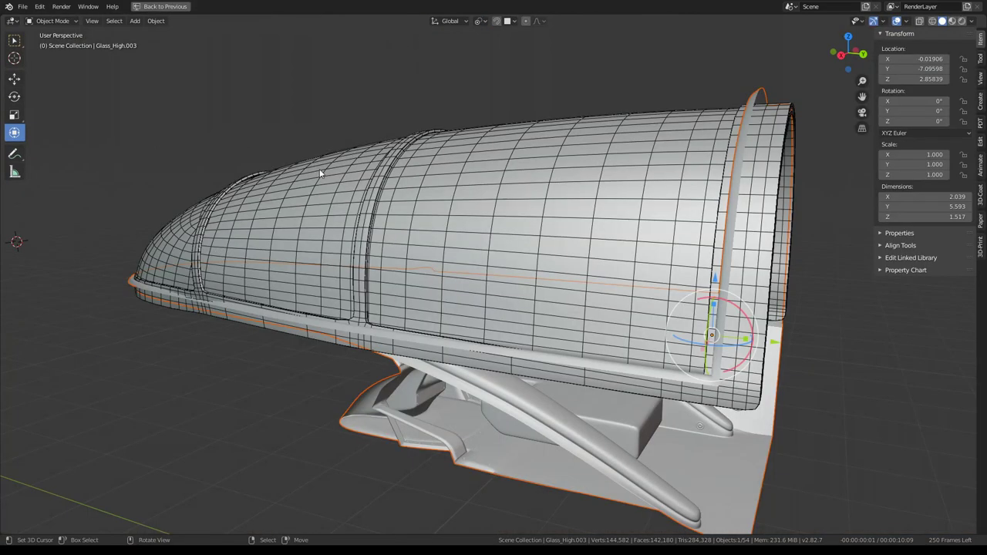
Step: In right side view, add a cube and move it toward the front canopy rib
key(KP_3)
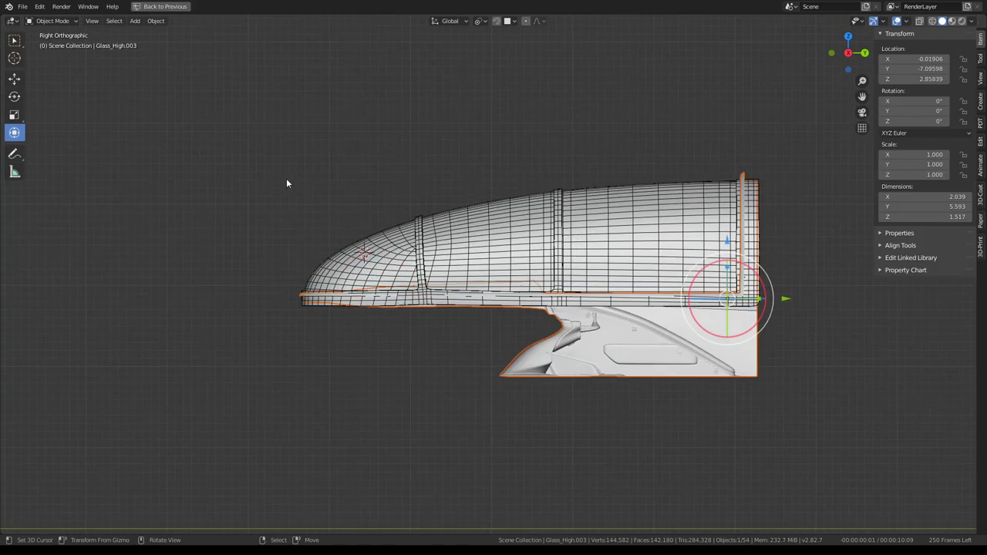
key(shift+a)
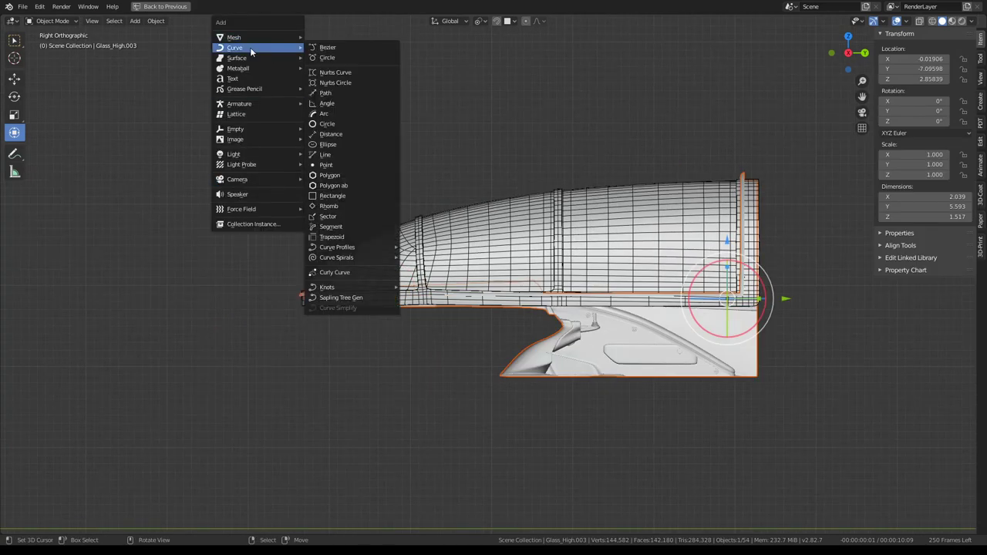
mouse_move(234, 37)
click(325, 48)
key(r)
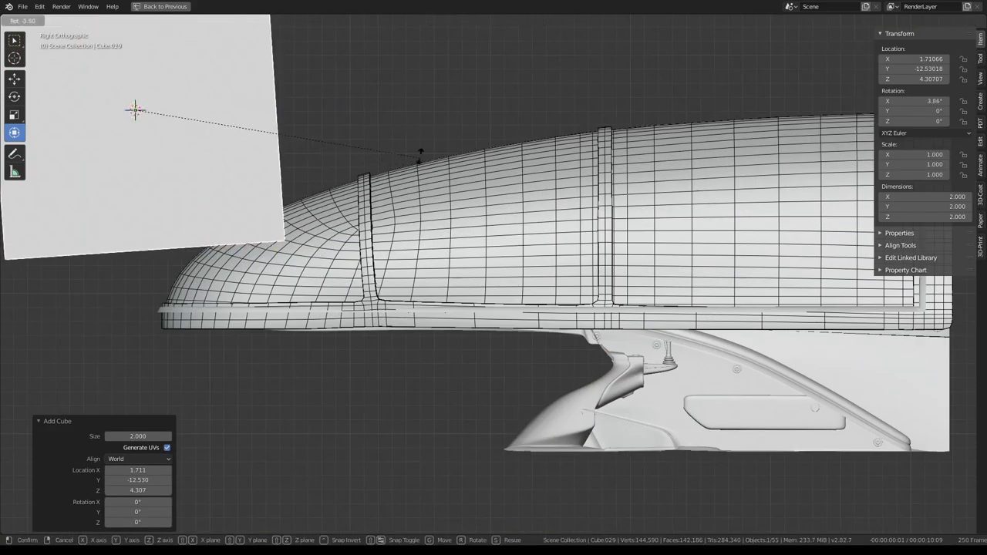
key(Return)
key(g)
click(800, 293)
scroll(685, 329, up, 4)
Step: Tilt Cube.029 about 4° against the rib, fine-tune its position, and enter Edit Mode on Glass_High.004
key(r)
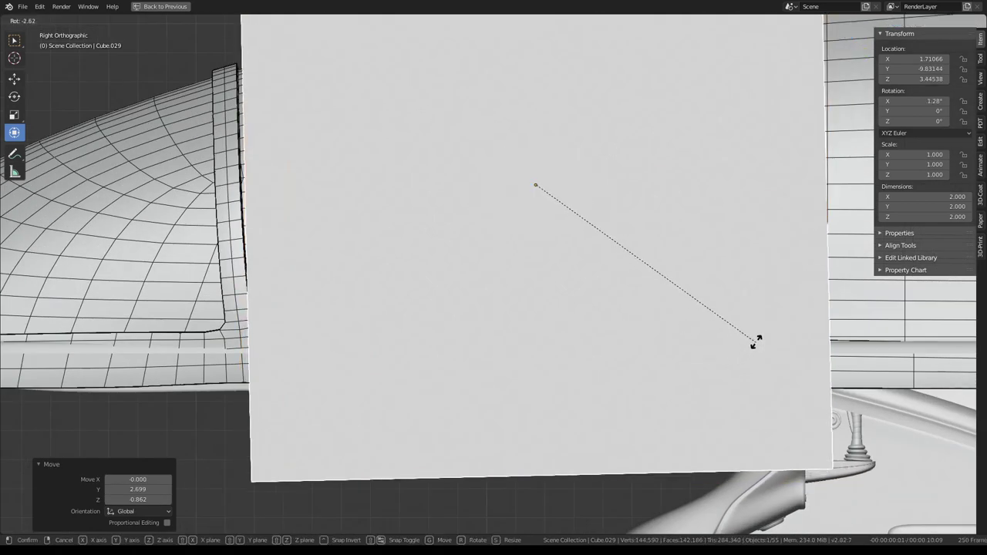
click(762, 326)
shift+middle_drag(499, 282, 681, 280)
key(g)
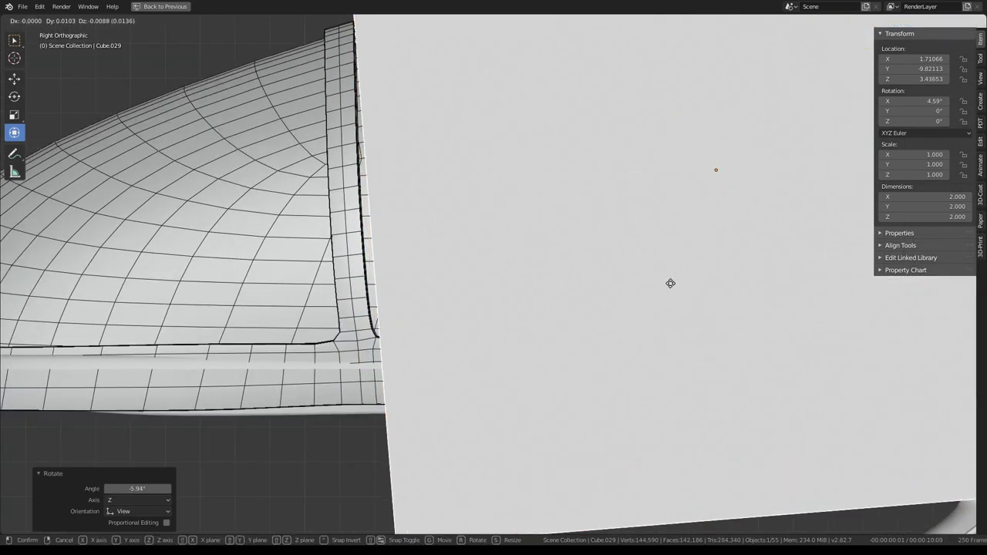
click(677, 284)
key(ctrl+z)
key(g)
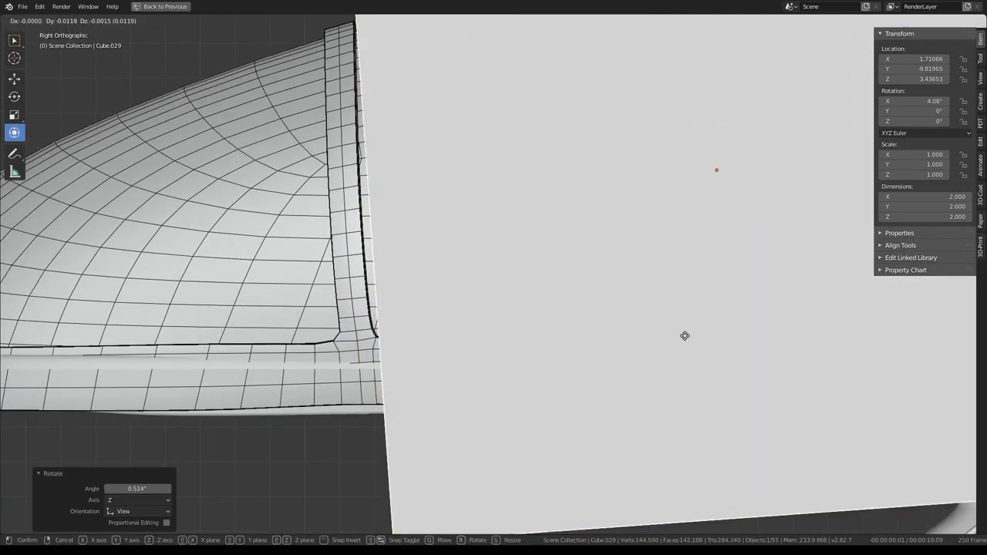
click(686, 334)
scroll(479, 290, up, 2)
key(Tab)
Step: Try scaling an edge on the glass rim, then cancel and return to Object Mode
click(449, 224)
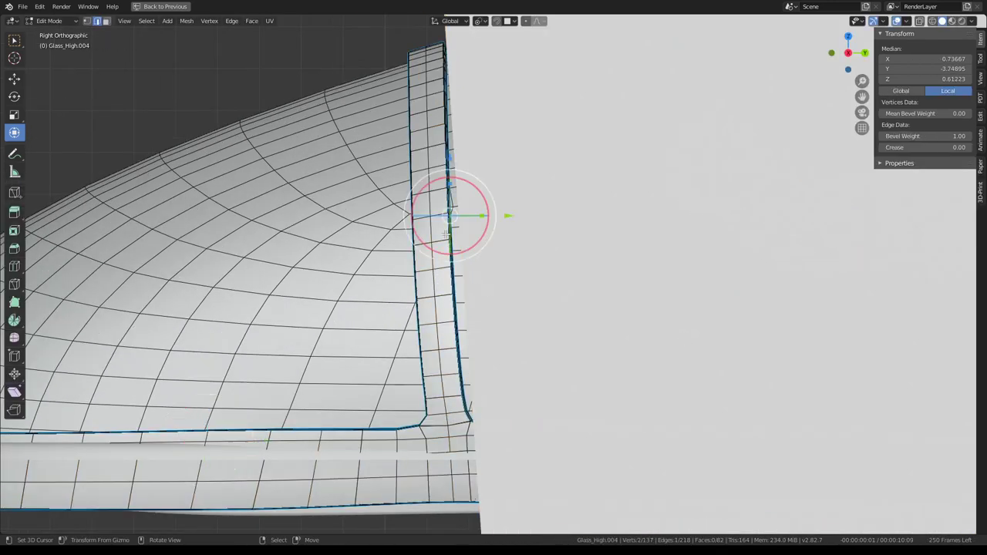
key(s)
click(519, 211)
scroll(447, 215, down, 2)
scroll(447, 215, up, 2)
scroll(449, 321, up, 1)
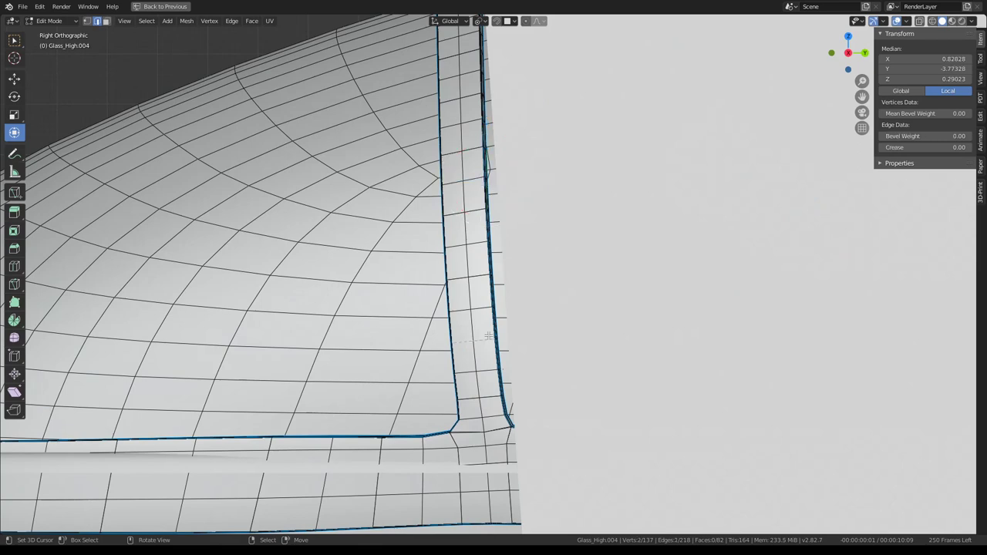
key(s)
key(Escape)
scroll(481, 330, down, 2)
scroll(480, 331, down, 2)
key(Tab)
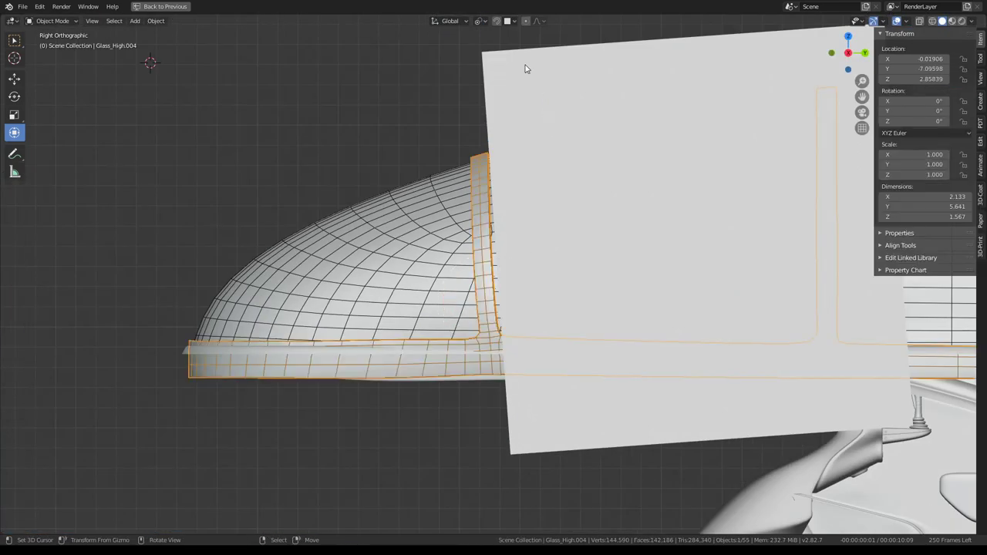
Step: Hide the guide cube and enter Edit Mode on the glass frame mesh
click(524, 69)
key(h)
click(478, 166)
key(Tab)
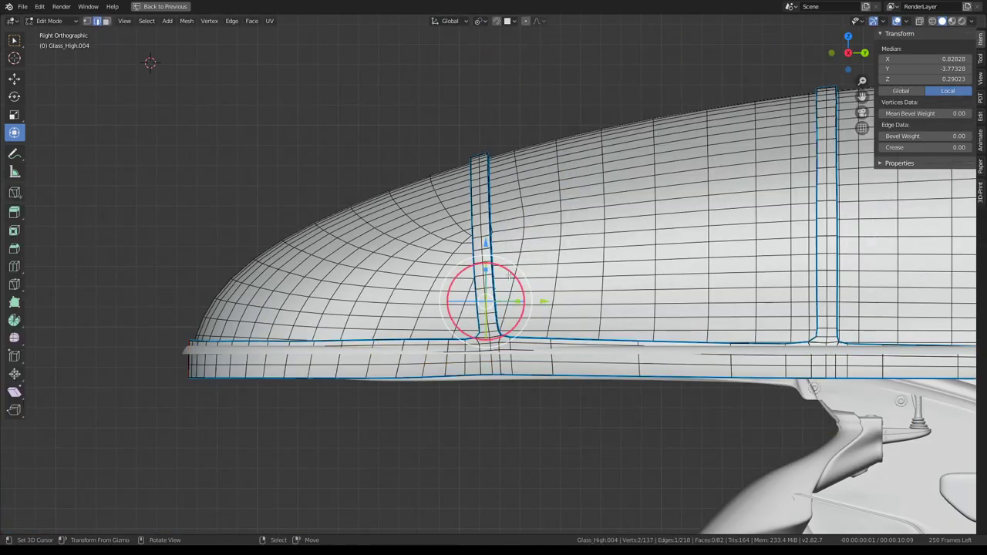
scroll(509, 276, up, 3)
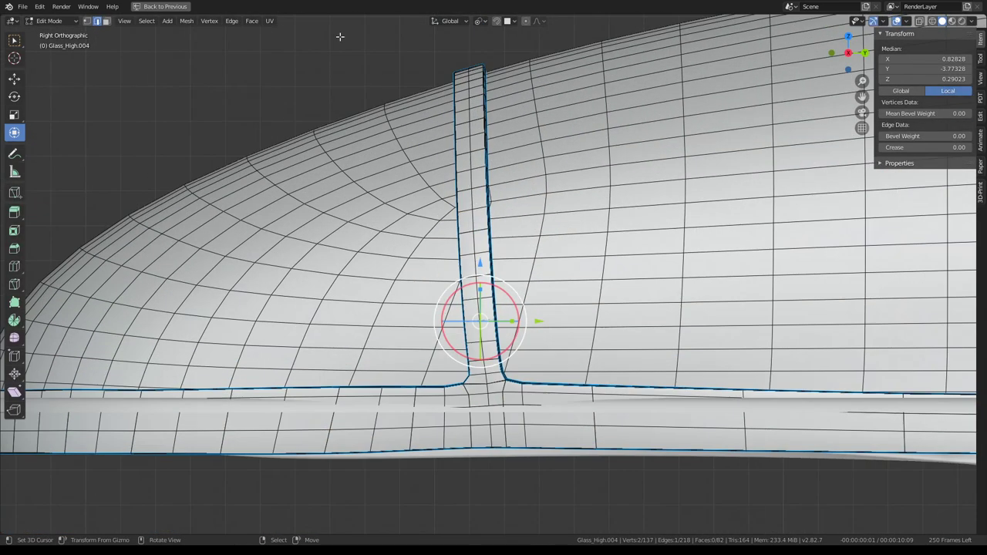
Step: Shift the front rib's edge loop about 0.075 along Y, then return to Object Mode
alt+click(483, 105)
key(g)
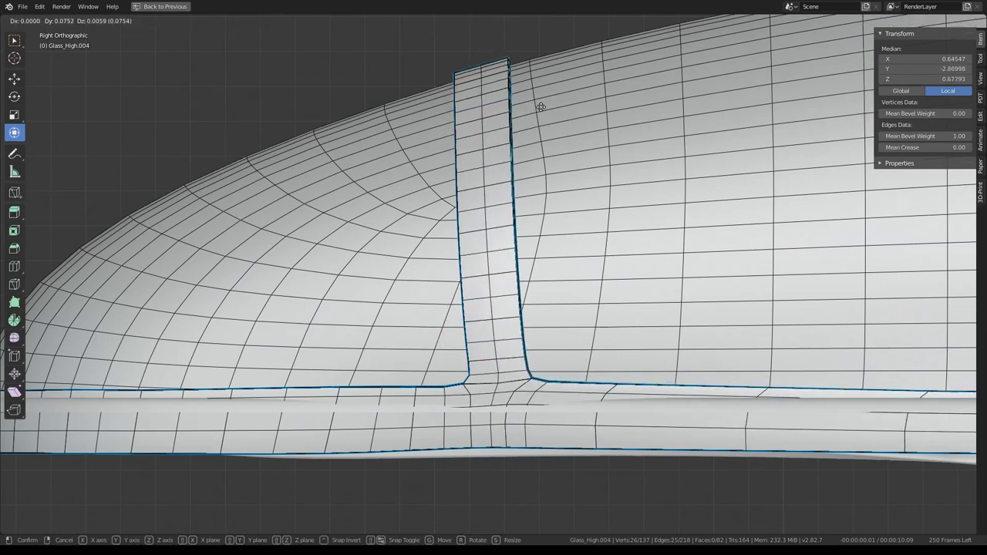
scroll(555, 110, down, 4)
click(553, 185)
scroll(510, 310, up, 5)
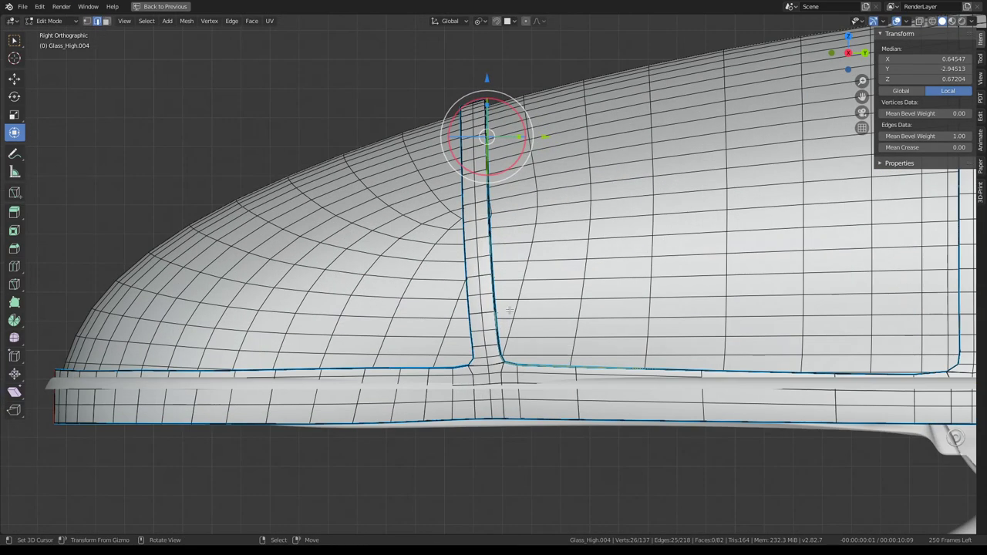
key(Tab)
click(582, 189)
Step: Hide Glass_High, edit Glass_High.003, and select a rib-rail junction edge, placing the cursor there
key(h)
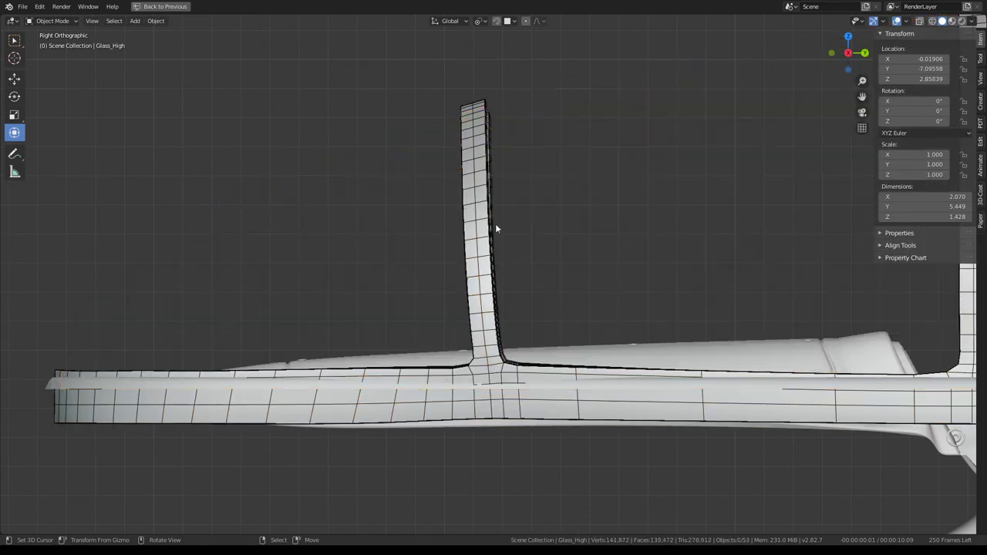
click(492, 227)
key(Tab)
scroll(516, 258, up, 3)
scroll(505, 287, up, 3)
click(484, 397)
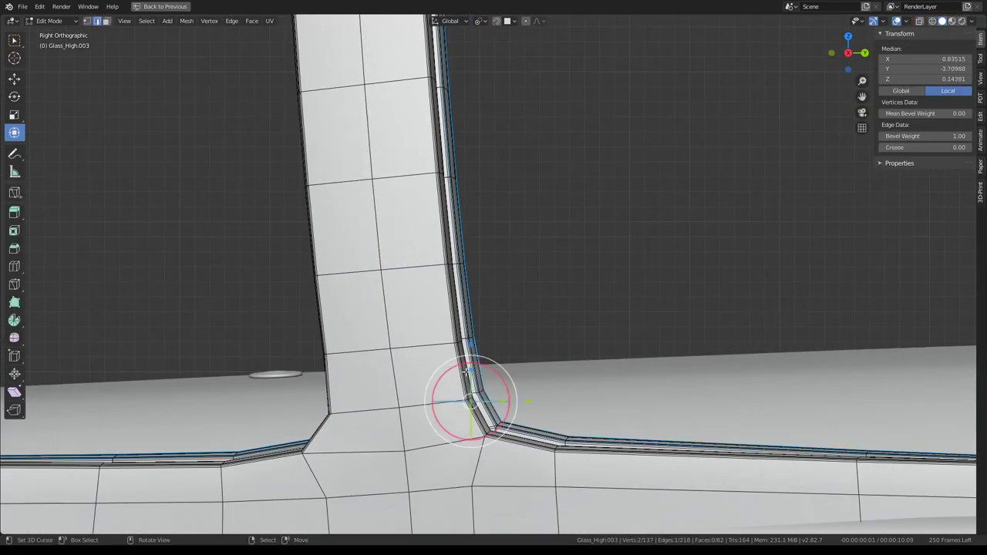
right_click(482, 389)
Step: Select a rib edge, then the top ring's edge loop, confirming bevel weight 1.00
scroll(462, 347, down, 3)
scroll(375, 216, down, 2)
mouse_move(376, 217)
middle_down()
mouse_move(400, 219)
mouse_move(406, 172)
middle_up()
middle_drag(309, 77, 337, 88)
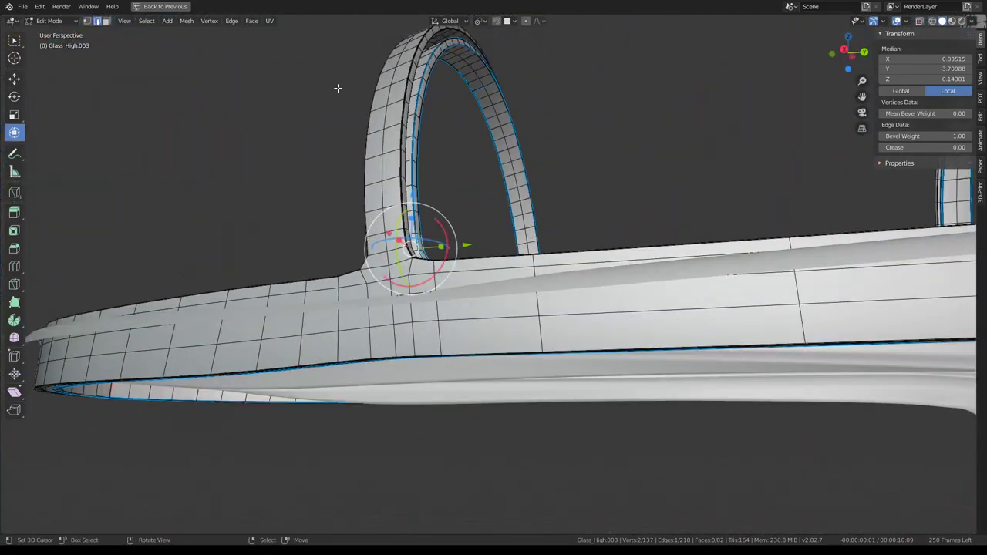
middle_drag(97, 31, 514, 237)
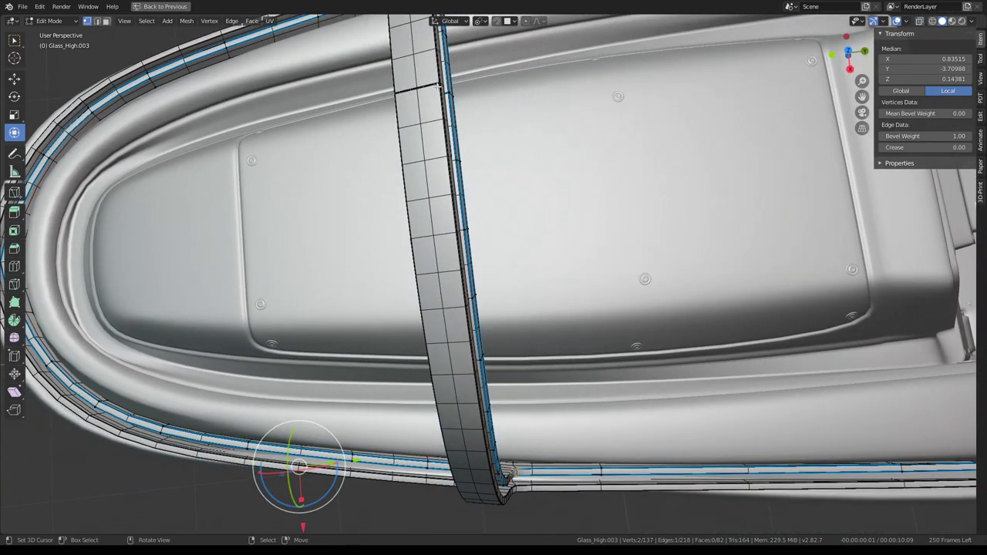
click(437, 87)
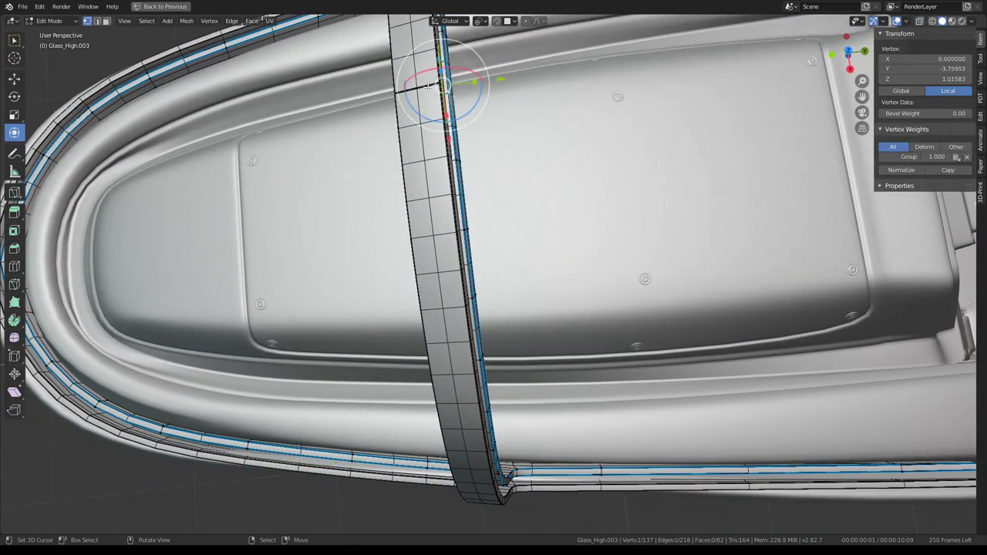
mouse_move(437, 88)
middle_down()
mouse_move(614, 149)
mouse_move(436, 214)
middle_up()
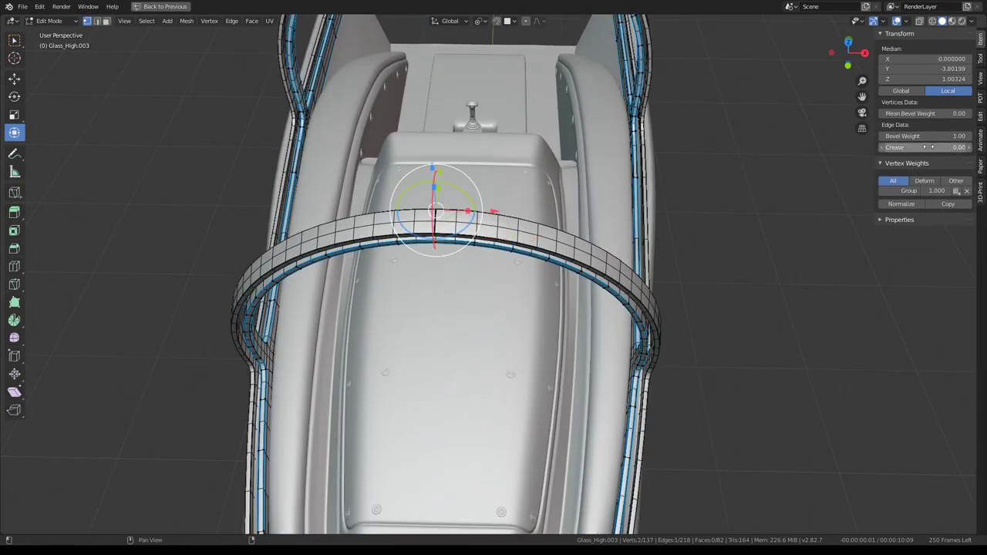
middle_drag(628, 96, 520, 93)
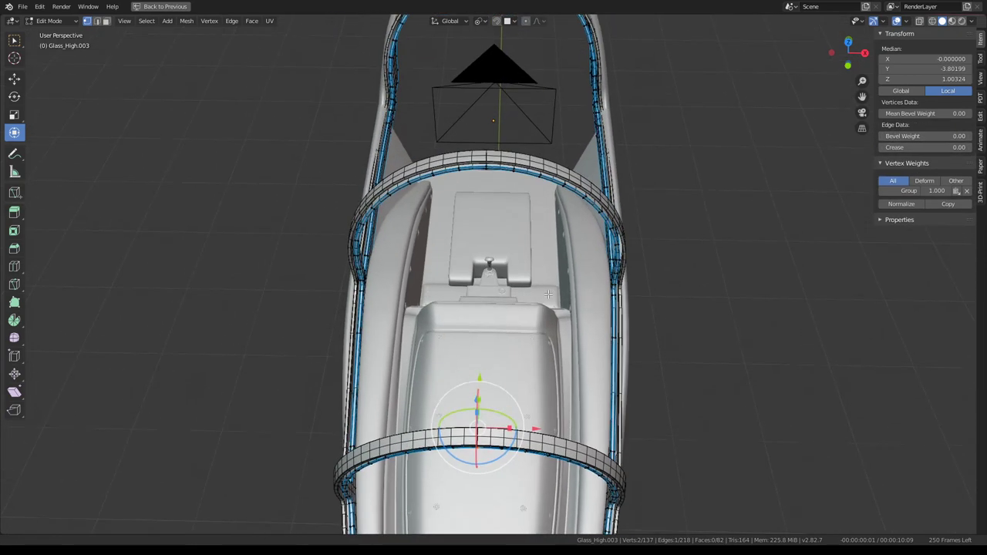
alt+click(483, 74)
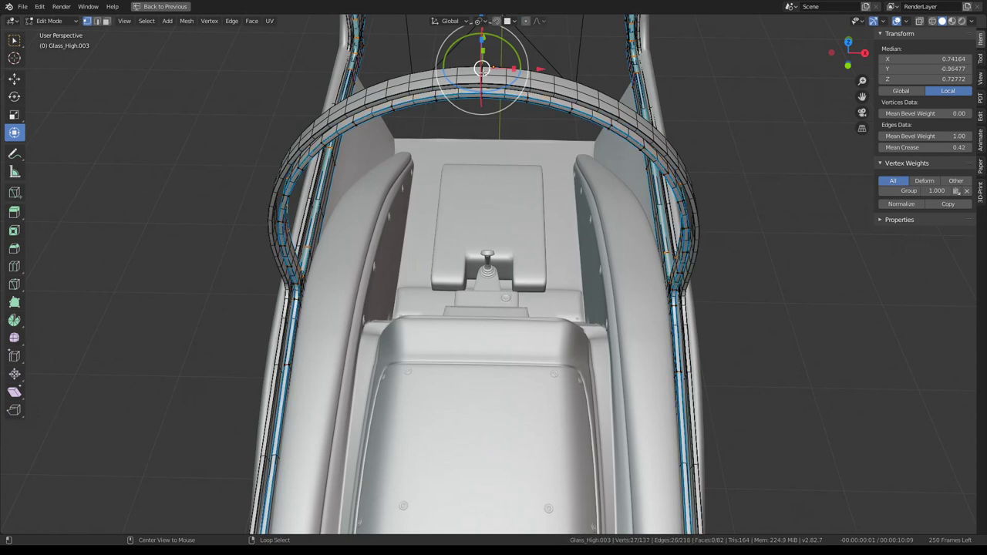
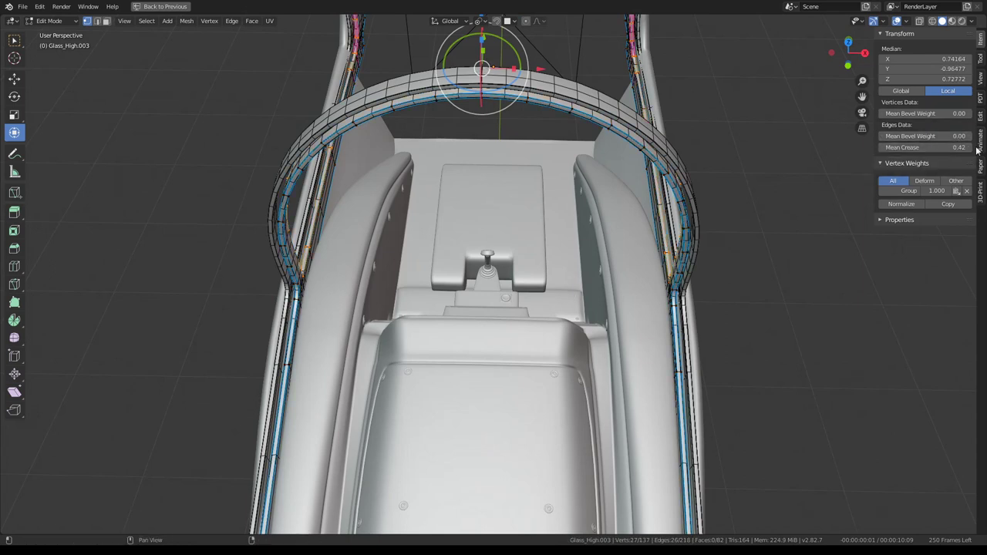
Step: Orbit and zoom onto the cockpit frame and pick a vertex on the glass ring
scroll(514, 169, down, 4)
middle_drag(524, 171, 495, 234)
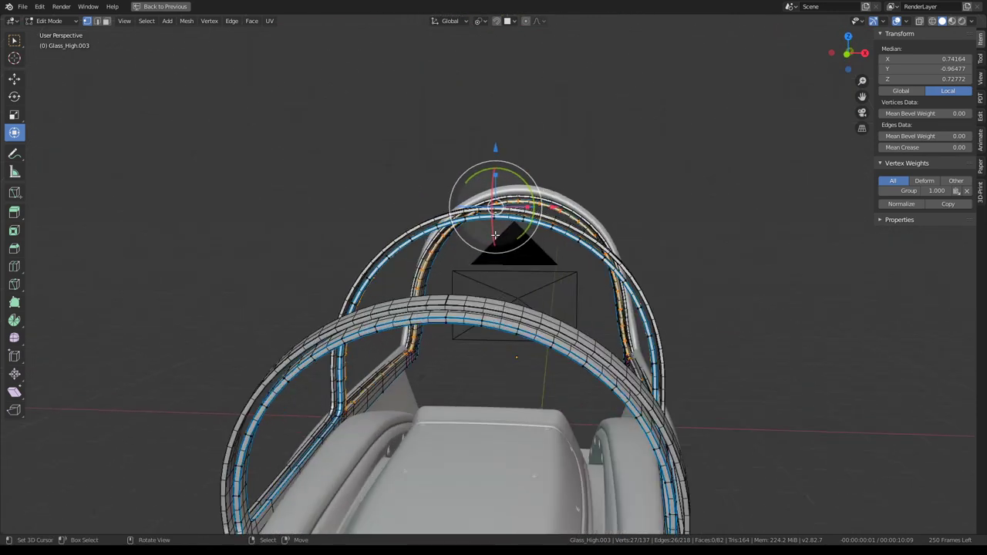
key(ctrl+l)
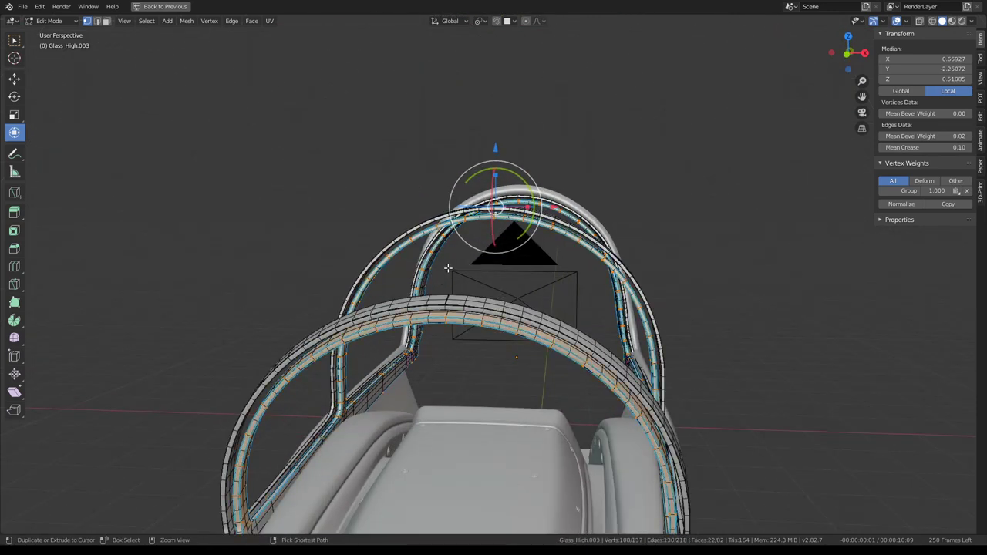
ctrl+middle_drag(458, 286, 461, 316)
click(439, 327)
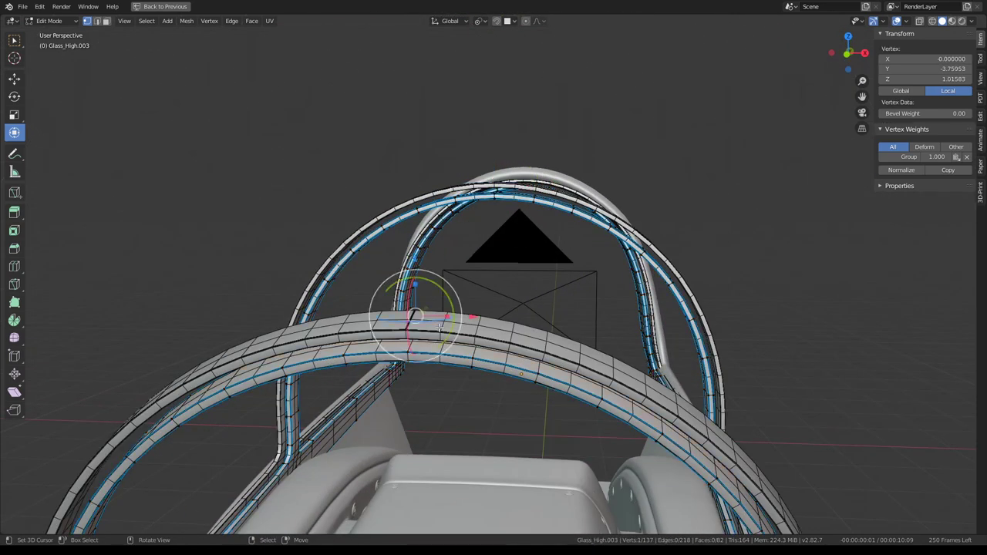
Step: In edge select mode, select only the glass mesh's boundary loop, then un-maximize the viewport
click(98, 21)
middle_drag(513, 329, 486, 204)
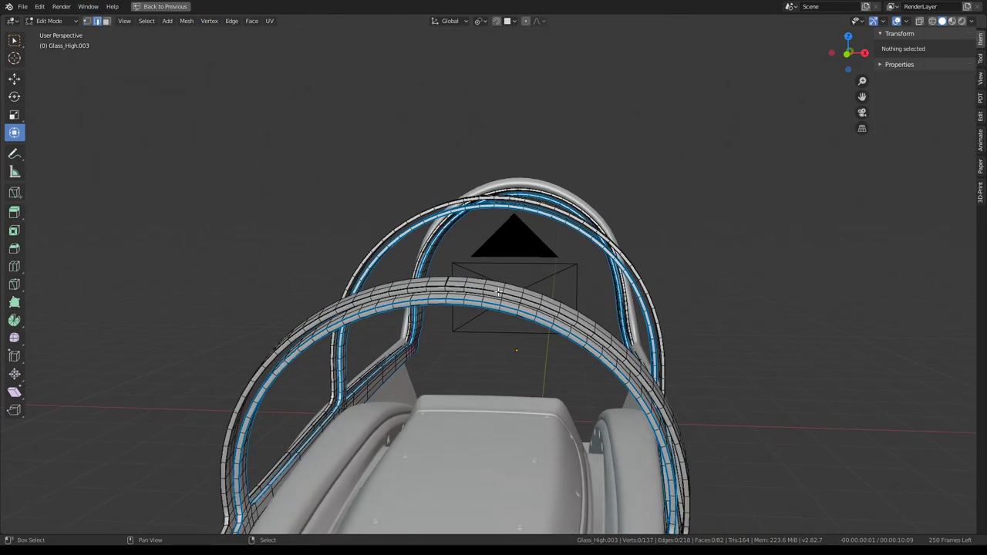
key(q)
key(Escape)
key(a)
key(q)
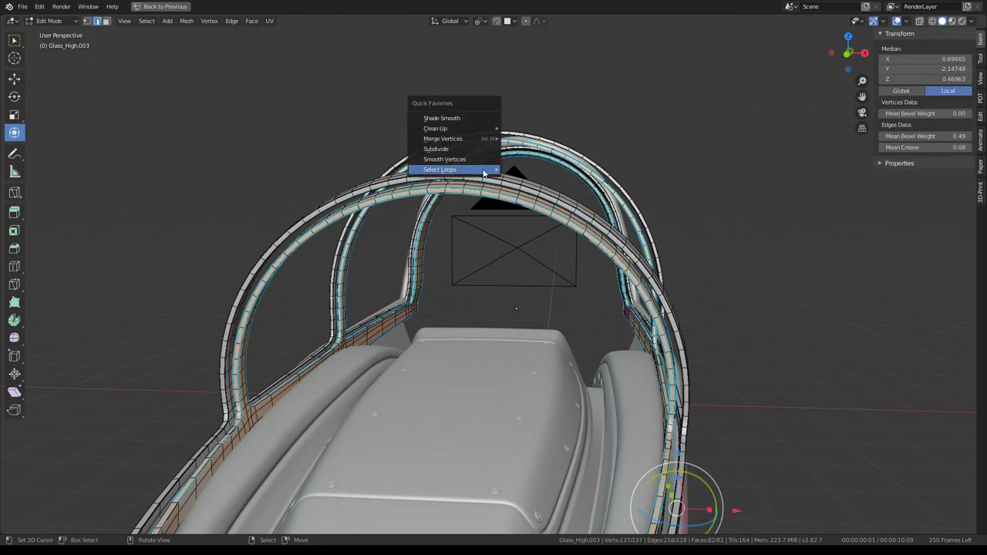
click(555, 205)
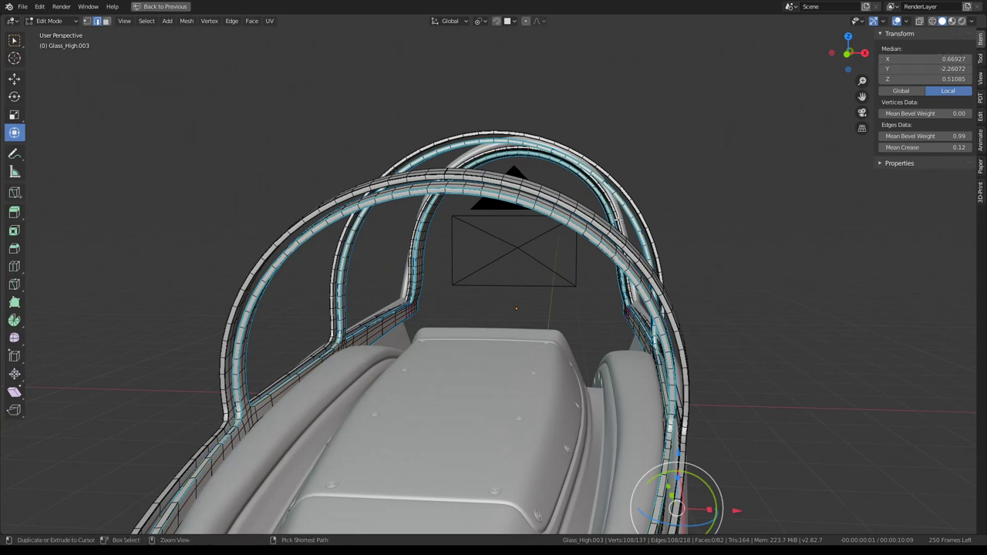
key(ctrl+space)
Step: Hide the modifiers and isolate the glass mesh in a maximized Local View
click(885, 273)
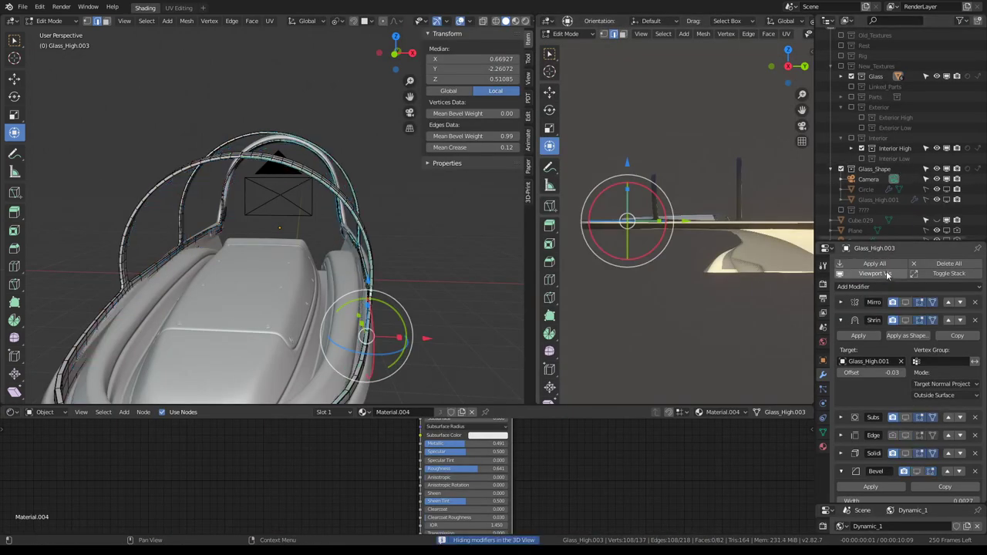
key(ctrl+space)
key(KP_Divide)
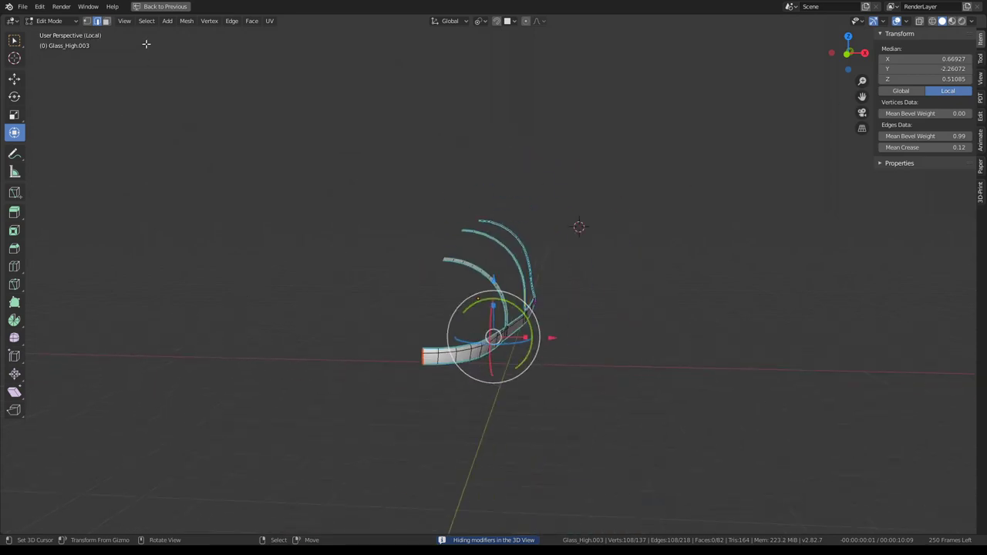
scroll(342, 146, up, 5)
scroll(474, 154, up, 3)
scroll(478, 152, down, 4)
scroll(453, 155, up, 2)
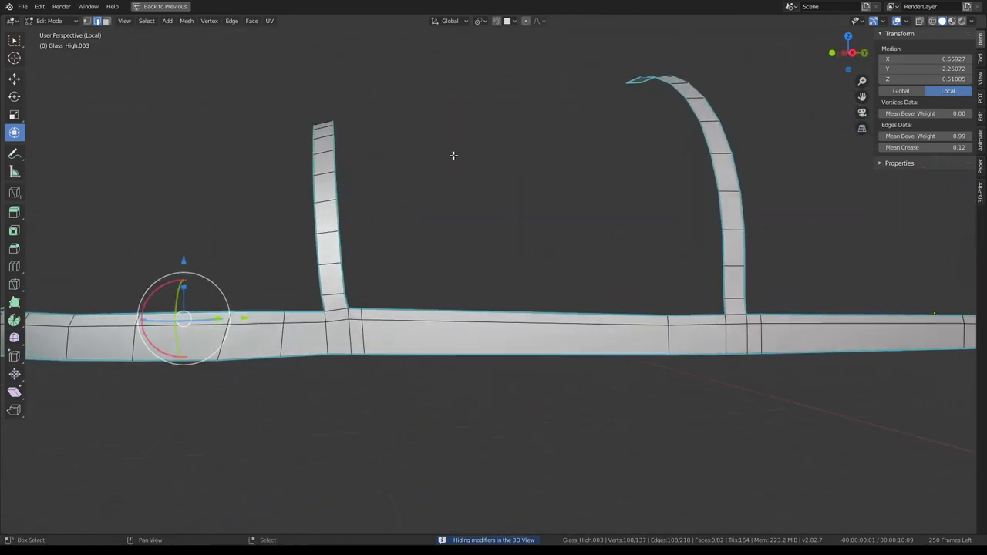
middle_drag(453, 155, 578, 214)
Step: Select the whole glass mesh and set its mean bevel weight to 0
alt+click(545, 242)
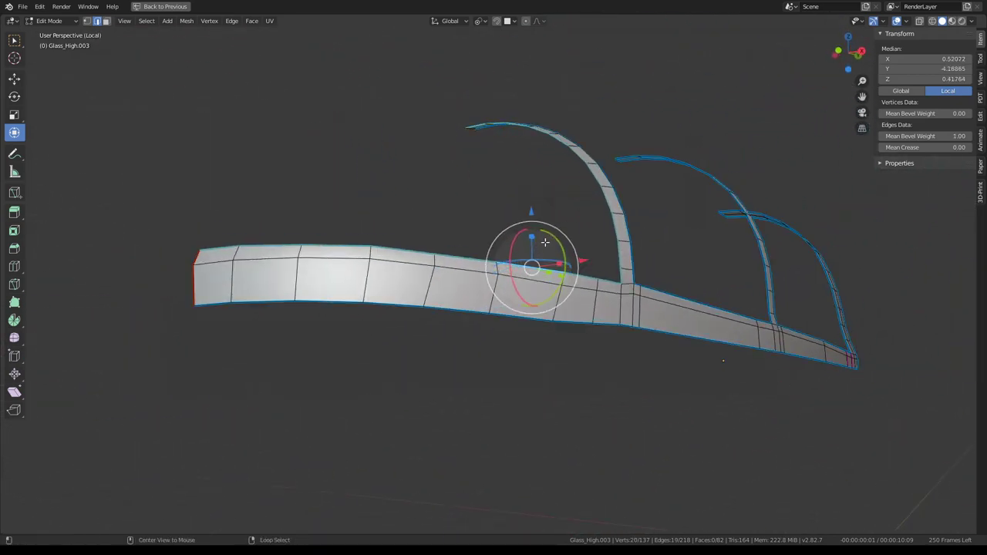
key(a)
middle_drag(546, 242, 598, 214)
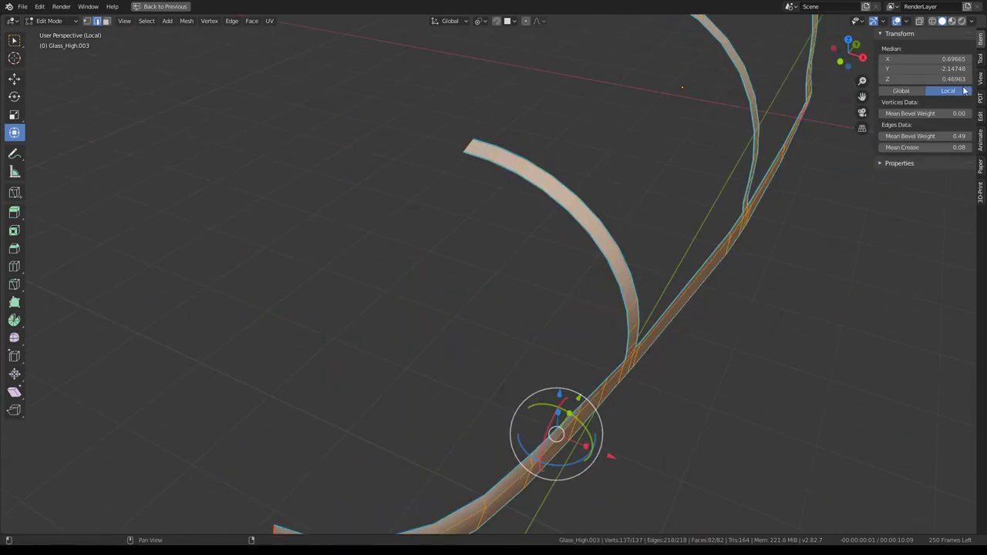
drag(950, 135, 878, 156)
Step: Select the boundary loop and set its mean bevel weight to 1.00
key(q)
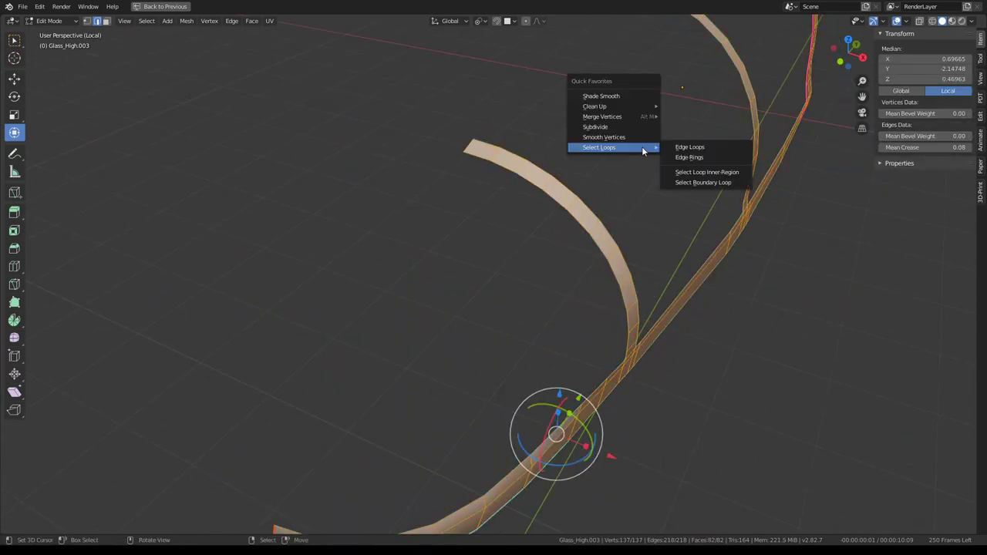
click(708, 183)
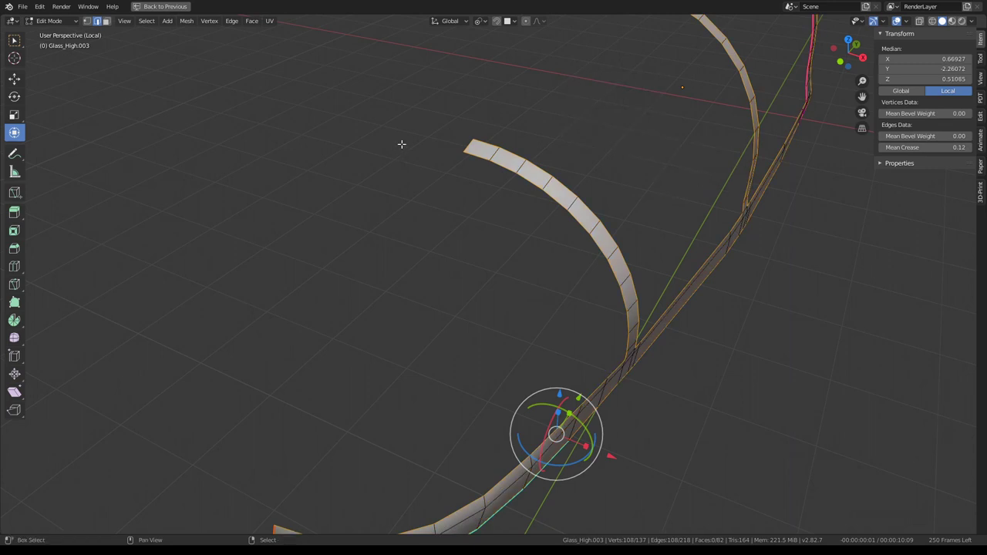
mouse_move(464, 145)
middle_down()
mouse_move(583, 223)
mouse_move(556, 107)
mouse_move(427, 238)
mouse_move(524, 228)
middle_up()
scroll(558, 238, up, 4)
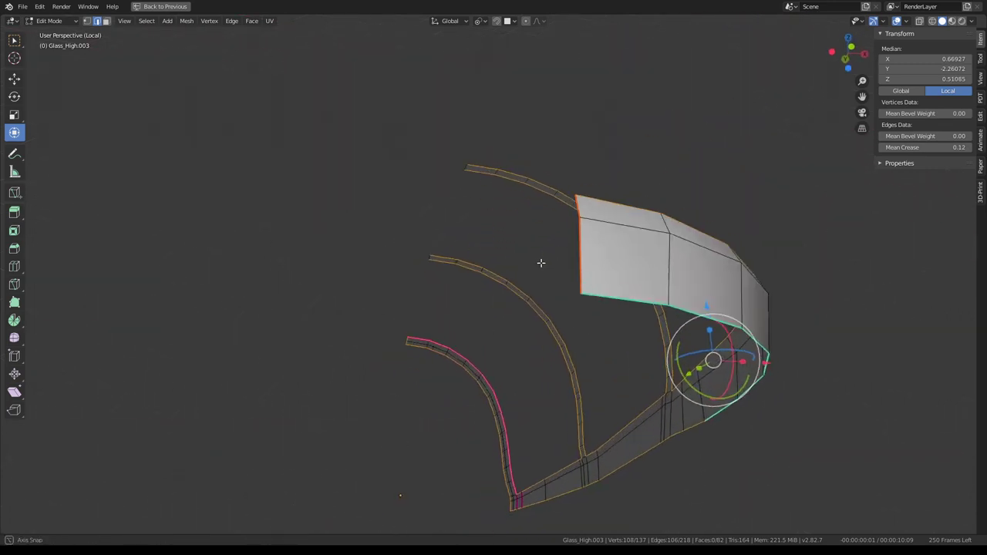
scroll(540, 265, up, 1)
middle_drag(472, 263, 586, 249)
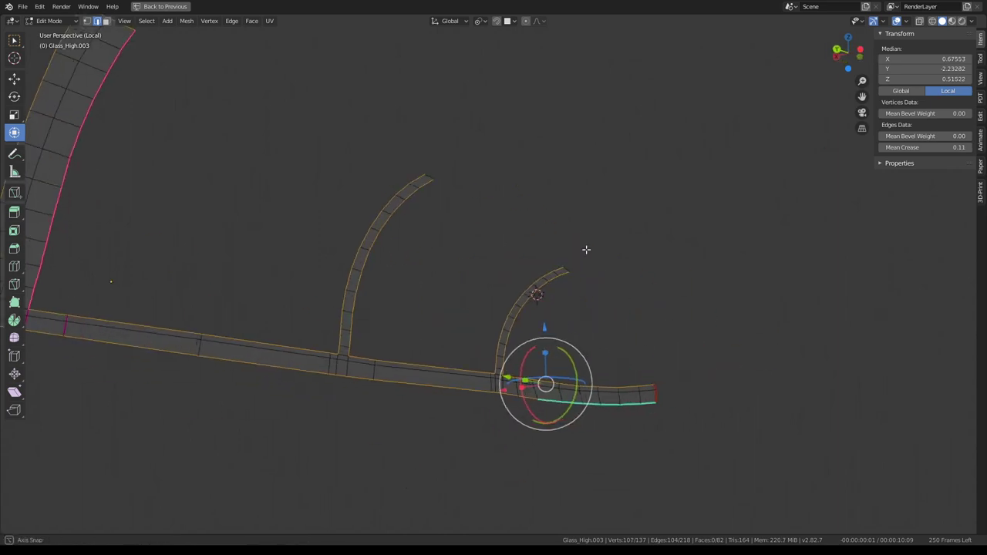
scroll(586, 249, up, 3)
shift+middle_drag(558, 291, 240, 168)
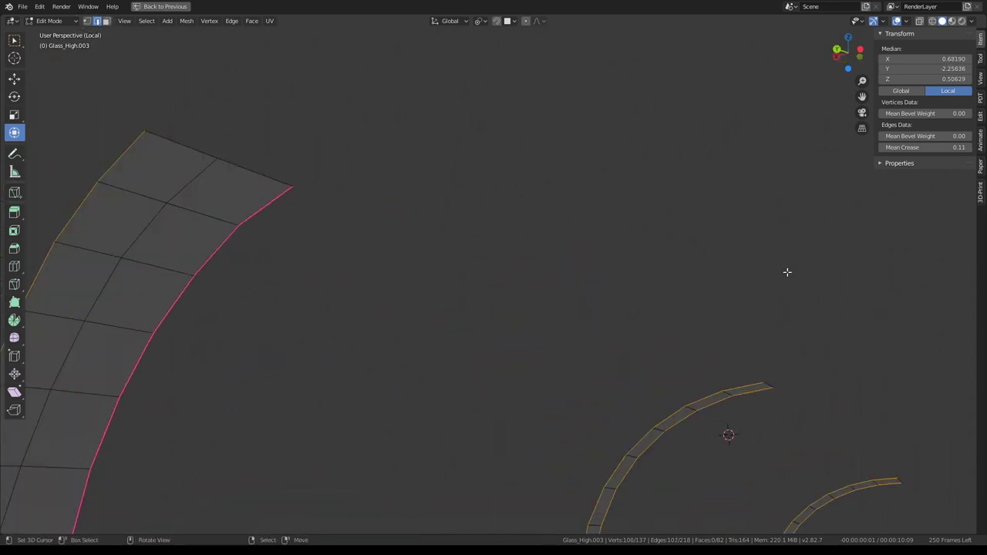
middle_drag(786, 272, 720, 199)
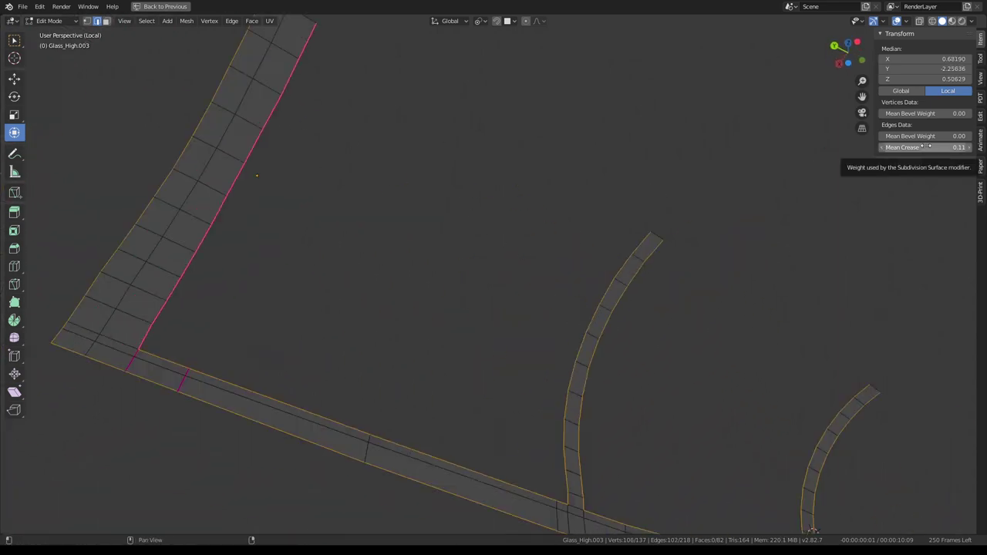
drag(922, 136, 973, 136)
scroll(642, 202, down, 5)
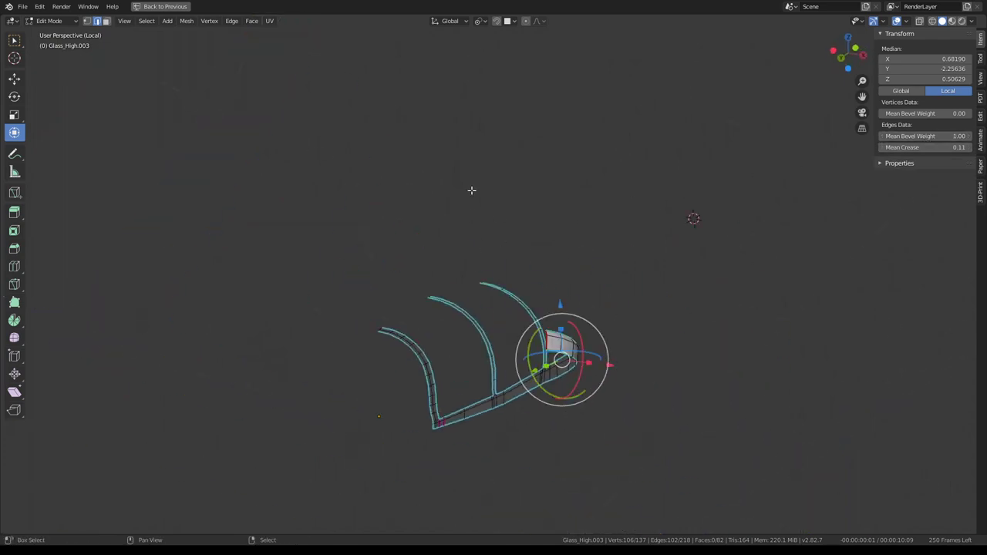
mouse_move(642, 201)
middle_down()
mouse_move(512, 162)
mouse_move(508, 202)
middle_up()
Step: Reselect the whole mesh and return to Object Mode to view the arcs
key(alt+a)
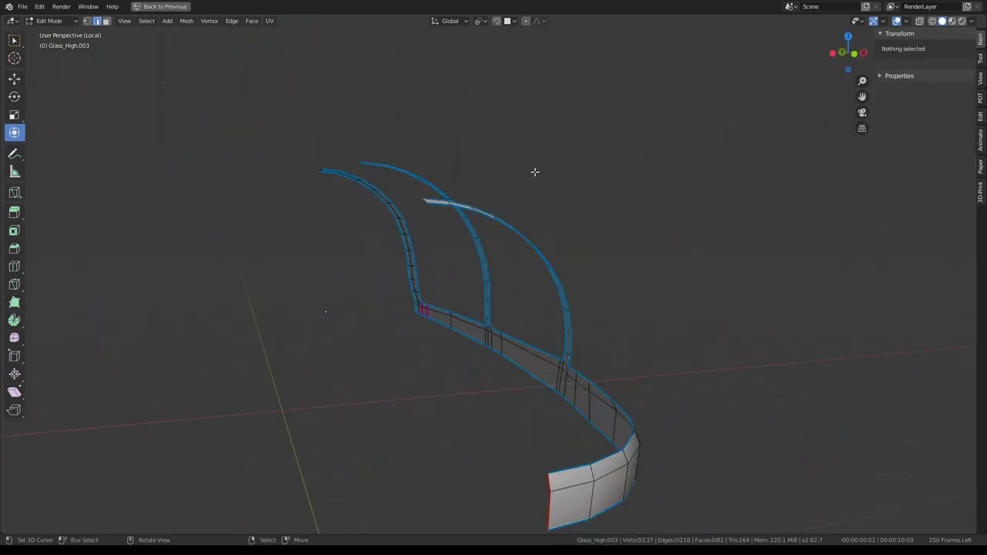
key(a)
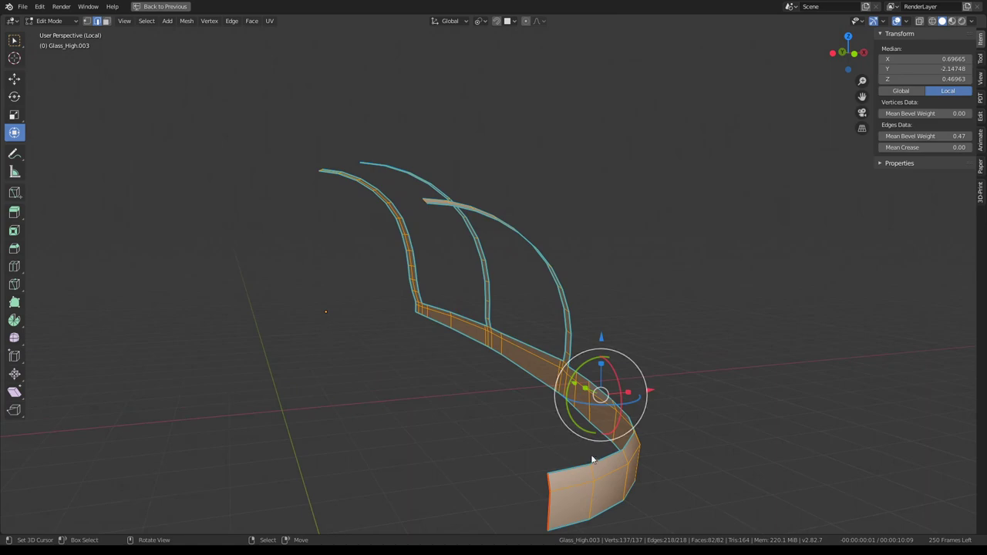
key(Tab)
mouse_move(610, 378)
middle_down()
mouse_move(601, 306)
mouse_move(575, 304)
mouse_move(582, 294)
middle_up()
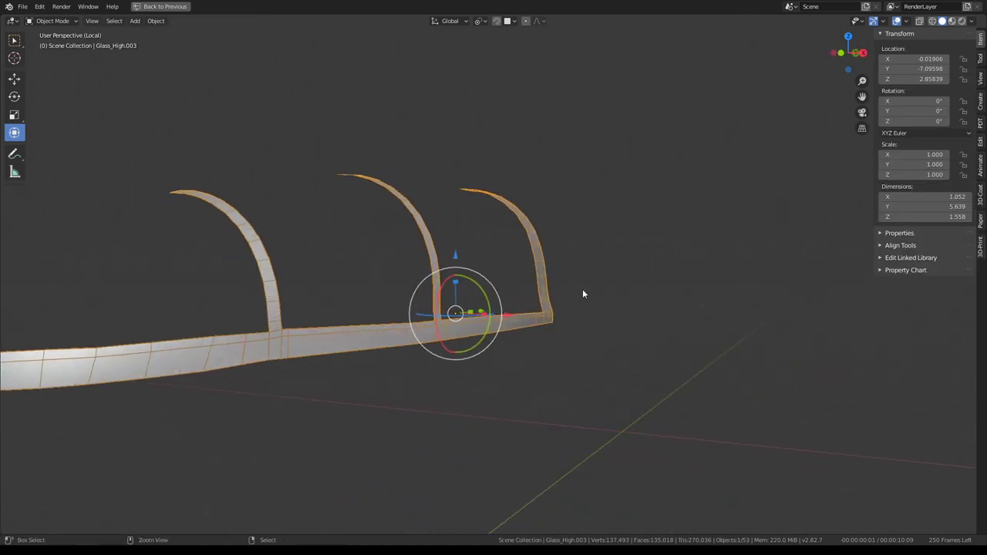
Step: Show the modifiers again, then enter Edit Mode in a maximized right-side view of the arcs
key(ctrl+space)
click(894, 276)
key(ctrl+space)
mouse_move(235, 249)
middle_down()
mouse_move(314, 261)
mouse_move(295, 236)
mouse_move(243, 238)
middle_up()
key(KP_3)
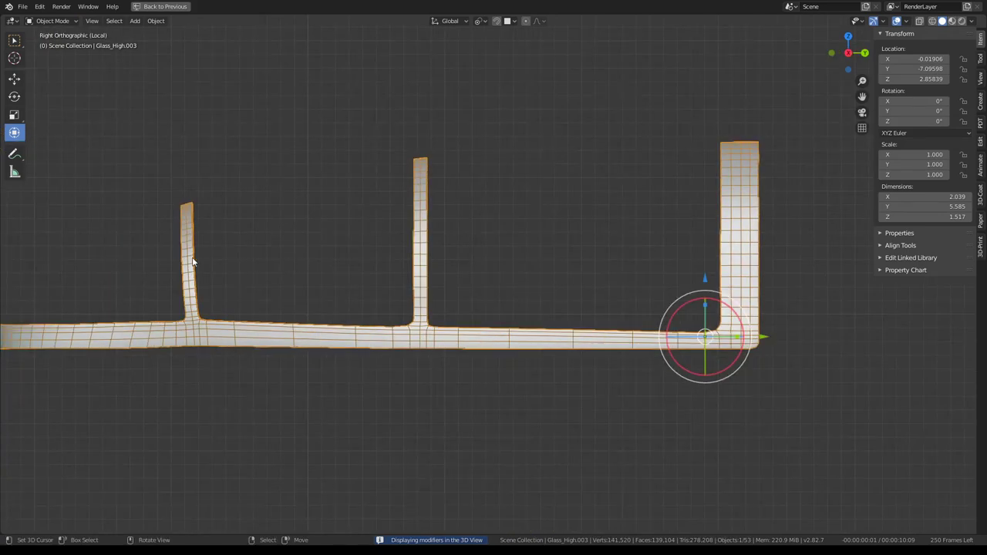
shift+middle_drag(193, 262, 507, 233)
key(Tab)
scroll(507, 233, up, 3)
shift+middle_drag(447, 232, 491, 262)
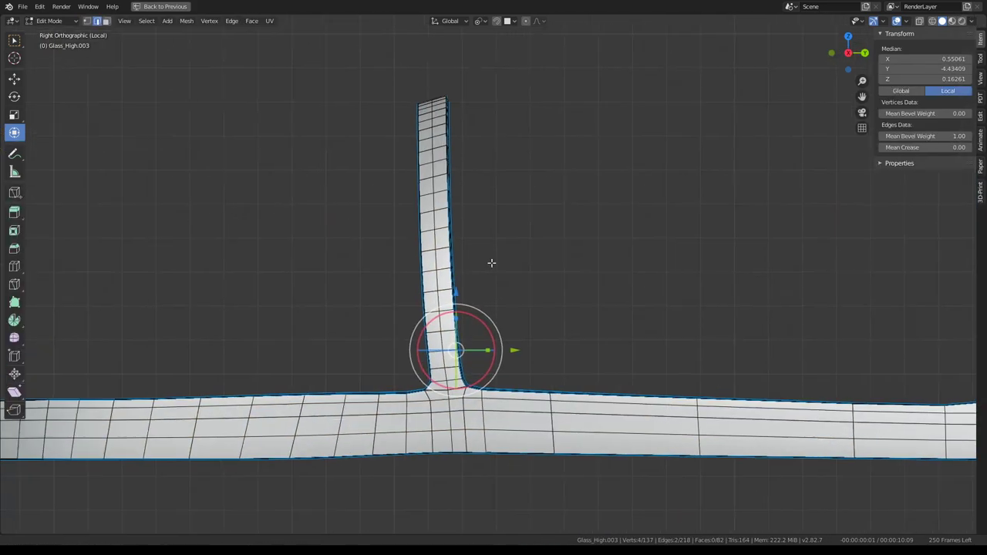
scroll(491, 263, up, 1)
middle_drag(427, 75, 457, 114)
mouse_move(525, 145)
middle_down()
mouse_move(385, 295)
mouse_move(498, 331)
middle_up()
Step: Flatten the first arch's vertex path to zero on Y and rotate its stem upright
click(635, 282)
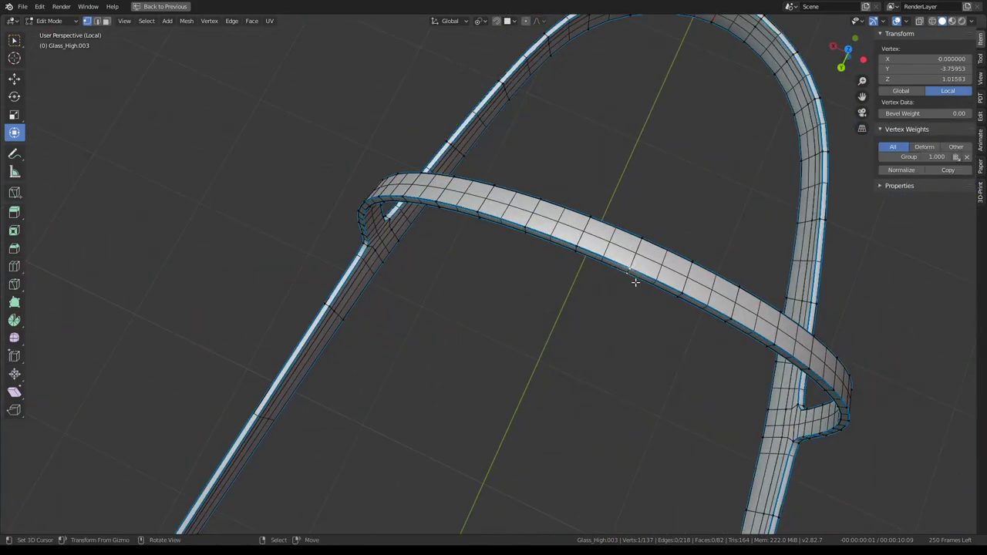
middle_drag(373, 230, 448, 436)
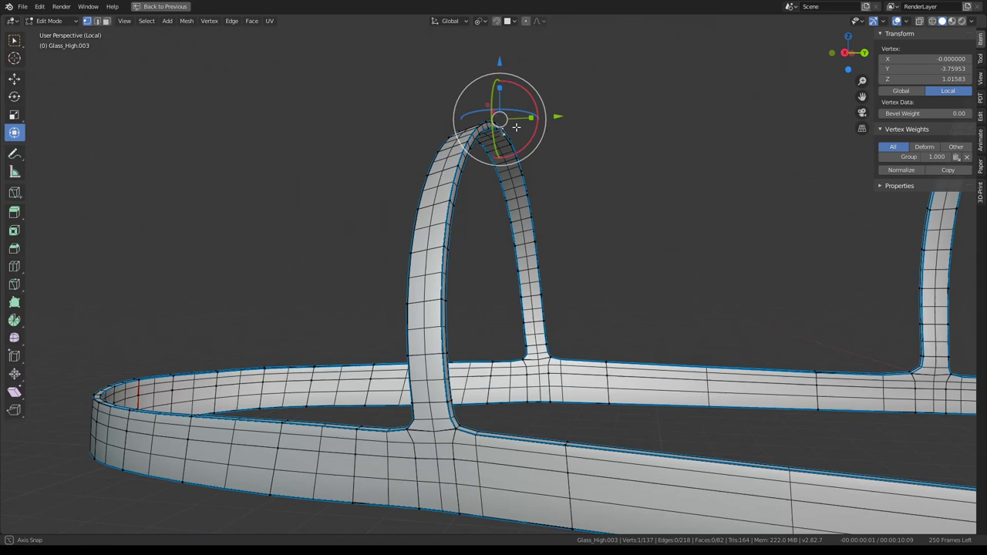
ctrl+click(447, 431)
key(KP_3)
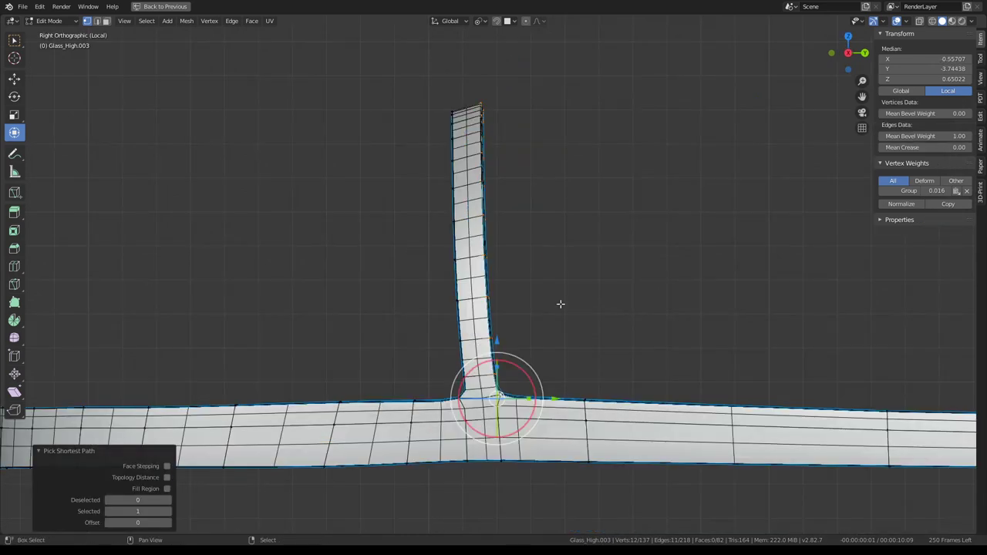
key(s)
key(y)
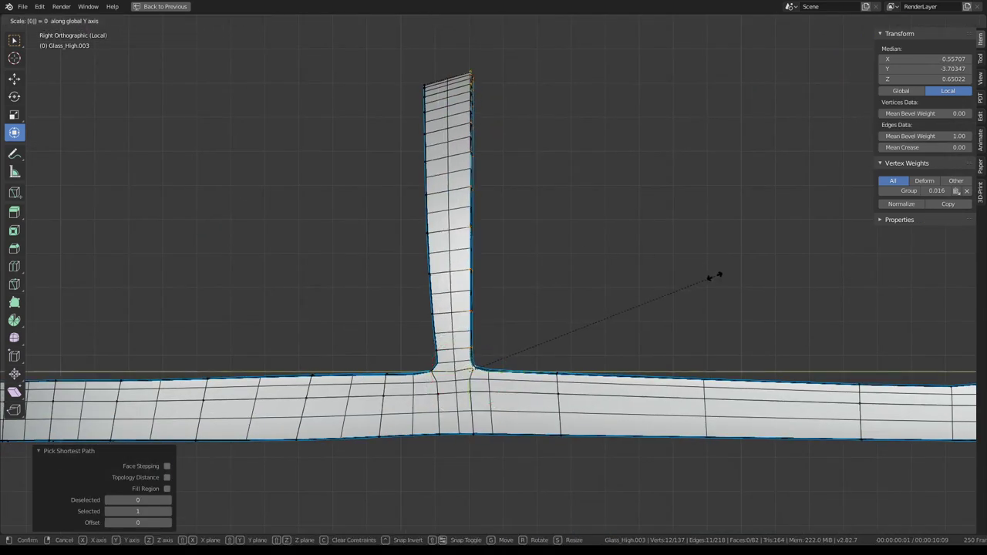
key(0)
key(Return)
key(r)
click(574, 309)
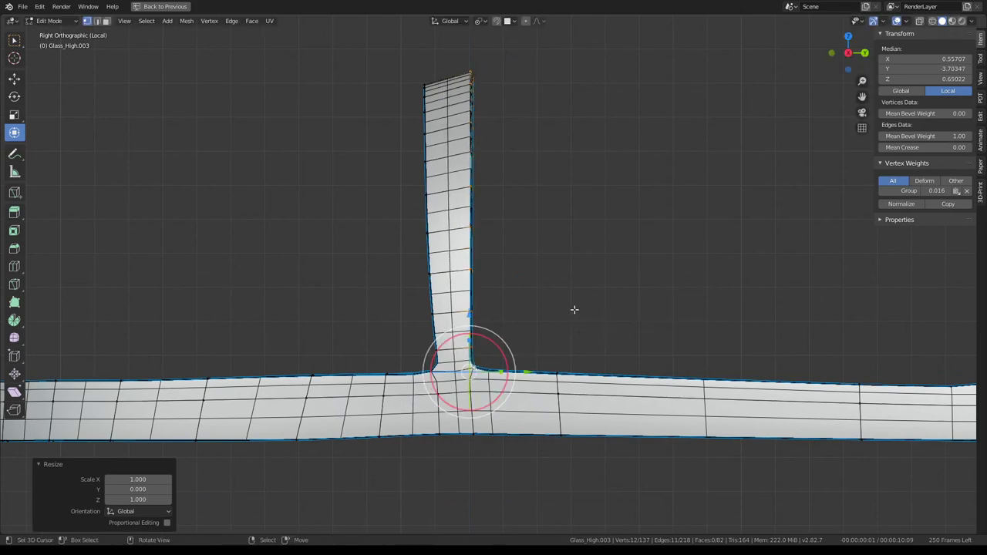
Step: Flatten the second arch's top-to-base vertex path to zero along Y
middle_drag(400, 78, 353, 77)
click(402, 78)
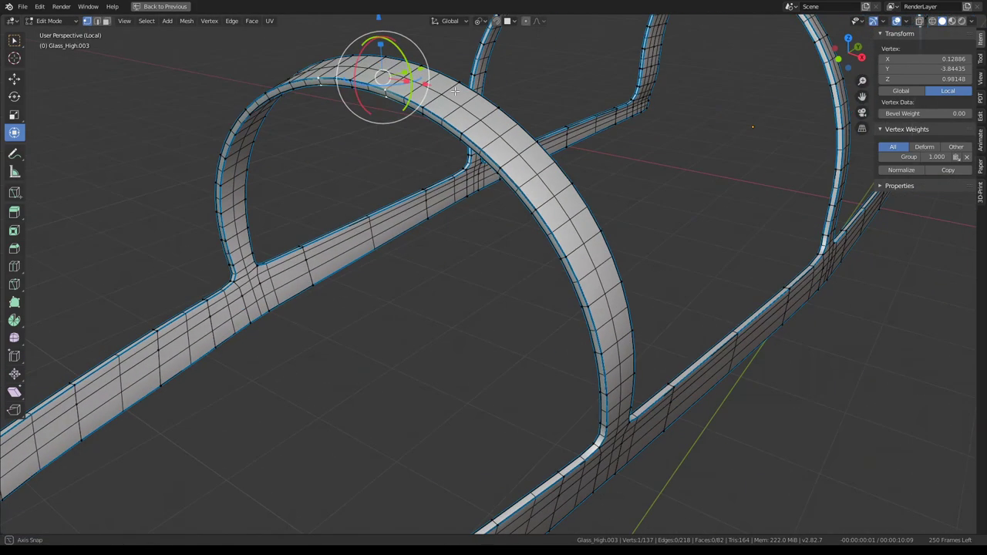
ctrl+click(628, 430)
middle_drag(627, 430, 593, 311)
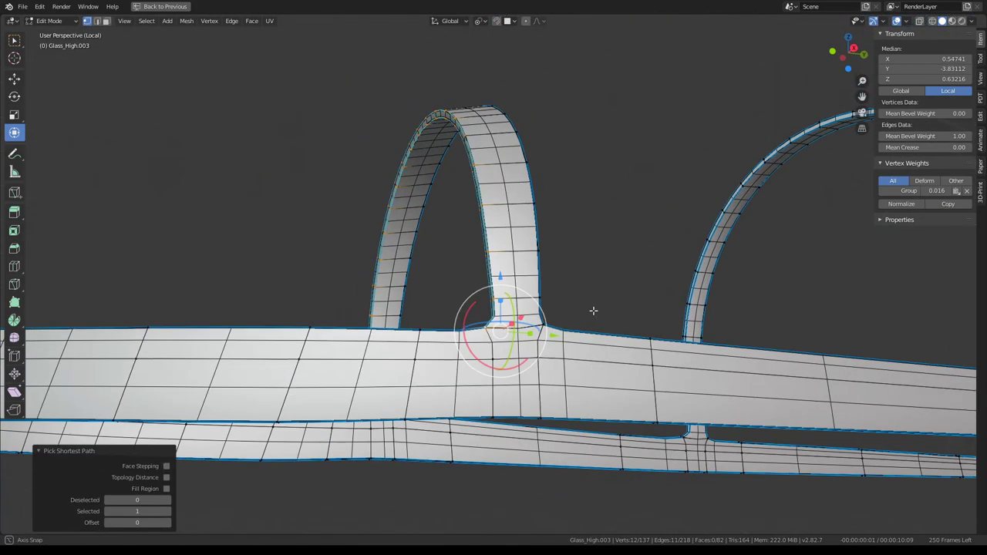
key(KP_3)
key(s)
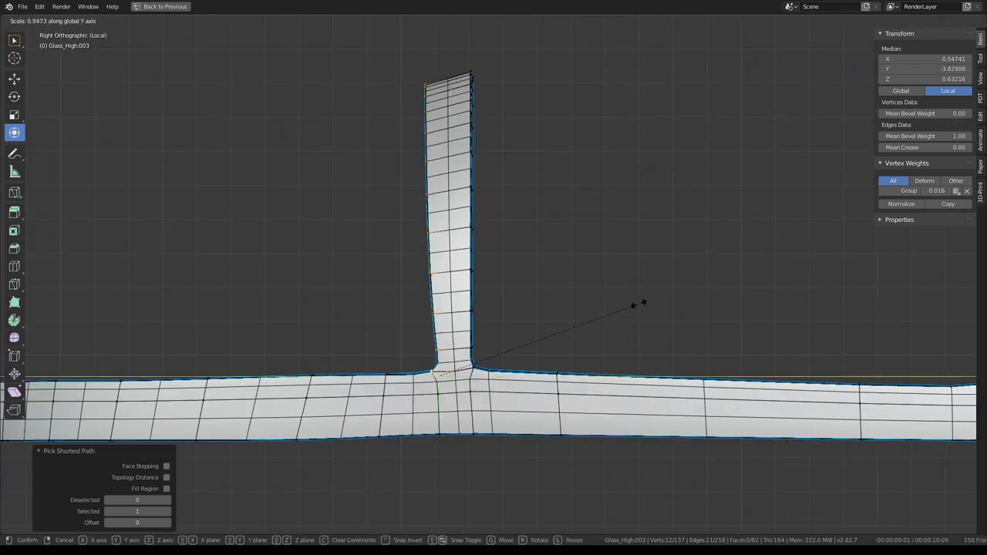
key(y)
key(0)
key(Return)
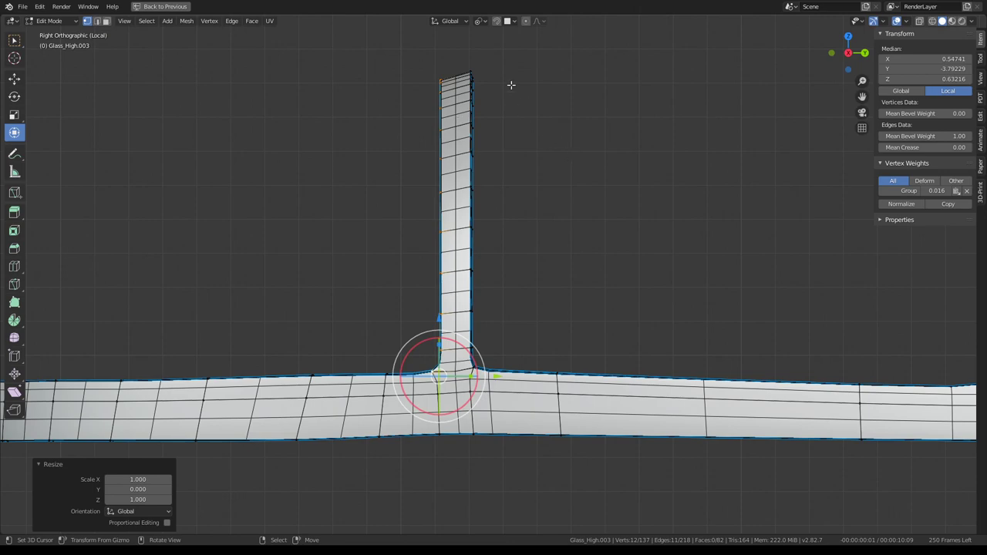
Step: Check the result in Object Mode, then flatten the next arch's vertex path along Y
key(Tab)
scroll(520, 104, down, 2)
scroll(532, 124, down, 4)
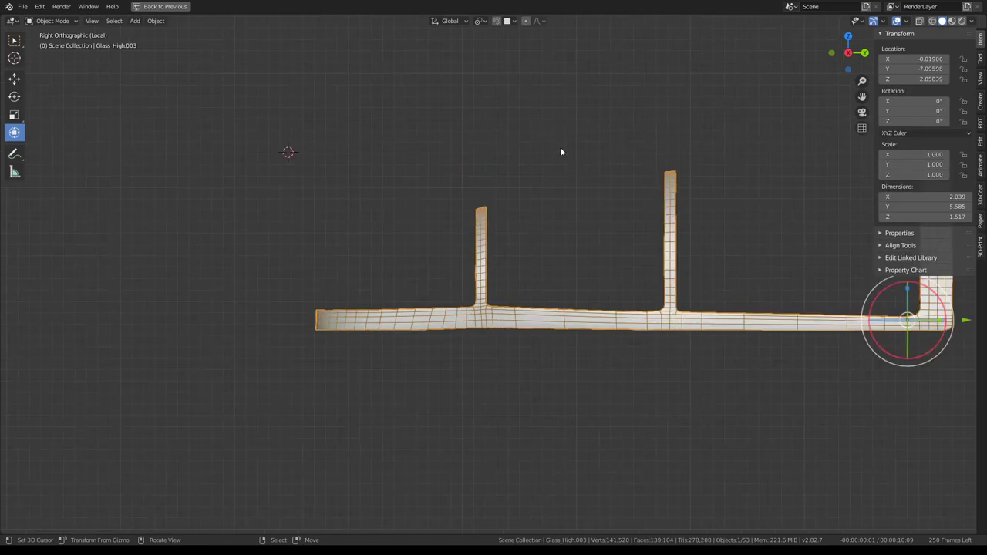
key(Tab)
shift+middle_drag(560, 146, 429, 147)
scroll(515, 64, up, 5)
middle_drag(515, 63, 531, 139)
scroll(519, 75, down, 2)
click(498, 57)
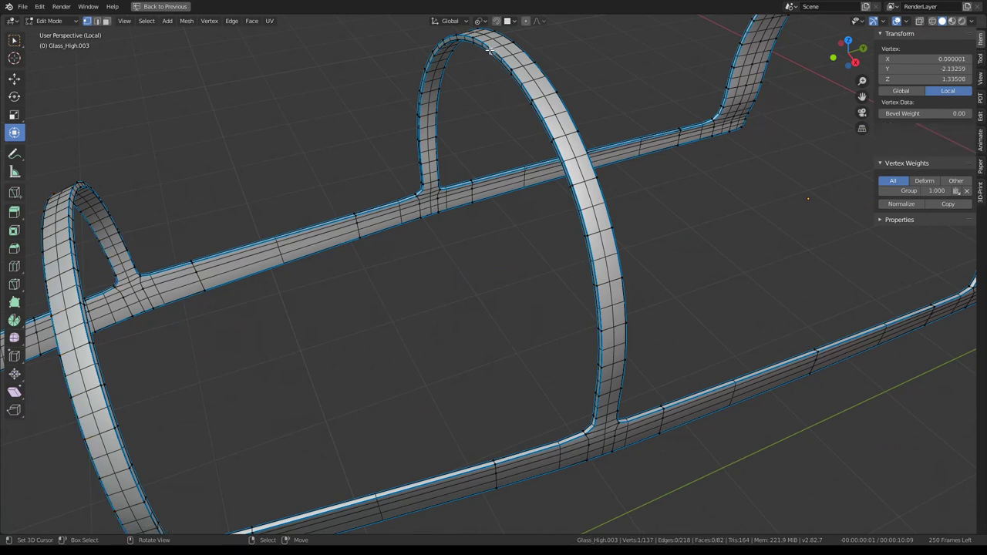
ctrl+click(590, 425)
key(s)
key(y)
text(0)
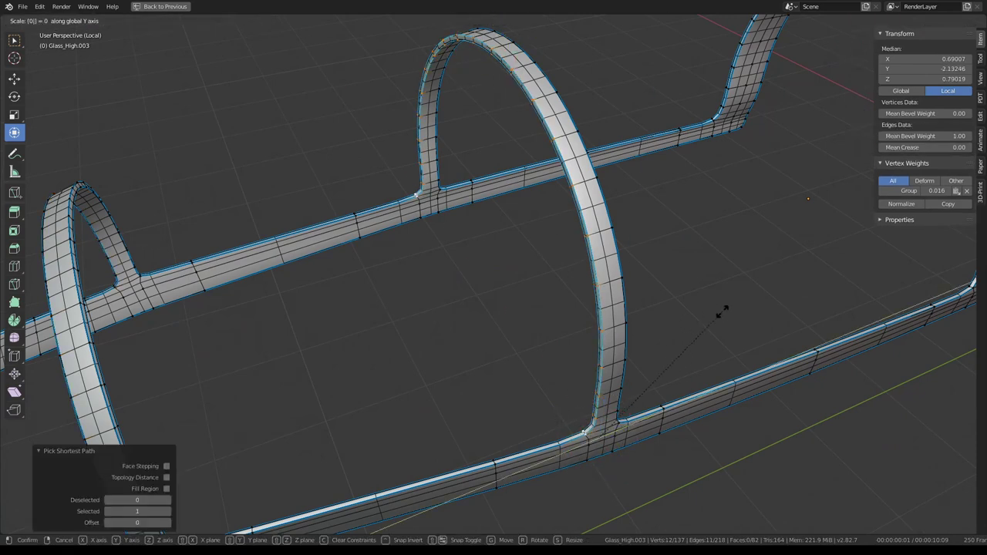
key(Return)
Step: Flatten another arch's path from top to base with S Y 0
click(549, 66)
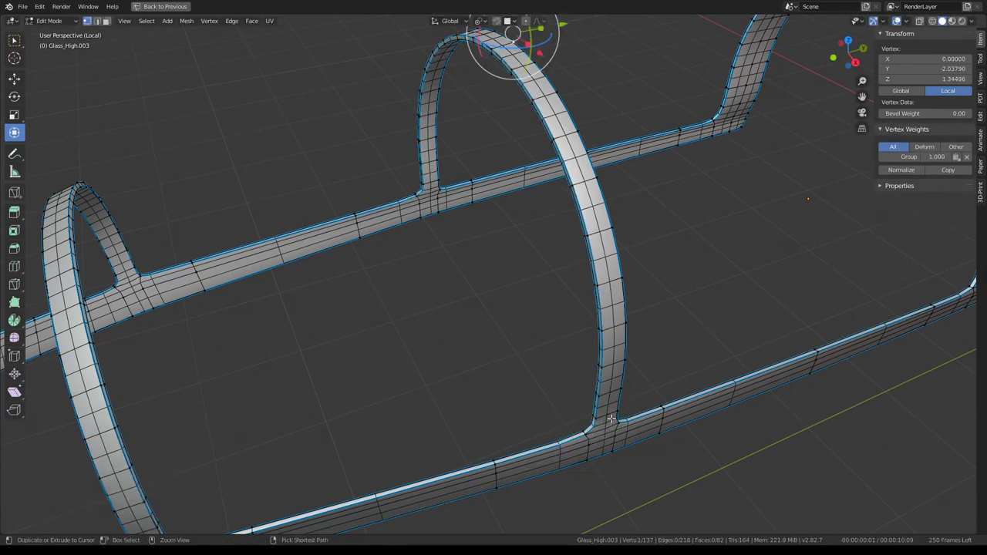
ctrl+click(612, 429)
text(sy)
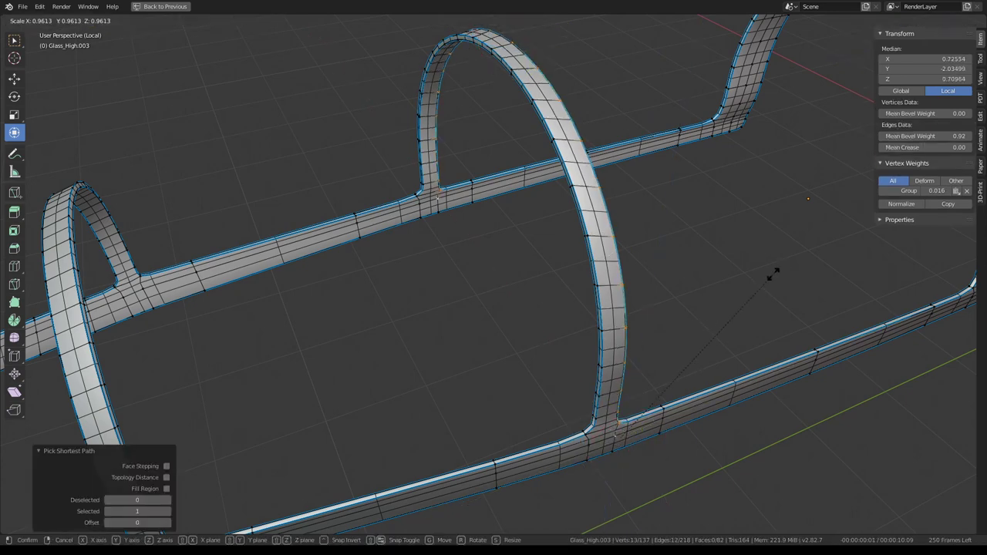
text(0)
key(Return)
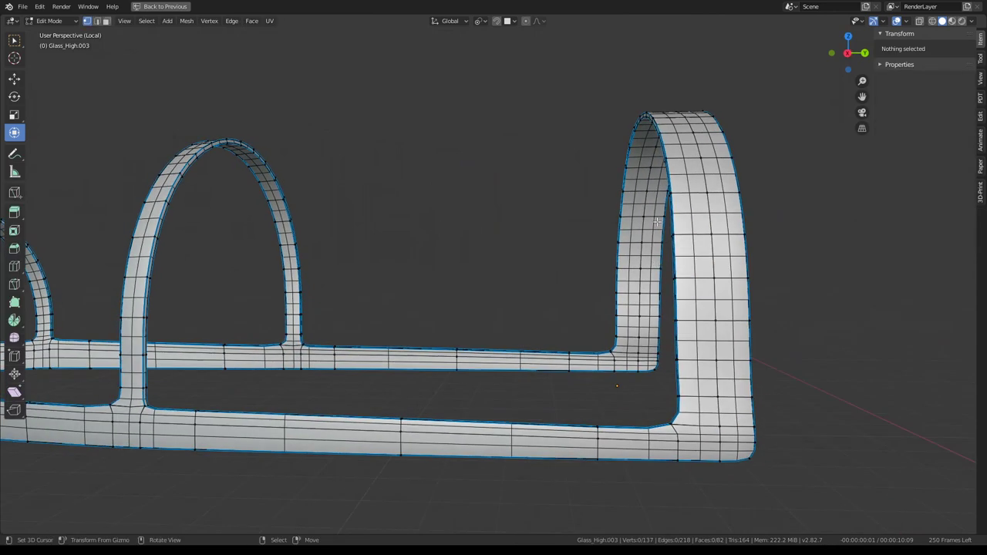
Step: Flatten the right-hand arch's path to its corner on Y, replacing a mistaken X flatten
middle_drag(657, 222, 661, 170)
click(659, 117)
middle_drag(658, 118, 664, 288)
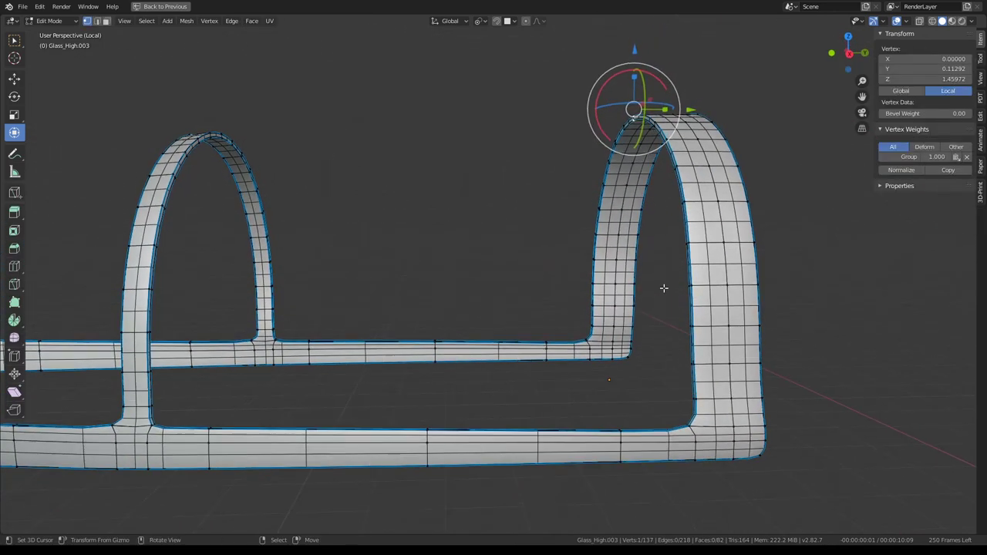
ctrl+click(682, 433)
text(sx0)
key(Return)
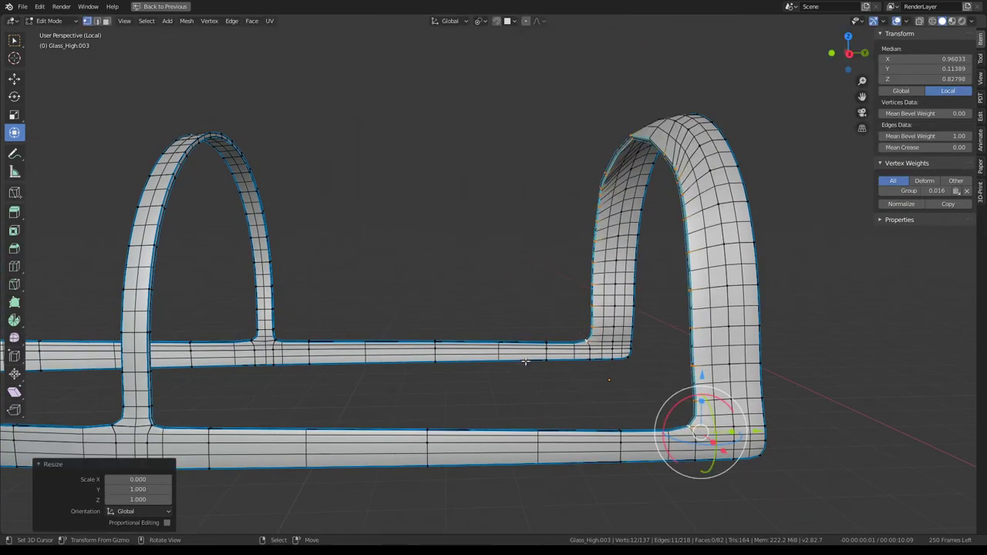
key(ctrl+z)
text(sy)
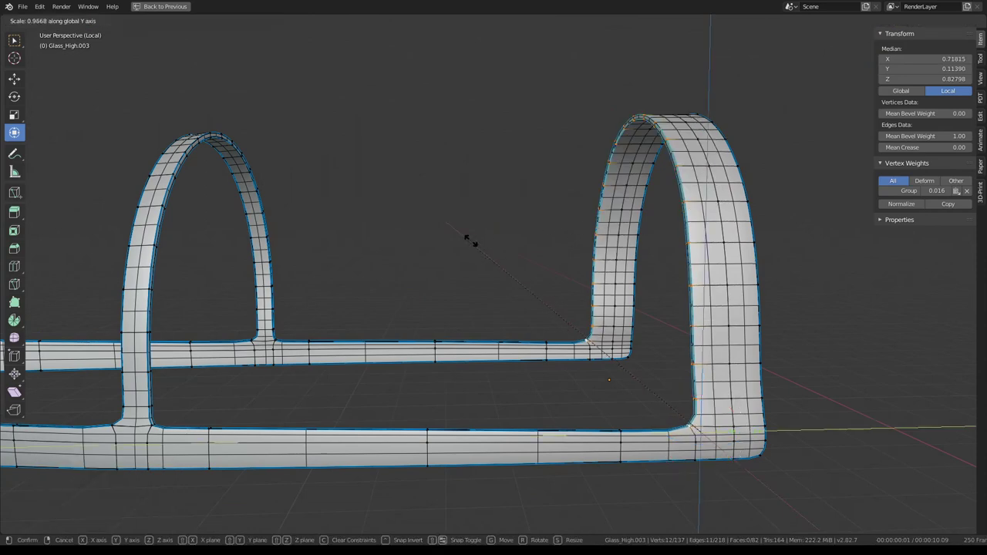
text(0)
key(Return)
Step: Leave Edit Mode and exit Local View to show the whole cockpit in right-side view
key(Tab)
scroll(519, 280, down, 5)
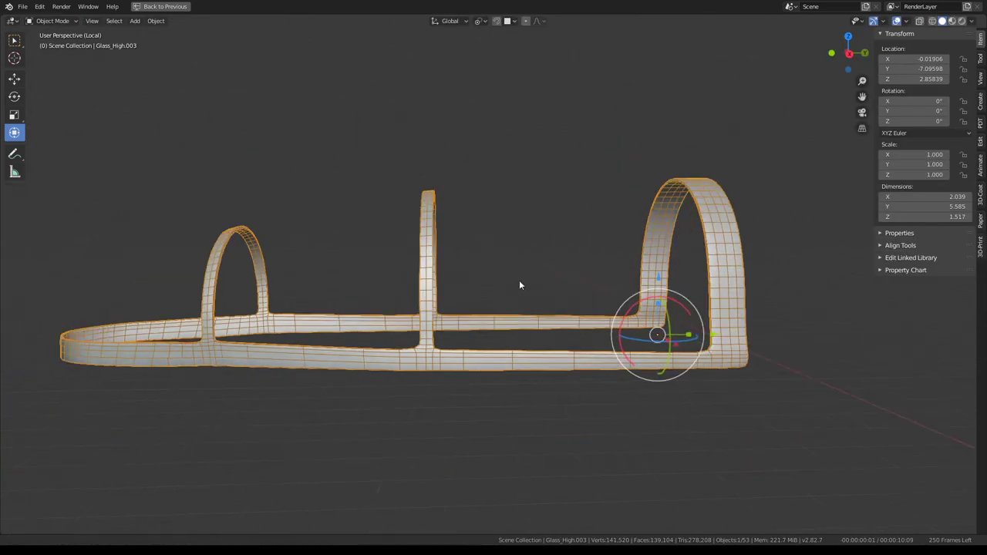
middle_drag(519, 280, 603, 273)
scroll(604, 273, up, 3)
key(KP_3)
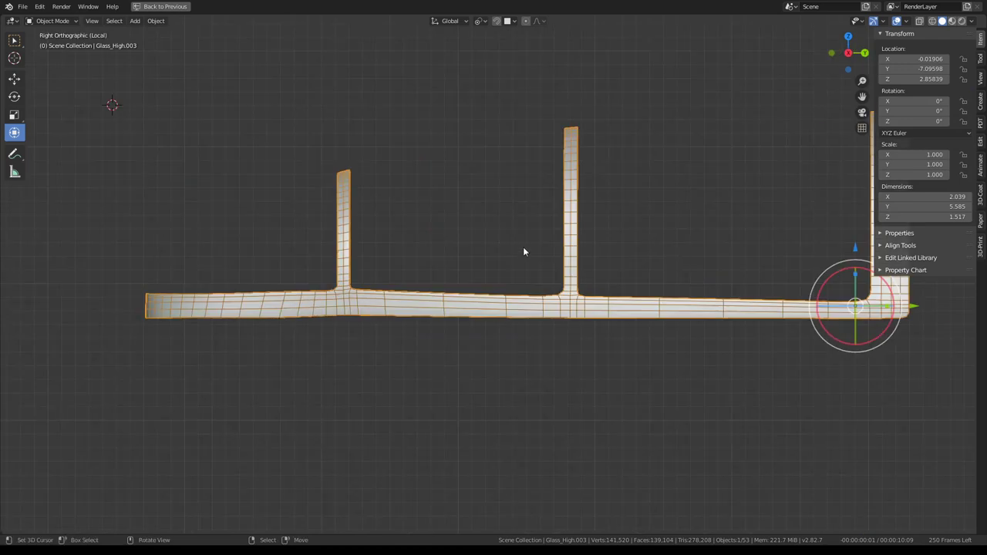
key(KP_Divide)
key(KP_3)
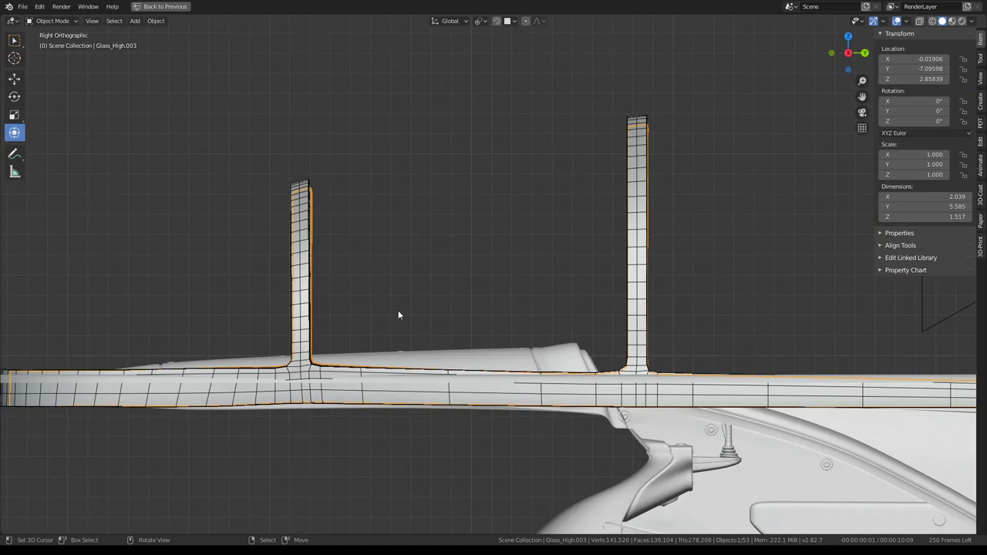
scroll(515, 309, up, 2)
Step: In Glass_High.004's Edit Mode, select the vertex path along the post base
click(285, 351)
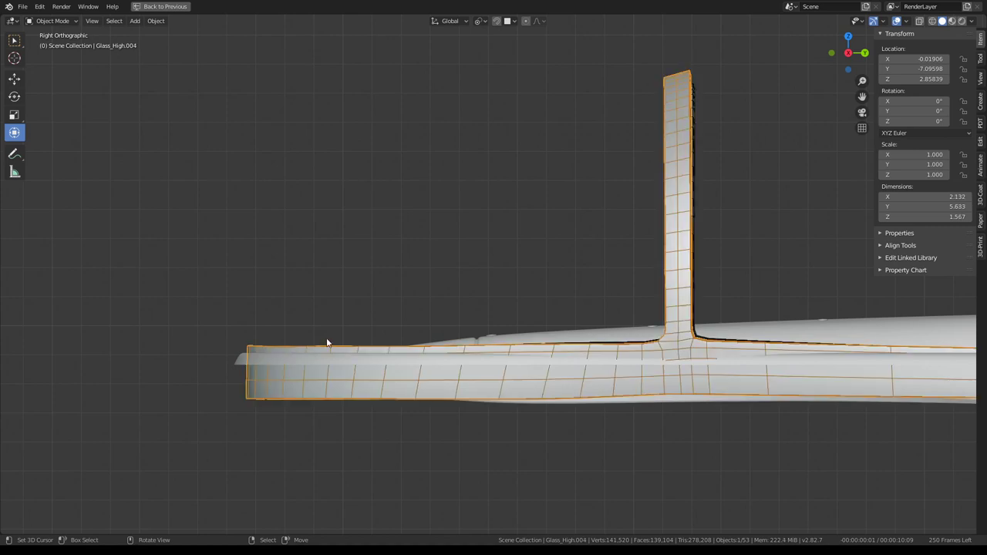
key(Tab)
click(236, 330)
shift+middle_drag(596, 324, 440, 299)
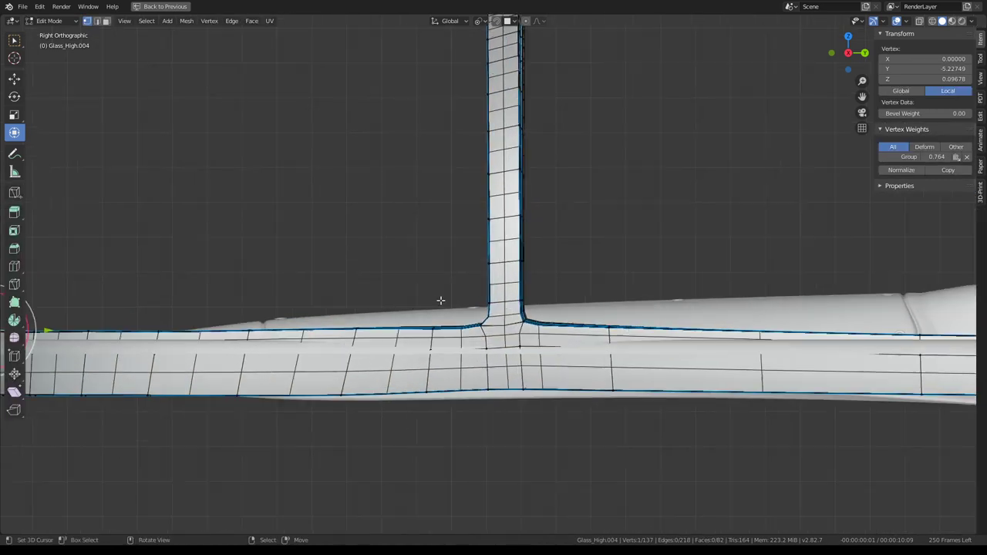
scroll(476, 317, down, 1)
ctrl+click(486, 316)
Step: Flatten the post-base paths and the corner vertex where the posts meet the rail along Z
key(s)
key(z)
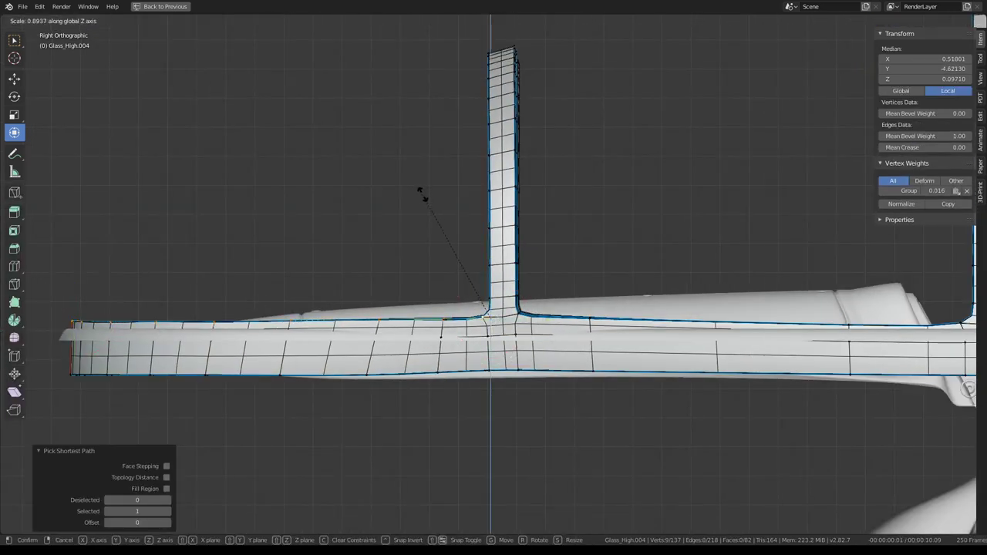
key(Return)
shift+middle_drag(639, 246, 530, 245)
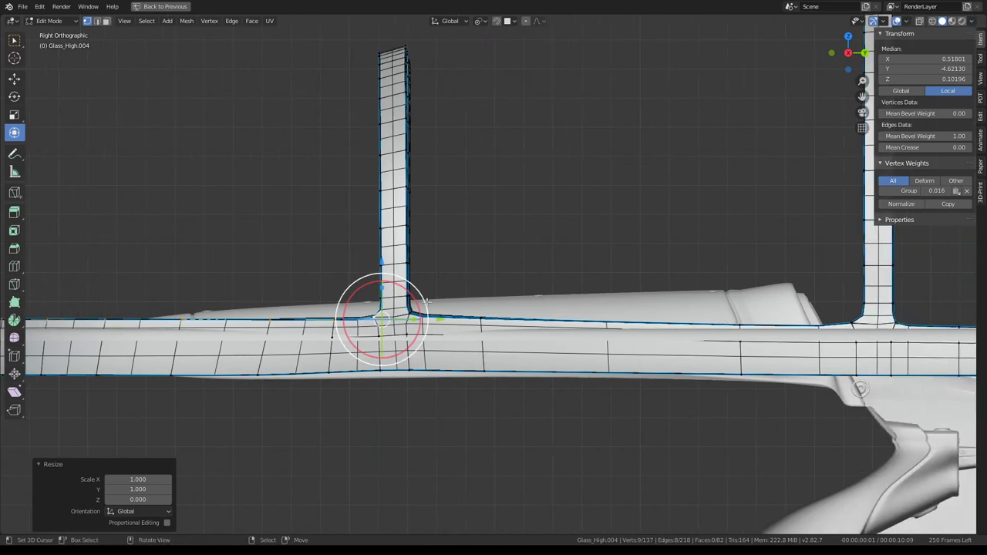
click(409, 315)
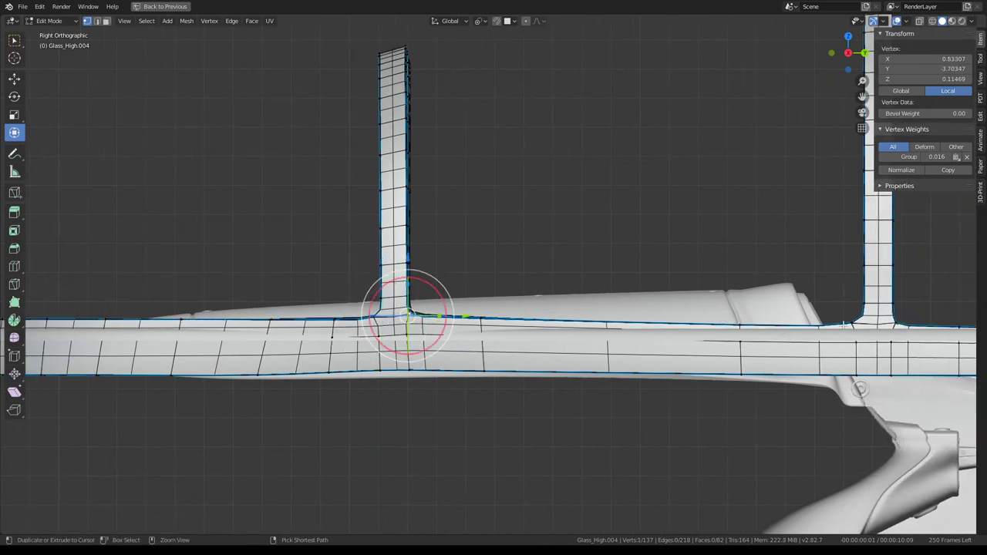
ctrl+click(863, 327)
ctrl+click(375, 318)
key(s)
key(z)
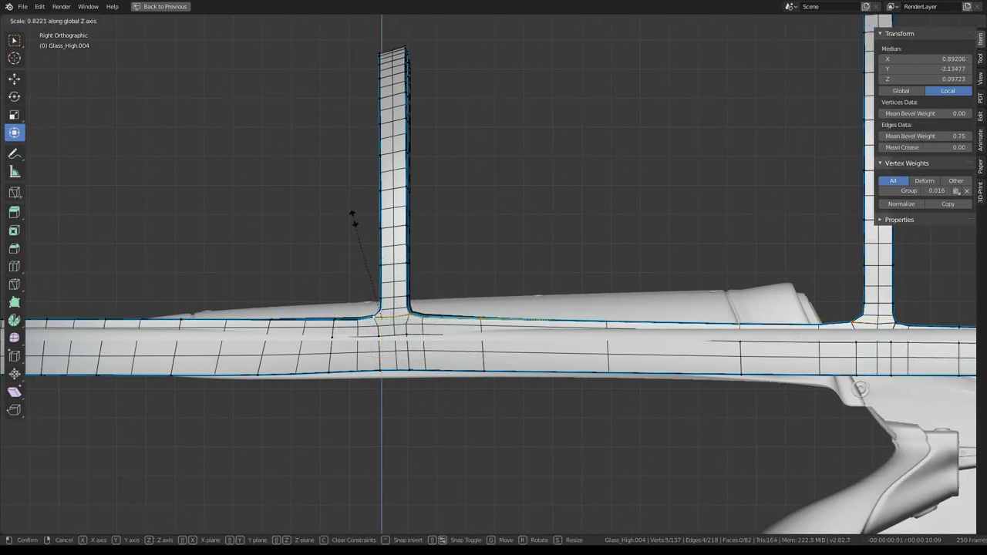
text(0)
key(Return)
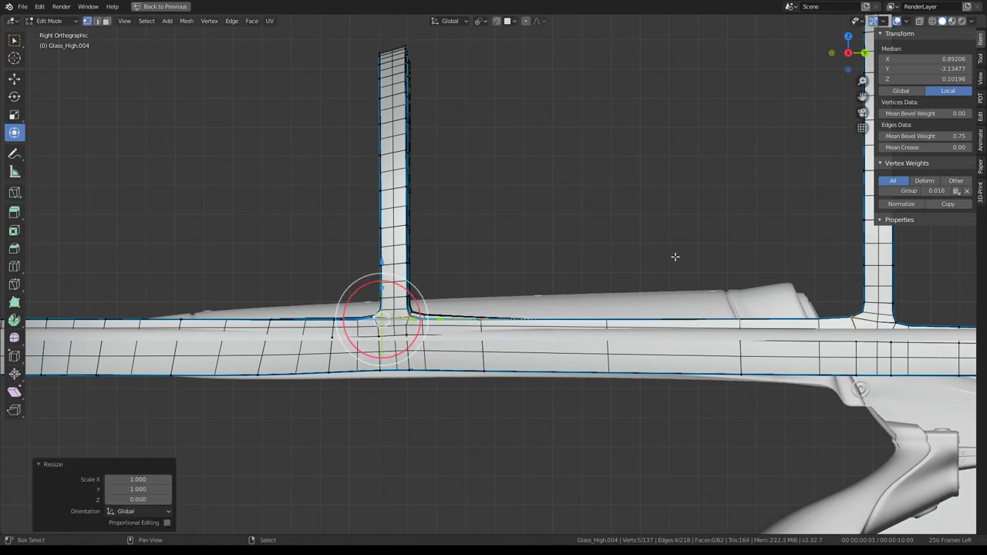
Step: Scale the window-corner path along the rail top to zero on Z, then exit to Object Mode
mouse_move(673, 255)
shift+middle_down()
mouse_move(486, 323)
mouse_move(757, 330)
shift+middle_up()
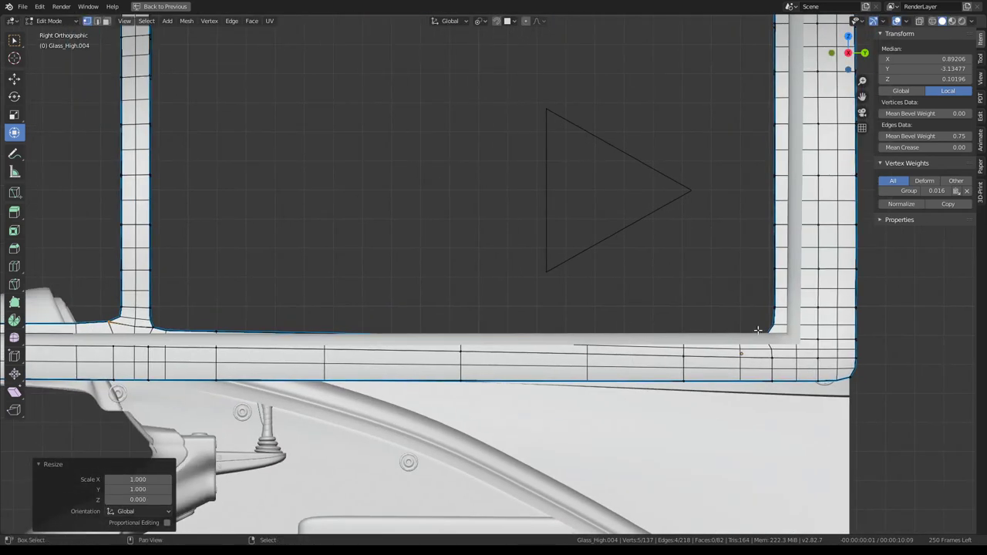
click(768, 329)
ctrl+click(151, 330)
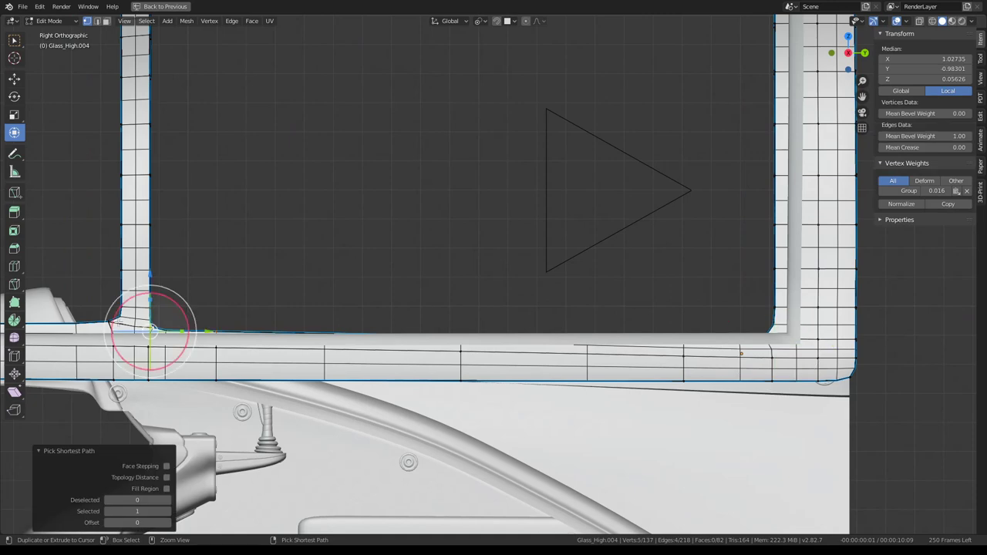
key(s)
key(z)
key(0)
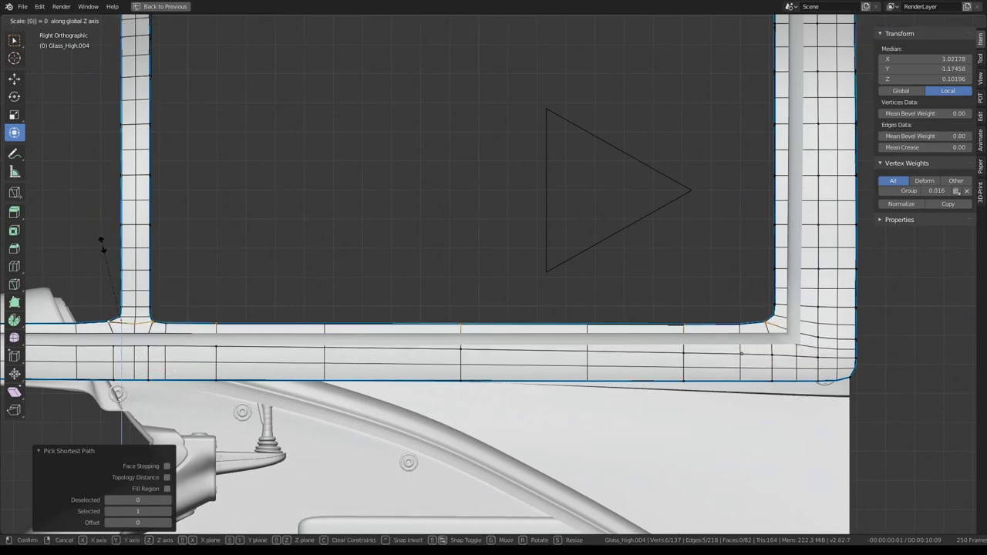
key(Return)
key(Tab)
Step: Delete the box in front of the canopy and restore the split layout with the rendered preview
key(KP_Decimal)
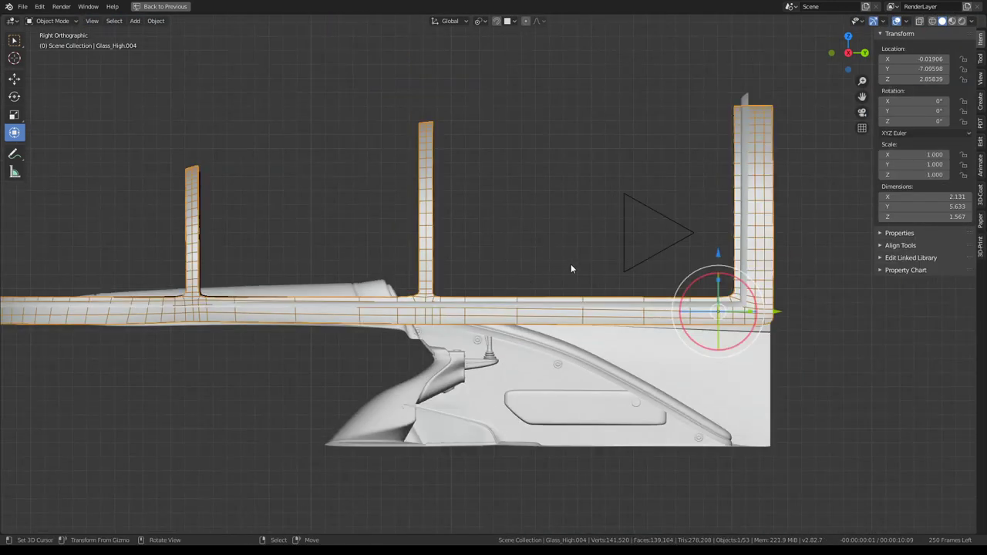
mouse_move(571, 269)
middle_down()
mouse_move(297, 273)
mouse_move(656, 273)
mouse_move(637, 240)
mouse_move(628, 252)
mouse_move(209, 291)
mouse_move(740, 227)
mouse_move(793, 241)
mouse_move(694, 266)
middle_up()
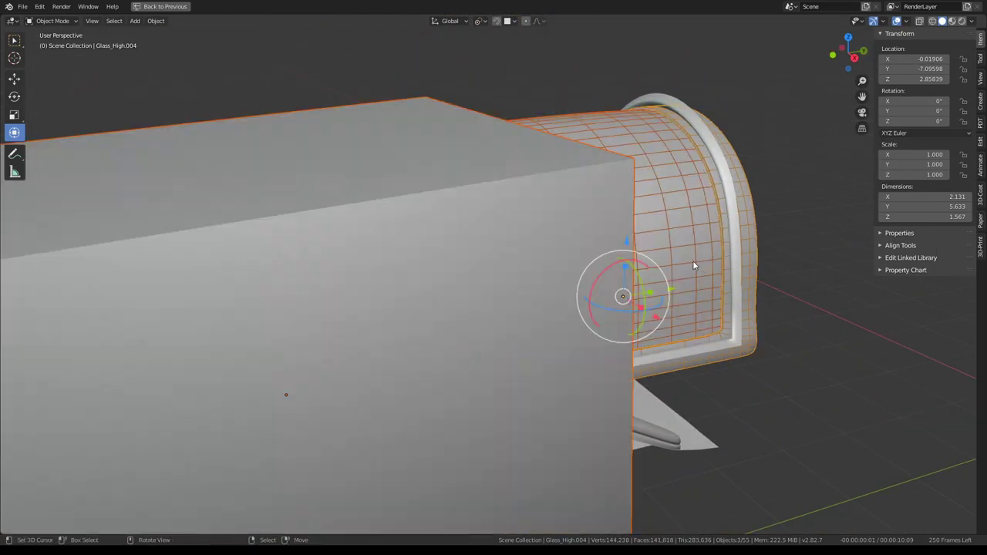
scroll(694, 266, down, 5)
click(489, 385)
key(x)
click(498, 386)
mouse_move(497, 385)
middle_down()
mouse_move(554, 314)
mouse_move(498, 299)
middle_up()
key(ctrl+space)
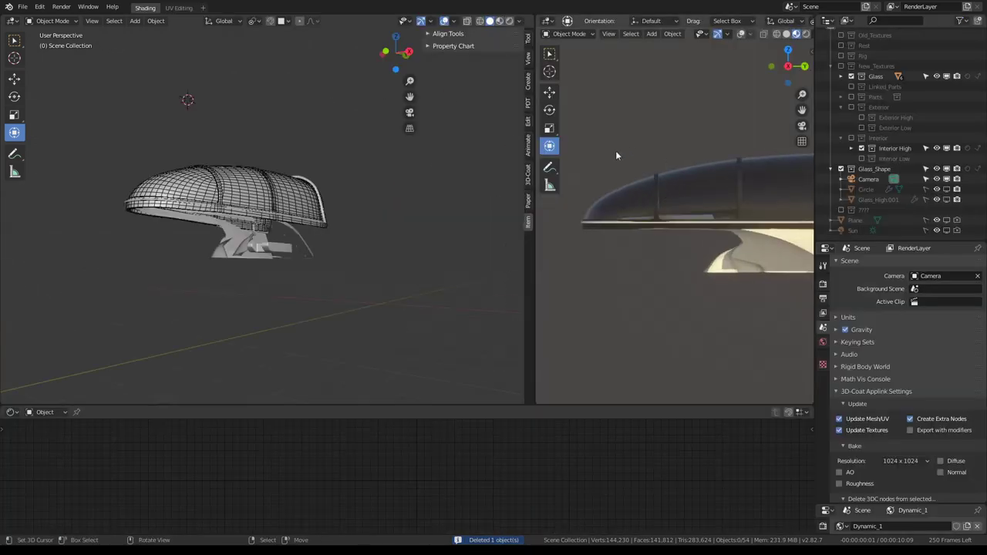
Step: Orbit and zoom the rendered view to inspect the glass canopy from outside
scroll(691, 171, up, 5)
scroll(710, 172, down, 6)
middle_drag(710, 172, 706, 189)
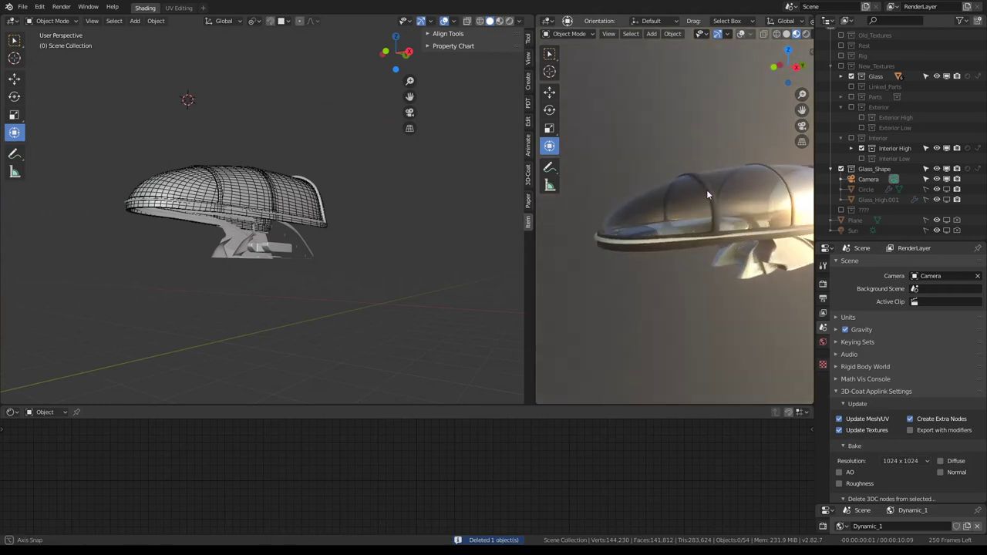
scroll(606, 185, up, 5)
scroll(575, 189, up, 3)
scroll(575, 193, up, 3)
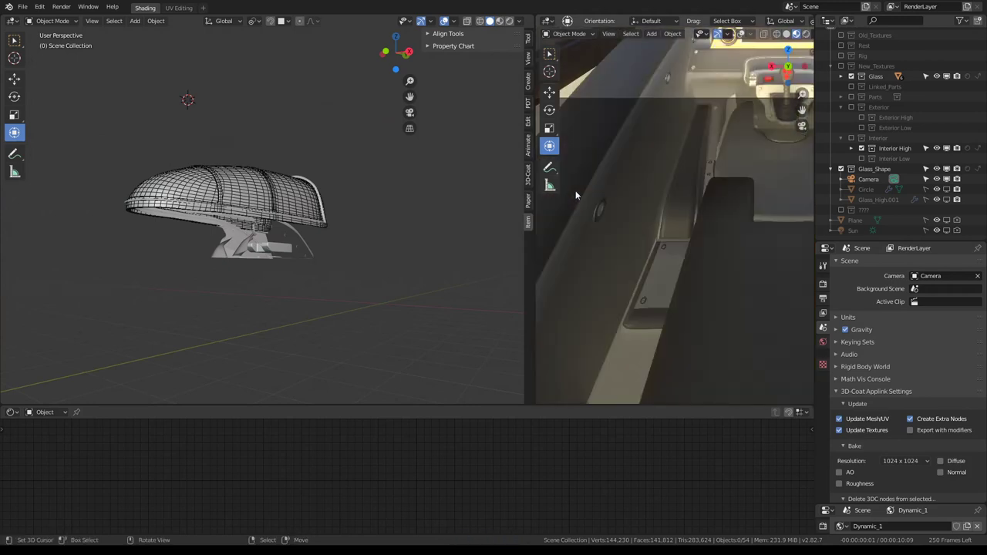
scroll(633, 178, down, 5)
Step: Look down the tube toward the cockpit, view the canopy side-on, and select the glass mesh
middle_drag(672, 144, 652, 242)
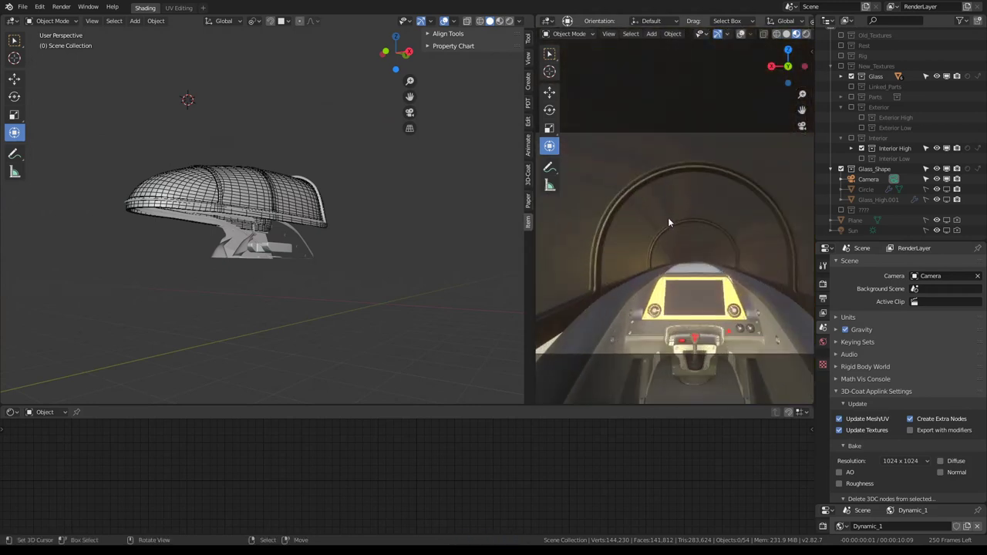
scroll(670, 222, up, 4)
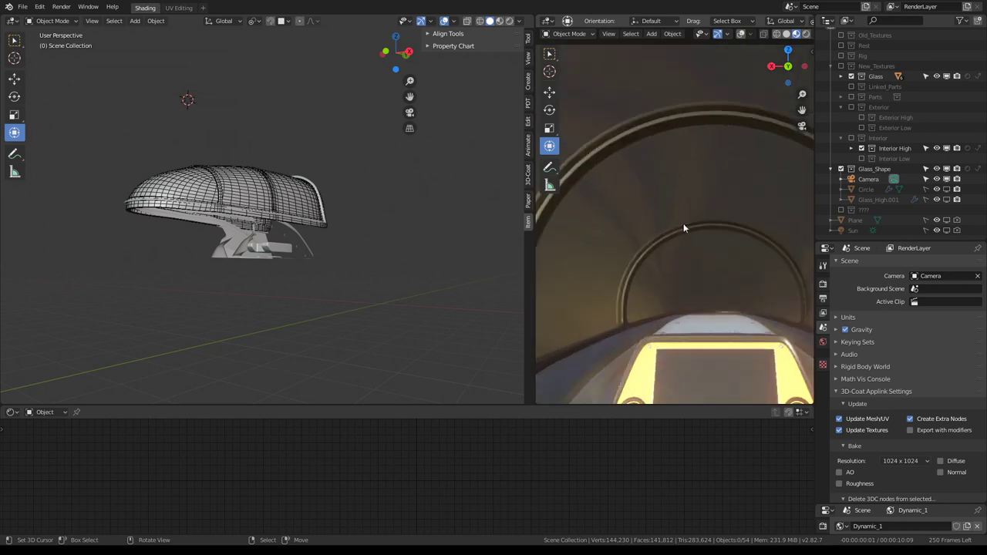
scroll(690, 230, down, 3)
scroll(705, 252, down, 2)
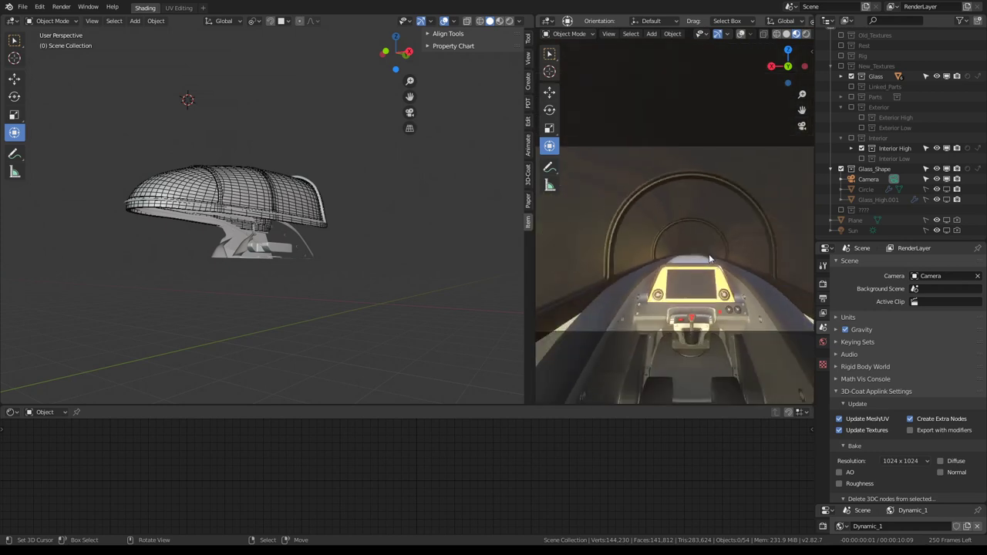
scroll(709, 253, down, 2)
mouse_move(672, 236)
middle_down()
mouse_move(745, 194)
mouse_move(591, 214)
mouse_move(676, 163)
middle_up()
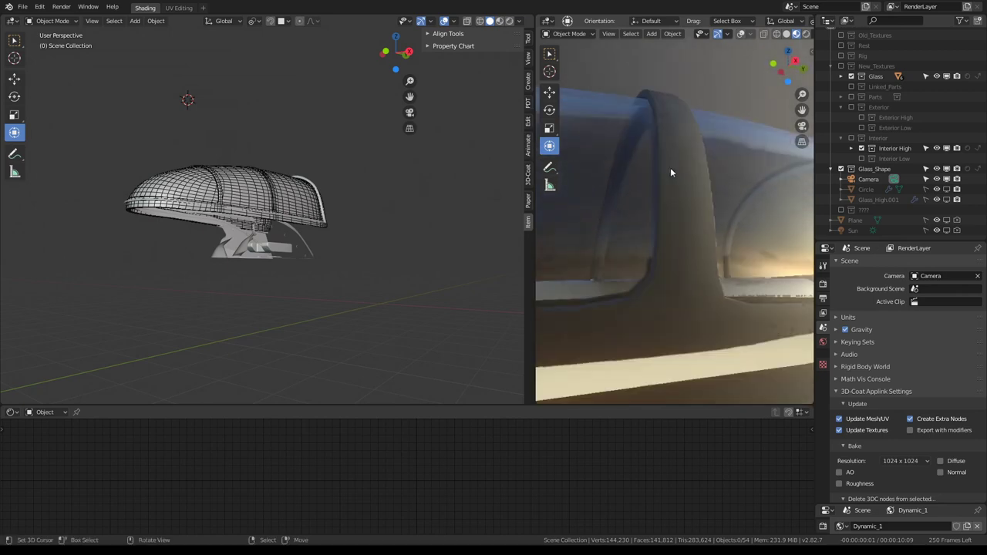
click(707, 250)
Step: Enter Edit Mode on the glass canopy and select its lower rim edge loop
middle_drag(192, 216, 136, 211)
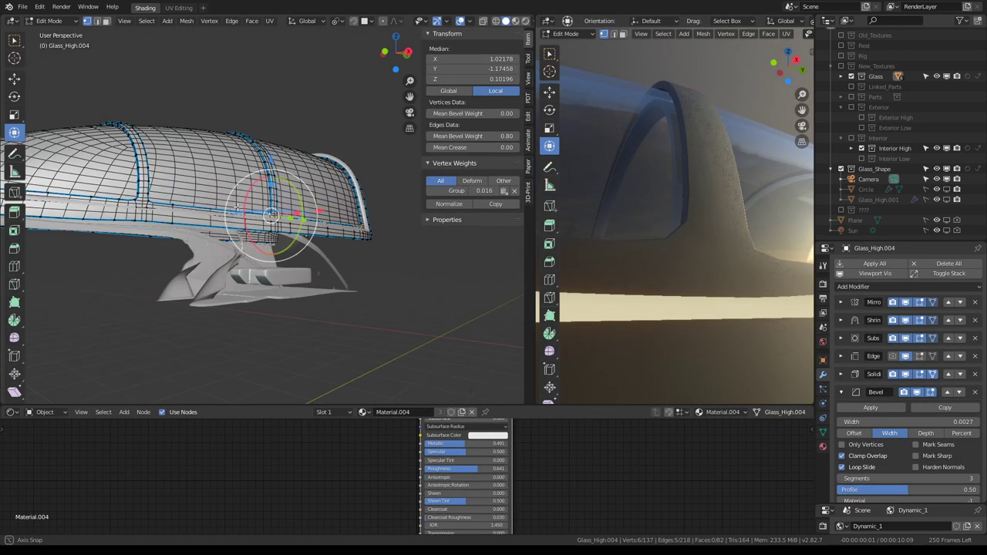
click(132, 229)
click(132, 224)
key(Tab)
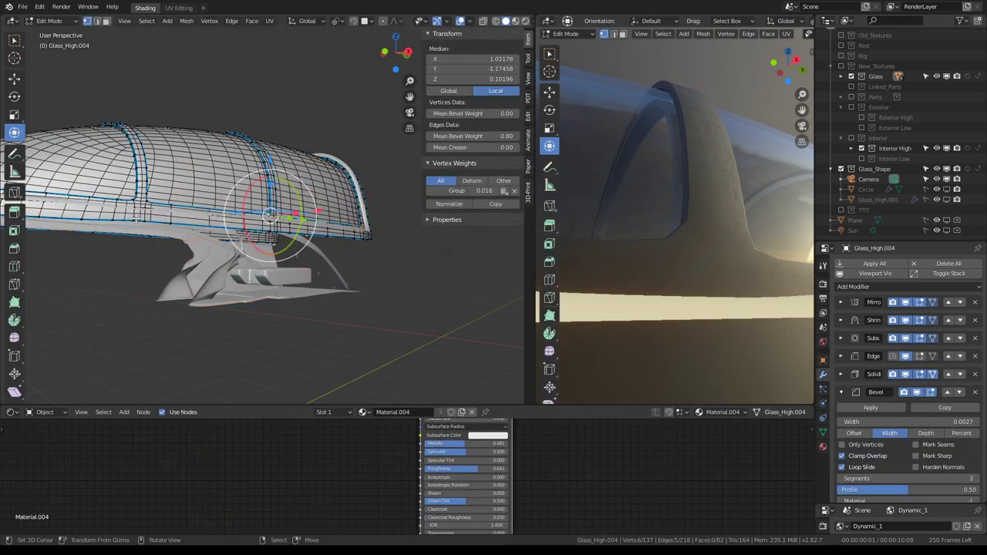
scroll(320, 237, down, 2)
alt+click(147, 218)
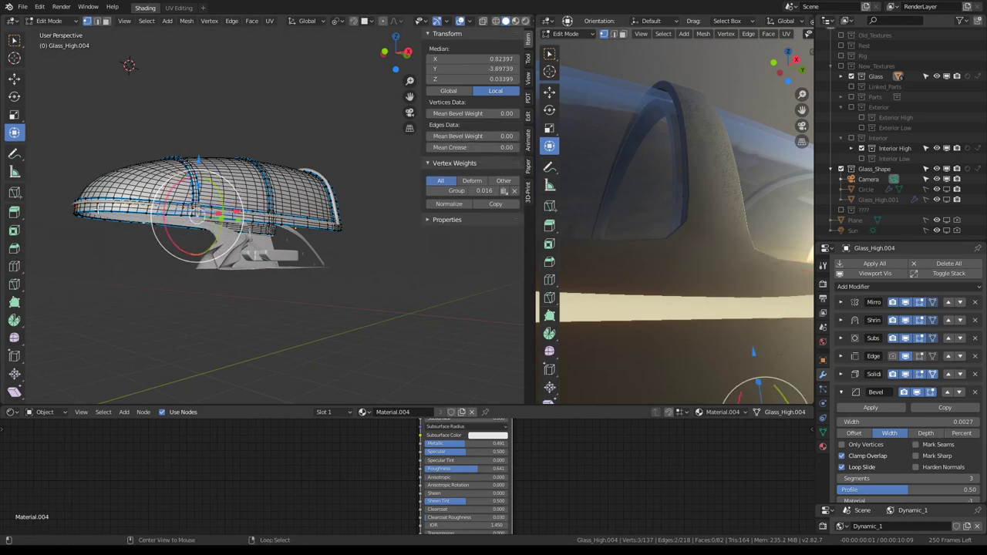
middle_drag(95, 212, 231, 232)
scroll(330, 260, up, 4)
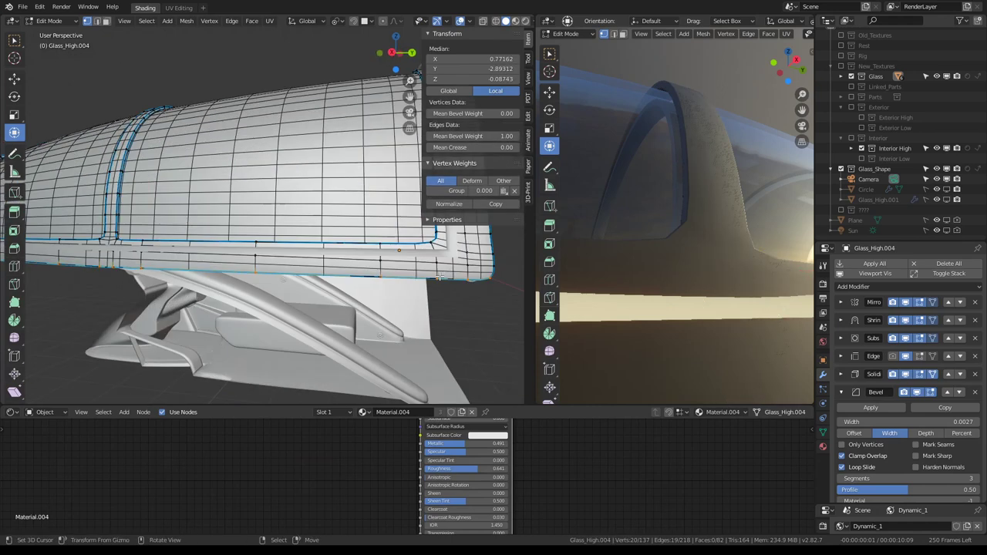
Step: Scale the rim loop to zero along Z to flatten it, checking from several angles
key(s)
key(z)
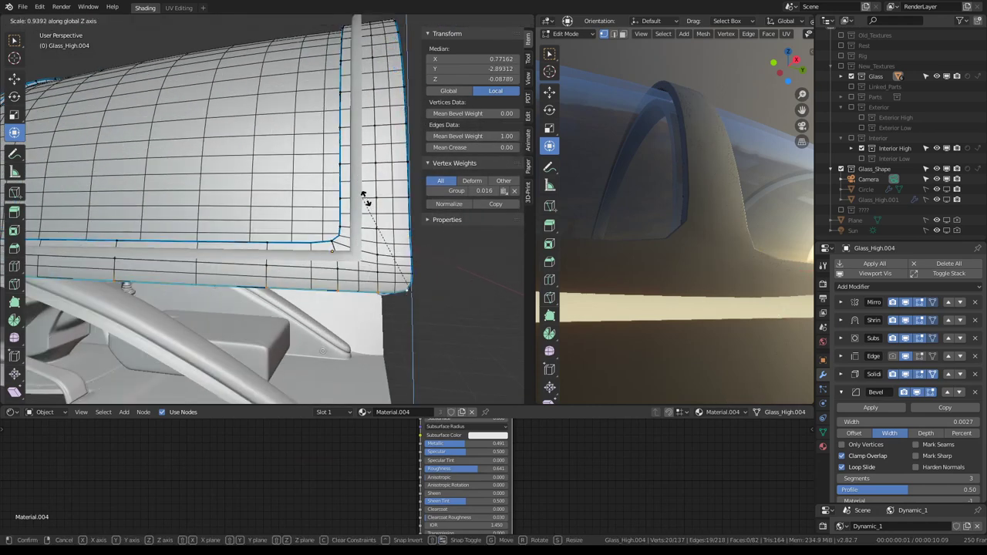
text(0)
key(Return)
scroll(367, 199, down, 5)
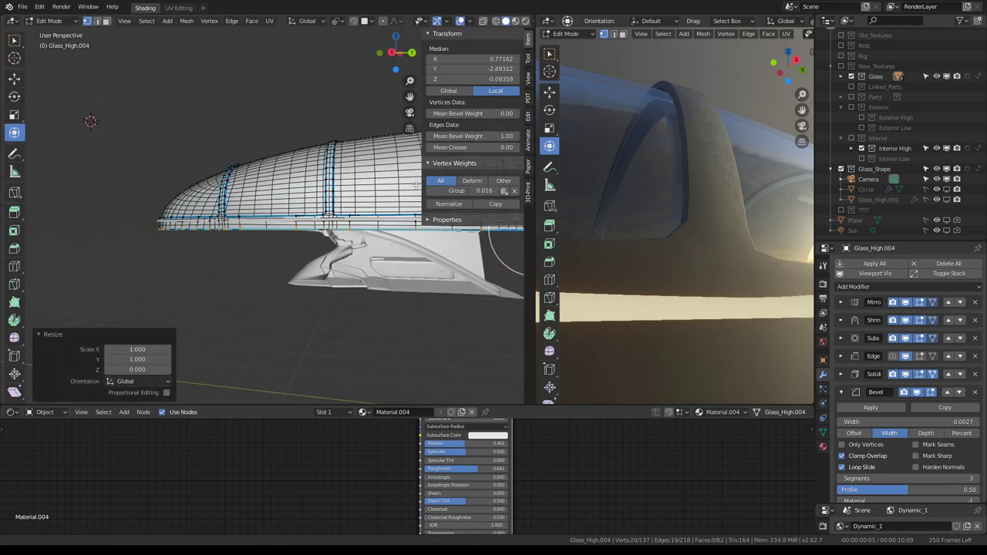
middle_drag(367, 199, 309, 232)
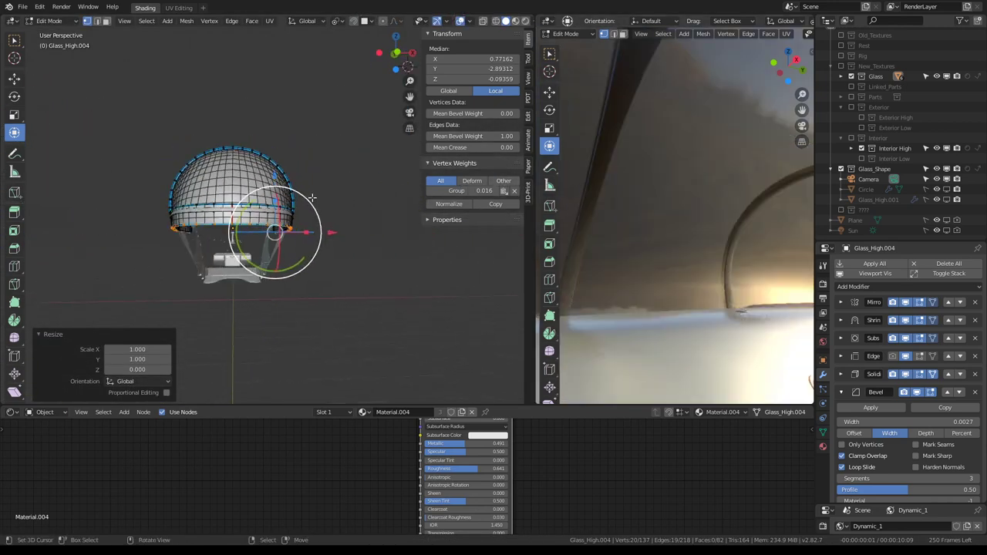
middle_drag(257, 138, 264, 207)
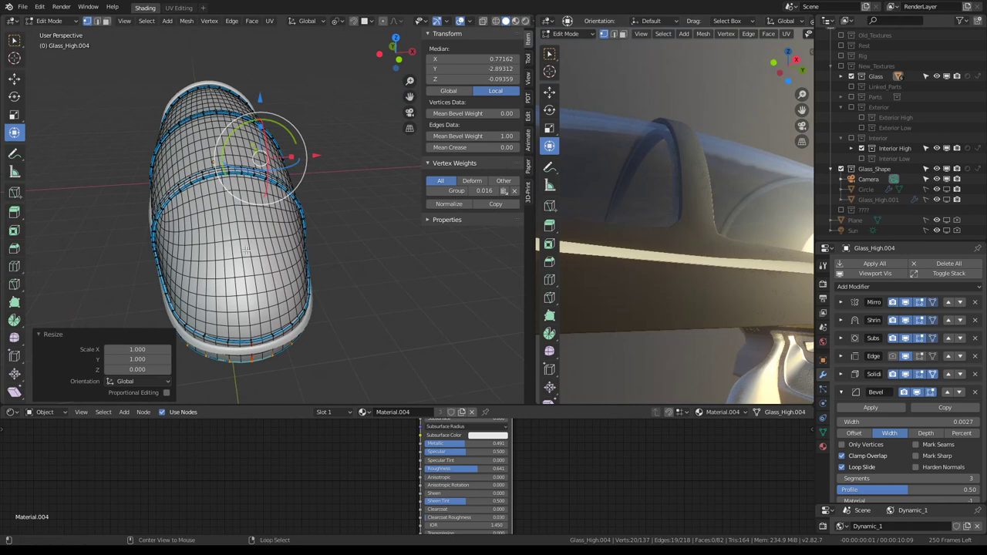
mouse_move(245, 251)
middle_down()
mouse_move(262, 239)
mouse_move(305, 258)
mouse_move(332, 254)
middle_up()
Step: Return to Object Mode and hide the Jet.042 body
key(Tab)
mouse_move(678, 216)
middle_down()
mouse_move(660, 208)
mouse_move(579, 229)
mouse_move(693, 211)
mouse_move(678, 231)
mouse_move(640, 239)
mouse_move(589, 227)
mouse_move(692, 261)
mouse_move(666, 248)
mouse_move(613, 251)
mouse_move(627, 250)
mouse_move(648, 224)
mouse_move(644, 246)
mouse_move(615, 244)
mouse_move(724, 210)
mouse_move(697, 219)
mouse_move(786, 230)
mouse_move(729, 243)
mouse_move(754, 220)
middle_up()
click(691, 260)
key(h)
Step: Restore the layout, re-enable the Circle's visibility in the Outliner, and maximize the 3D view again
key(ctrl+space)
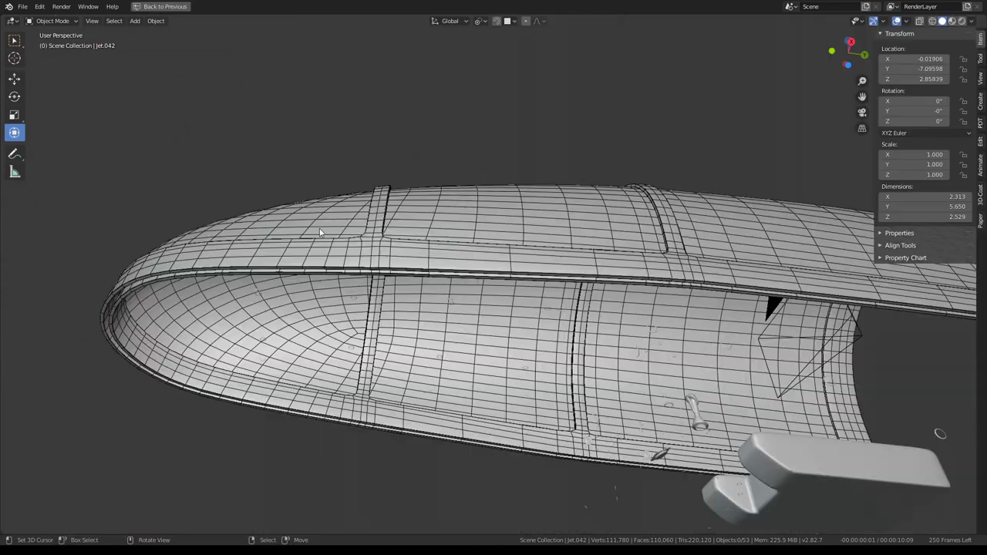
mouse_move(320, 232)
middle_down()
mouse_move(474, 282)
mouse_move(260, 286)
mouse_move(465, 286)
middle_up()
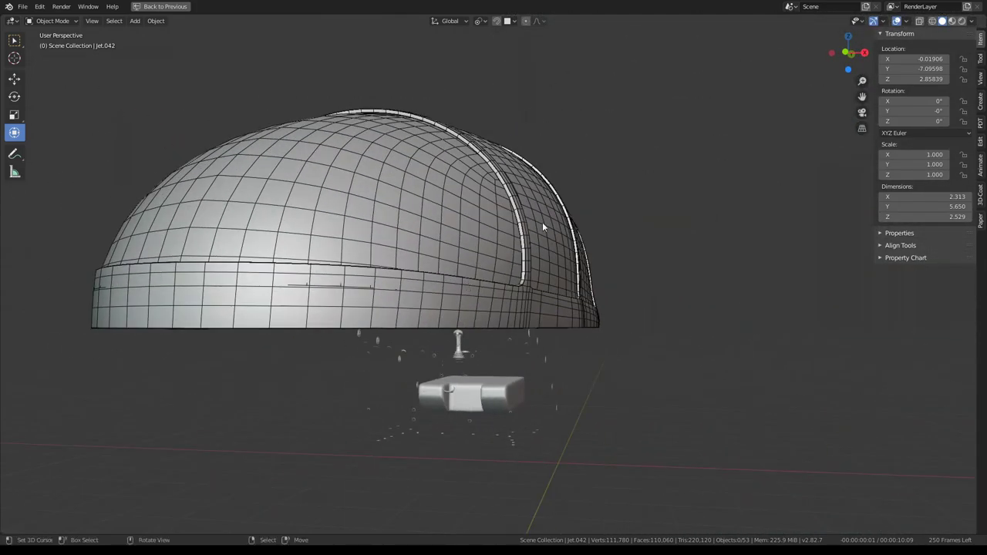
key(ctrl+space)
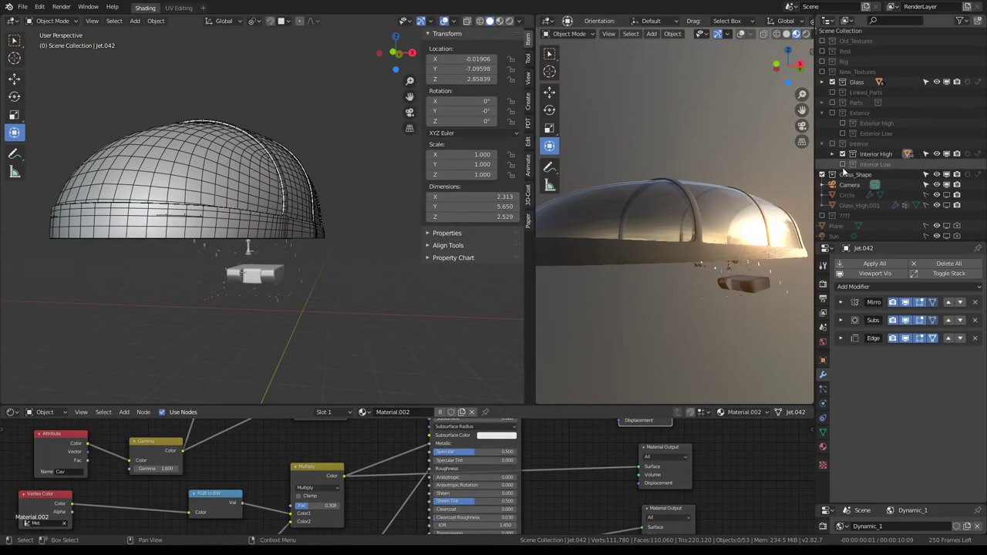
scroll(842, 171, down, 1)
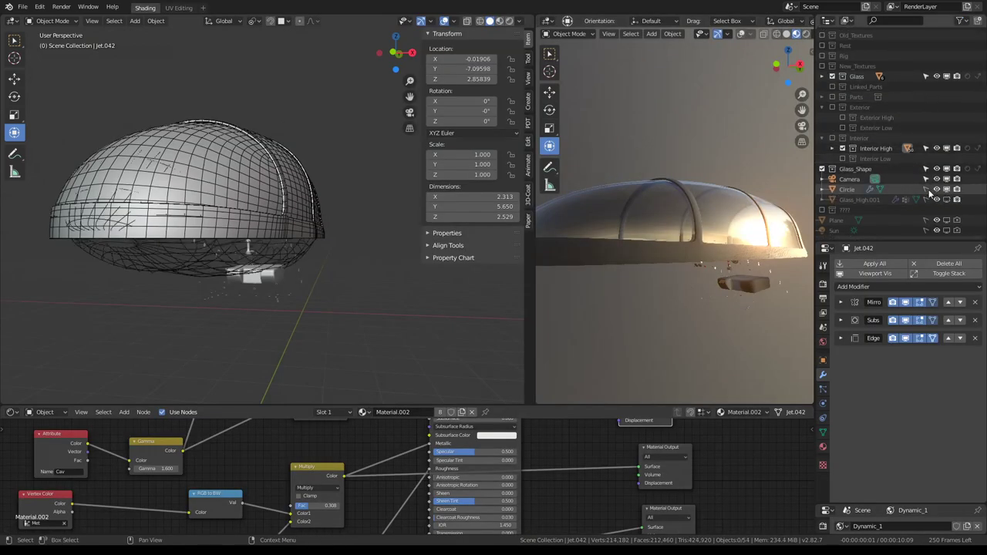
key(ctrl+space)
middle_drag(319, 247, 380, 234)
Step: Move the Circle mesh into place inside the canopy, then enter Edit Mode on a wall vertex
click(406, 289)
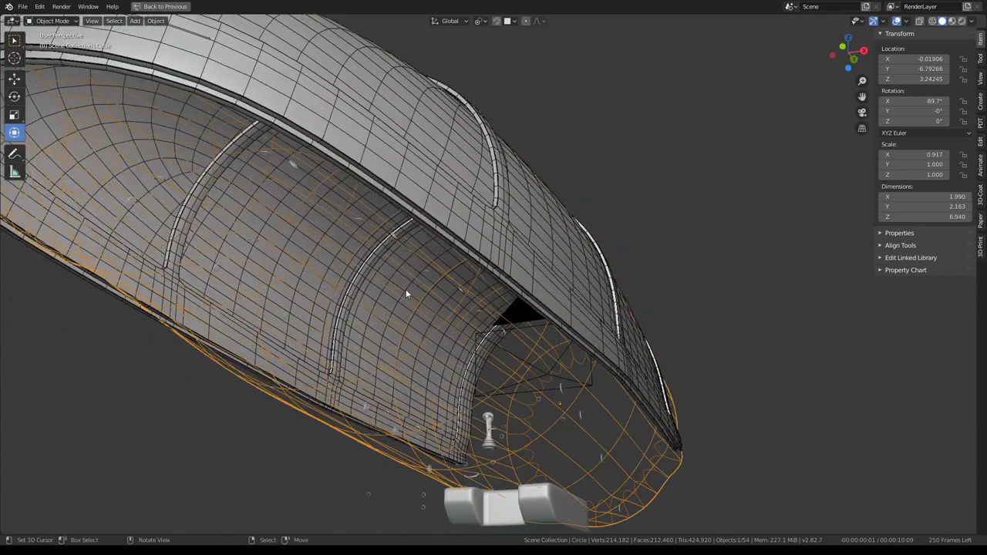
mouse_move(405, 289)
middle_down()
mouse_move(444, 310)
mouse_move(556, 303)
middle_up()
scroll(444, 311, up, 3)
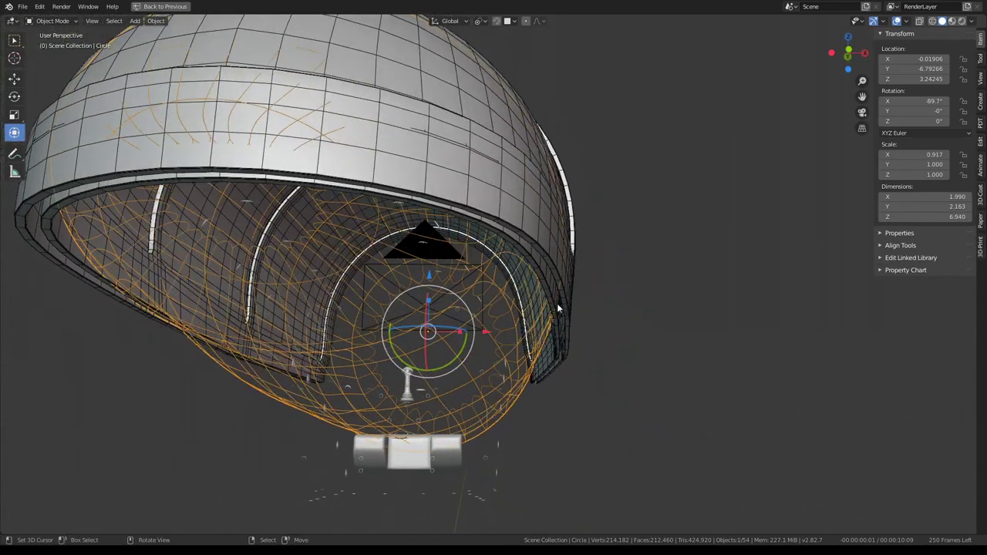
key(g)
mouse_move(516, 343)
middle_down()
mouse_move(594, 312)
mouse_move(398, 310)
mouse_move(393, 323)
middle_up()
click(573, 318)
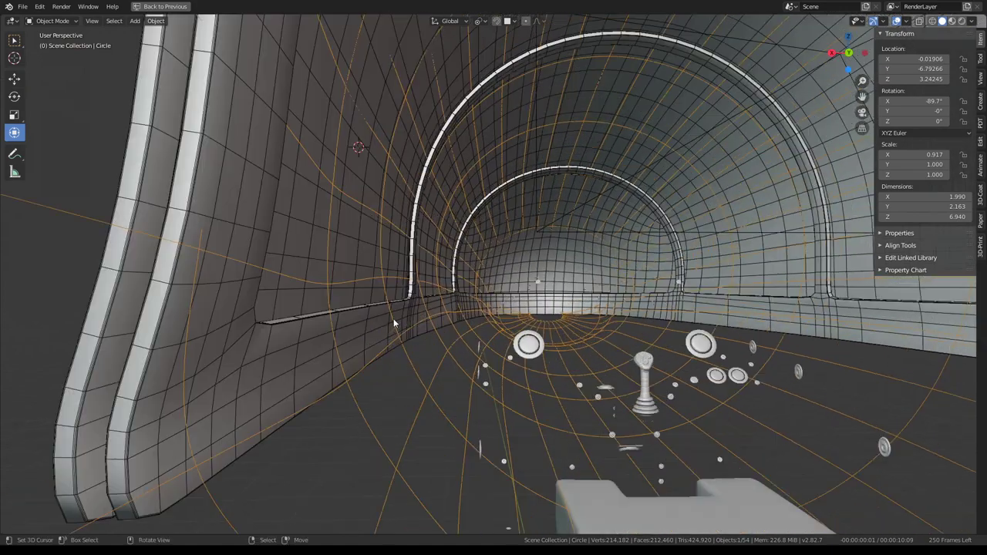
key(Tab)
click(446, 311)
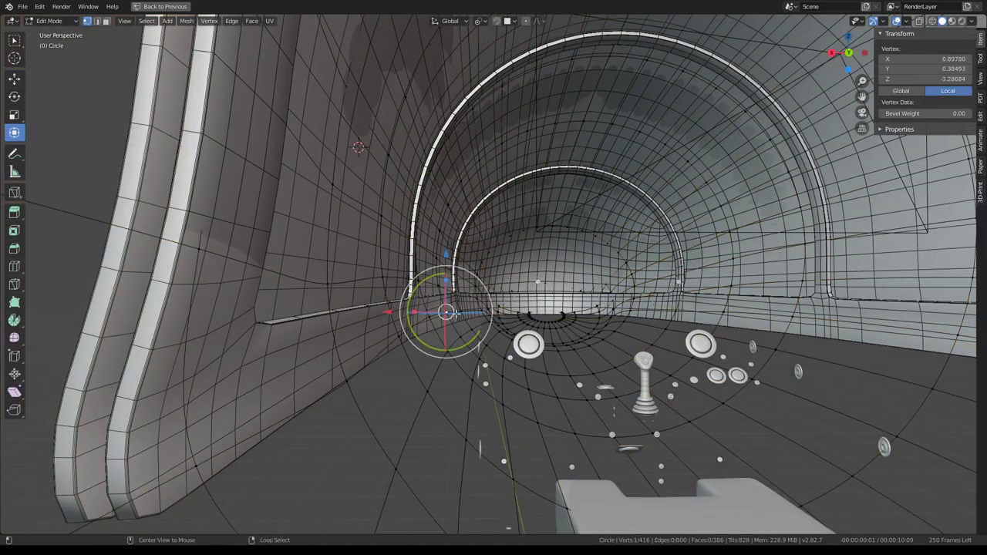
Step: Select the edge loop across the canopy wall and mark it as a UV seam
alt+click(429, 283)
scroll(670, 286, down, 5)
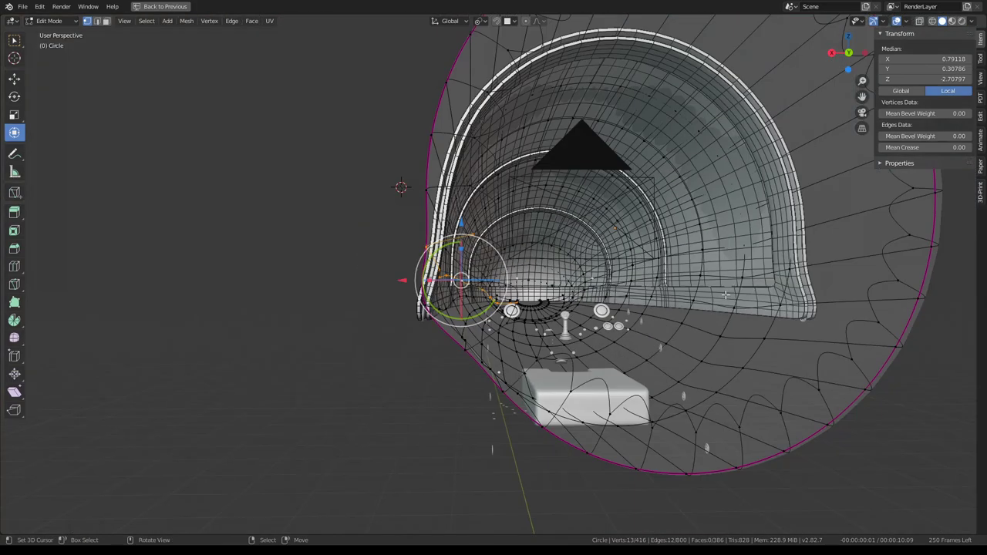
scroll(764, 287, up, 5)
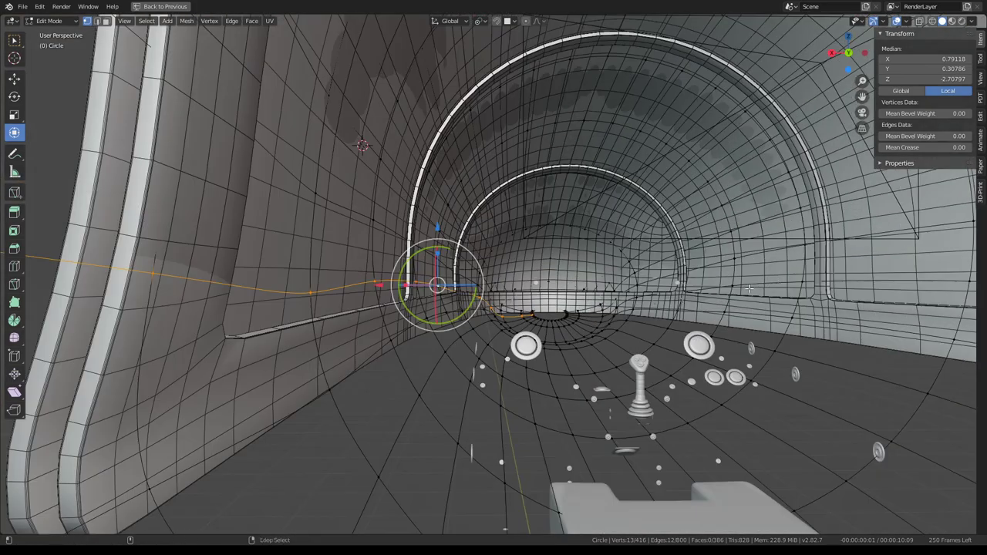
scroll(748, 288, down, 5)
mouse_move(748, 288)
middle_down()
mouse_move(688, 285)
mouse_move(388, 177)
mouse_move(323, 132)
middle_up()
scroll(465, 268, down, 5)
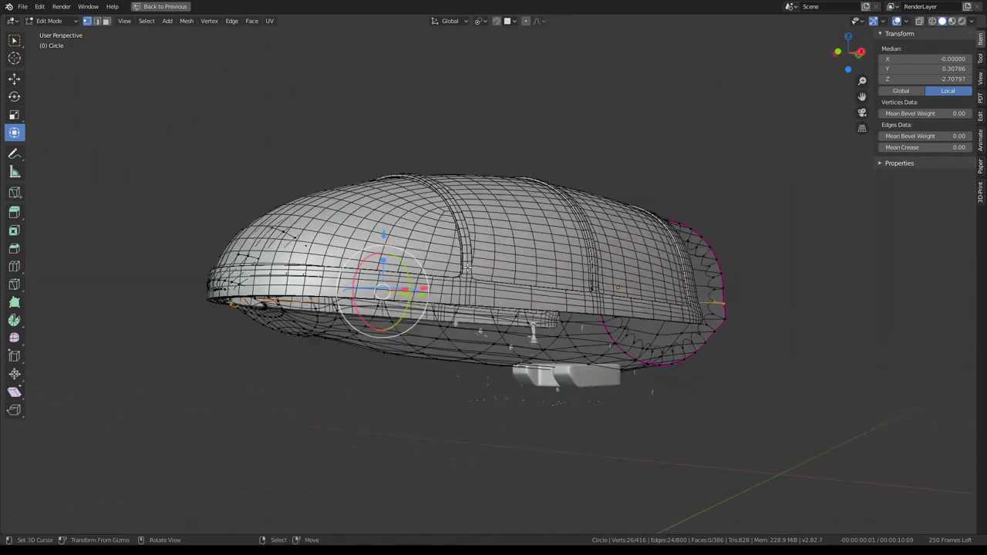
middle_drag(466, 268, 594, 266)
key(ctrl+e)
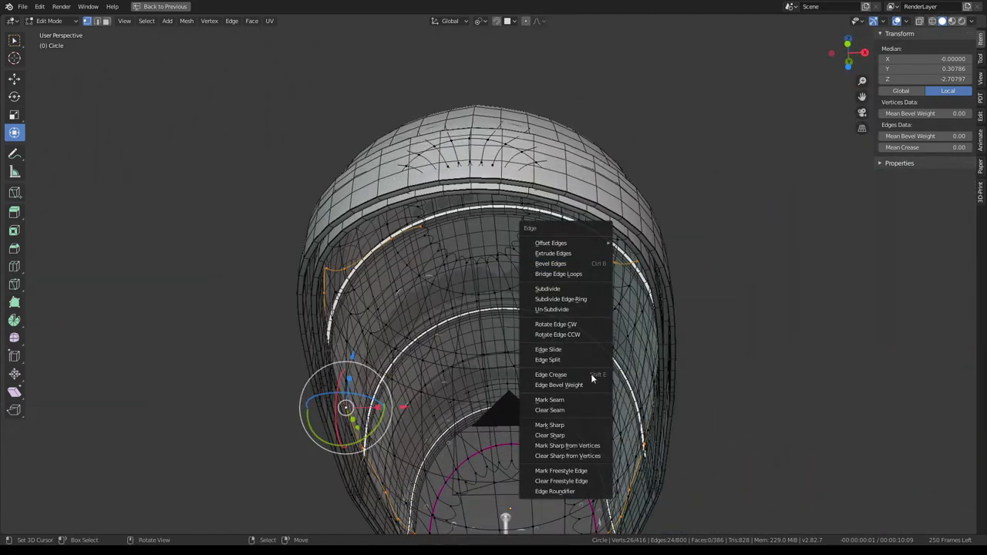
click(574, 401)
scroll(497, 261, up, 2)
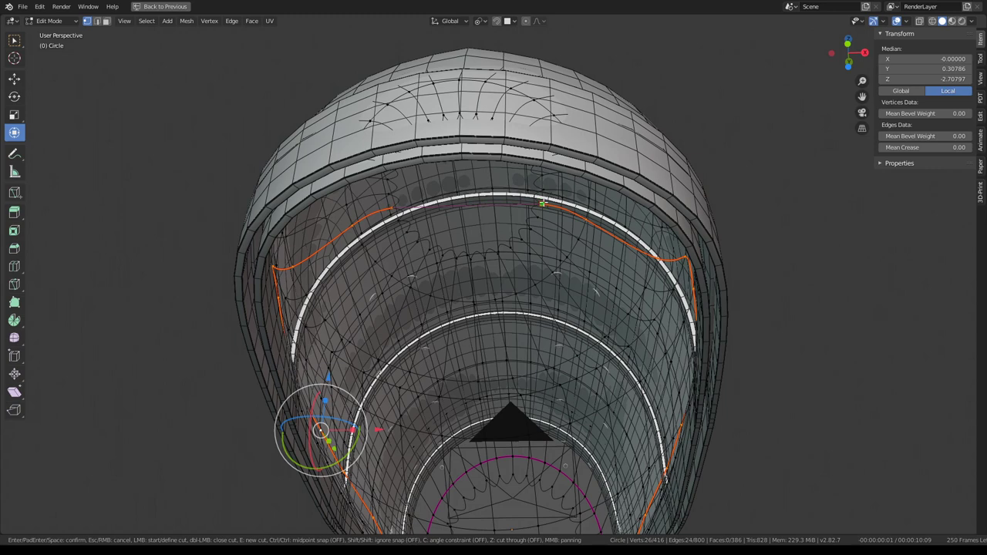
Step: Switch to edge select mode and select a single edge at the top of the glass
alt+click(535, 208)
alt+click(494, 196)
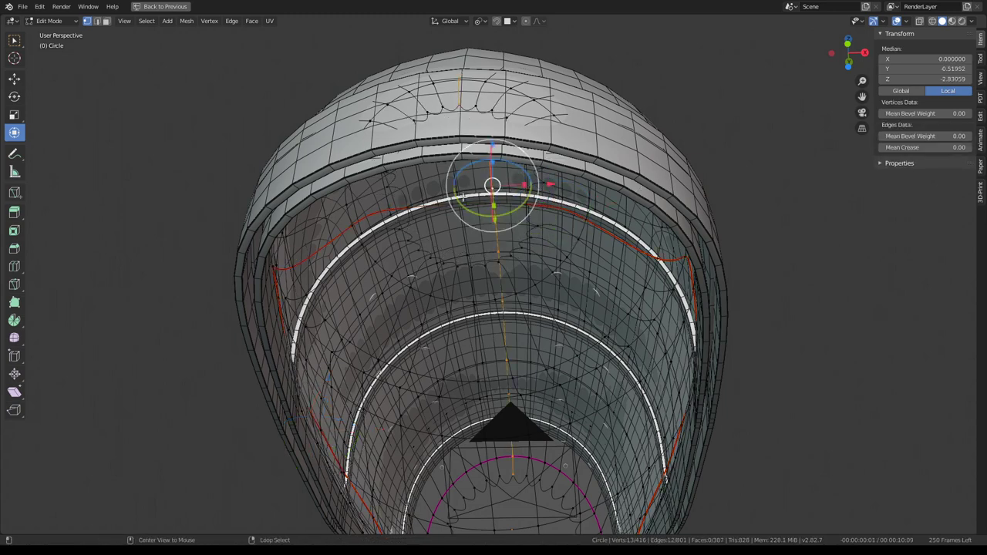
click(478, 202)
click(101, 22)
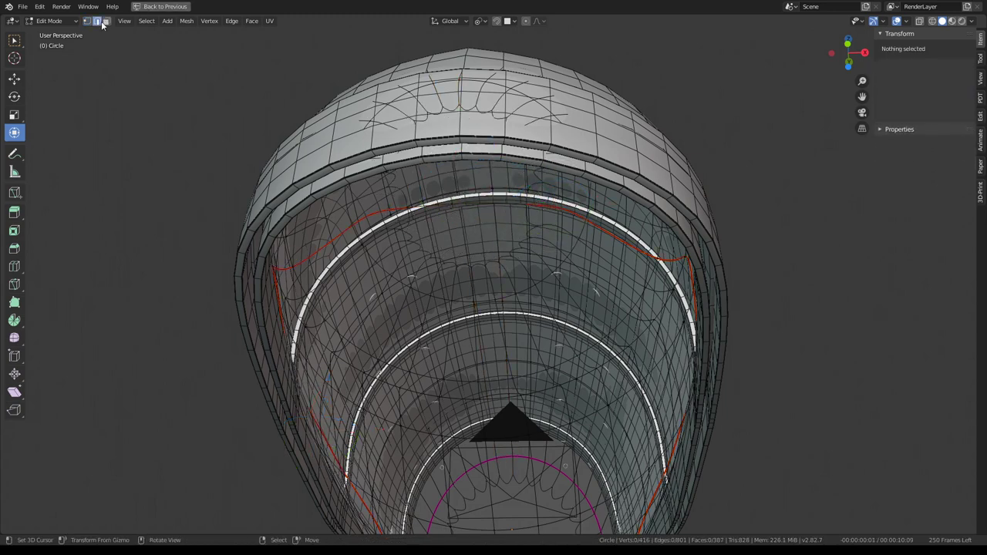
click(495, 204)
Step: Mark the top edge as a seam, knife-cut down to the ring, and mark the cut as seam
key(ctrl+e)
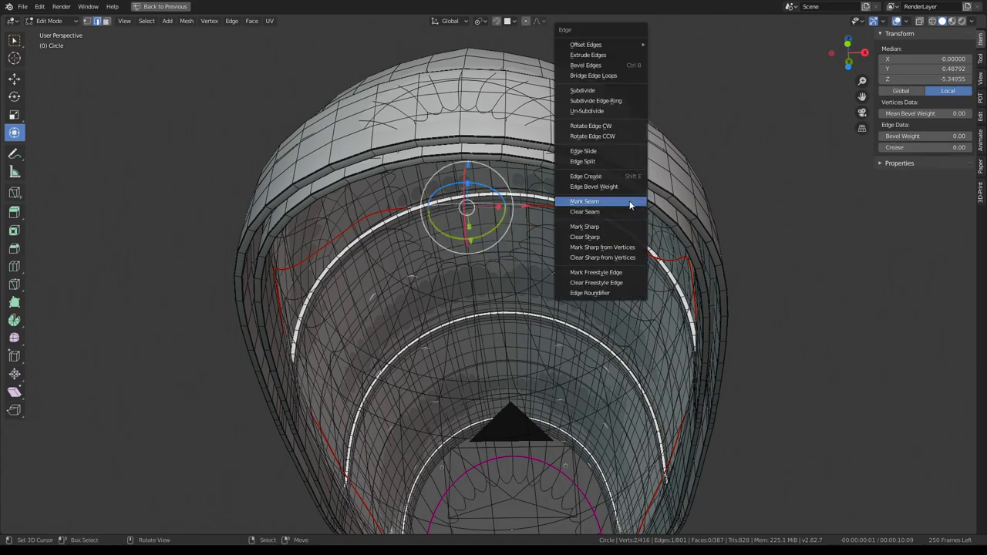
click(630, 205)
mouse_move(630, 205)
middle_down()
mouse_move(520, 226)
mouse_move(512, 241)
middle_up()
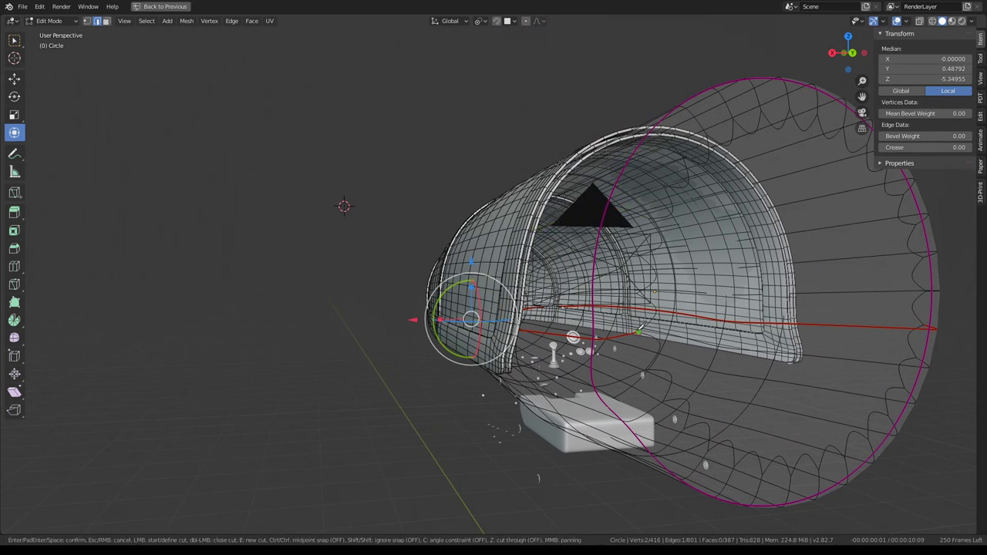
click(924, 323)
key(Return)
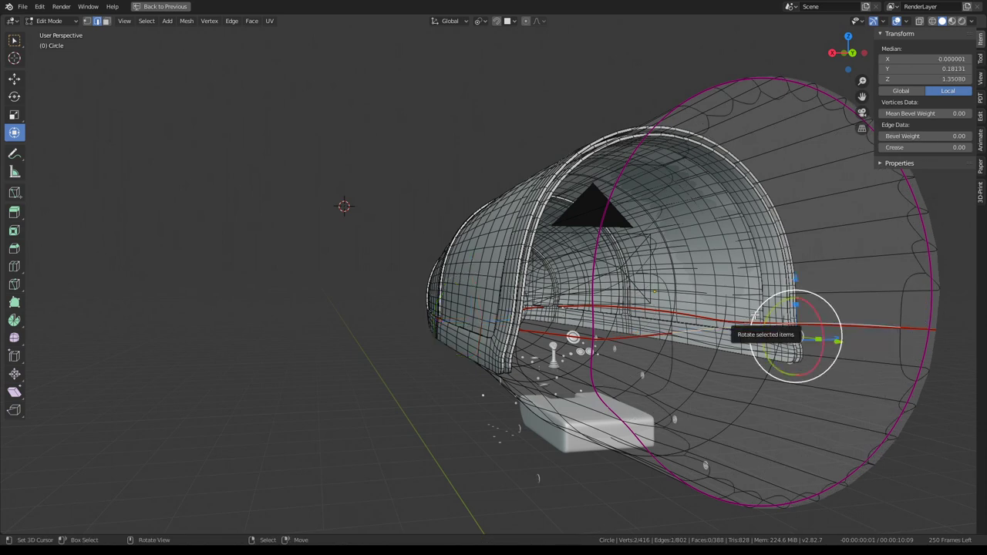
key(ctrl+e)
click(756, 313)
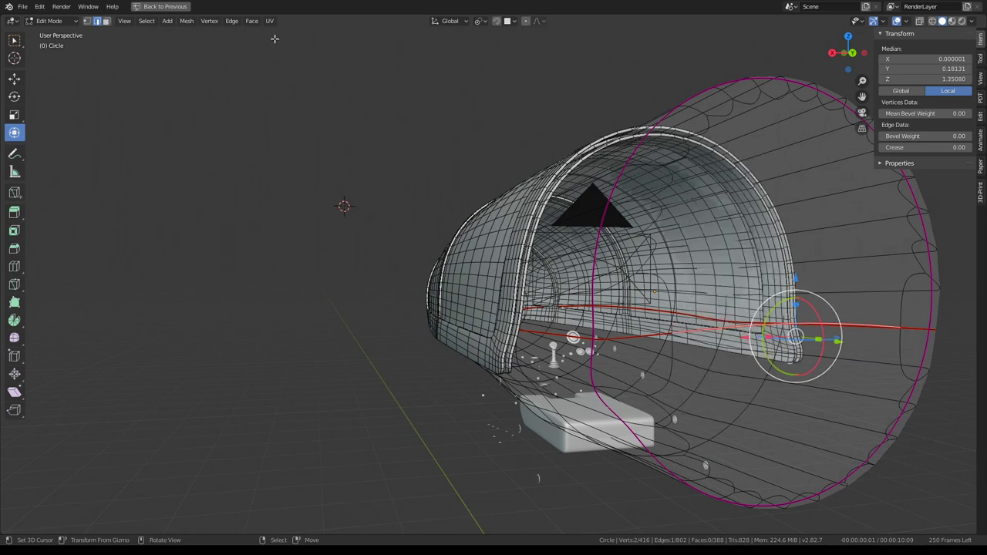
Step: Select the seam-bounded lower faces and extrude them, undoing the downward move
click(106, 23)
click(573, 370)
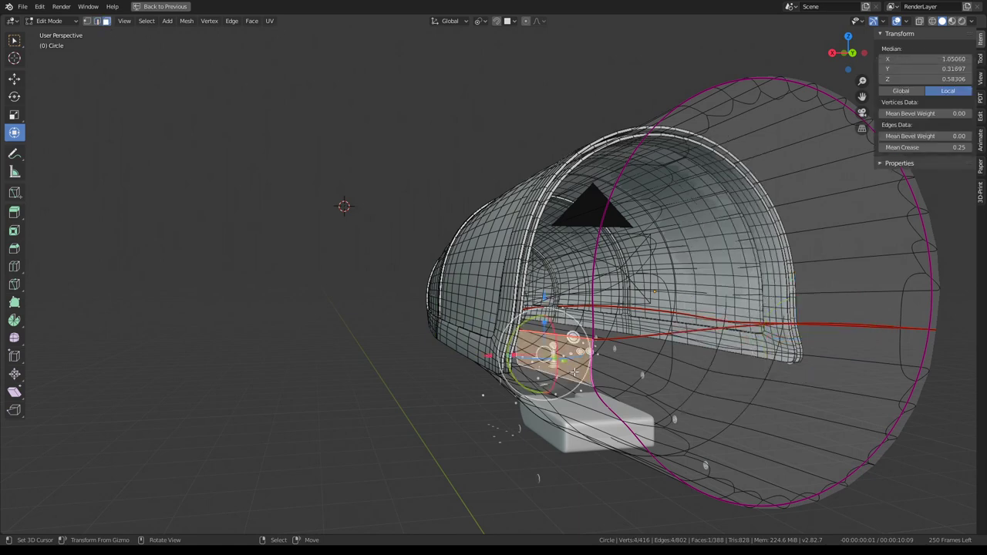
key(ctrl+l)
middle_drag(573, 371, 604, 318)
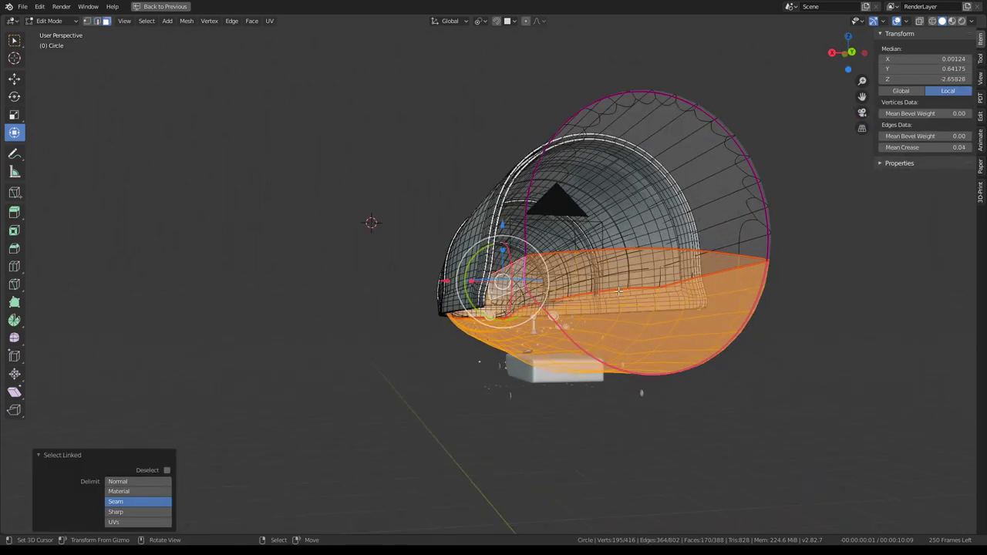
key(e)
right_click(494, 252)
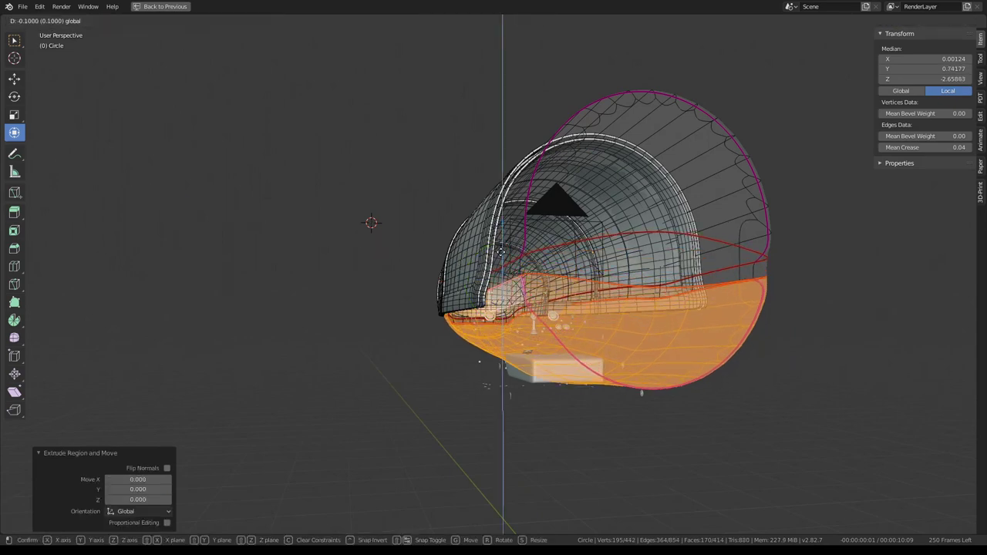
click(500, 270)
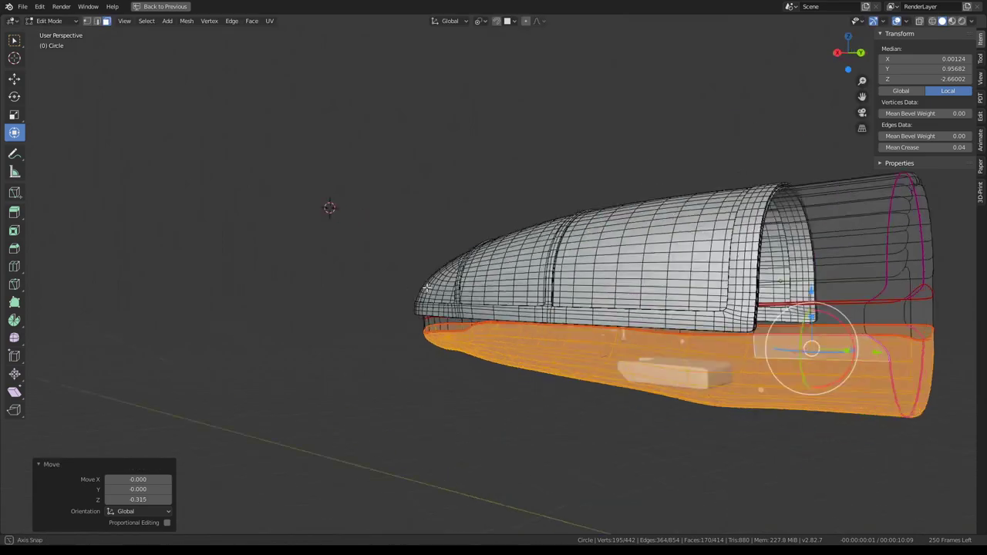
mouse_move(499, 269)
middle_down()
mouse_move(552, 290)
mouse_move(546, 268)
middle_up()
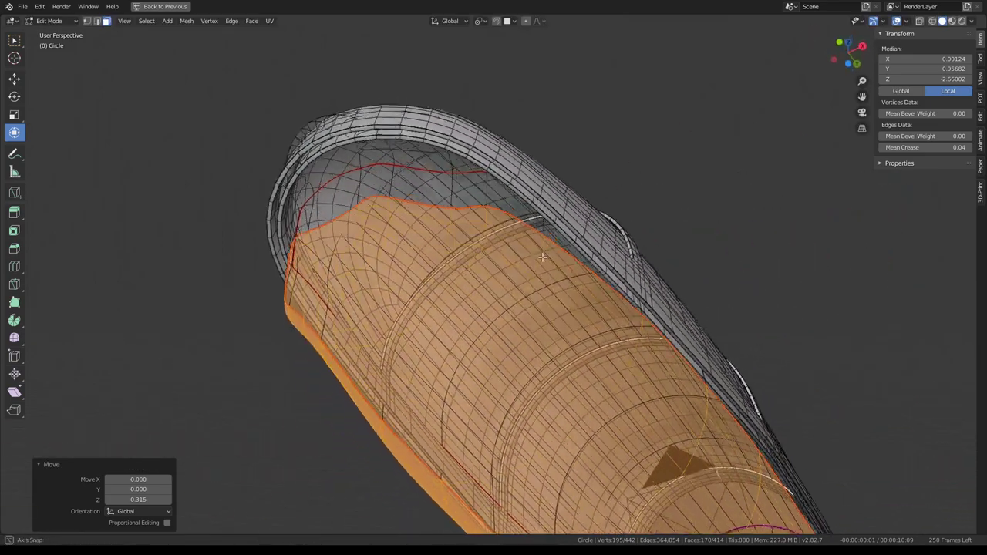
key(ctrl+z)
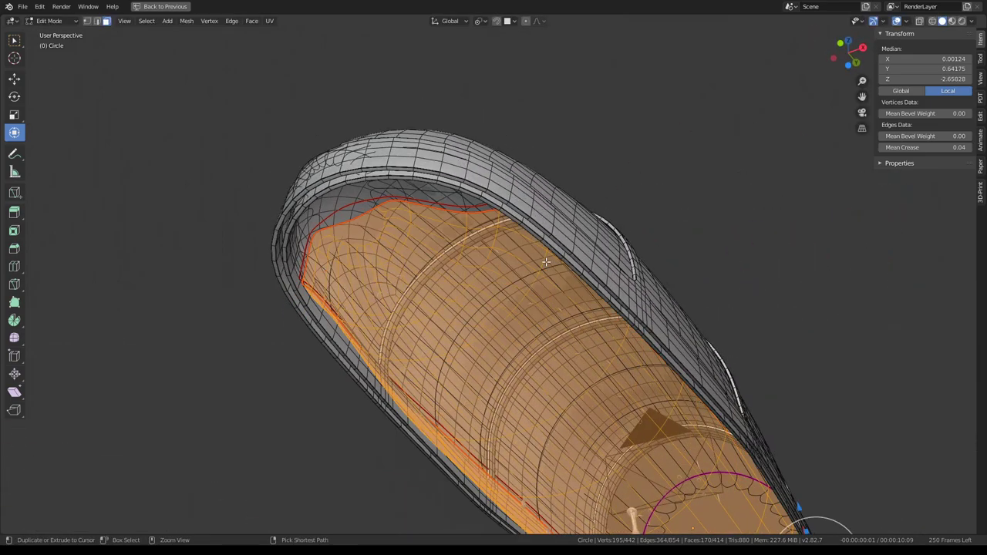
Step: Isolate the glass mesh in local view and select a vertex path along its lower edge
mouse_move(539, 249)
middle_down()
mouse_move(543, 263)
mouse_move(644, 251)
mouse_move(542, 254)
middle_up()
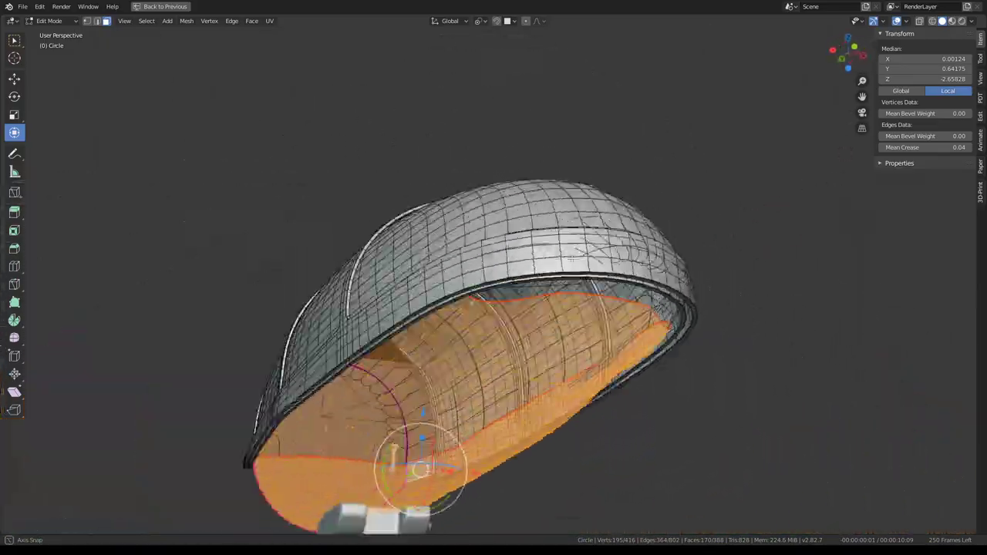
key(KP_Divide)
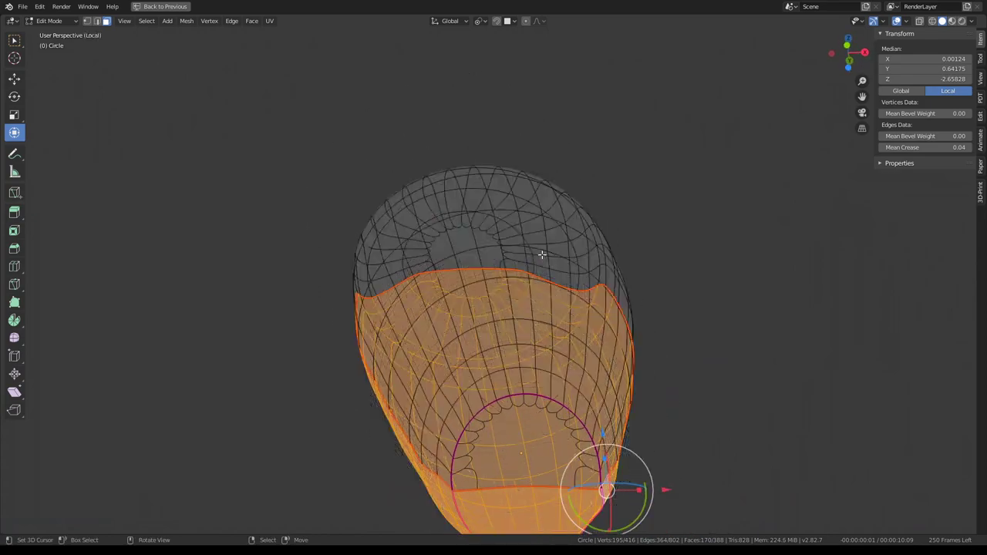
mouse_move(543, 254)
middle_down()
mouse_move(545, 282)
mouse_move(627, 289)
mouse_move(835, 254)
middle_up()
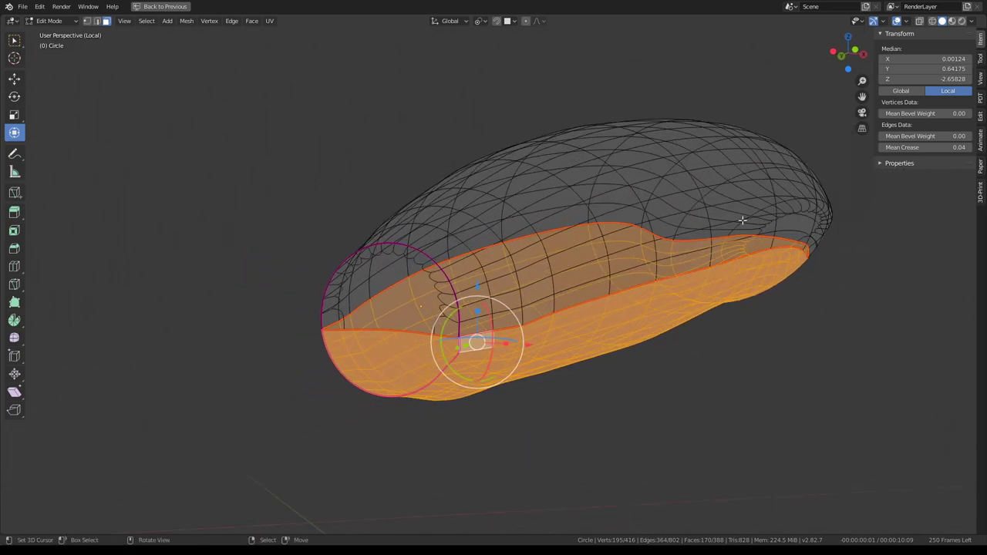
shift+middle_drag(694, 232, 646, 211)
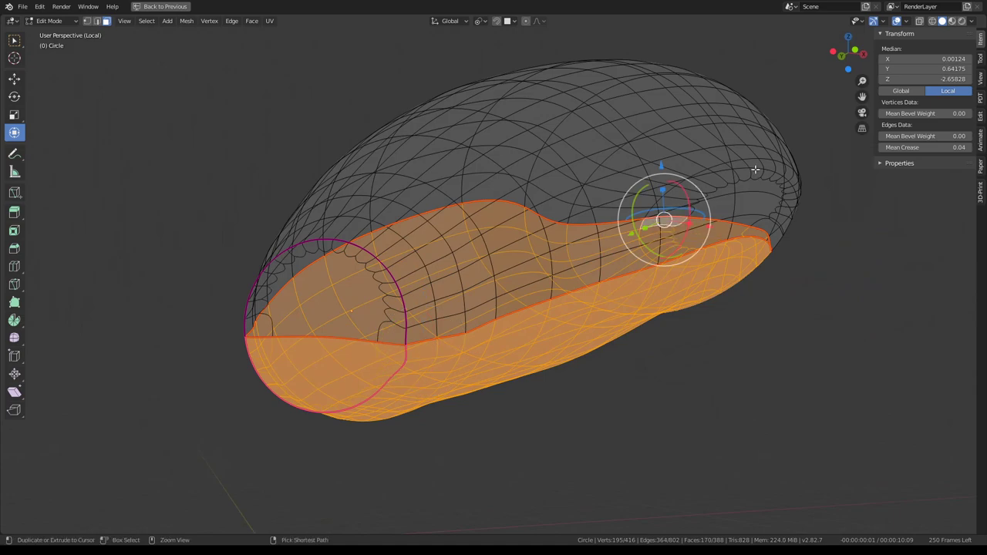
ctrl+click(755, 170)
middle_drag(759, 173, 708, 207)
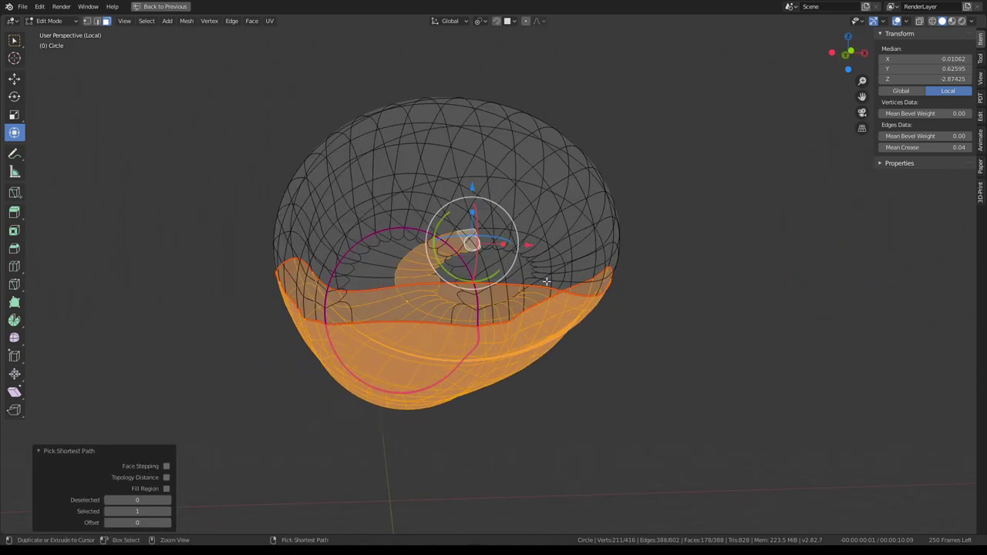
shift+click(494, 229)
mouse_move(539, 244)
middle_down()
mouse_move(543, 252)
mouse_move(784, 273)
middle_up()
ctrl+click(522, 280)
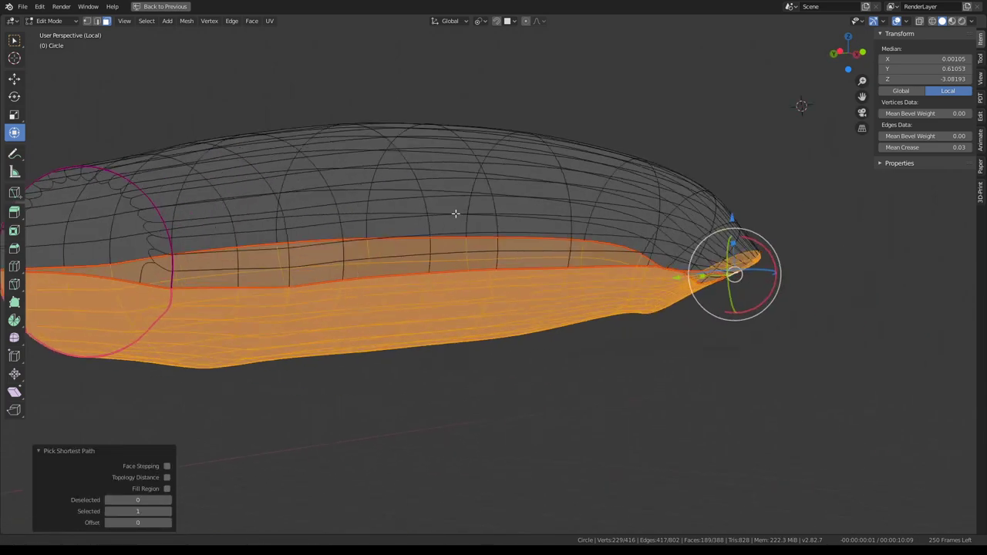
key(shift+z)
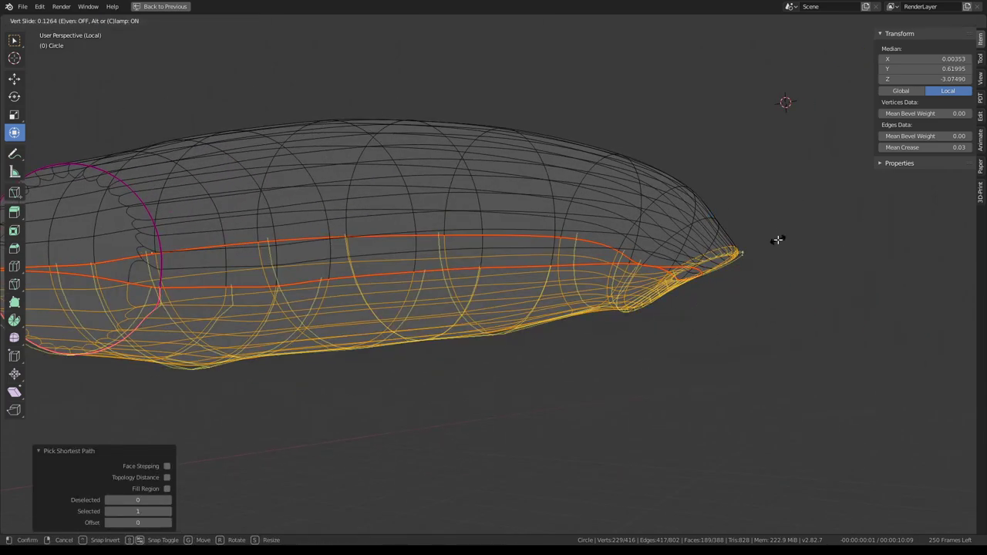
key(ctrl+z)
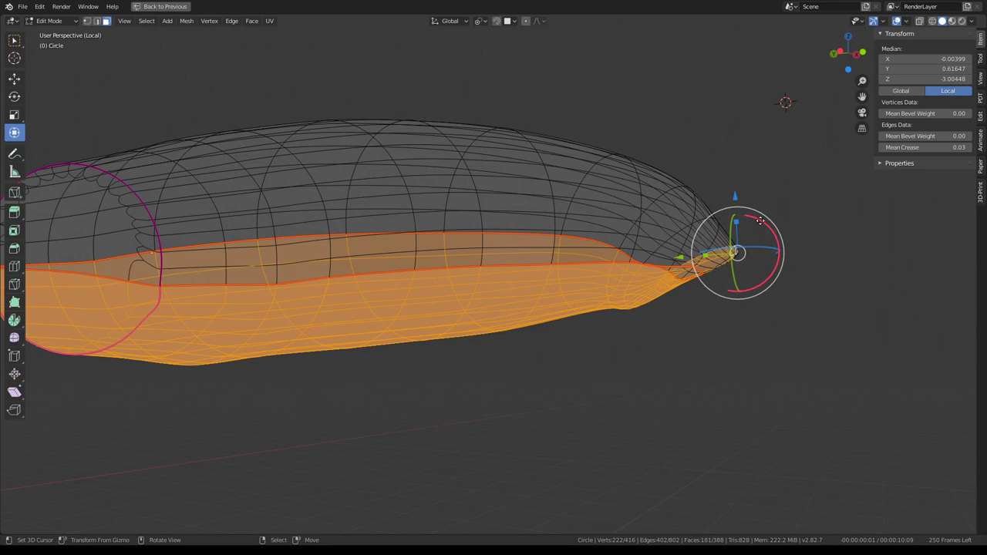
Step: Extrude the selected edge loop straight downward
key(e)
right_click(727, 201)
drag(740, 191, 735, 252)
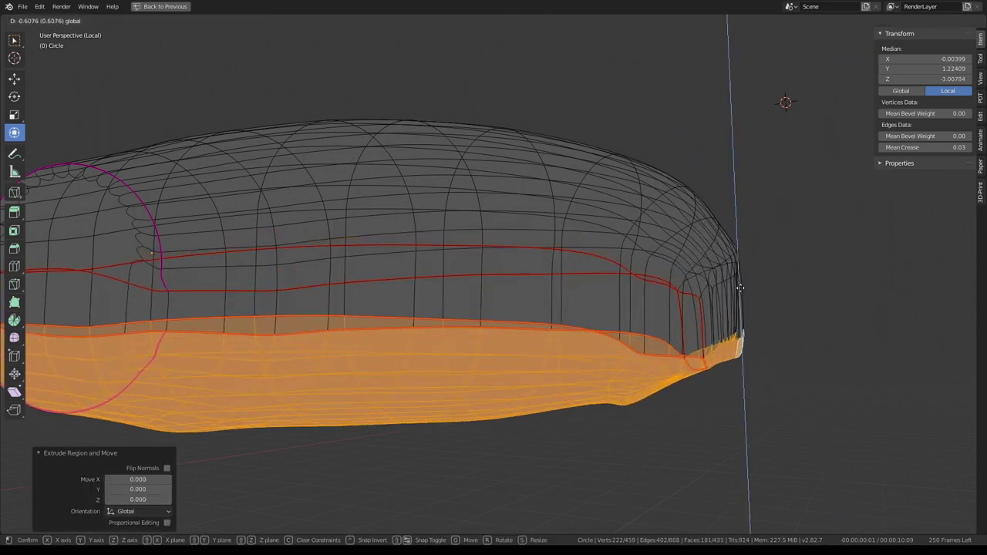
click(735, 251)
Step: Inspect the glass from several angles and select the vertices at its front tip
key(Tab)
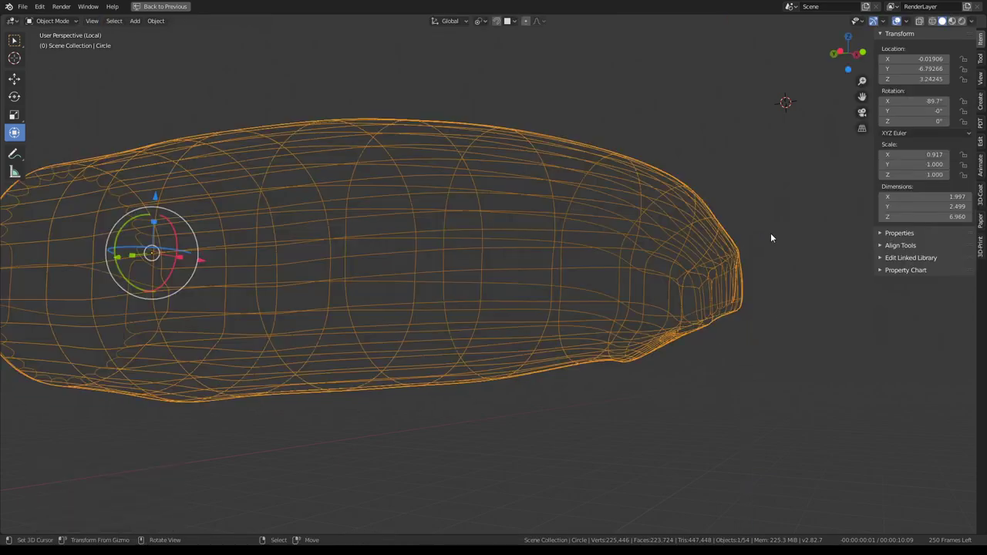
mouse_move(770, 233)
middle_down()
mouse_move(655, 229)
mouse_move(602, 242)
middle_up()
mouse_move(659, 229)
middle_down()
mouse_move(663, 128)
mouse_move(687, 165)
mouse_move(721, 275)
middle_up()
scroll(442, 207, up, 2)
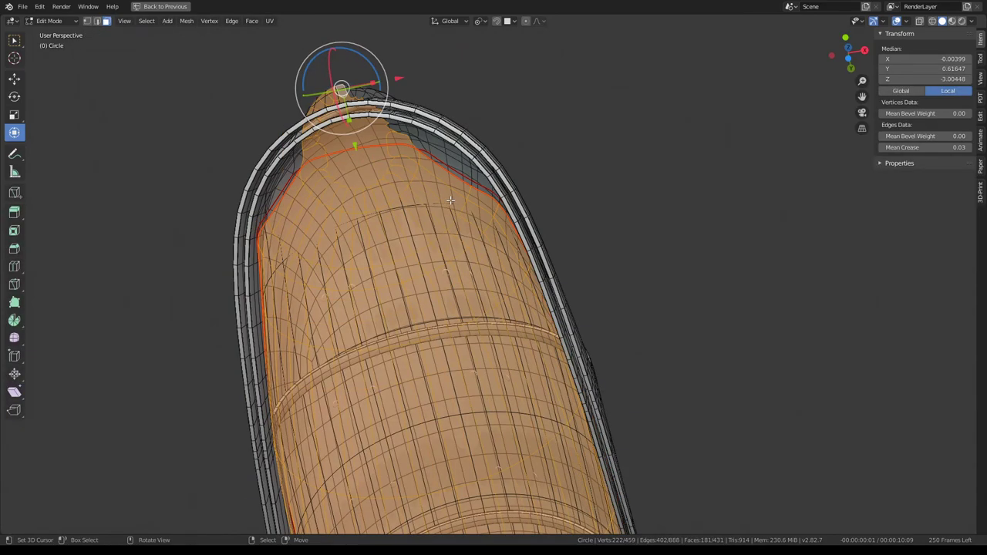
middle_drag(540, 231, 527, 256)
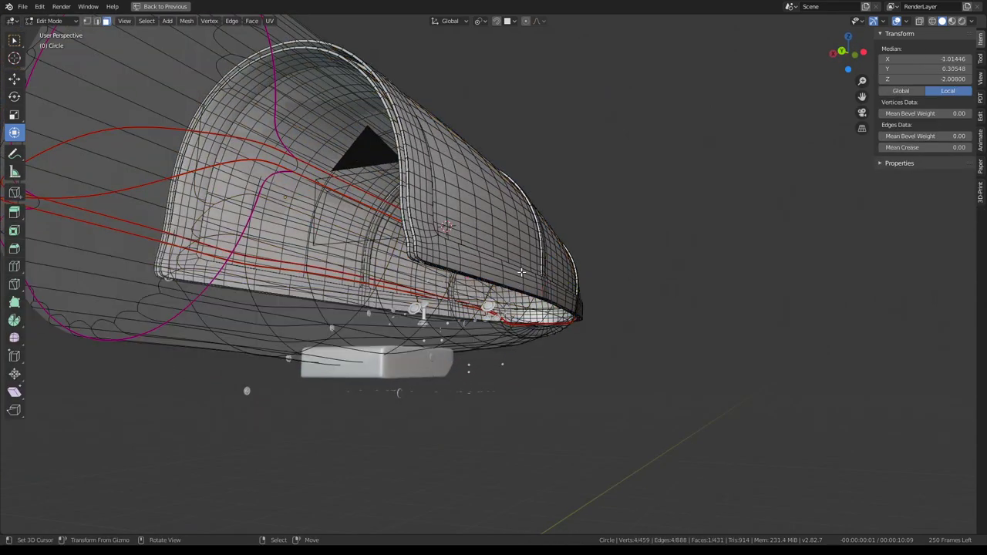
click(522, 271)
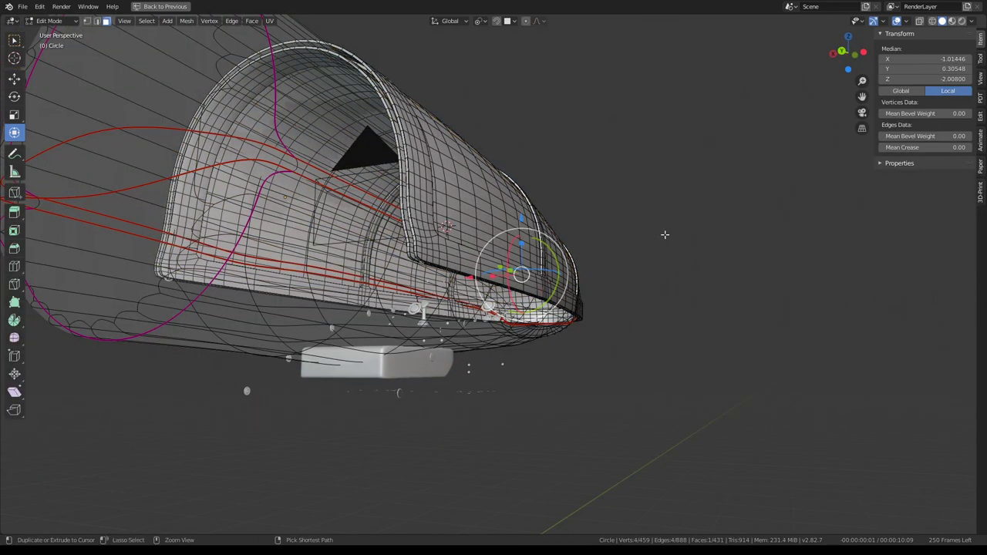
Step: Return to Object Mode and view the canopy side-on in the rendered Shading preview
key(Tab)
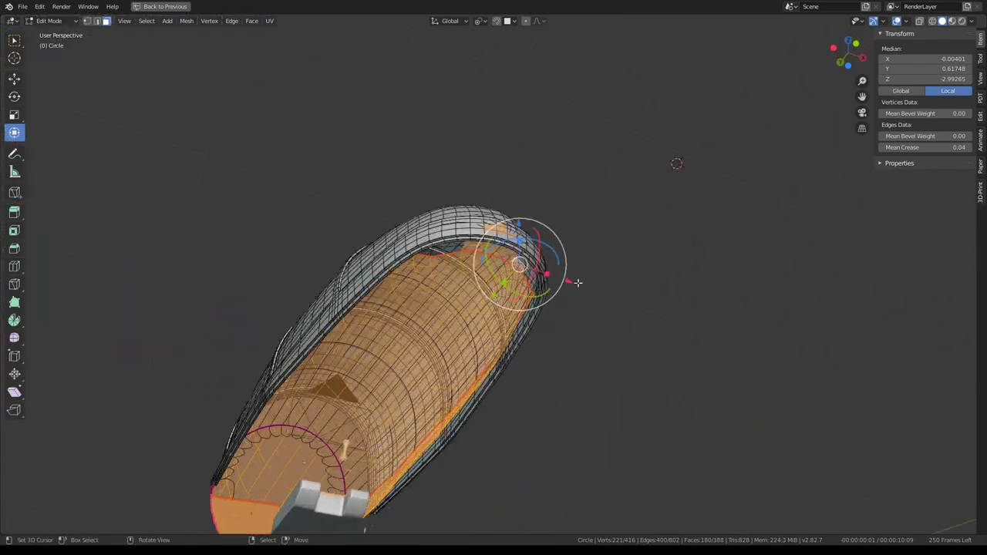
middle_drag(577, 283, 853, 428)
key(Tab)
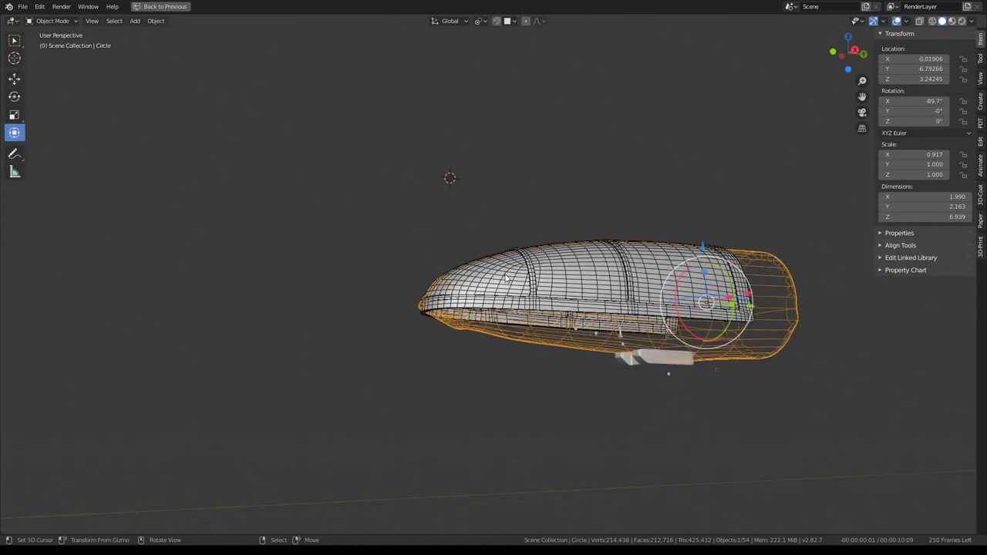
middle_drag(470, 301, 704, 316)
scroll(706, 317, up, 3)
scroll(705, 317, down, 3)
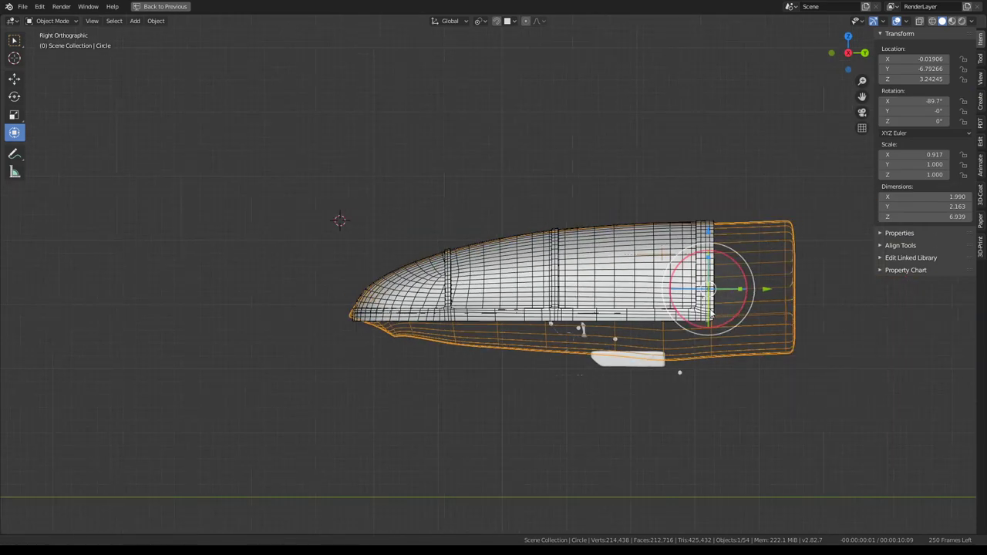
ctrl+scroll(757, 284, down, 2)
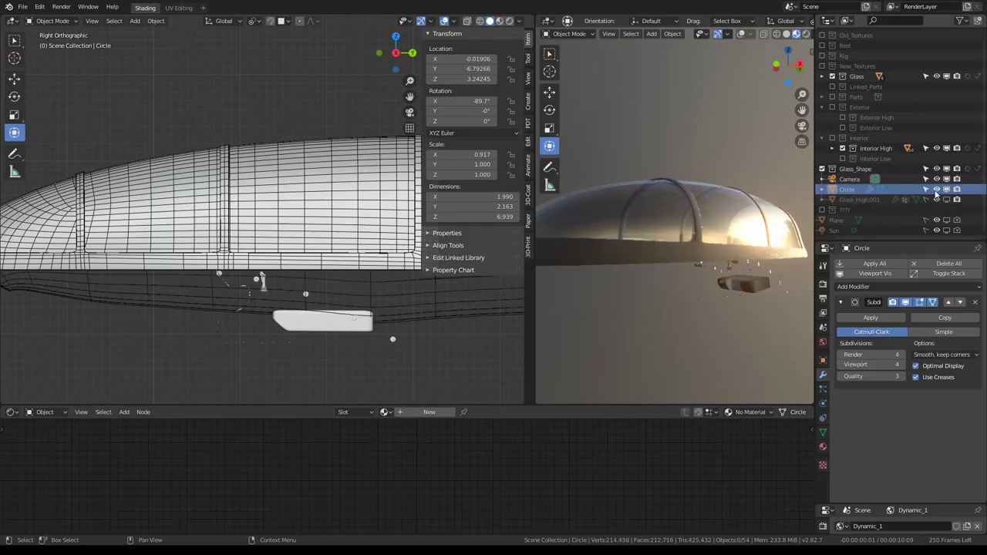
Step: Hide the Circle and unhide the Glass_High.001 dome to inspect it
scroll(411, 257, down, 5)
click(360, 221)
middle_drag(361, 219, 401, 193)
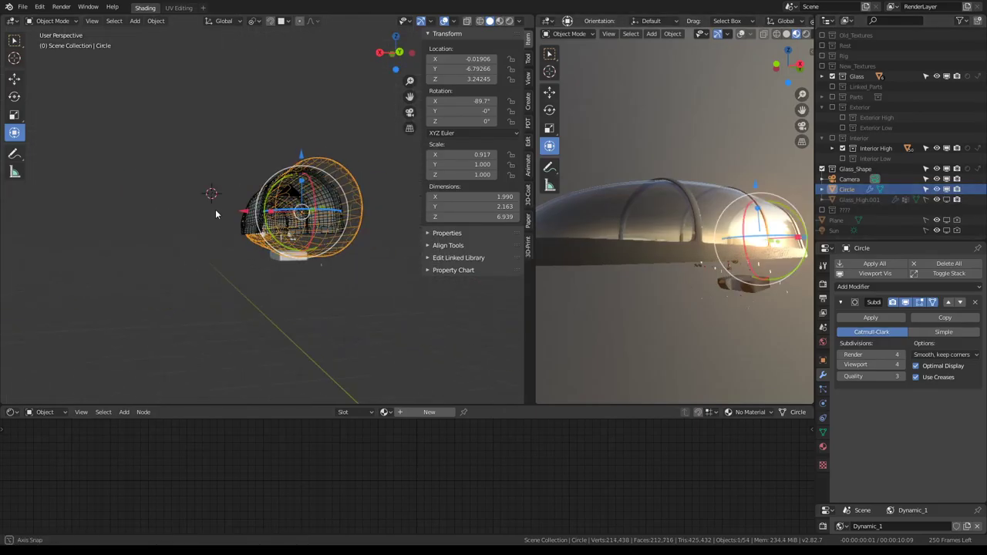
click(937, 189)
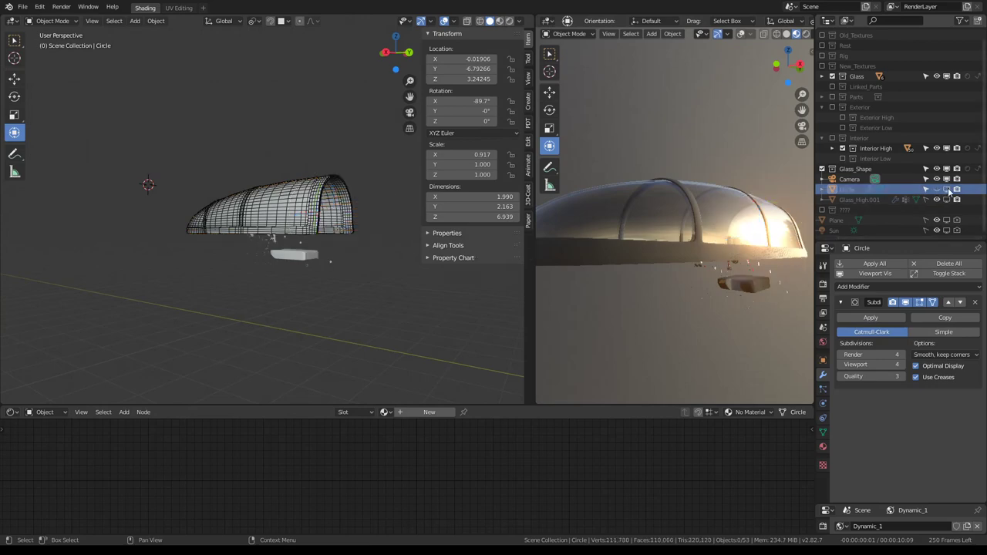
click(936, 200)
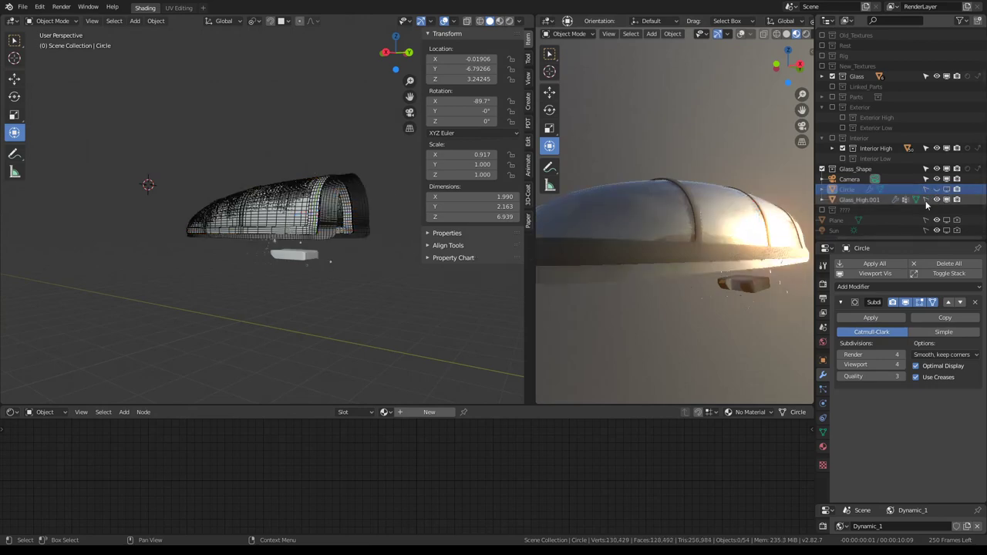
mouse_move(201, 242)
middle_down()
mouse_move(337, 225)
mouse_move(319, 236)
mouse_move(177, 246)
mouse_move(189, 246)
middle_up()
scroll(189, 246, up, 3)
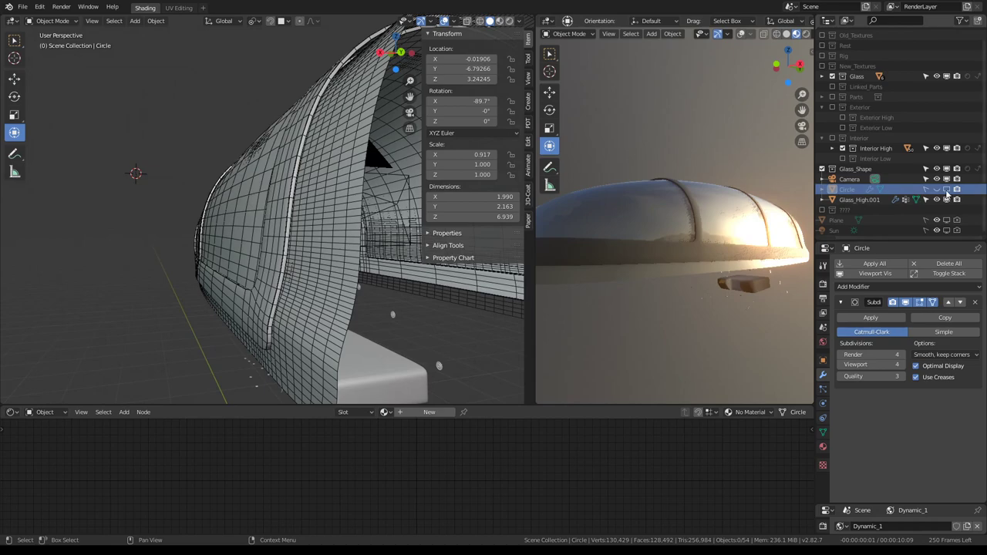
Step: Show the Circle again, select it, and maximize the 3D view
click(943, 191)
scroll(411, 301, down, 2)
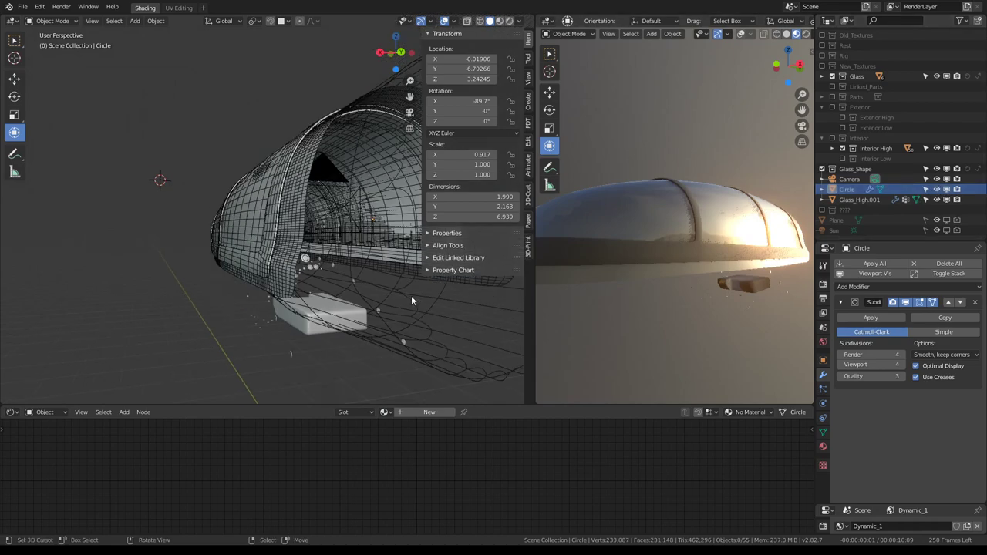
click(449, 343)
key(ctrl+space)
mouse_move(318, 290)
middle_down()
mouse_move(296, 288)
mouse_move(368, 283)
mouse_move(149, 268)
mouse_move(348, 371)
middle_up()
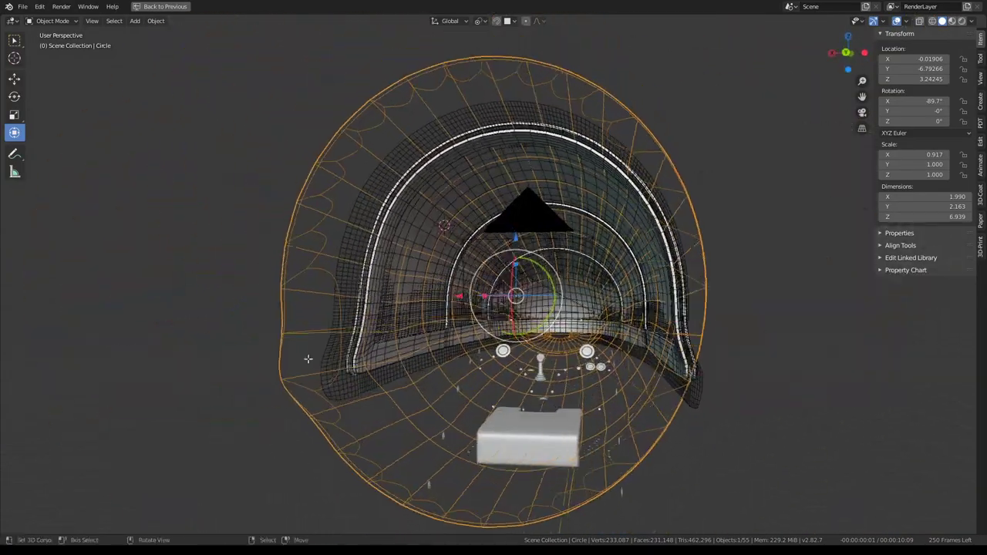
Step: Isolate the Circle mesh in local view and enter Edit Mode
key(Tab)
mouse_move(282, 386)
middle_down()
mouse_move(478, 276)
mouse_move(626, 288)
middle_up()
key(Tab)
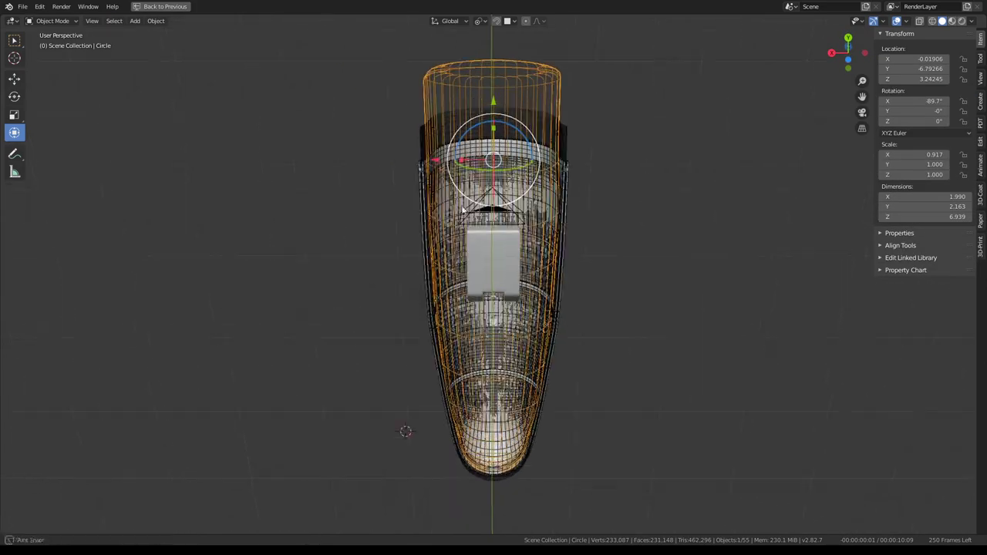
key(KP_Divide)
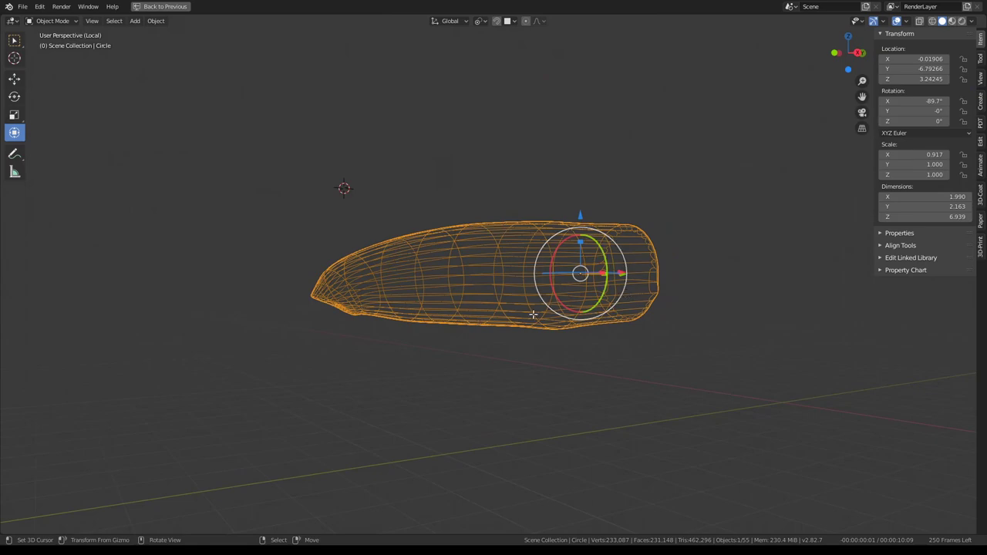
key(Tab)
mouse_move(531, 313)
middle_down()
mouse_move(594, 270)
mouse_move(569, 223)
mouse_move(568, 302)
mouse_move(561, 283)
middle_up()
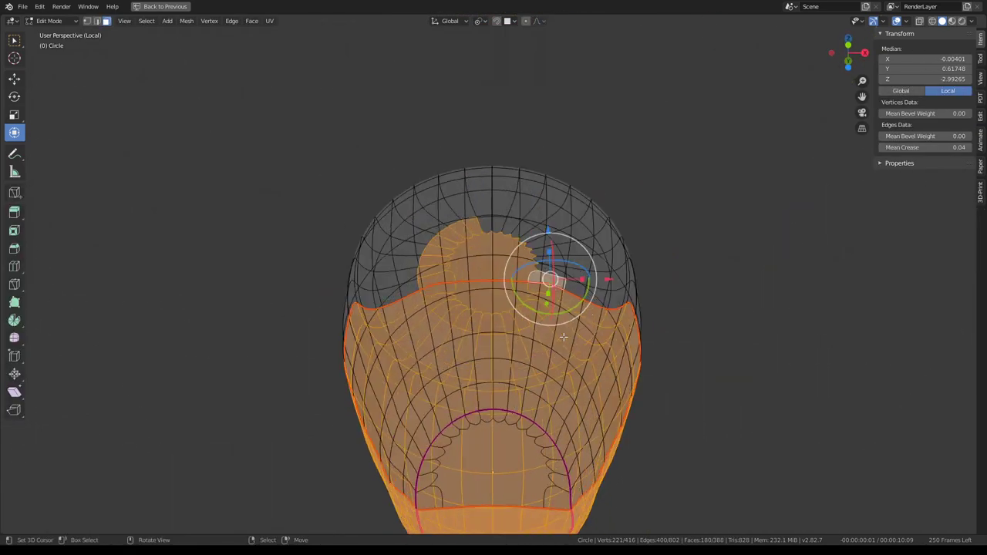
Step: Select the whole mesh, clear all its seams, and switch to top view
key(alt+a)
key(a)
key(ctrl+e)
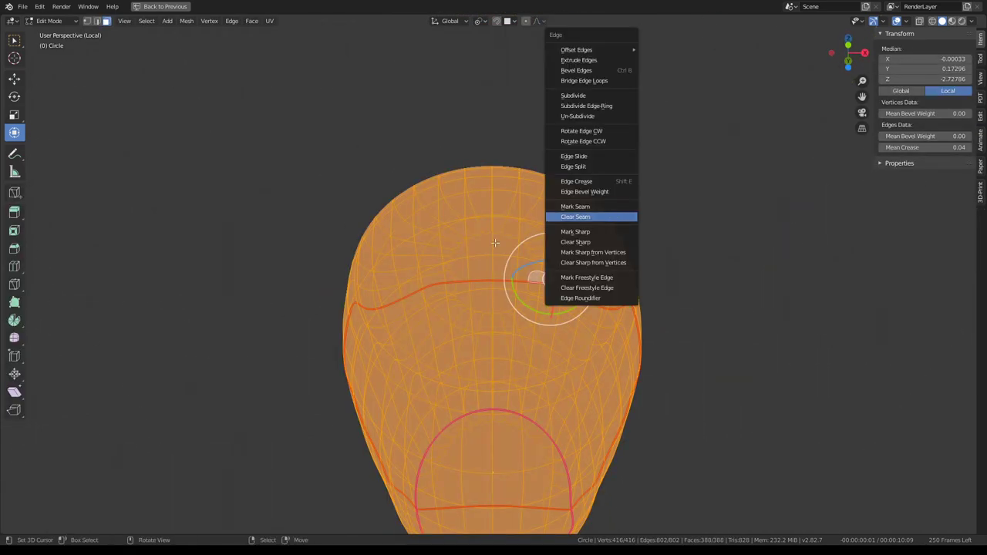
click(615, 216)
mouse_move(493, 235)
middle_down()
mouse_move(609, 301)
mouse_move(622, 275)
mouse_move(600, 276)
middle_up()
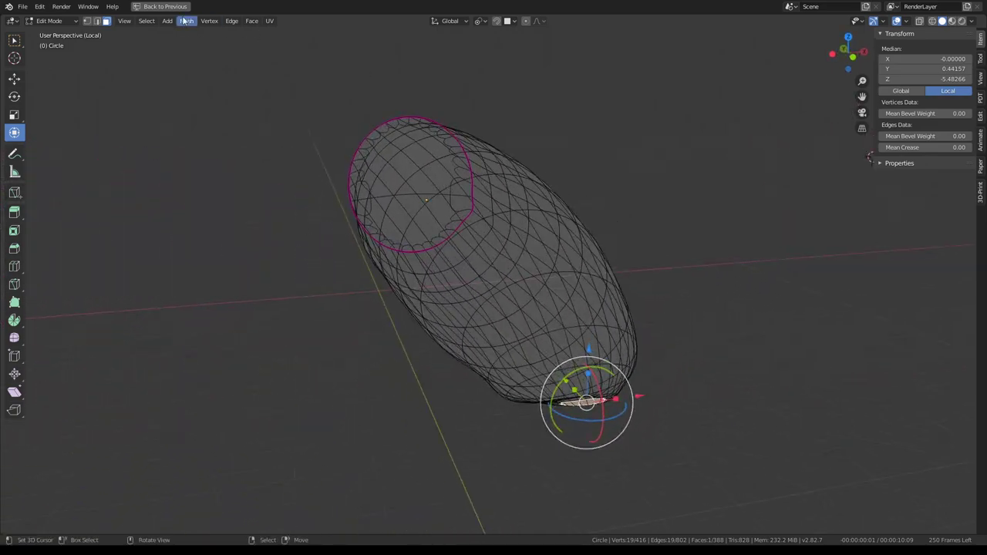
key(KP_7)
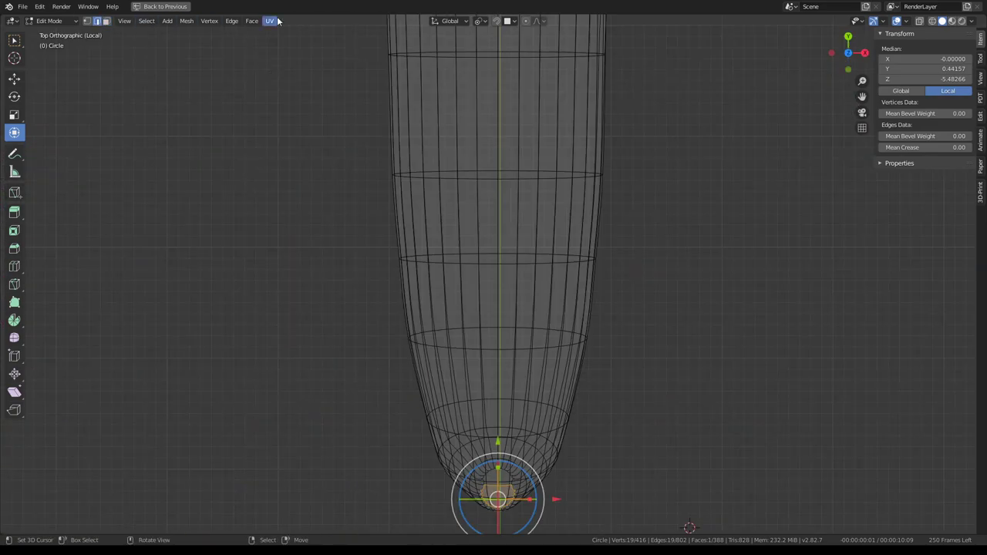
Step: Mark the lengthwise edge loops near the top of the Circle glass as a seam
alt+click(522, 78)
mouse_move(522, 77)
middle_down()
mouse_move(460, 188)
mouse_move(521, 312)
mouse_move(445, 357)
mouse_move(549, 260)
middle_up()
scroll(520, 312, up, 2)
scroll(548, 261, up, 2)
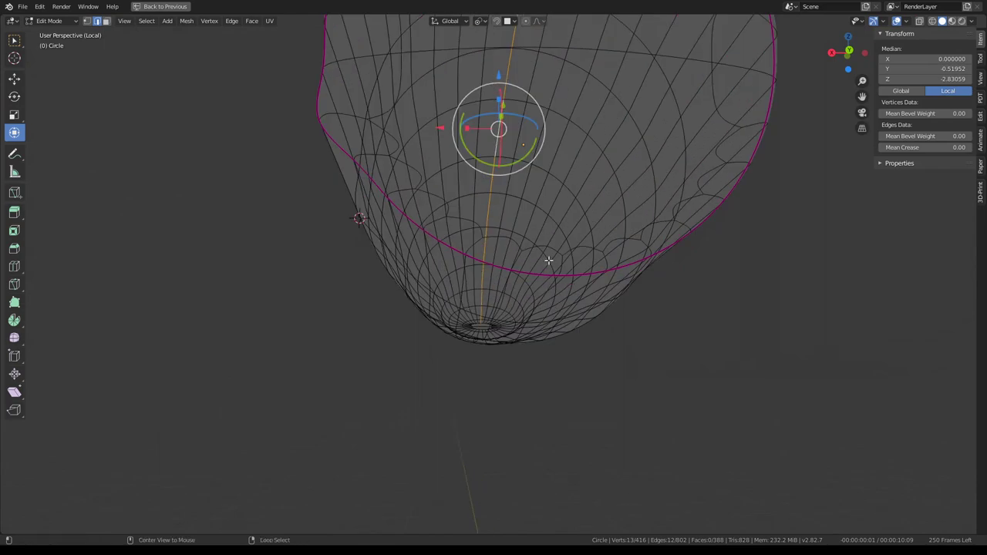
alt+shift+click(548, 261)
key(ctrl+e)
click(673, 229)
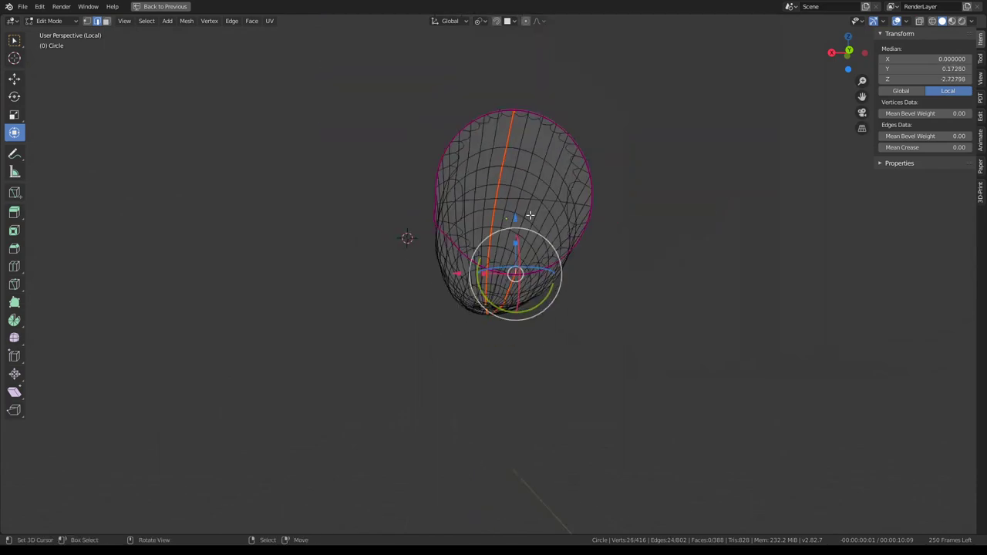
Step: Knife-cut lengthwise across the glass and mark the new cut edges as a seam
mouse_move(529, 215)
middle_down()
mouse_move(773, 216)
mouse_move(602, 218)
middle_up()
scroll(580, 213, up, 3)
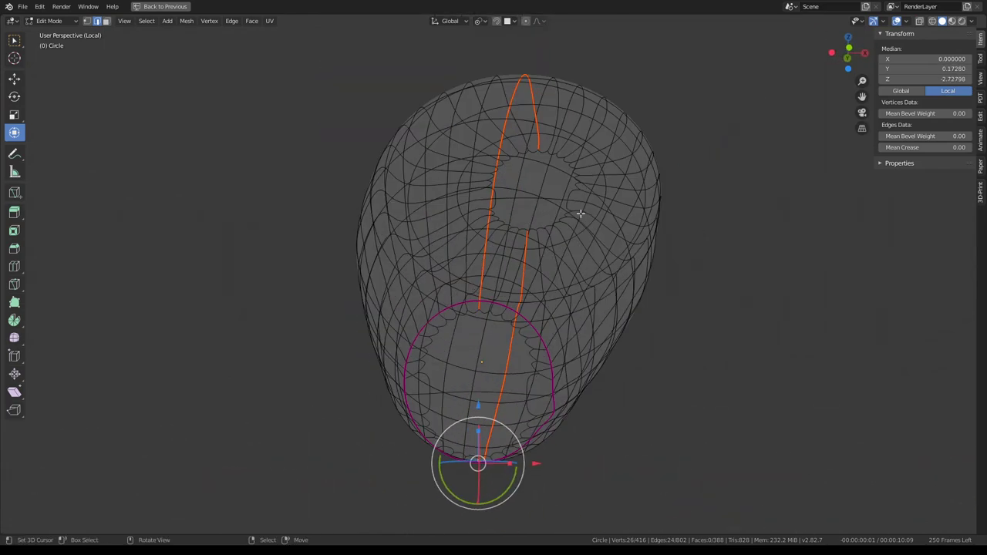
key(k)
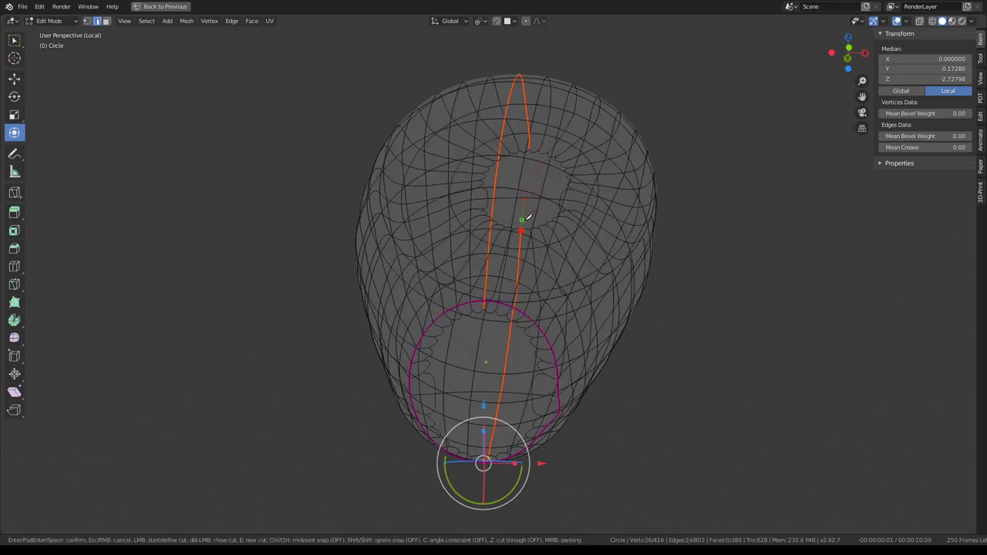
mouse_move(529, 229)
middle_down()
mouse_move(375, 213)
mouse_move(559, 201)
mouse_move(551, 246)
middle_up()
key(Return)
click(552, 247)
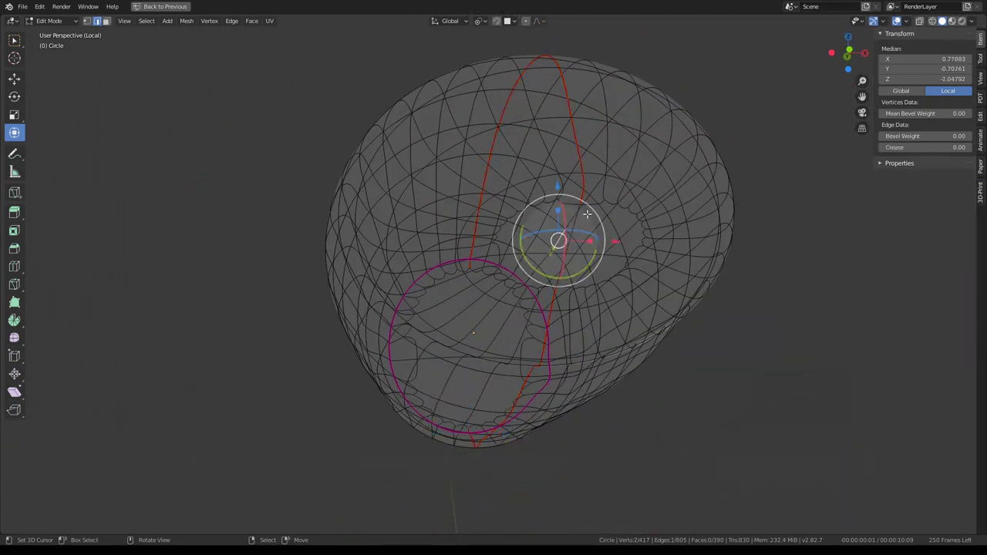
alt+shift+click(577, 202)
key(ctrl+e)
click(661, 211)
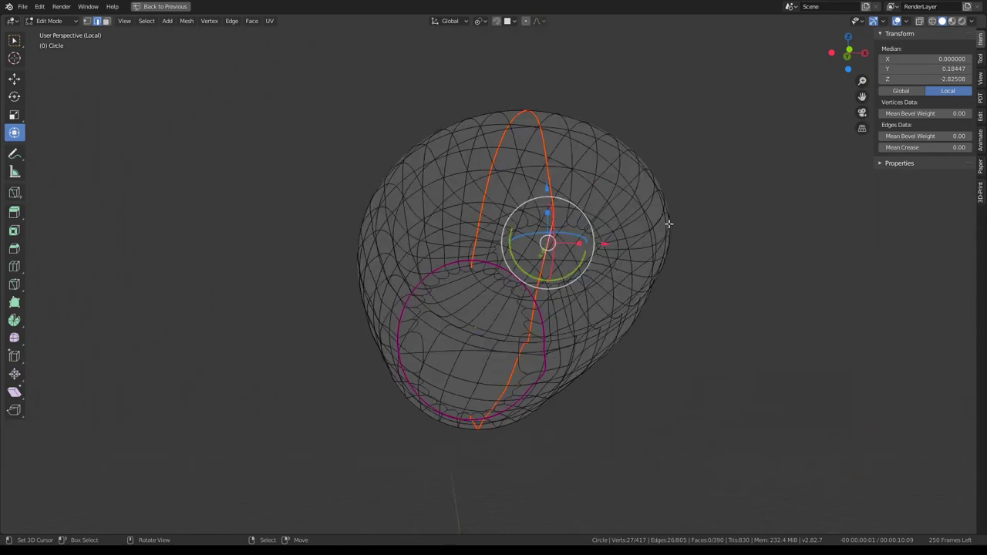
Step: Continue the knife cut beneath the cone and mark that loop as a seam
mouse_move(661, 211)
middle_down()
mouse_move(514, 264)
mouse_move(504, 236)
mouse_move(500, 243)
middle_up()
key(k)
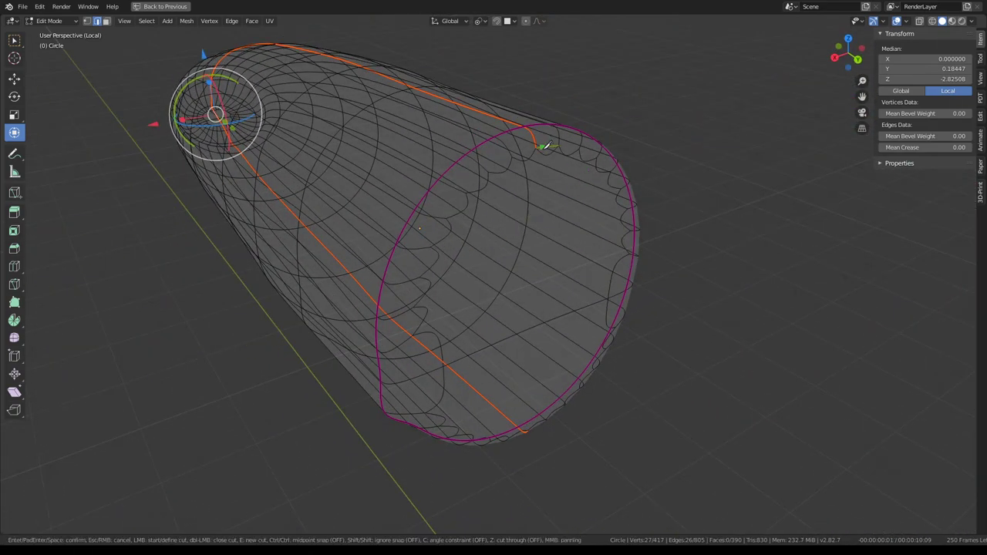
mouse_move(540, 145)
middle_down()
mouse_move(532, 208)
mouse_move(519, 159)
mouse_move(465, 161)
middle_up()
key(Return)
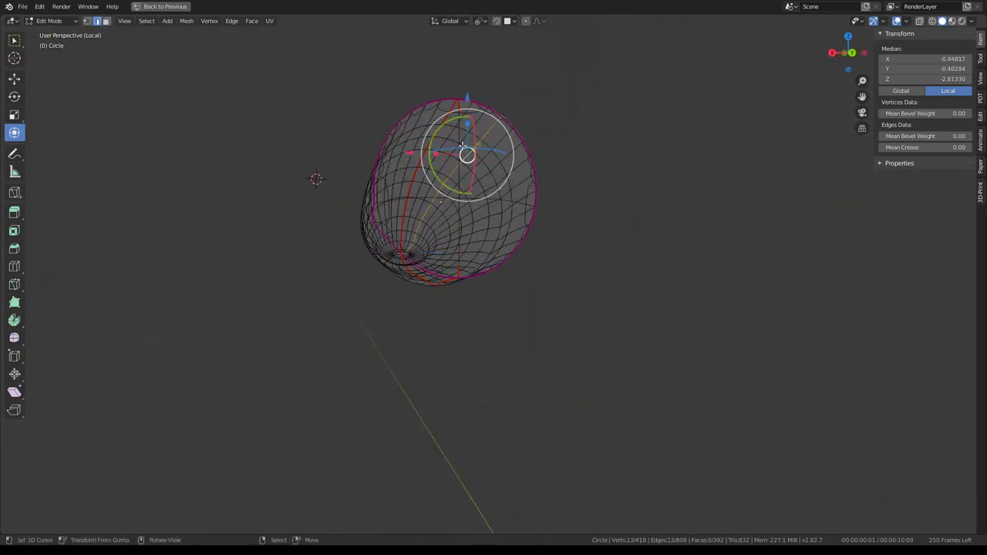
alt+click(465, 161)
alt+click(474, 174)
alt+click(472, 169)
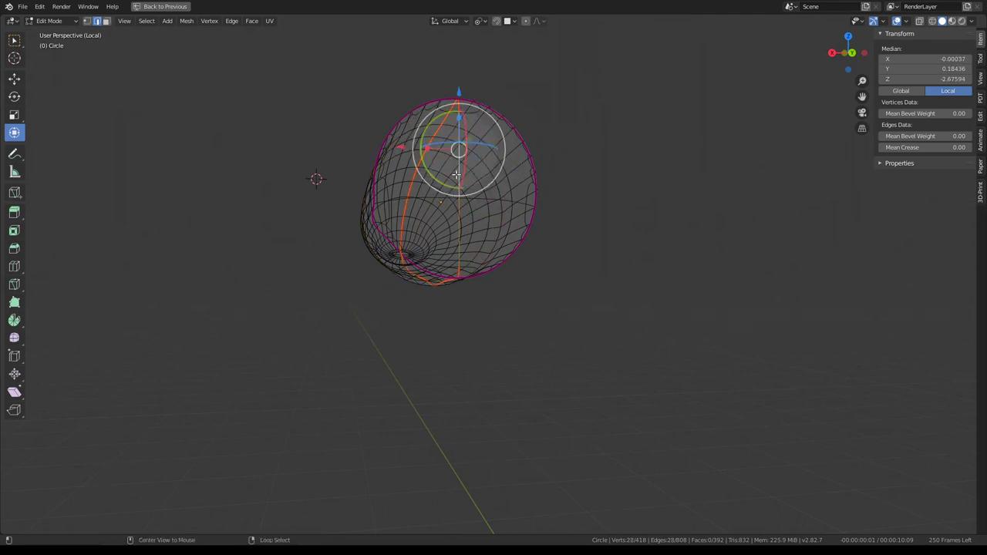
key(ctrl+e)
click(514, 184)
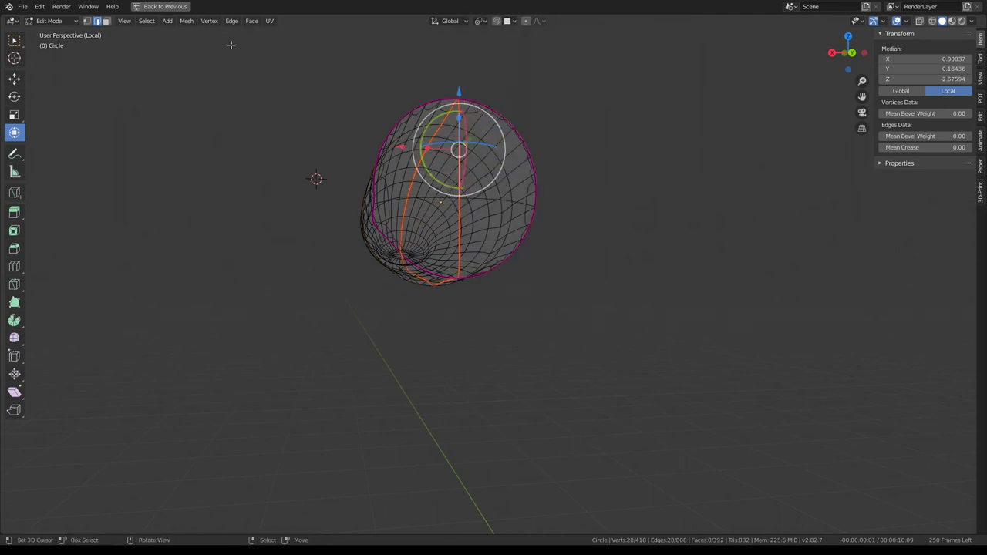
Step: In top view, select one seam-bounded half of the glass faces for deletion
click(106, 20)
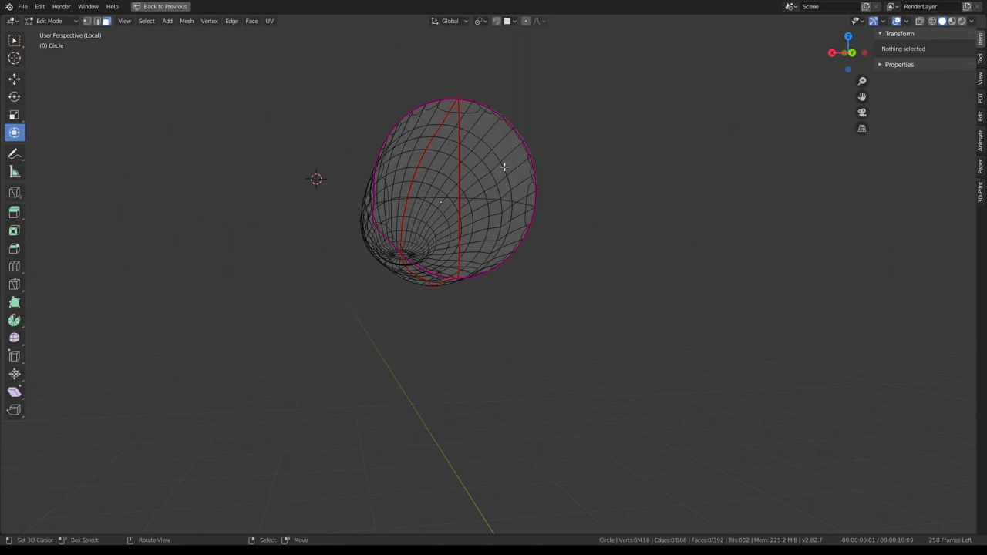
key(KP_7)
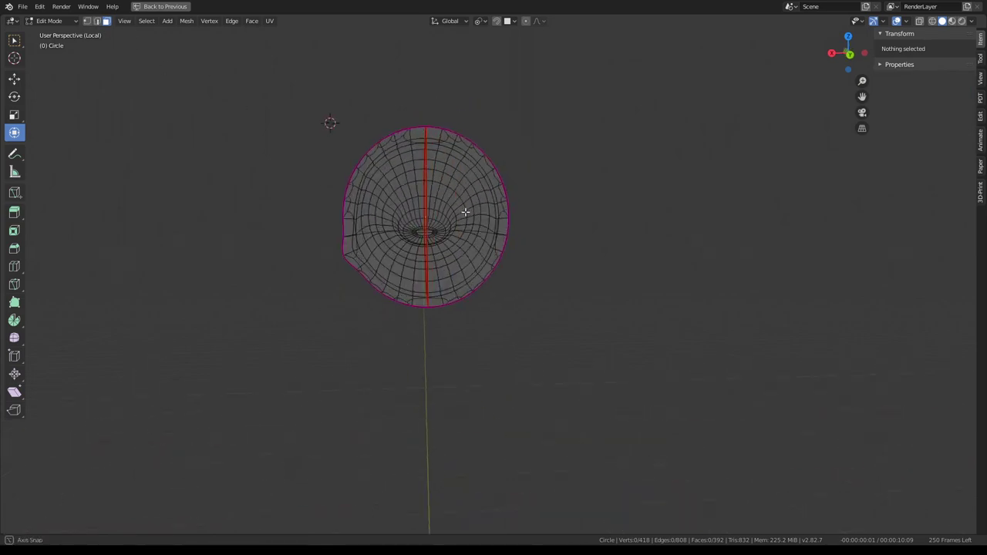
key(l)
middle_drag(464, 212, 690, 200)
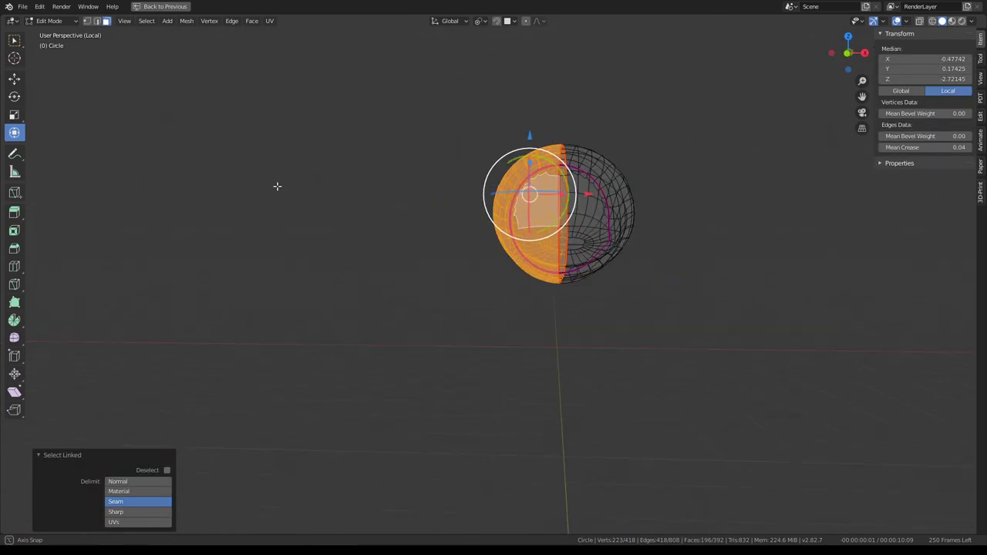
key(x)
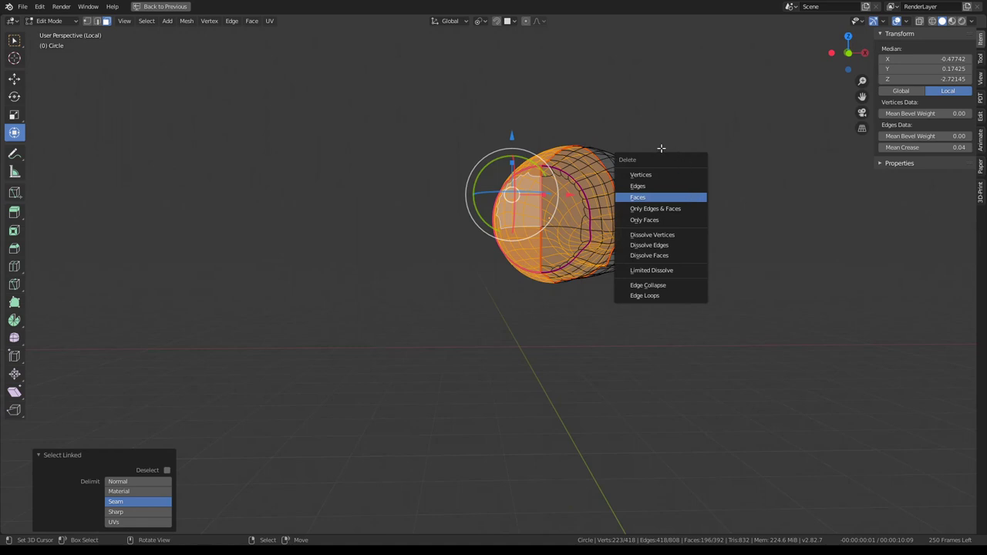